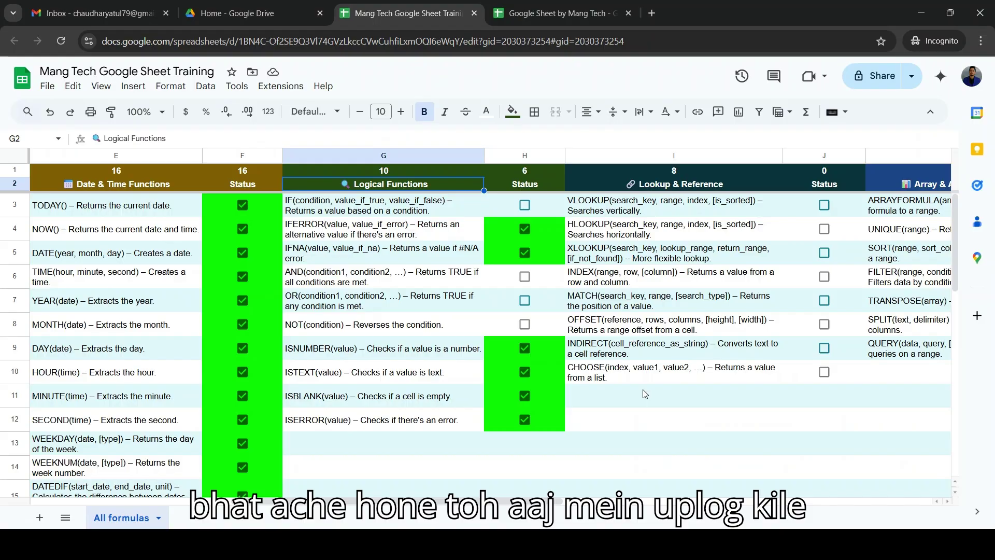
# - Switch to the Google Sheet by Mang Tech spreadsheet and open its DAY-18 sheet
pyautogui.click(560, 12)
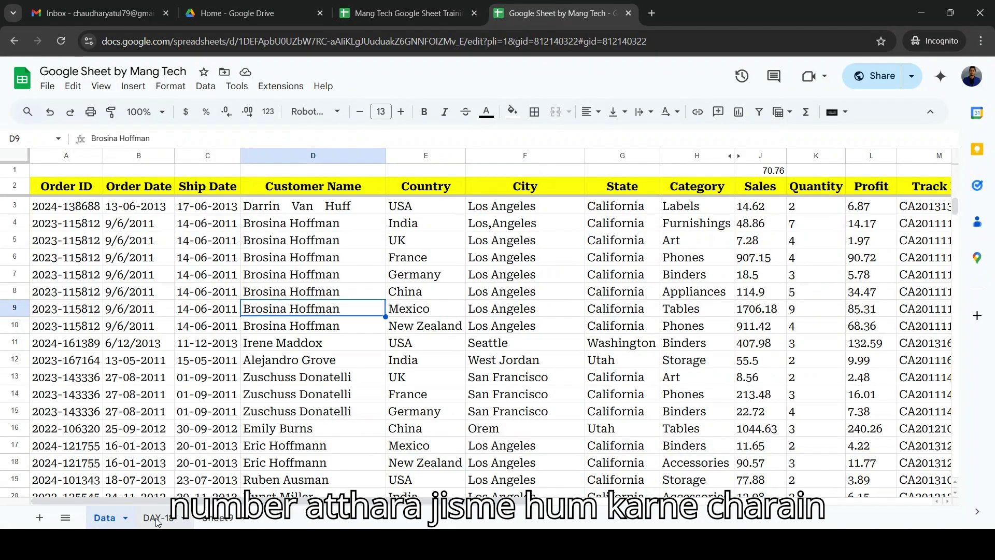
pyautogui.click(157, 518)
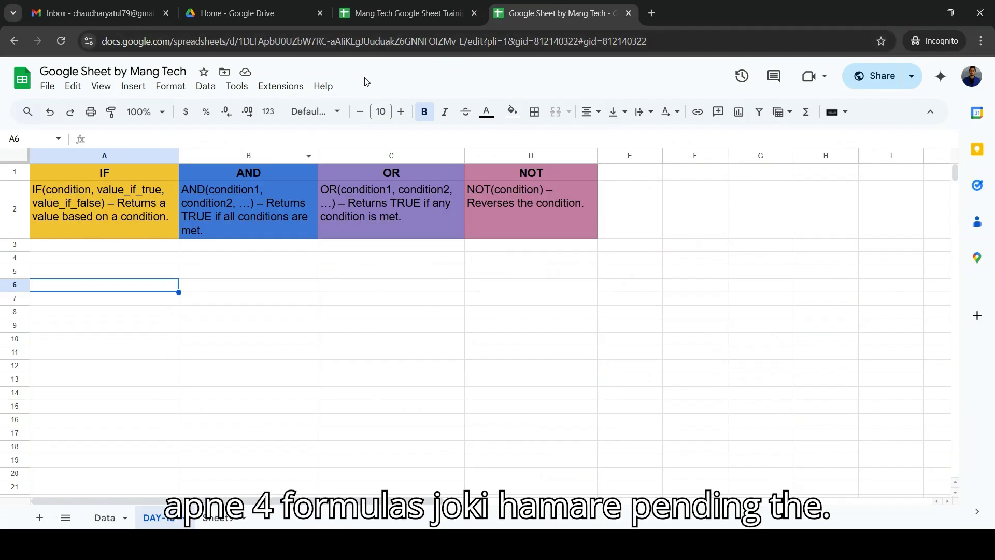
# - Review the unchecked IF, AND, OR and NOT entries under Logical Functions in the Mang Tech Google Sheet Training spreadsheet
pyautogui.click(381, 12)
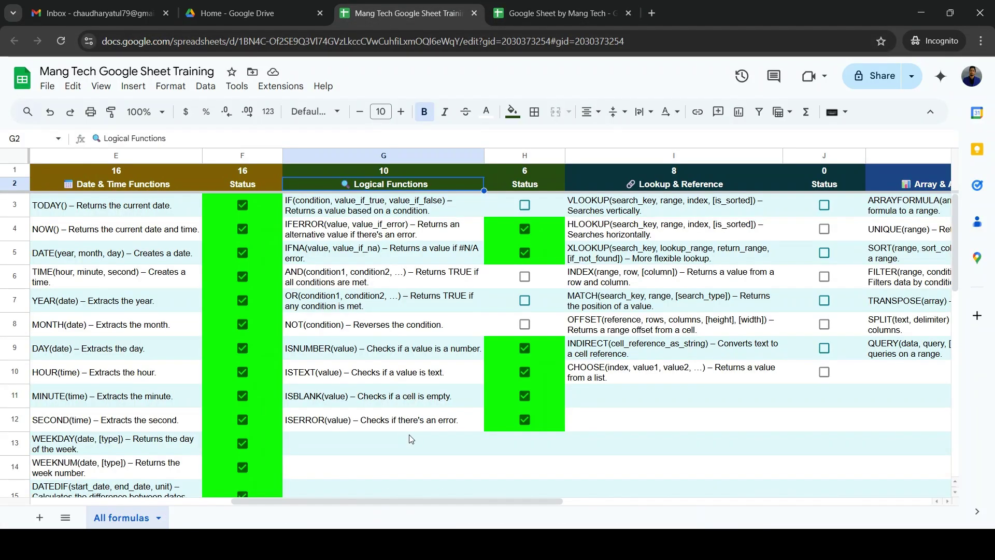
pyautogui.click(364, 206)
pyautogui.click(358, 280)
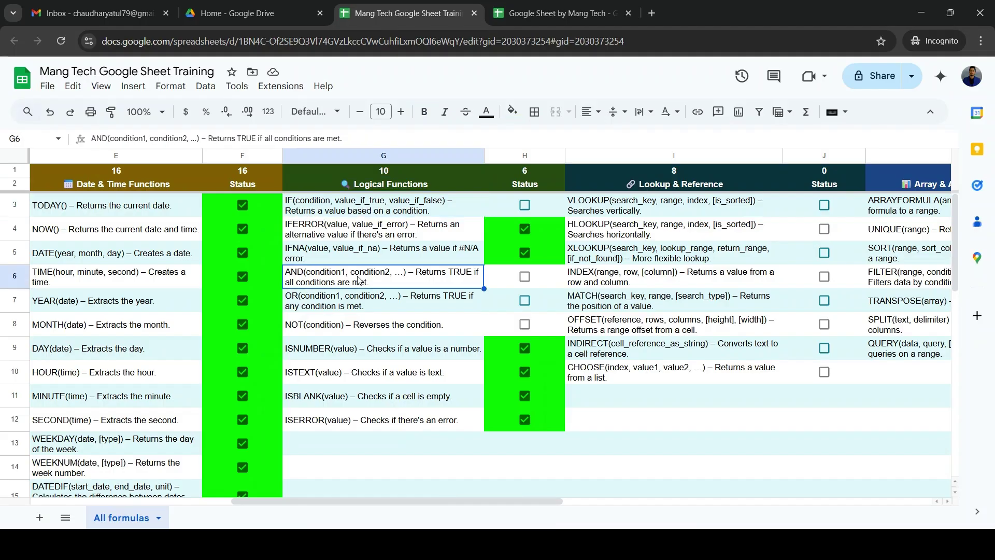
pyautogui.click(354, 306)
pyautogui.click(346, 331)
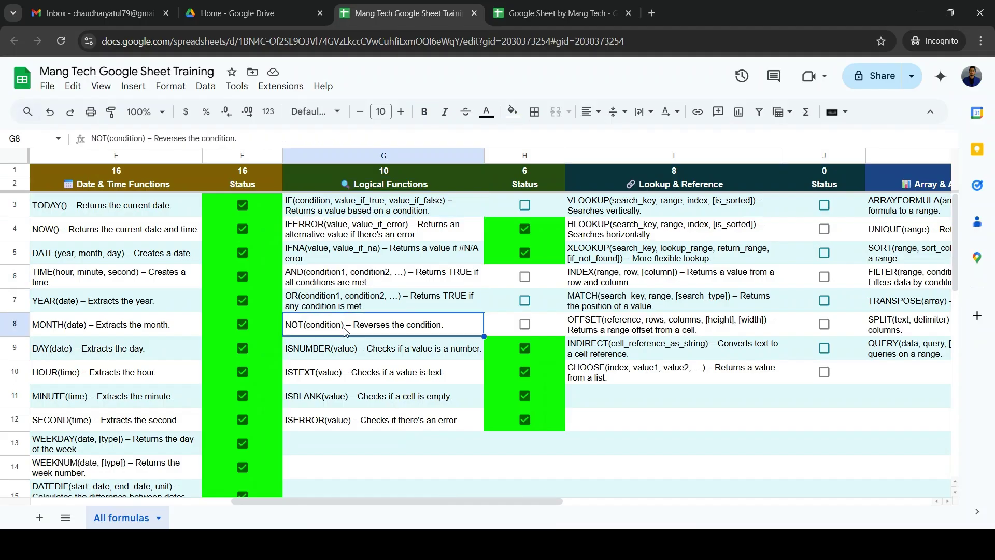
pyautogui.scroll(-2, 365, 259)
pyautogui.scroll(2, 384, 207)
pyautogui.hscroll(3, 716, 294)
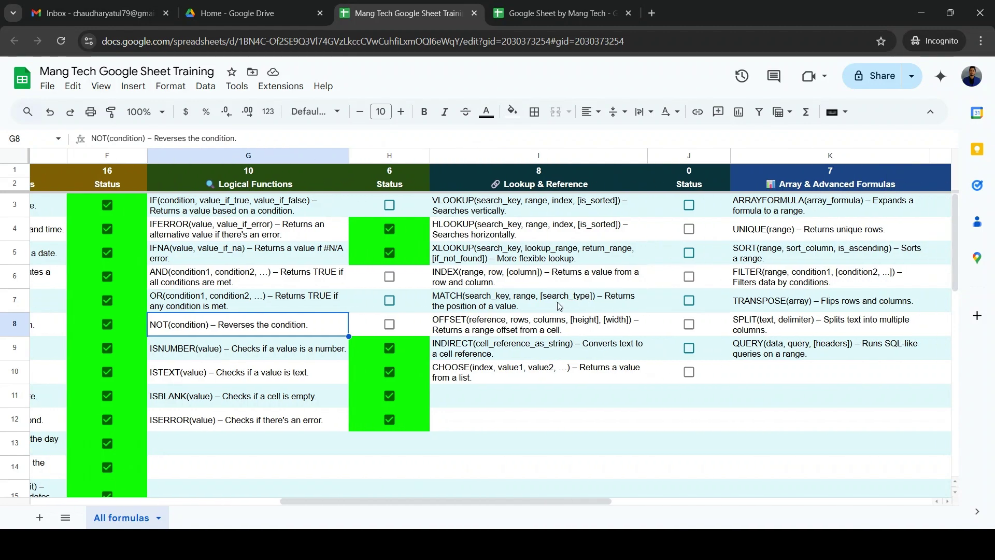
pyautogui.hscroll(-5, 536, 304)
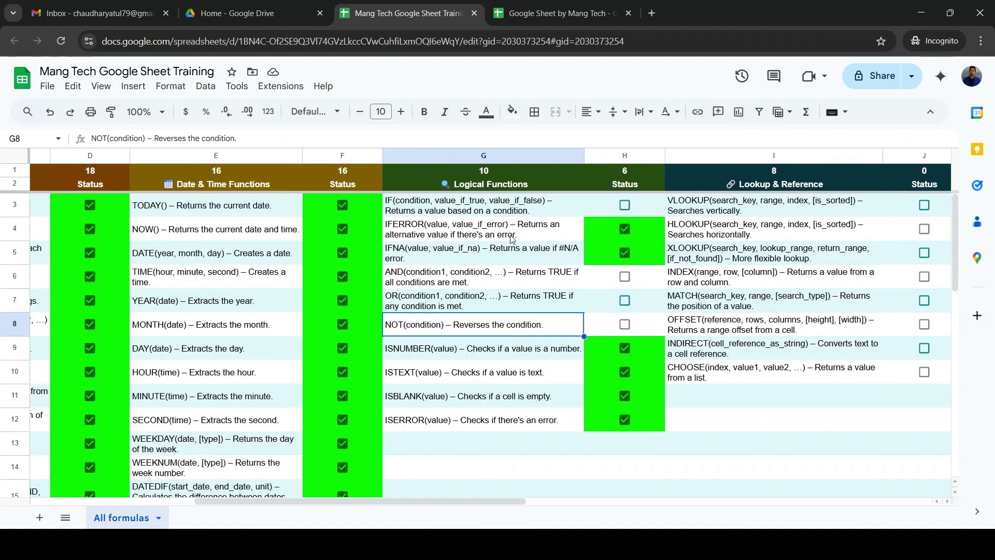
pyautogui.click(557, 13)
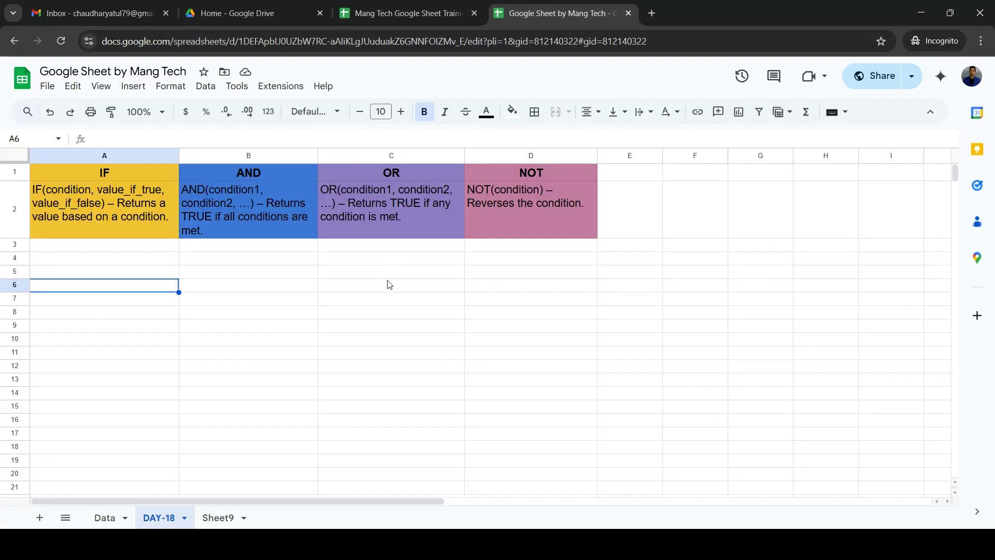
pyautogui.click(243, 264)
pyautogui.hotkey('ctrl', 'shift', 'Tab')
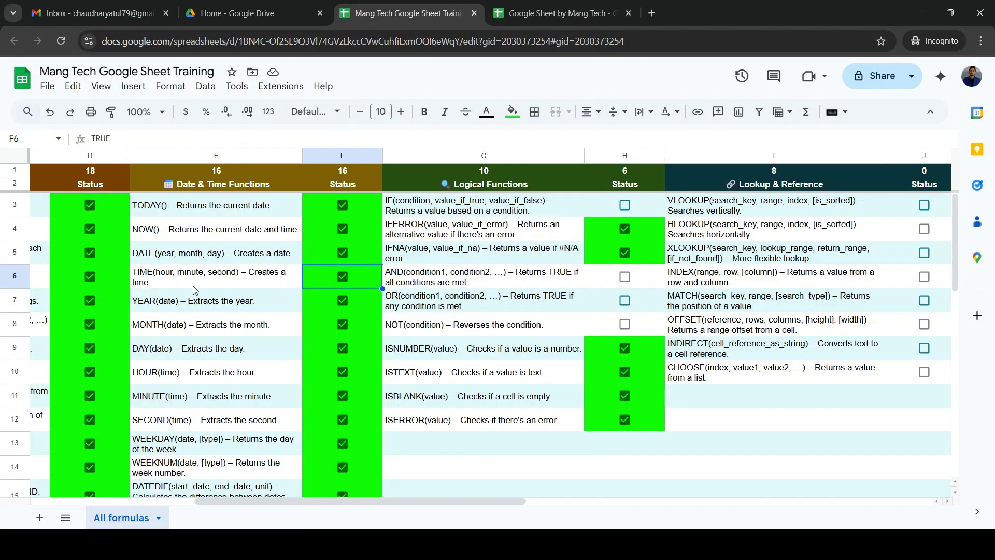
pyautogui.press('Right')
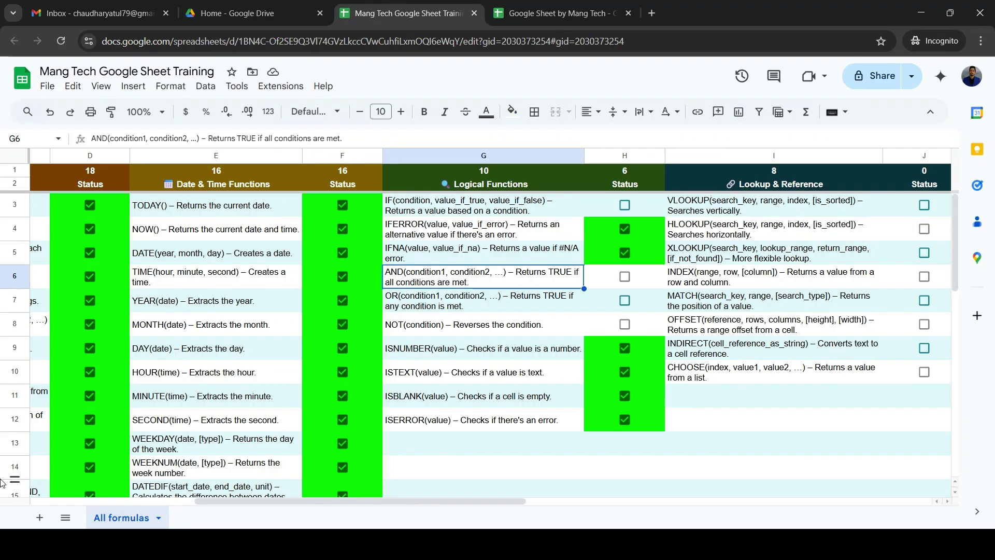
# - Switch to YouTube and look through the Mang Tech channel's created playlists
pyautogui.hotkey('alt', 'Tab')
pyautogui.hotkey('alt', 'Tab')
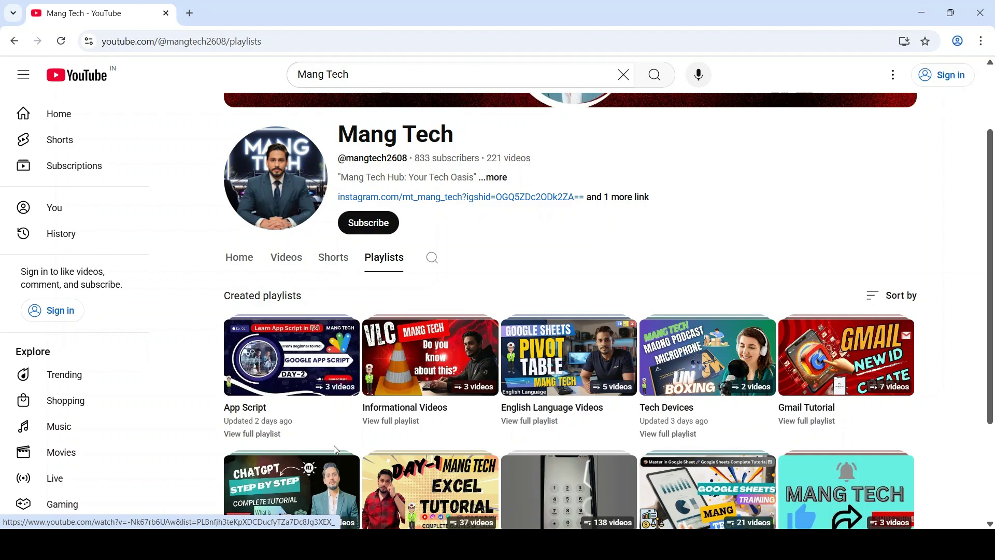
pyautogui.click(369, 478)
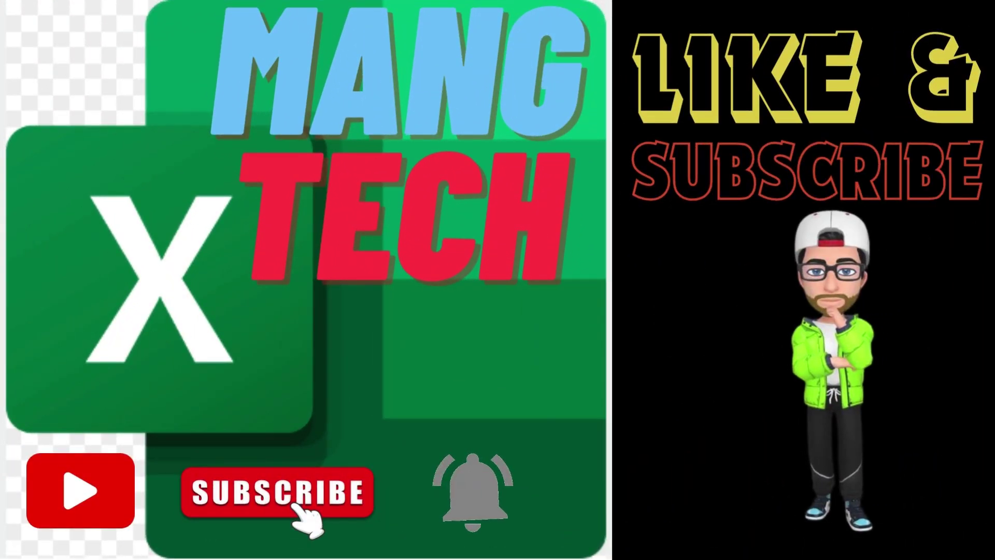
# - Return to the DAY-18 sheet and review the IF, AND and OR headings with the AND and OR syntax descriptions
pyautogui.click(139, 248)
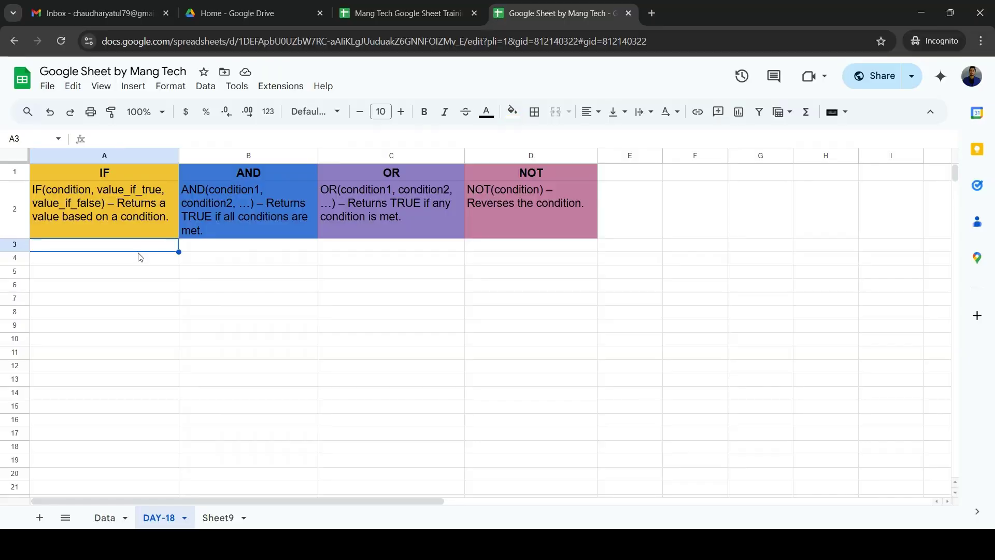
pyautogui.click(114, 178)
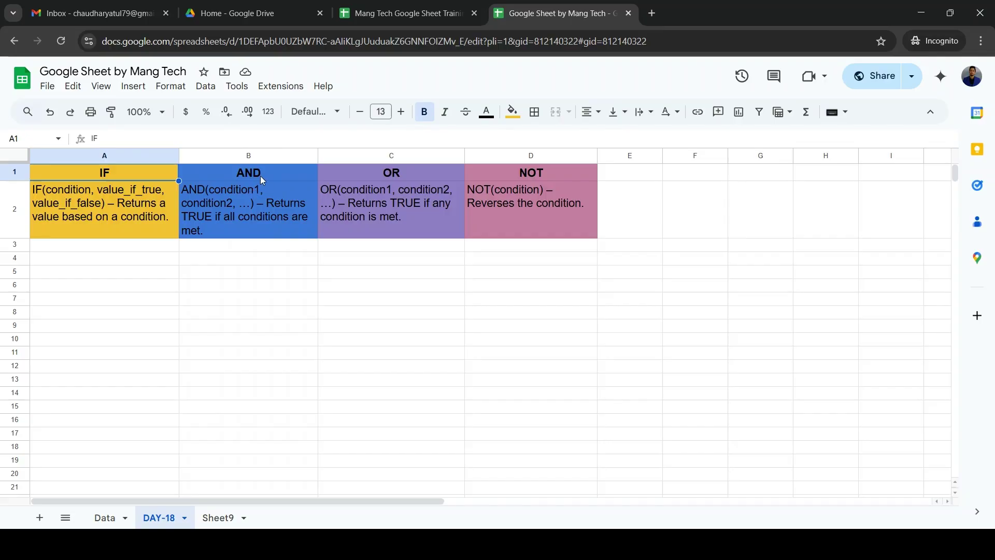
pyautogui.click(261, 175)
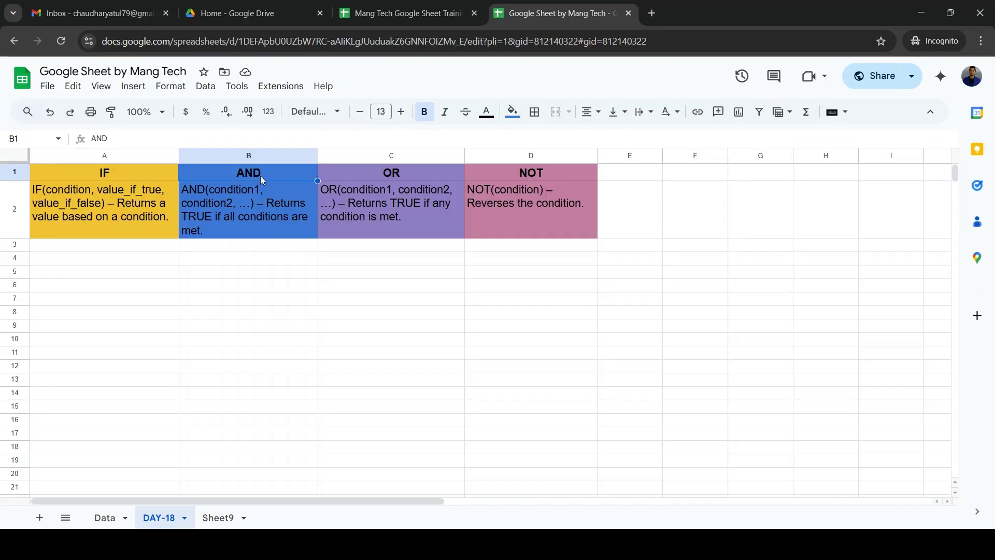
pyautogui.press('Right')
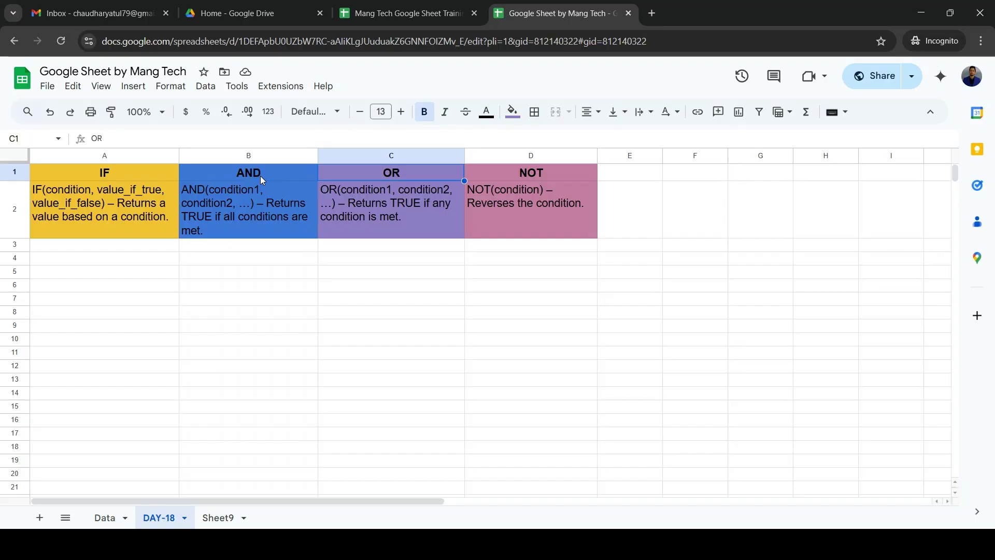
pyautogui.press('Down')
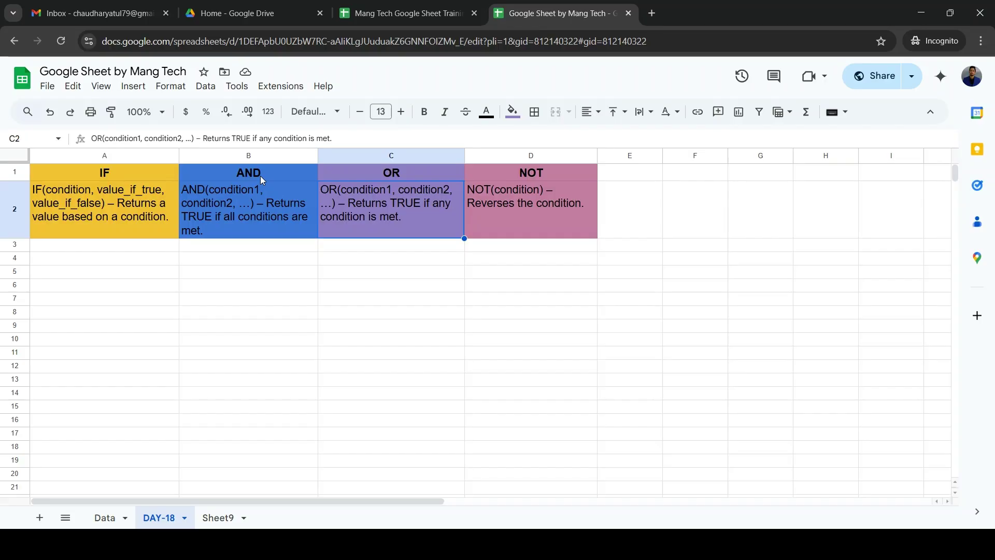
pyautogui.press('Left')
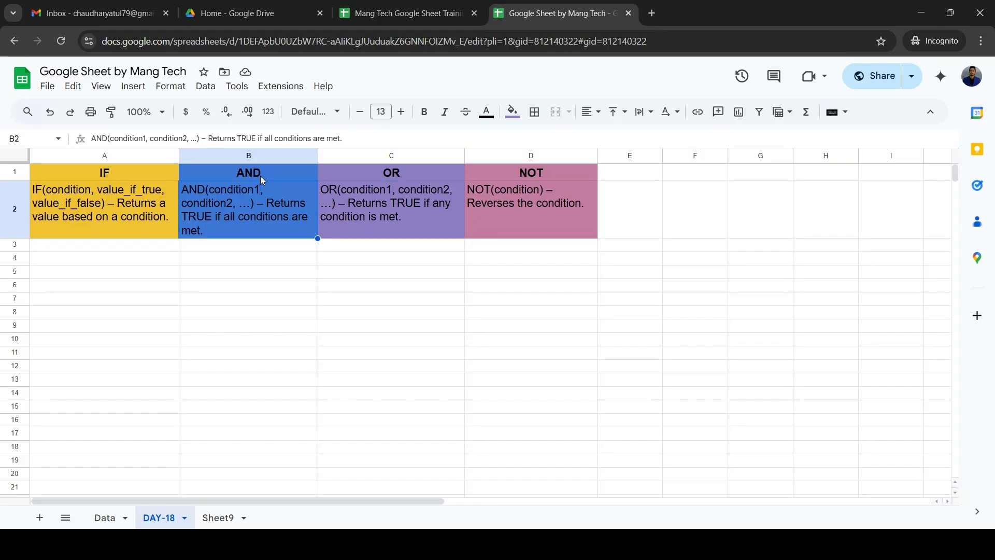
# - Start an IF formula in cell A4 and examine its value_if_true and value_if_false arguments in the function help
pyautogui.press('Left')
pyautogui.press('Down')
pyautogui.press('Down')
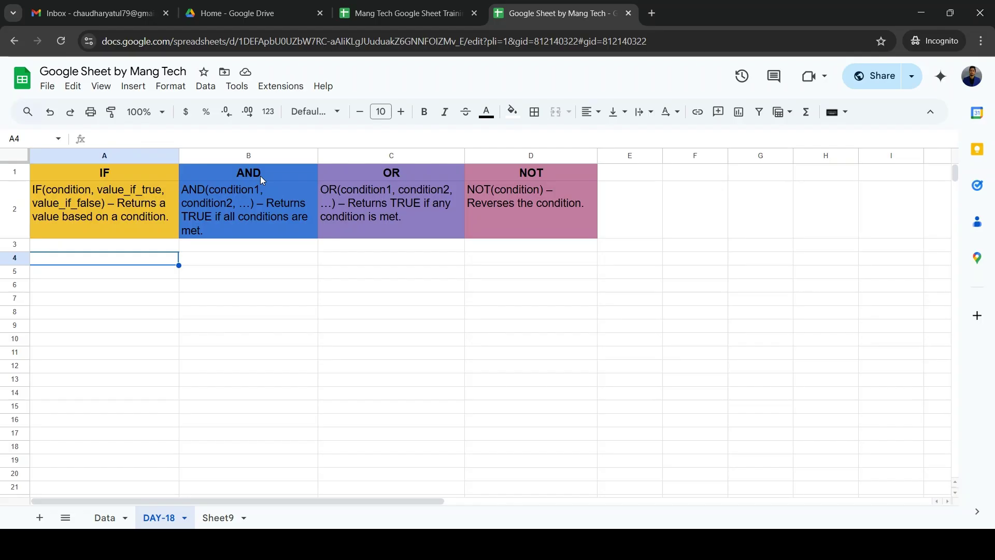
pyautogui.write('=if')
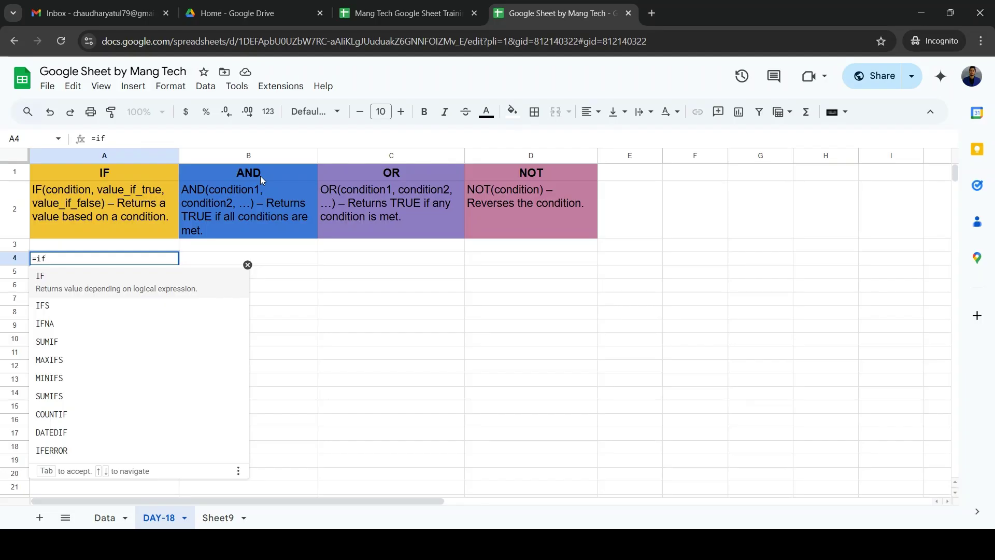
pyautogui.press('Tab')
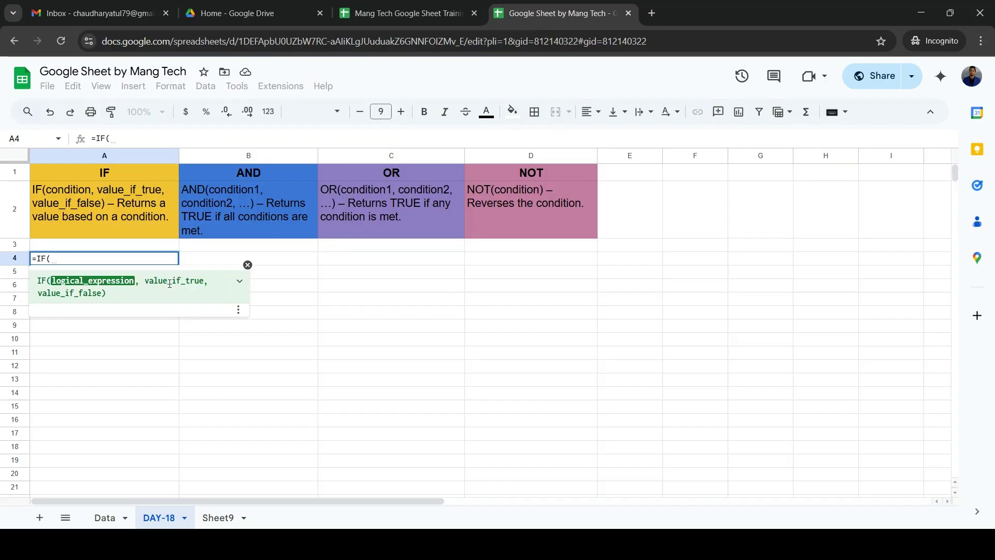
pyautogui.moveTo(145, 282); pyautogui.dragTo(195, 281)
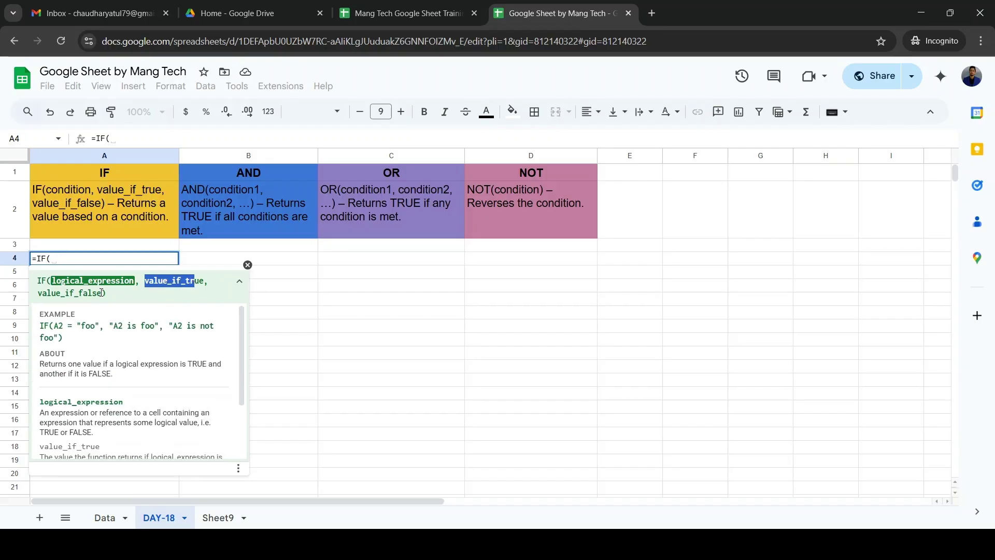
pyautogui.click(132, 291)
pyautogui.click(123, 299)
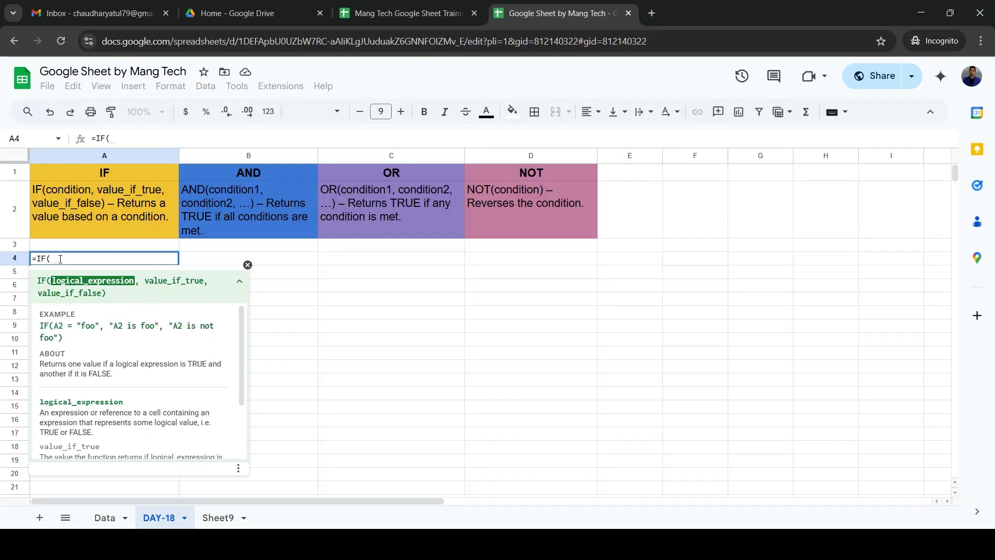
# - Enlarge the page to 110% and complete the A4 formula as =IF(B4=10,"Yes","No")
pyautogui.hotkey('ctrl', '+')
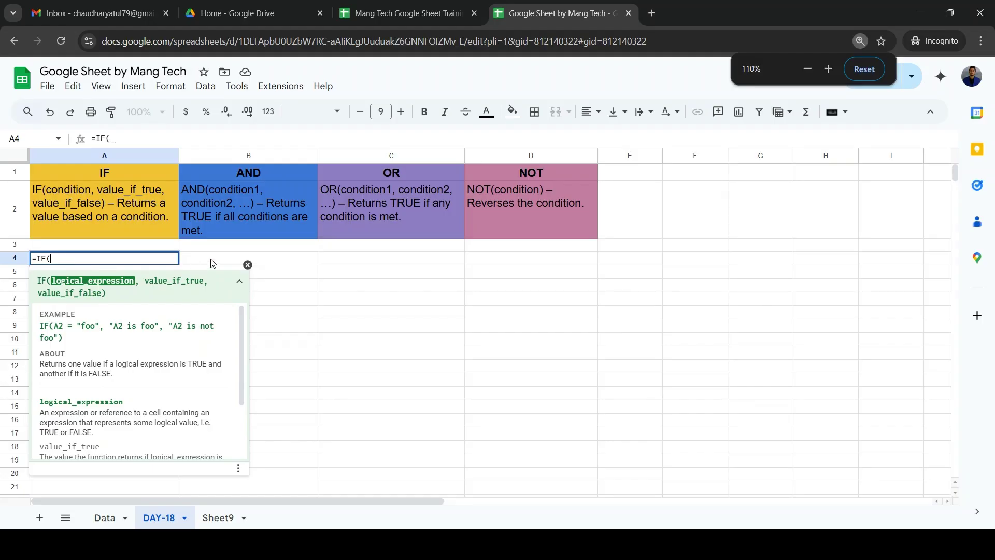
pyautogui.click(209, 284)
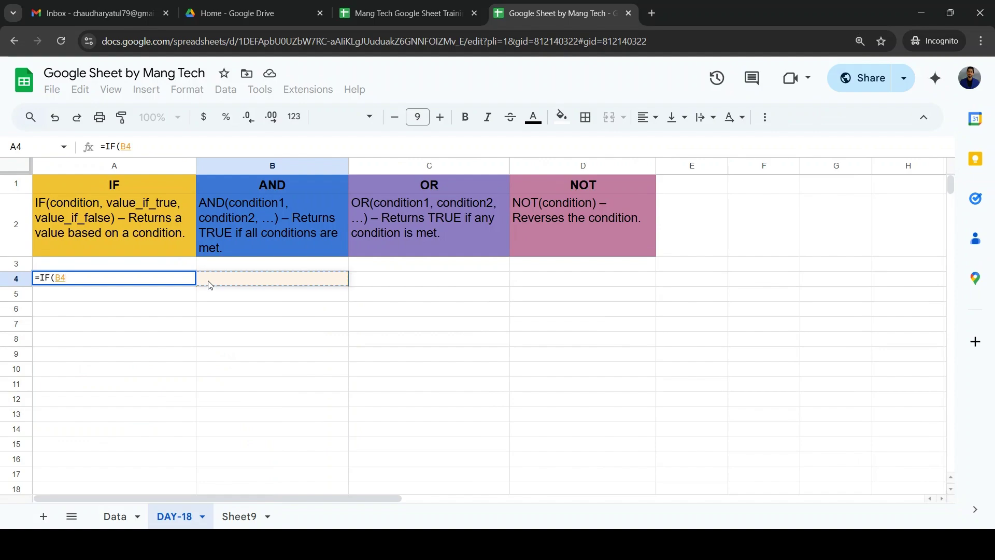
pyautogui.write('=')
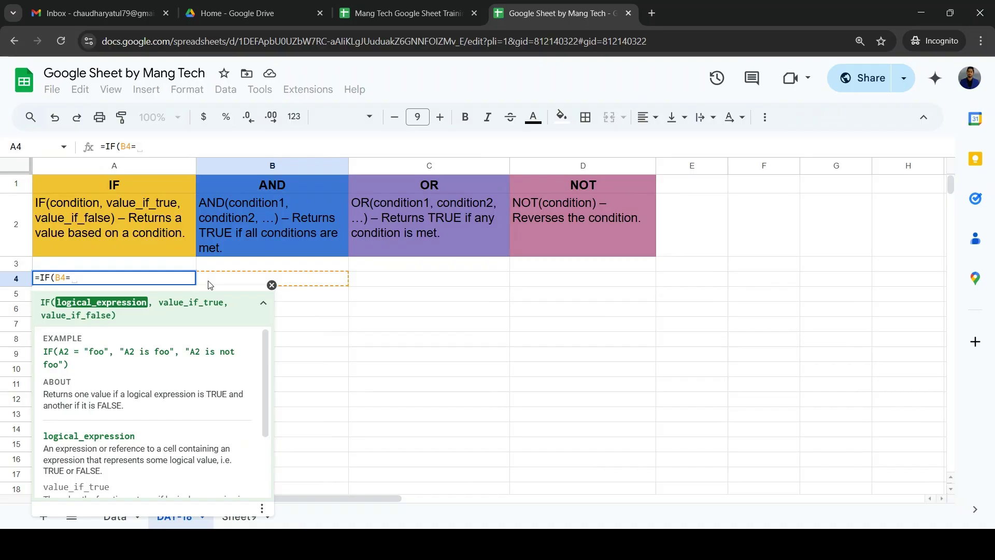
pyautogui.write('10')
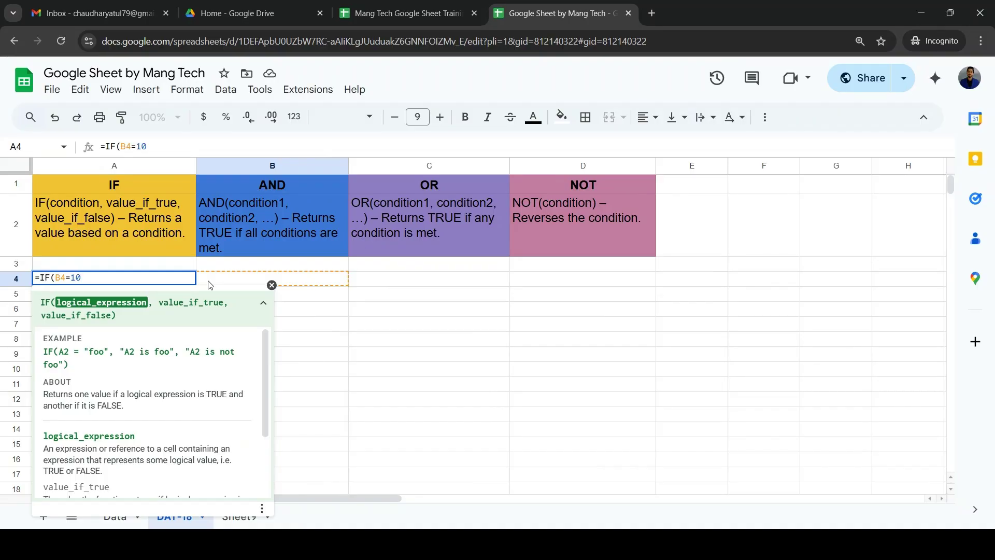
pyautogui.write(',"Yes",')
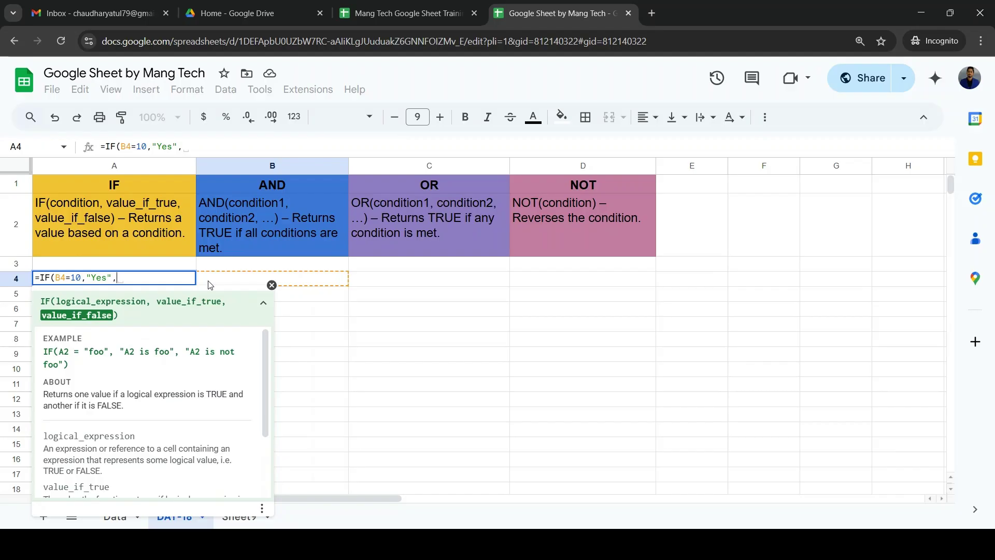
pyautogui.press('BackSpace')
pyautogui.write('"No"')
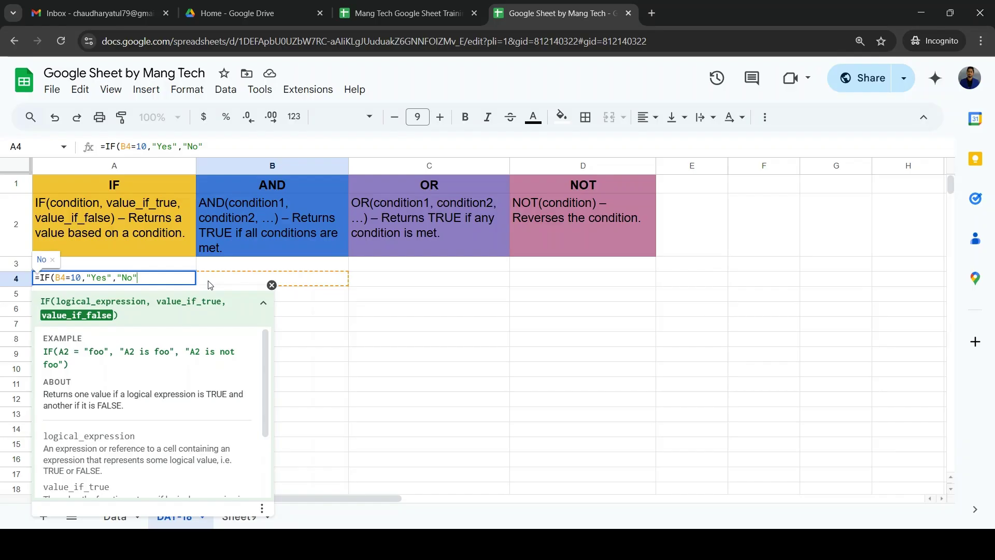
pyautogui.write(')')
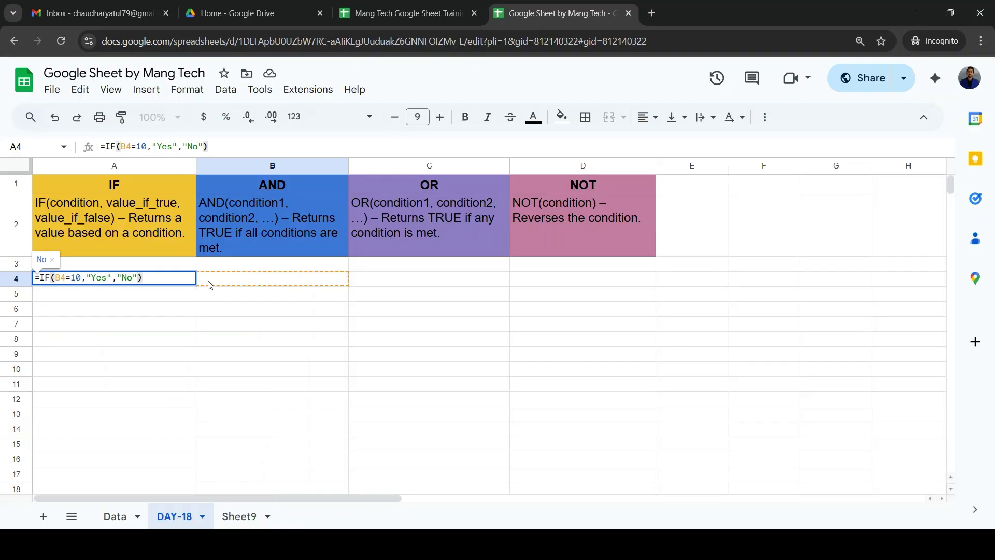
pyautogui.press('Return')
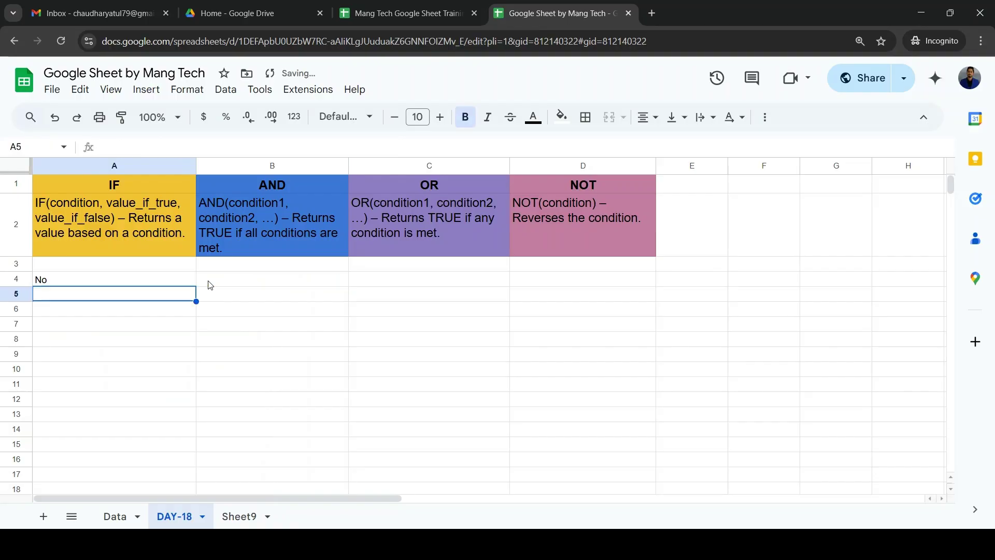
# - Set the font size of cells A4:B5 to 12
pyautogui.press('Up')
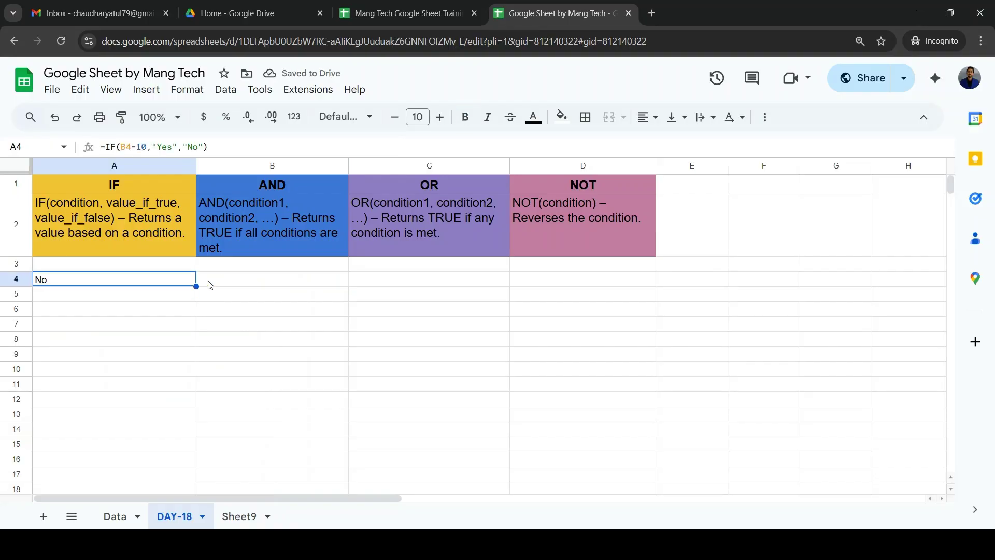
pyautogui.hotkey('ctrl', 'shift', 'Down')
pyautogui.hotkey('ctrl', 'Up')
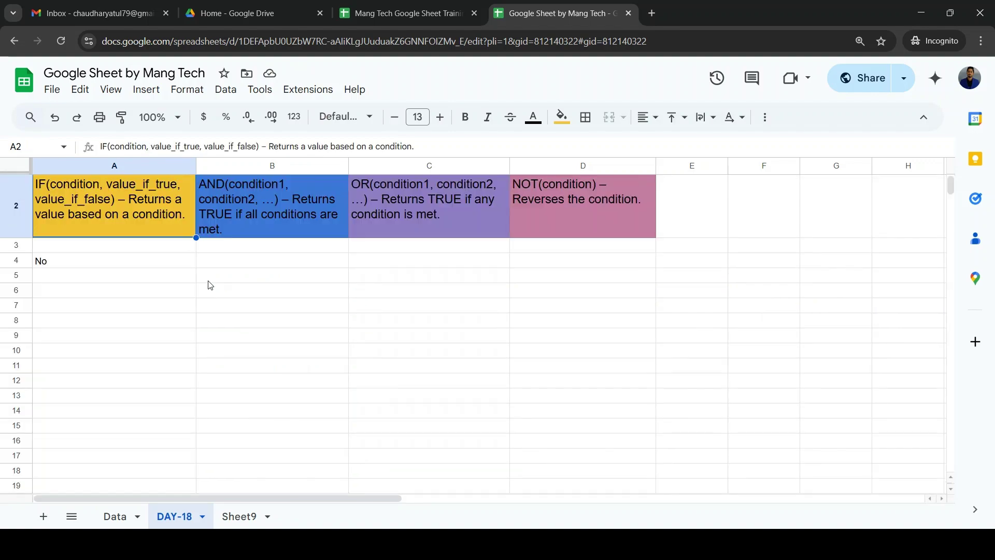
pyautogui.press('Down')
pyautogui.press('Down')
pyautogui.press('Down')
pyautogui.press('Up')
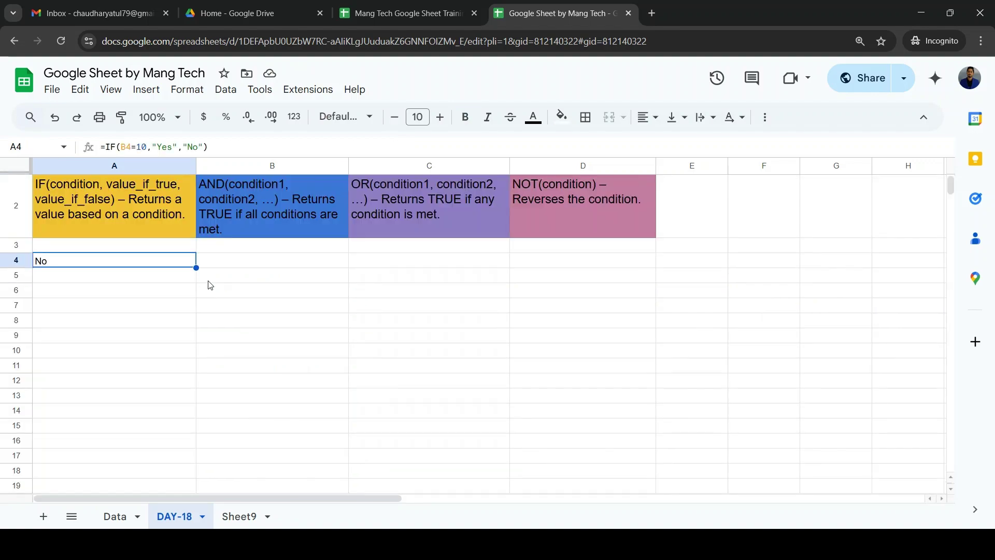
pyautogui.keyDown('shift'); pyautogui.click(209, 282); pyautogui.keyUp('shift')
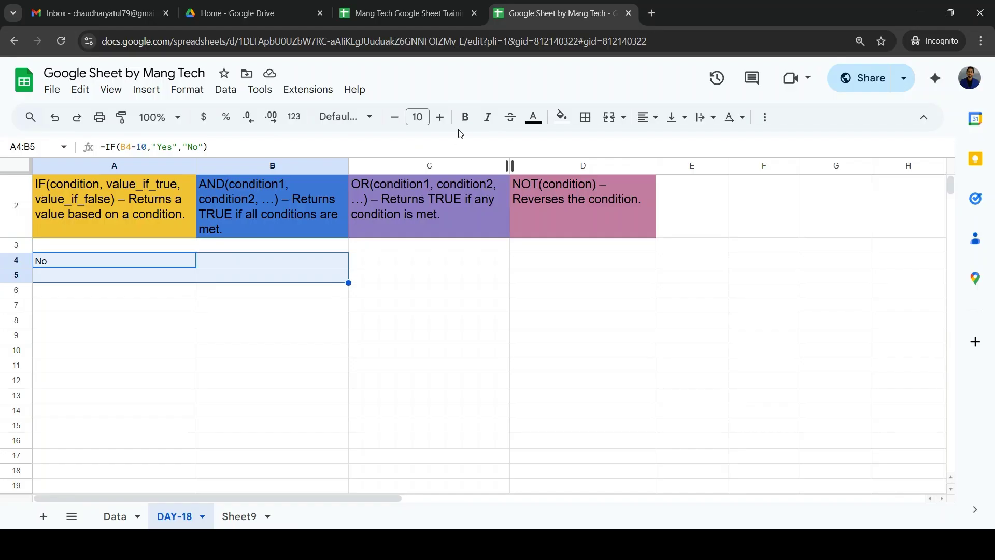
# - Test the IF formula in A4 by entering 10 in cell B4, and review the formula's condition
pyautogui.click(258, 262)
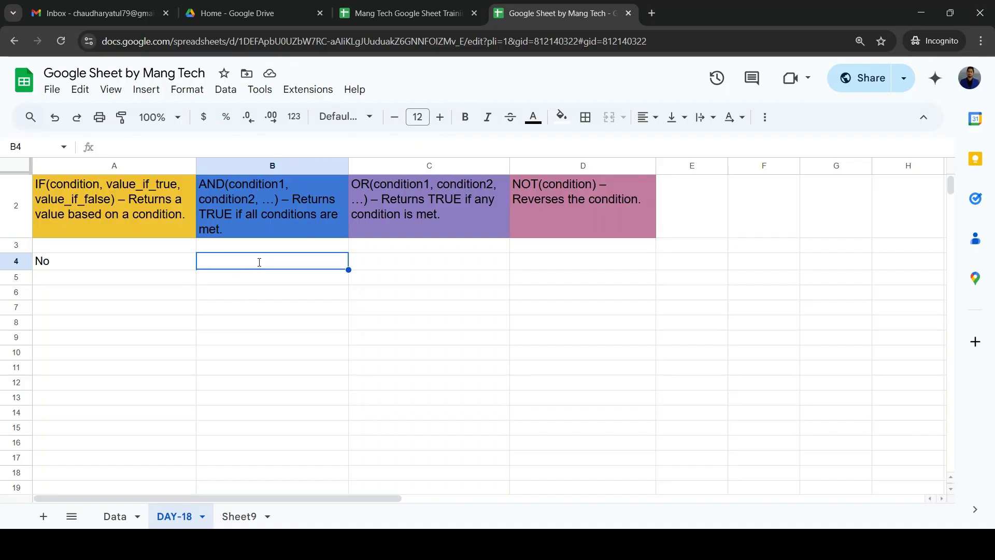
pyautogui.write('10')
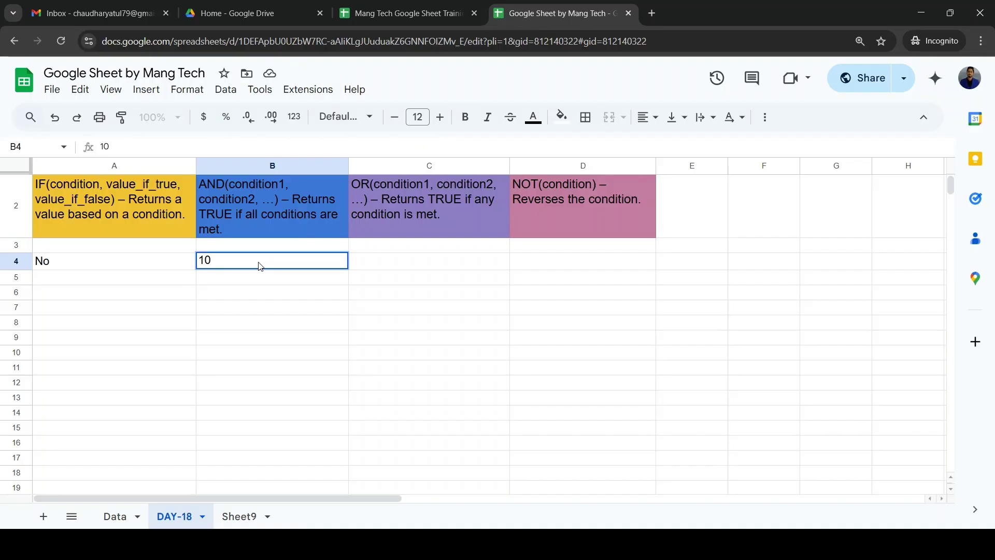
pyautogui.press('Return')
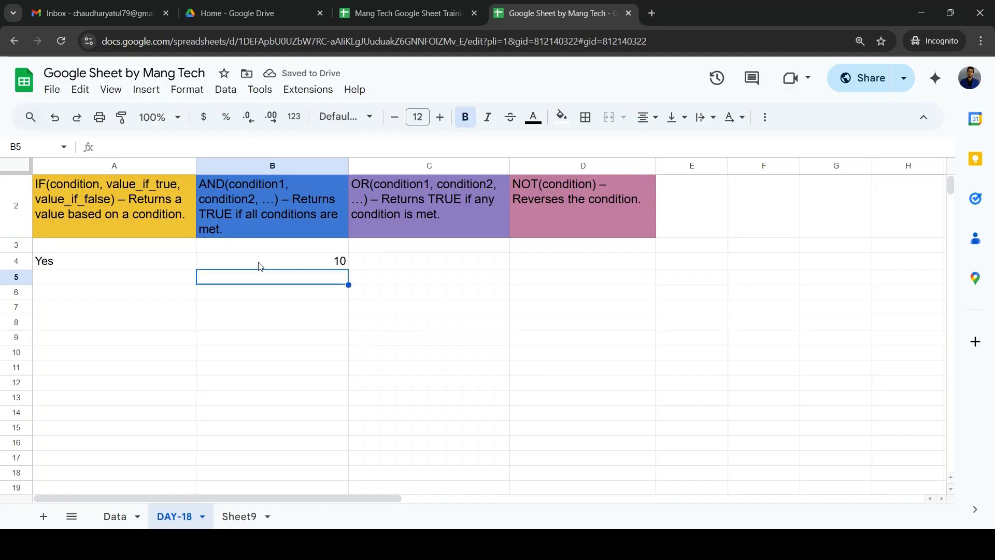
pyautogui.press('Up')
pyautogui.press('Left')
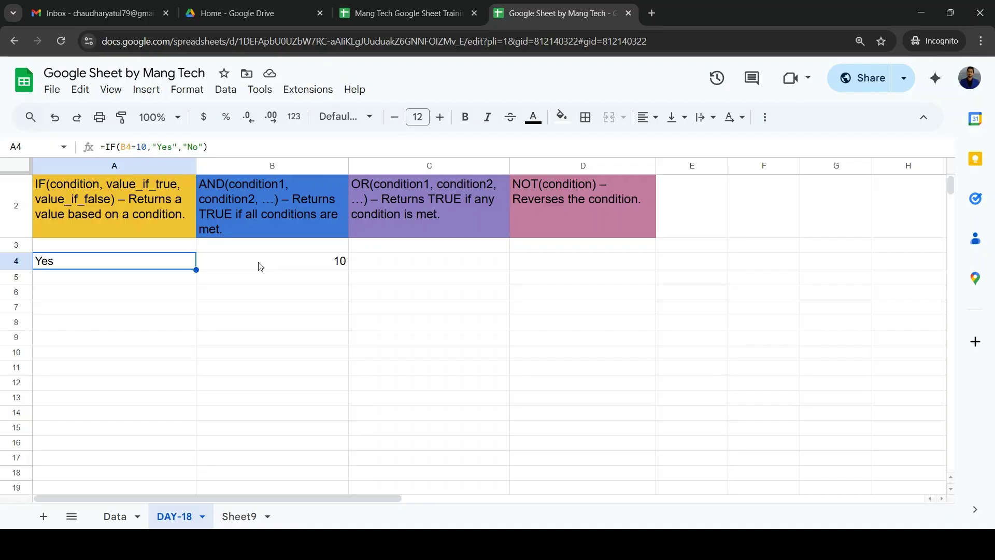
pyautogui.press('F2')
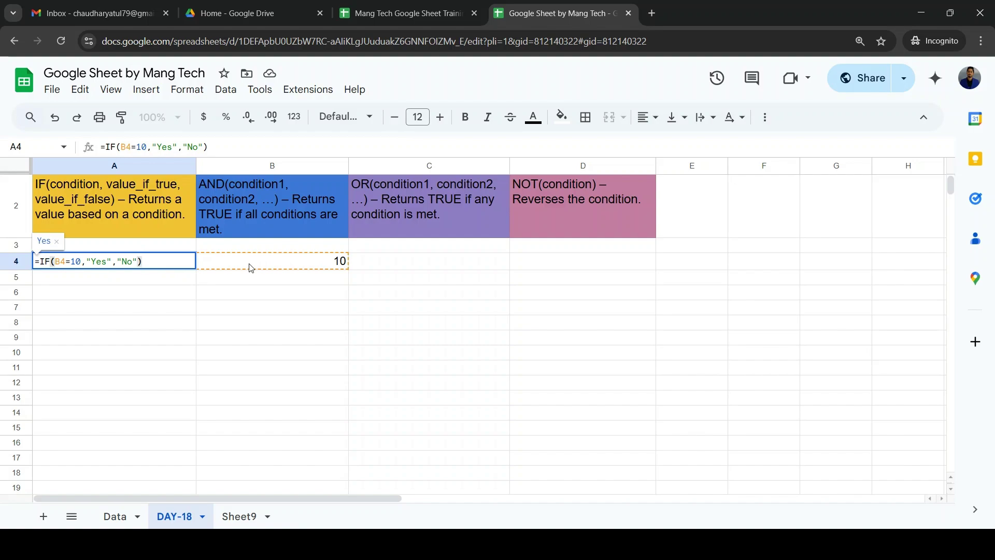
pyautogui.hotkey('ctrl', 'Return')
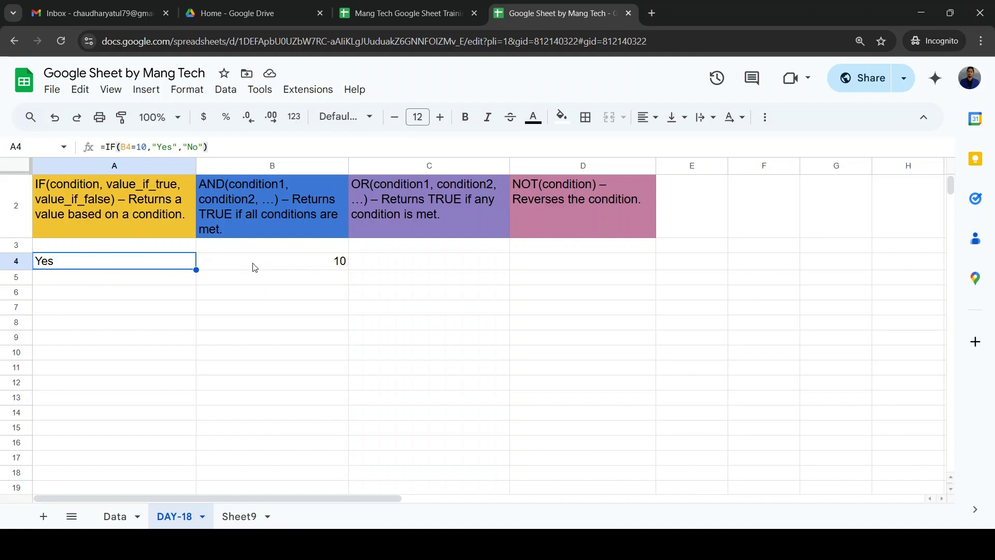
# - Test the A4 formula with the values 15 and 9 in cell B4
pyautogui.click(250, 263)
pyautogui.write('15')
pyautogui.press('Return')
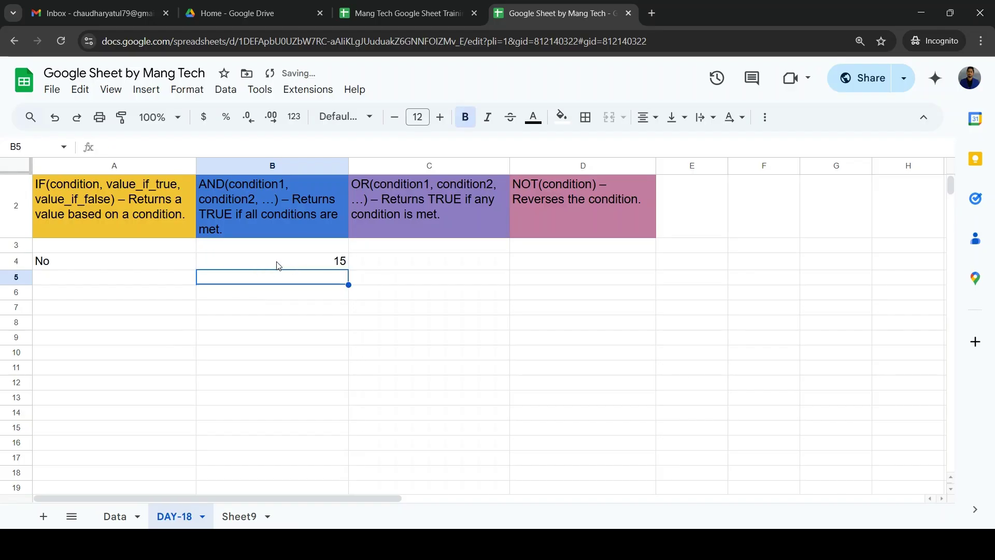
pyautogui.click(246, 263)
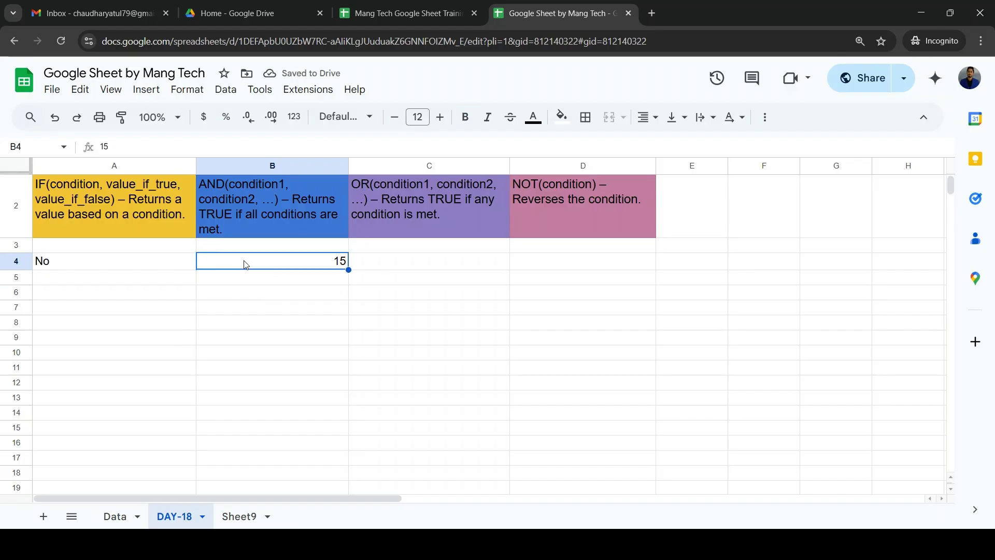
pyautogui.write('9')
pyautogui.press('Return')
# - Change the condition of the IF formula in A4 to B4>=10
pyautogui.click(119, 267)
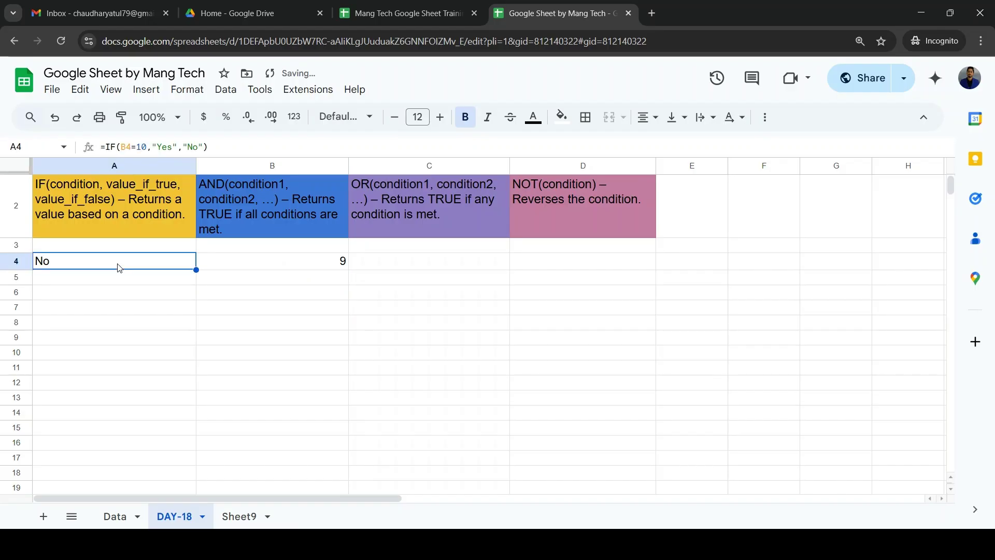
pyautogui.press('XF86AudioLowerVolume')
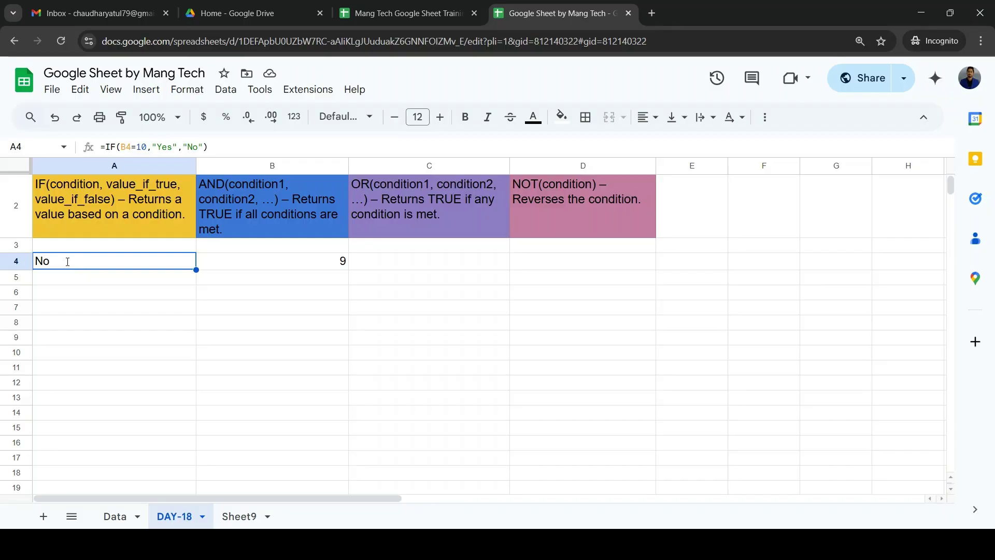
pyautogui.doubleClick(52, 260)
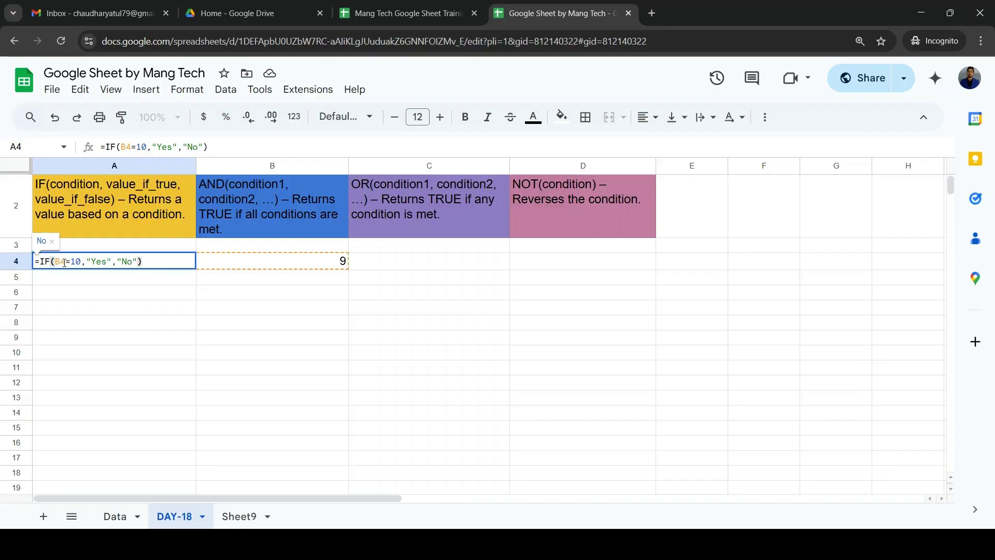
pyautogui.click(64, 262)
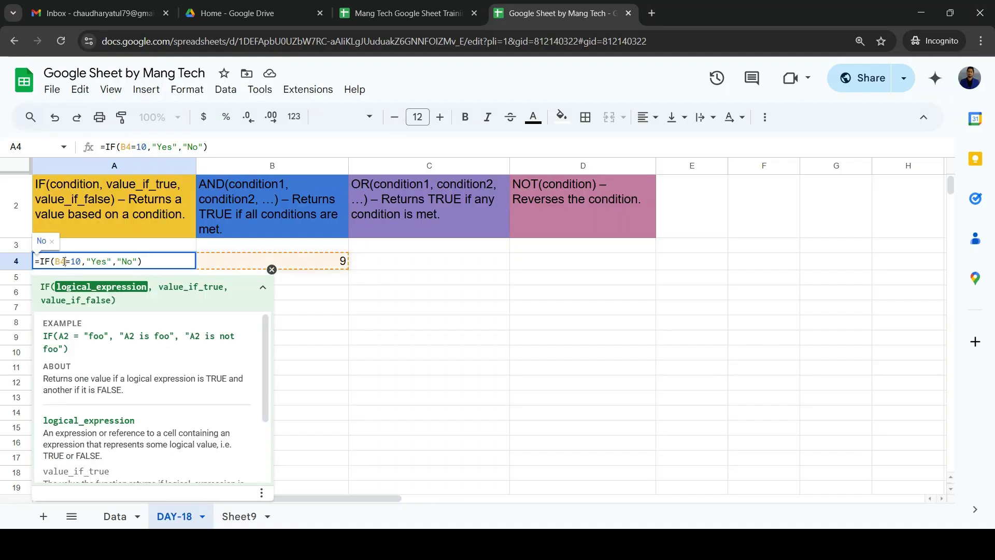
pyautogui.write('>')
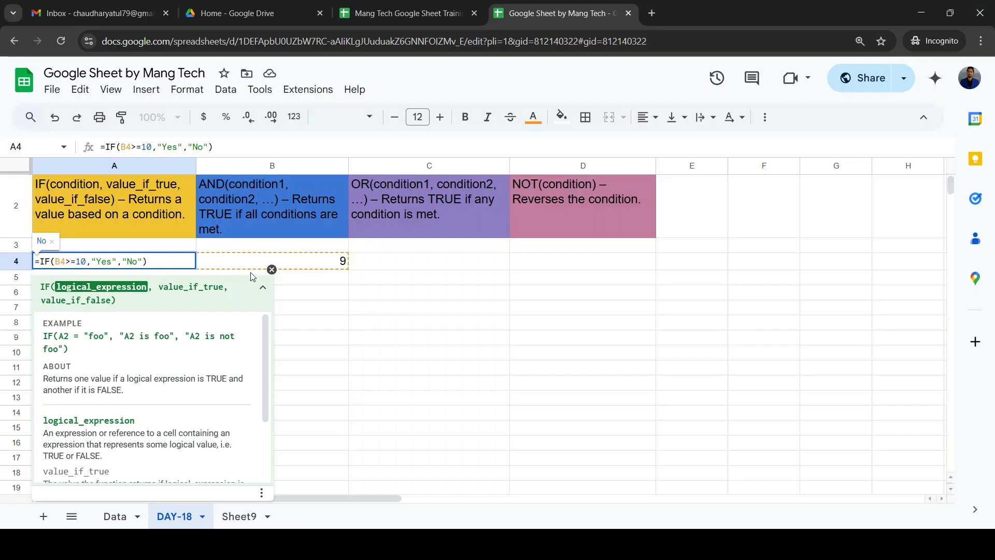
pyautogui.press('Return')
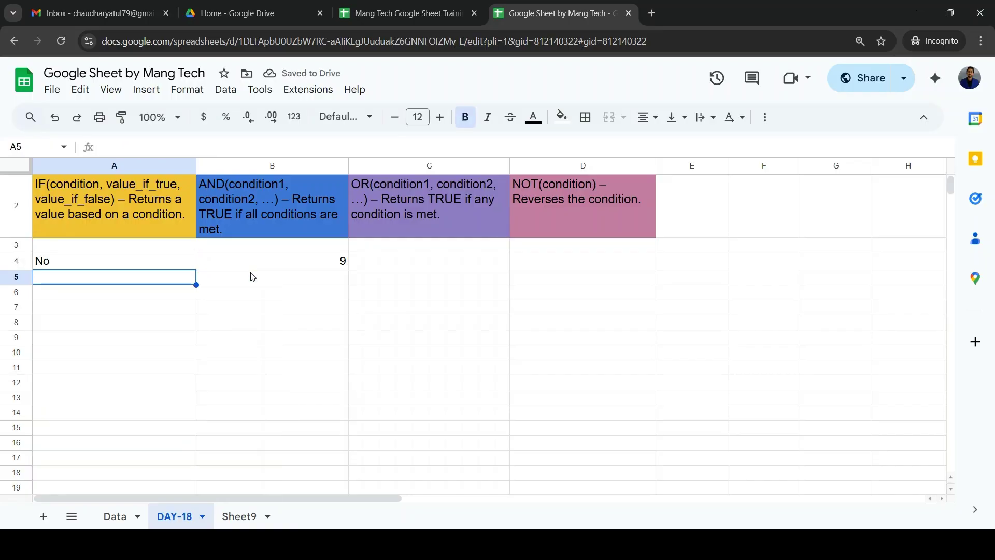
# - Enter 11 in cell B4 and review the greater-than-or-equal condition in A4's IF formula
pyautogui.press('Up')
pyautogui.press('Right')
pyautogui.write('11')
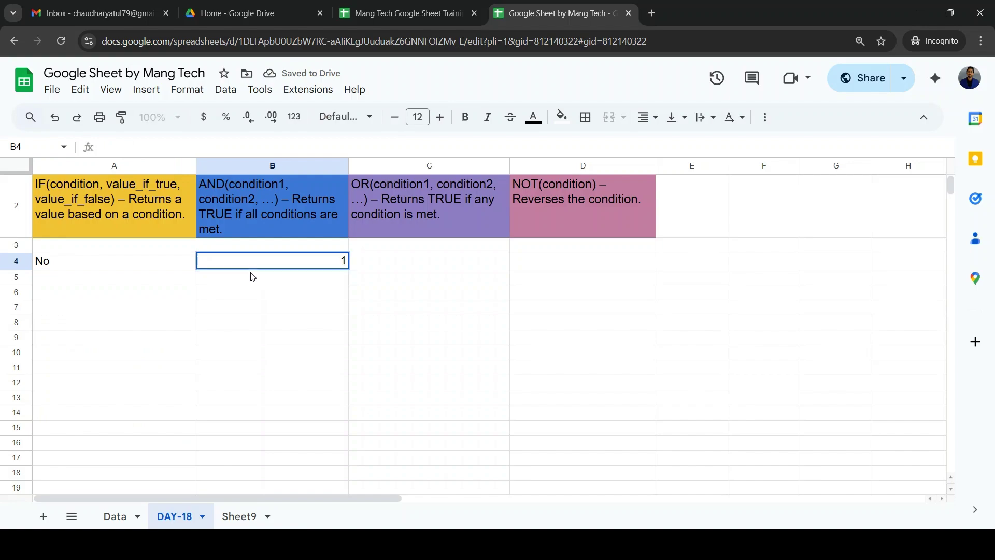
pyautogui.press('Return')
pyautogui.press('Up')
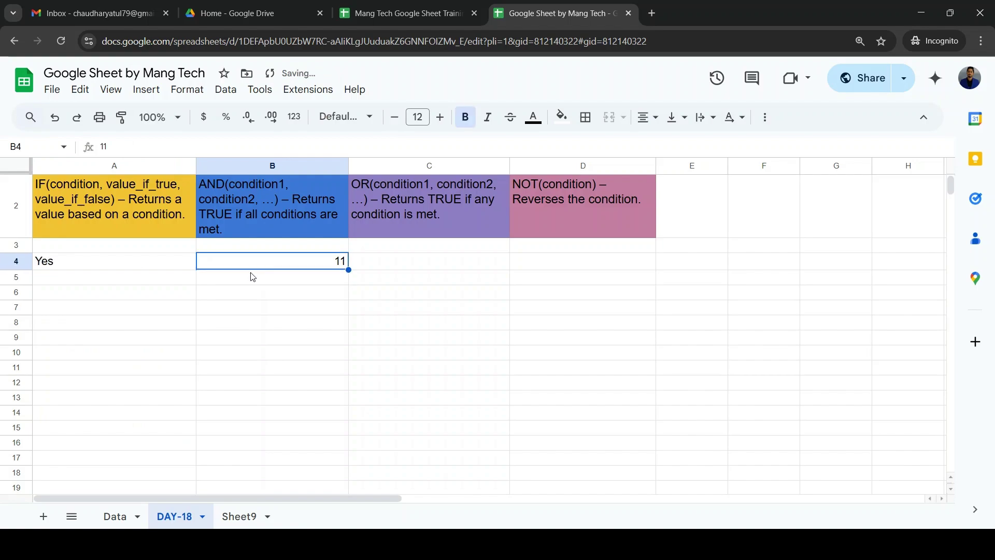
pyautogui.press('Left')
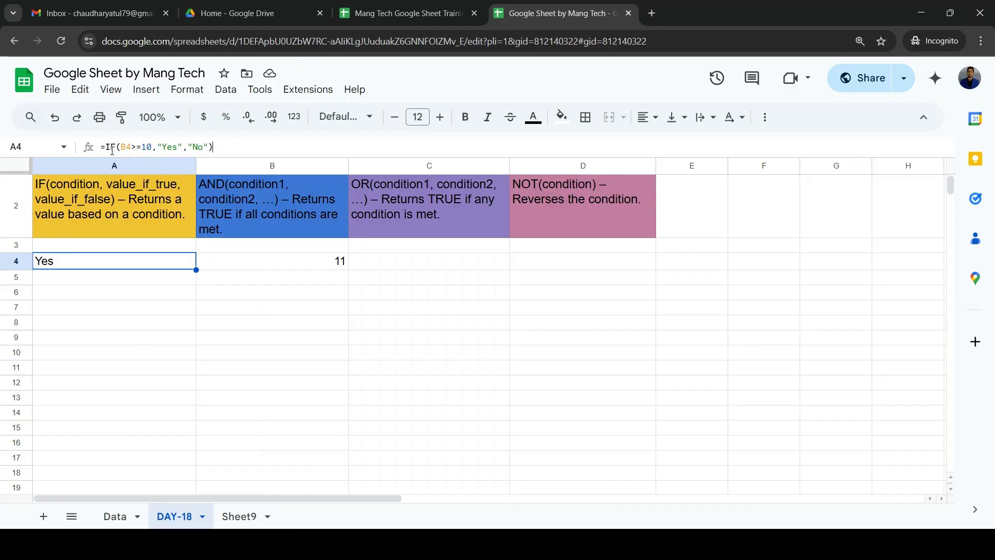
pyautogui.moveTo(212, 147); pyautogui.dragTo(112, 150)
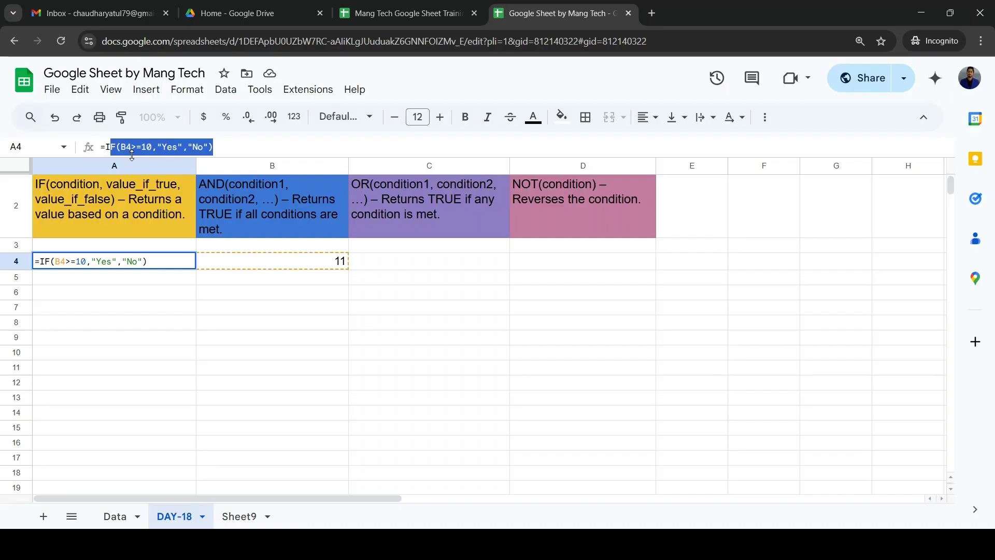
pyautogui.click(136, 150)
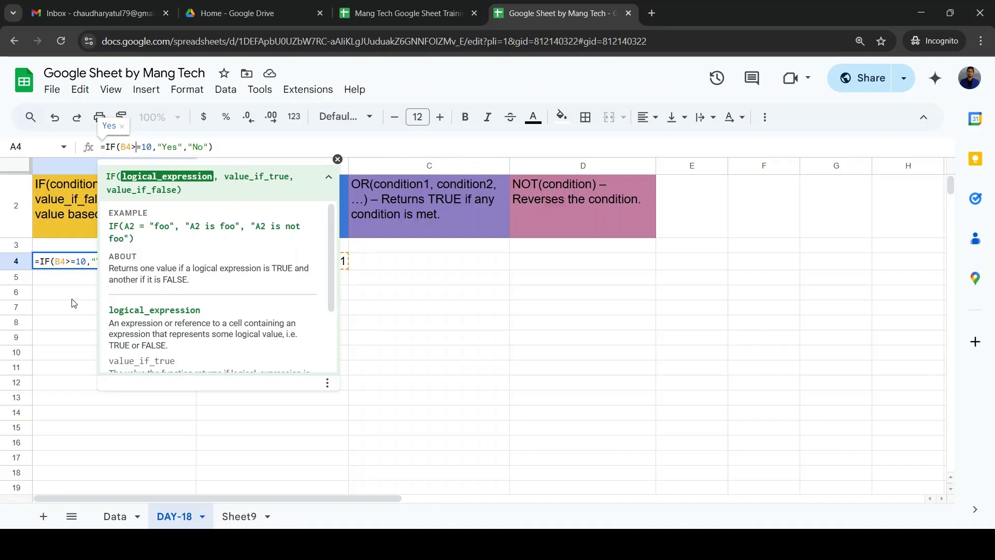
pyautogui.click(62, 286)
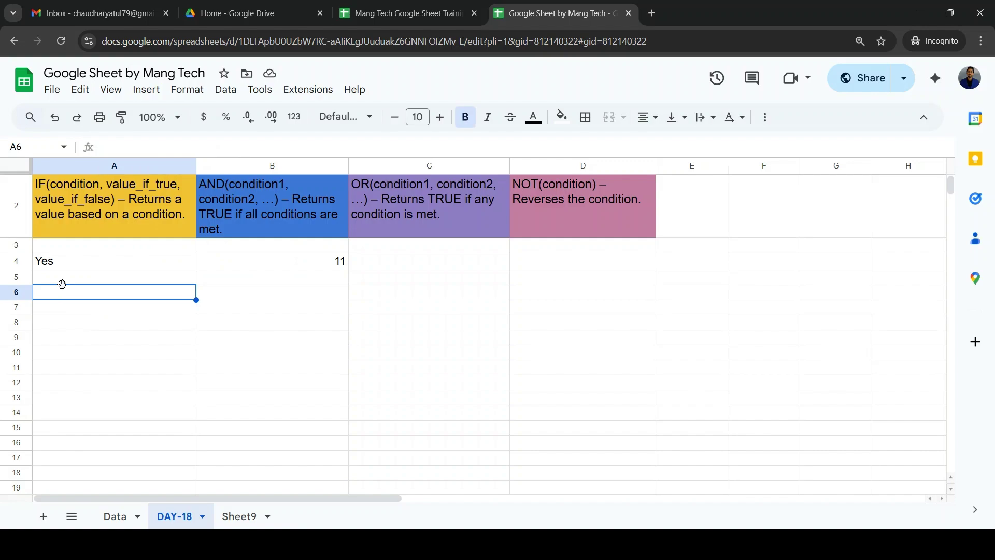
# - Enter the formula =IF(B5="YES",10,"No Data") in cell A5
pyautogui.click(62, 282)
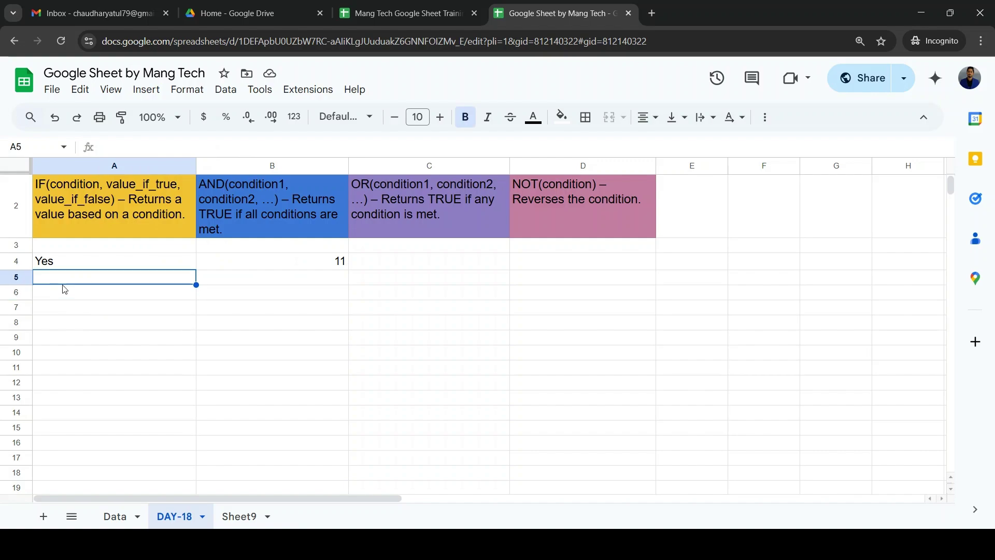
pyautogui.write('=IF(')
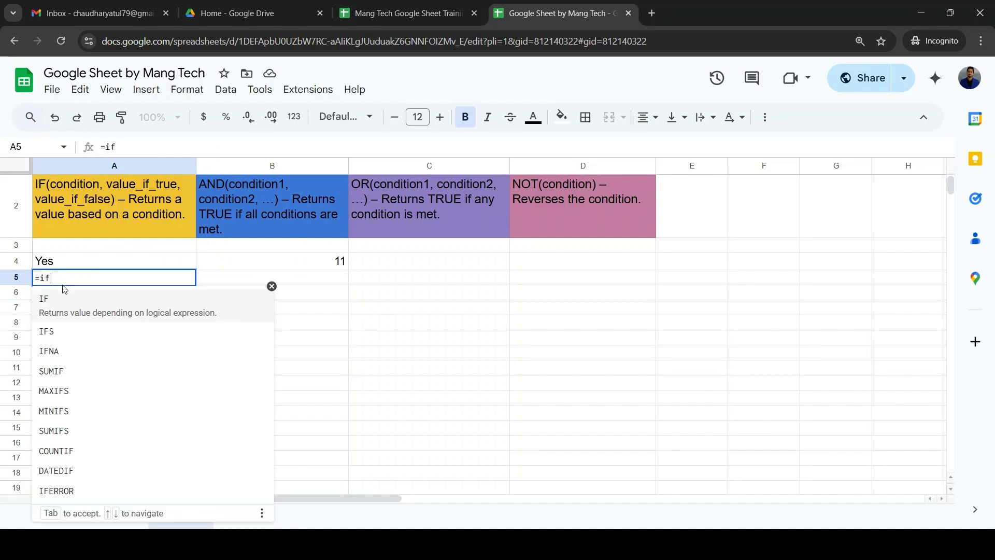
pyautogui.press('Right')
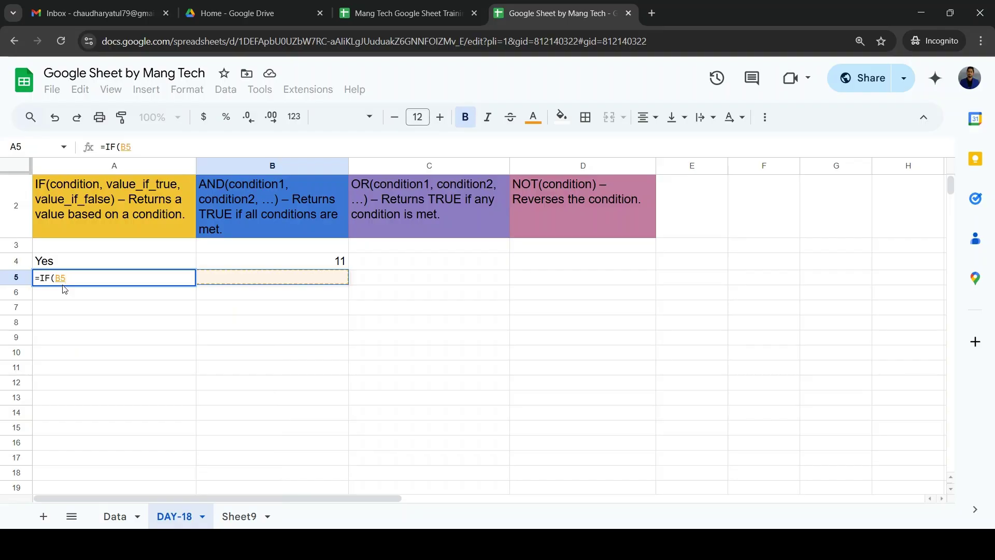
pyautogui.write('="')
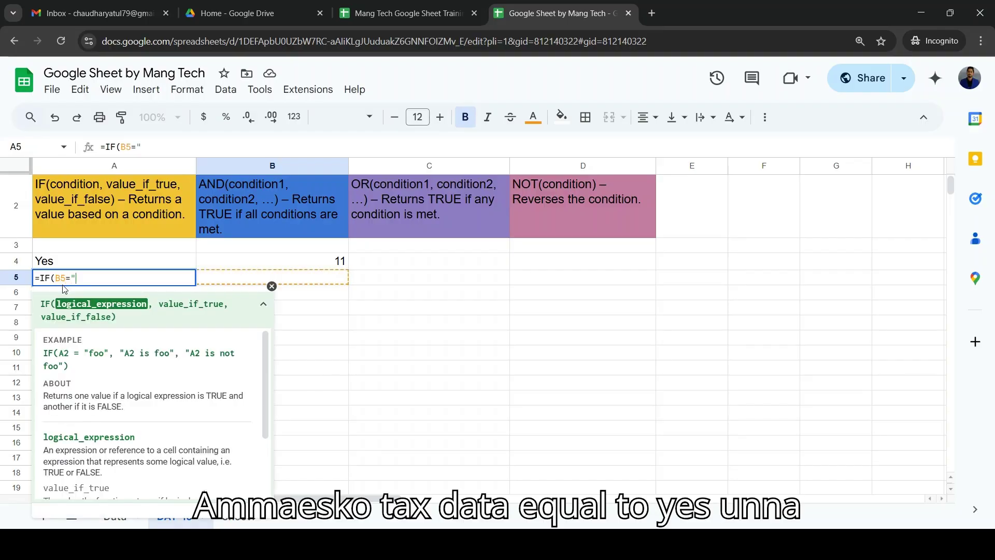
pyautogui.write('YES",')
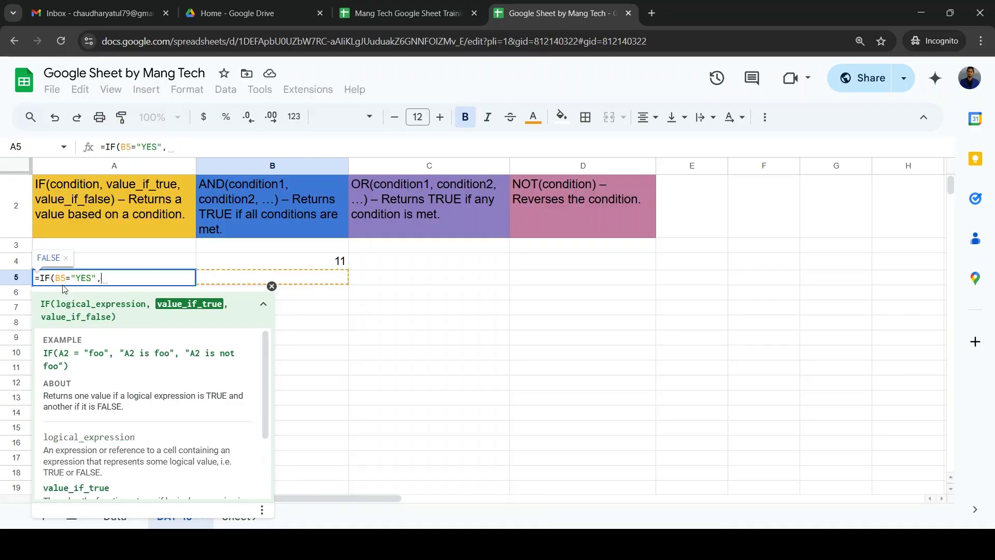
pyautogui.write('10')
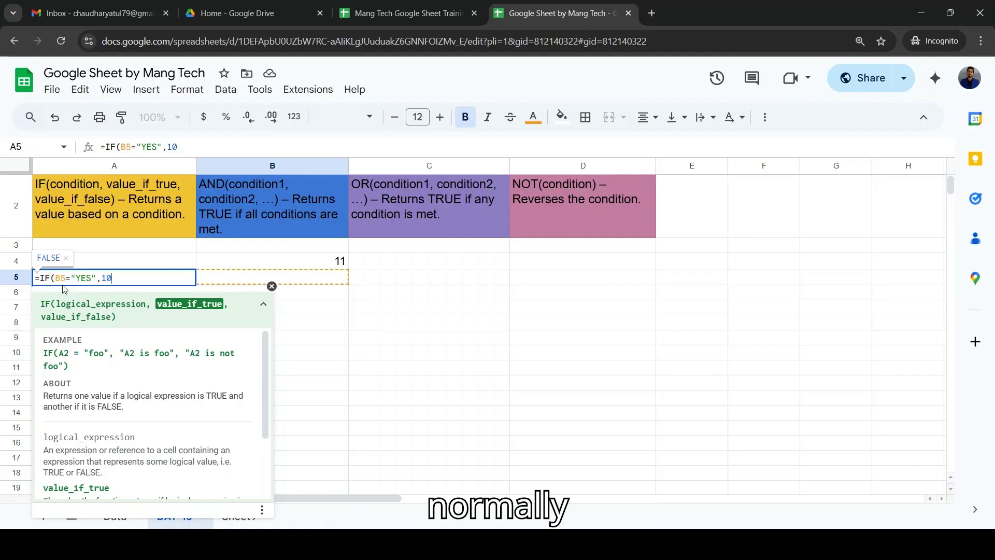
pyautogui.write(',')
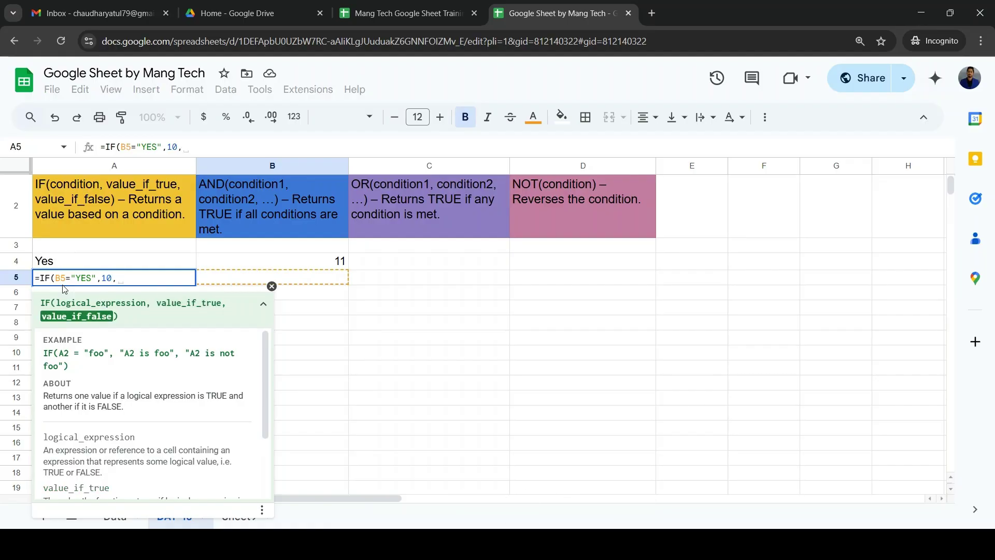
pyautogui.write('"')
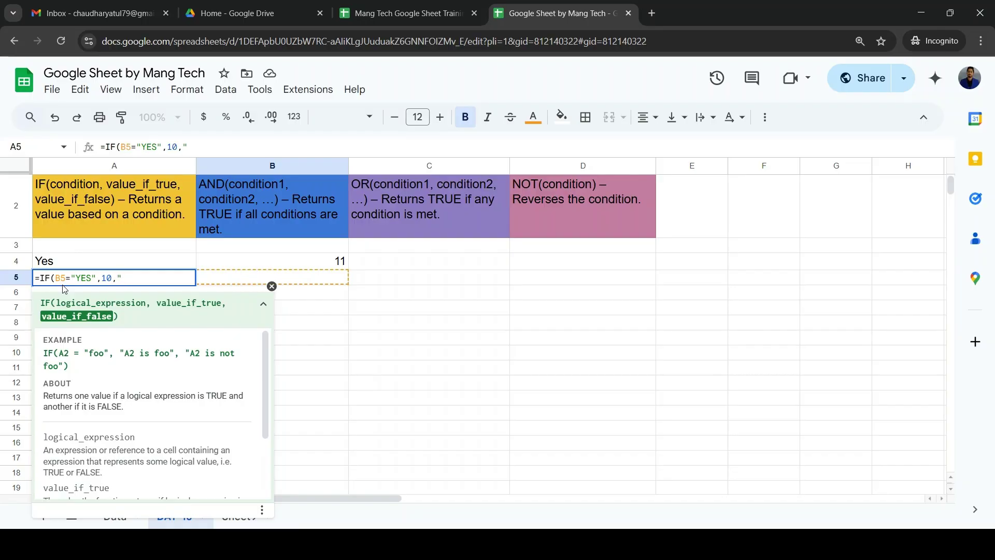
pyautogui.write('No Da')
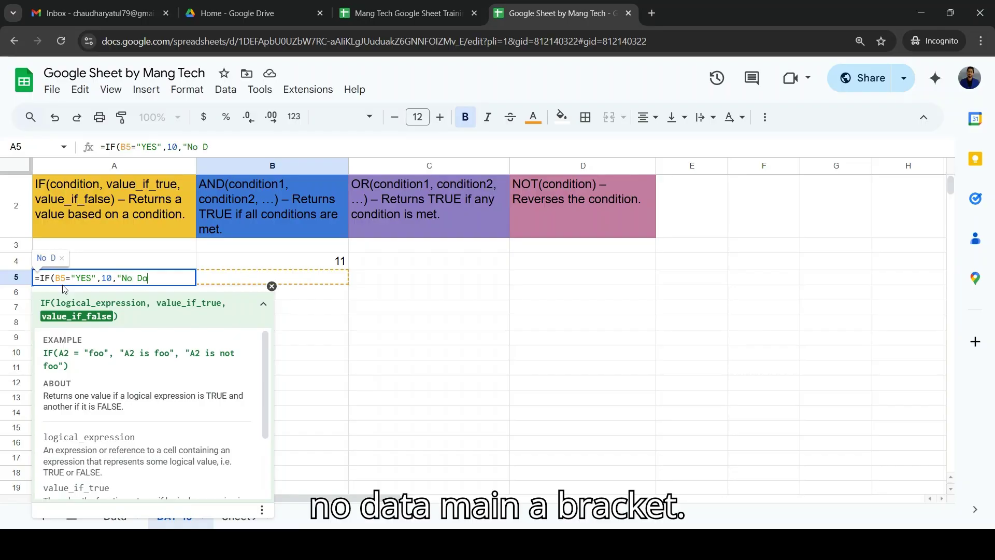
pyautogui.write('ta")')
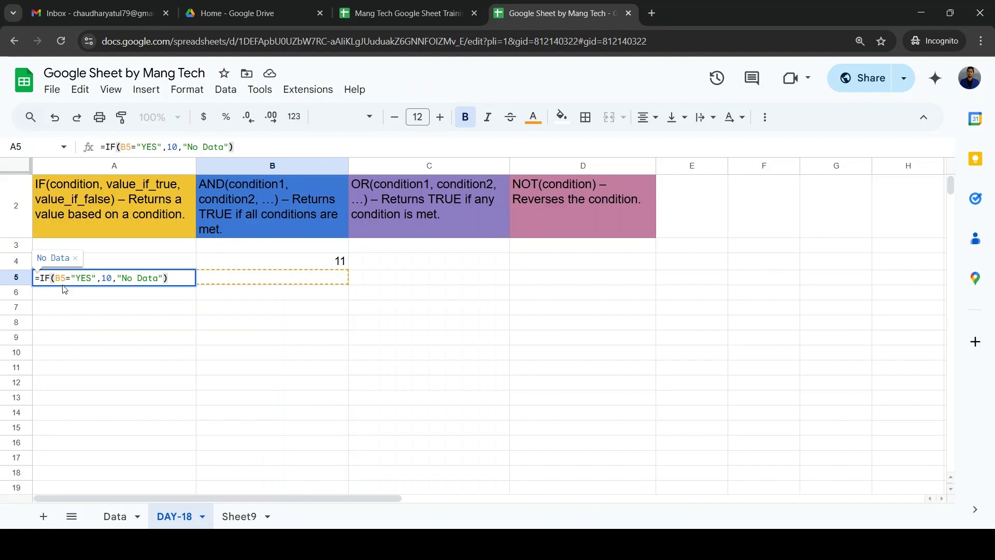
pyautogui.press('Return')
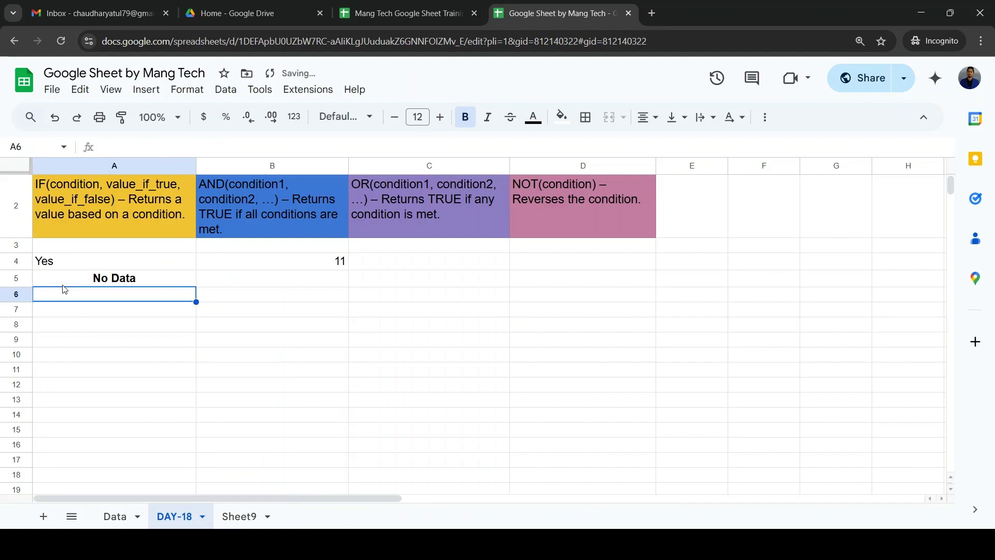
# - Check the IF formula in A5 and enter Yes in cell B5 to test it
pyautogui.press('Up')
pyautogui.press('Right')
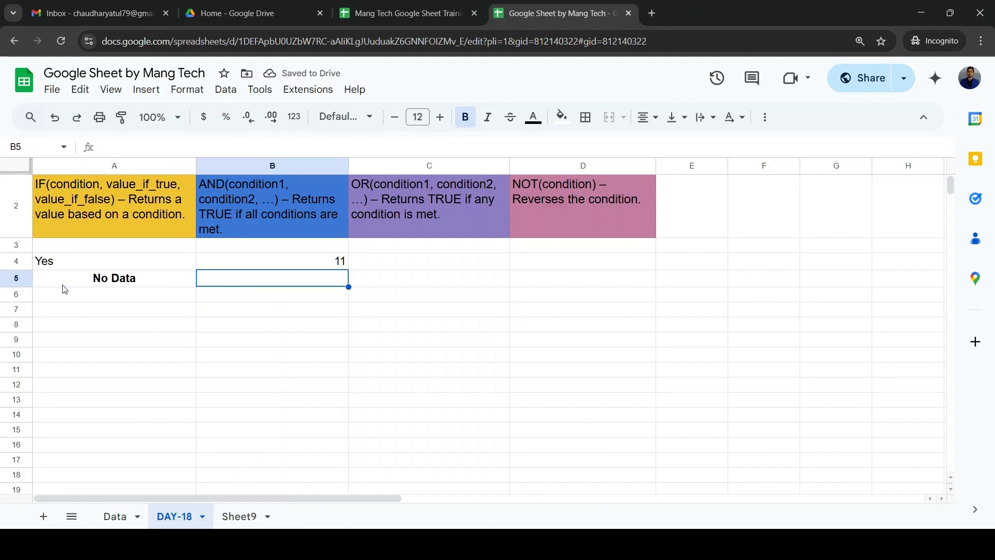
pyautogui.press('Left')
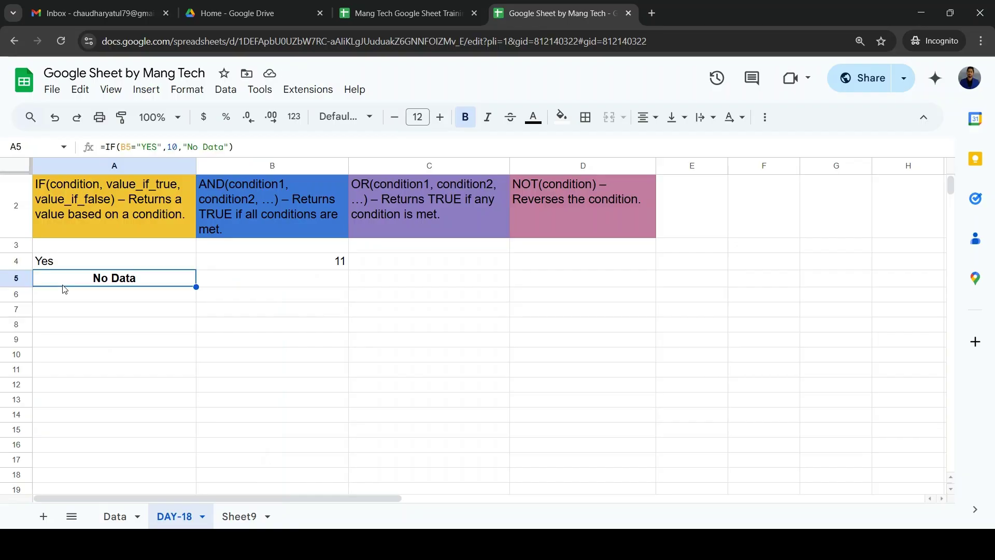
pyautogui.press('F2')
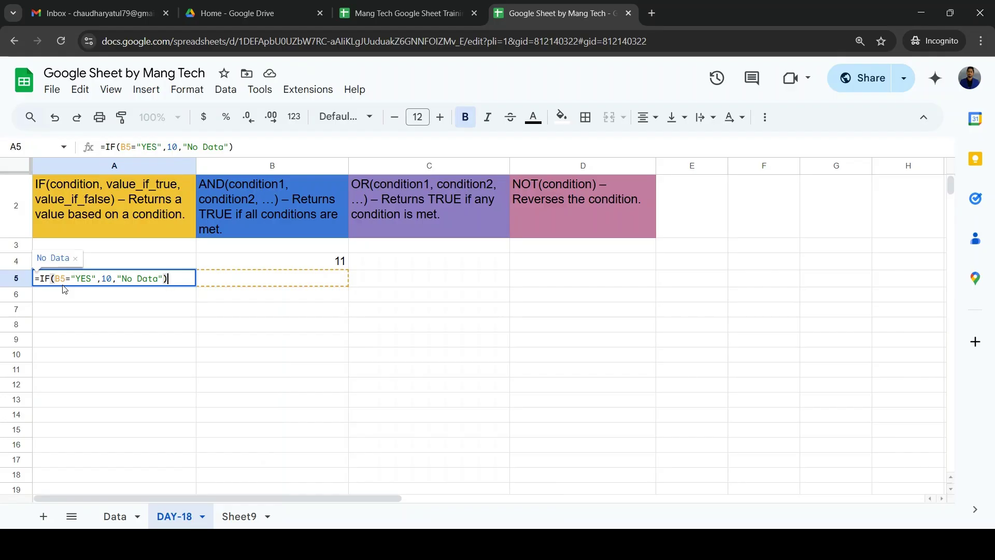
pyautogui.press('Escape')
pyautogui.press('Right')
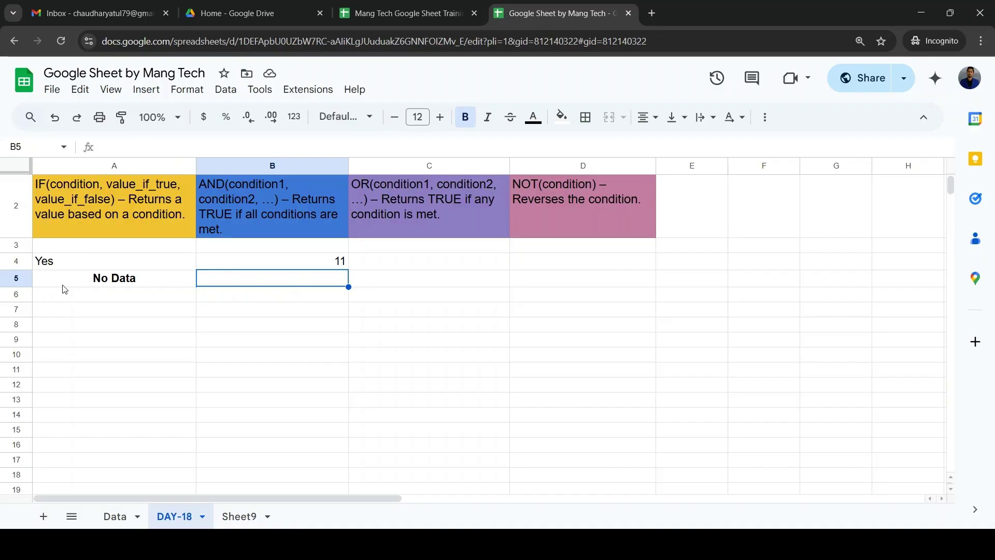
pyautogui.write('Yes')
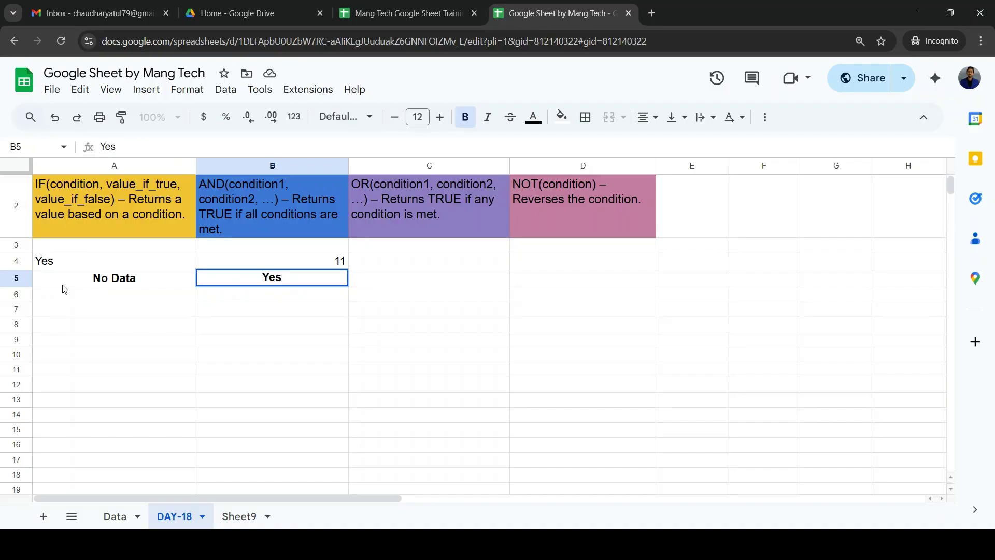
pyautogui.press('Return')
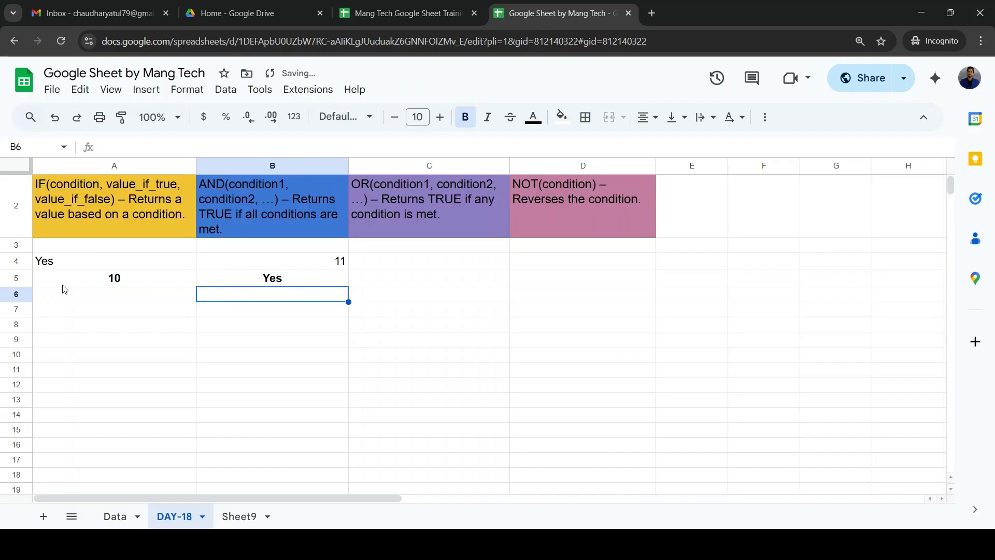
# - Examine the "YES" condition in A5's IF formula against the text in cell B5
pyautogui.click(121, 283)
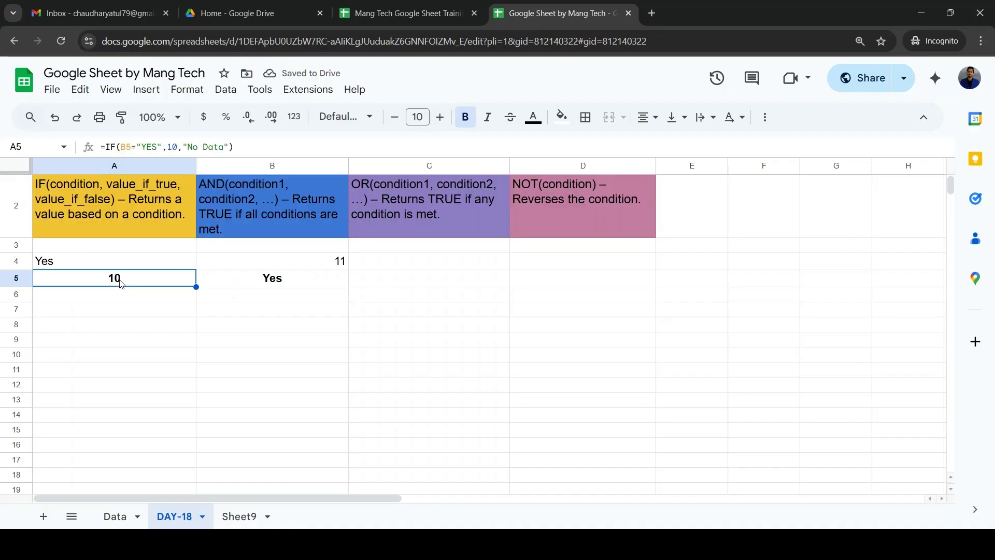
pyautogui.press('XF86AudioLowerVolume')
pyautogui.press('XF86AudioRaiseVolume')
pyautogui.press('XF86AudioRaiseVolume')
pyautogui.press('XF86AudioRaiseVolume')
pyautogui.press('XF86AudioRaiseVolume')
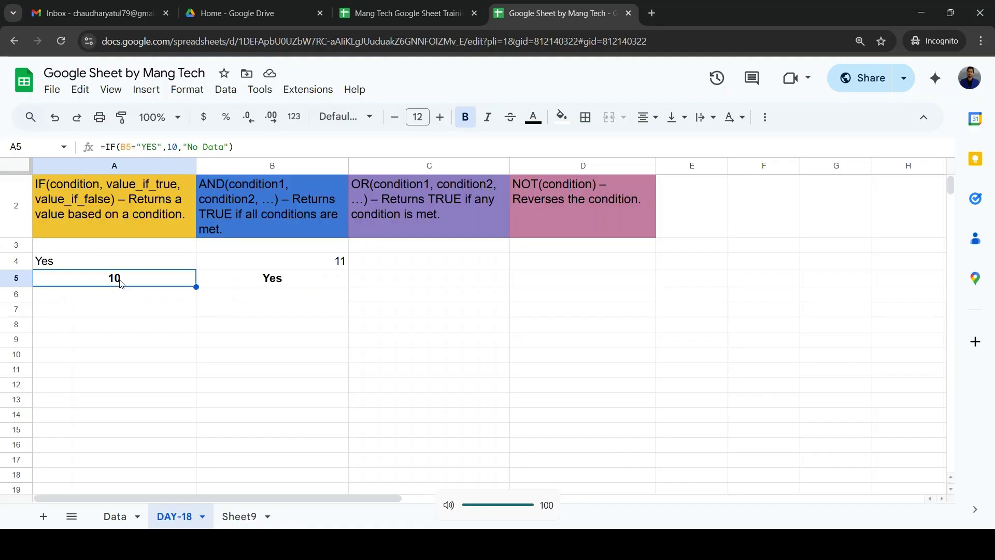
pyautogui.click(154, 147)
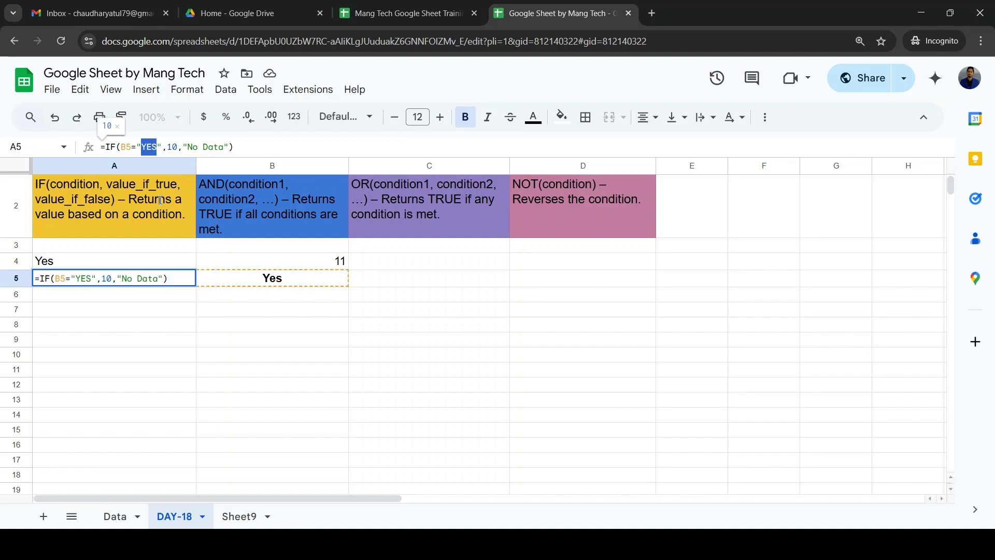
pyautogui.doubleClick(147, 147)
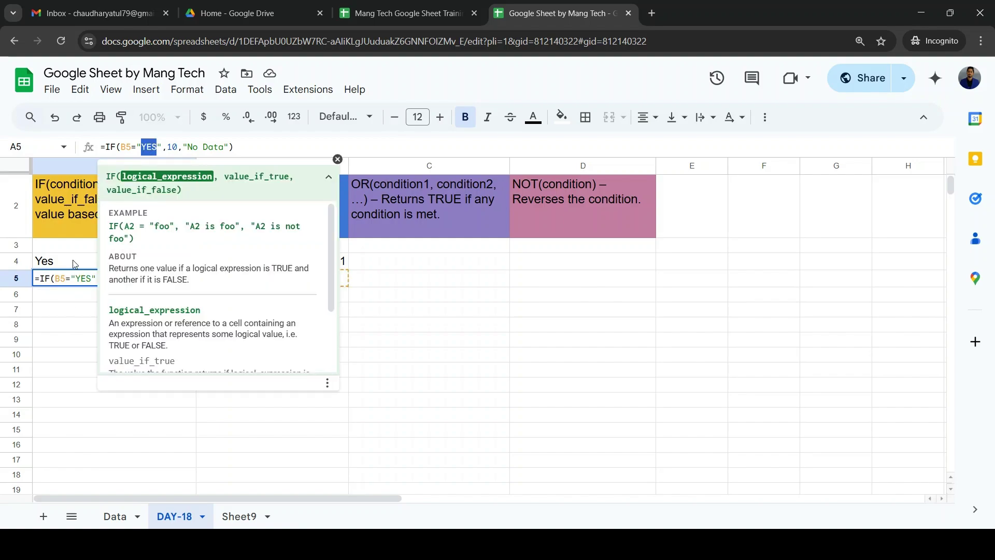
pyautogui.click(80, 277)
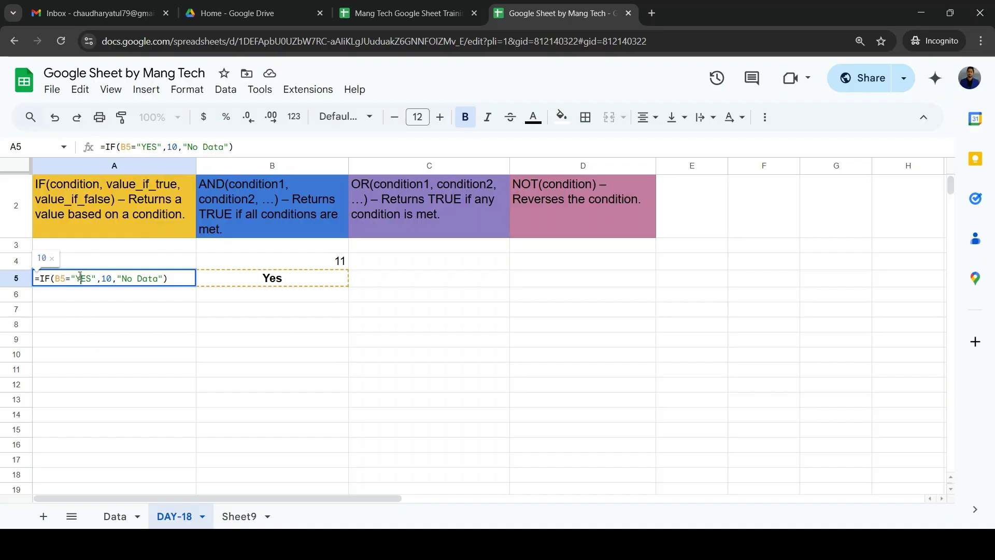
pyautogui.press('Escape')
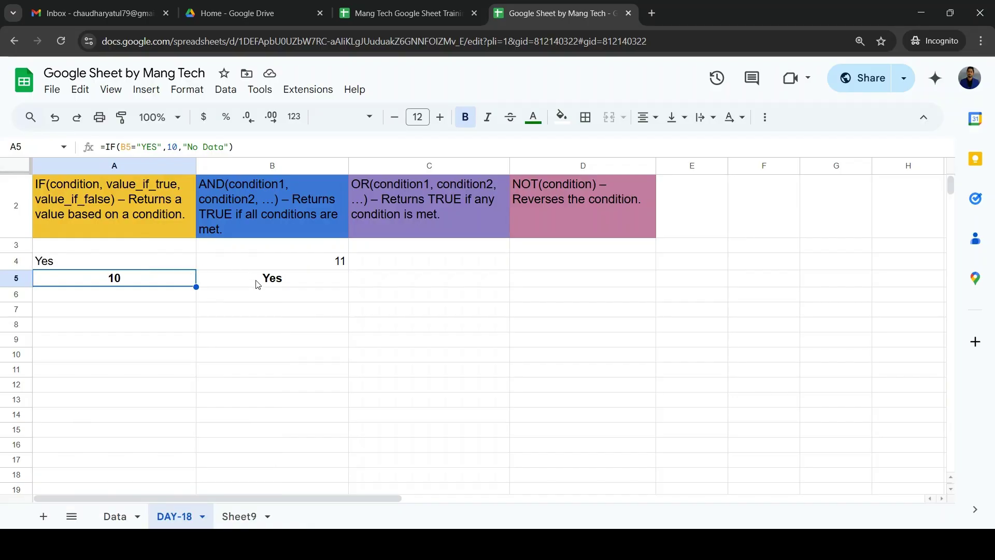
pyautogui.click(257, 284)
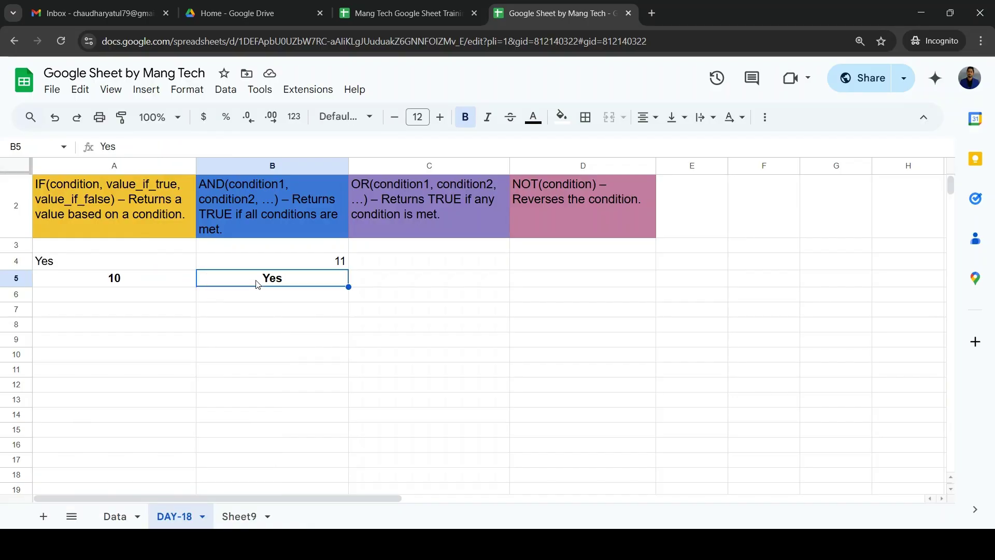
pyautogui.click(137, 284)
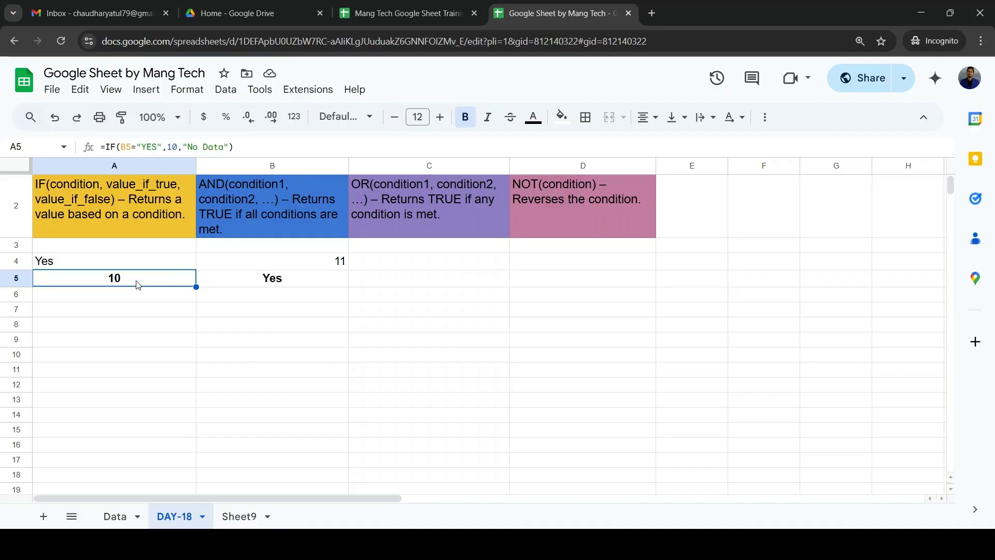
pyautogui.scroll(1, 137, 284)
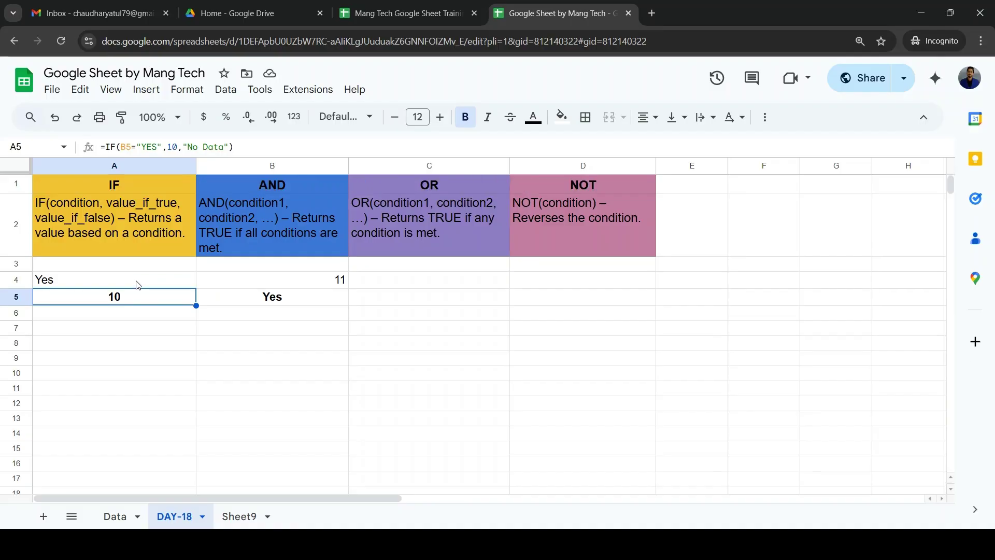
pyautogui.click(278, 297)
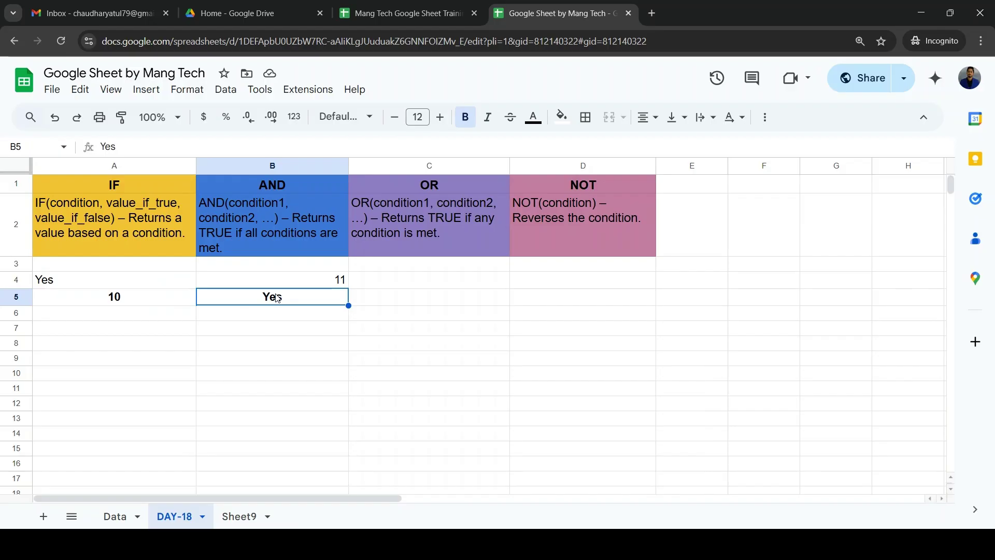
pyautogui.click(120, 300)
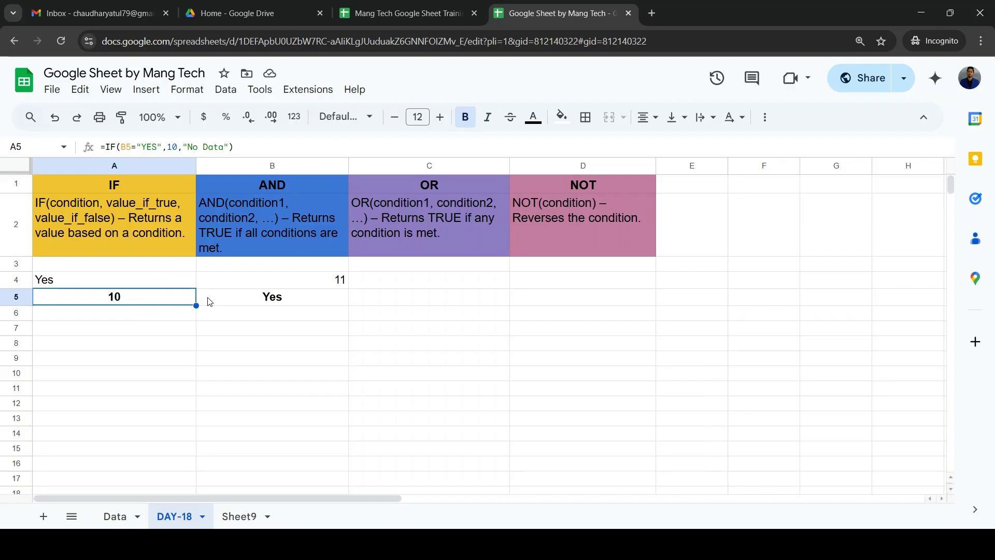
# - Replace the value-if-true 10 in A5's IF formula with TODAY()
pyautogui.press('XF86AudioLowerVolume')
pyautogui.click(185, 146)
pyautogui.hotkey('shift', 'Left')
pyautogui.hotkey('shift', 'Left')
pyautogui.write('Tod')
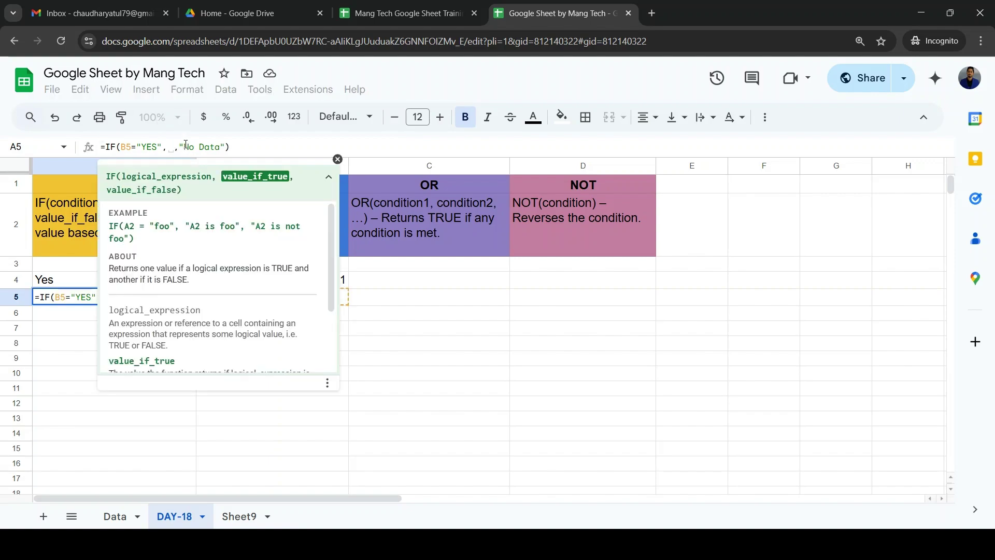
pyautogui.write('a')
pyautogui.press('Tab')
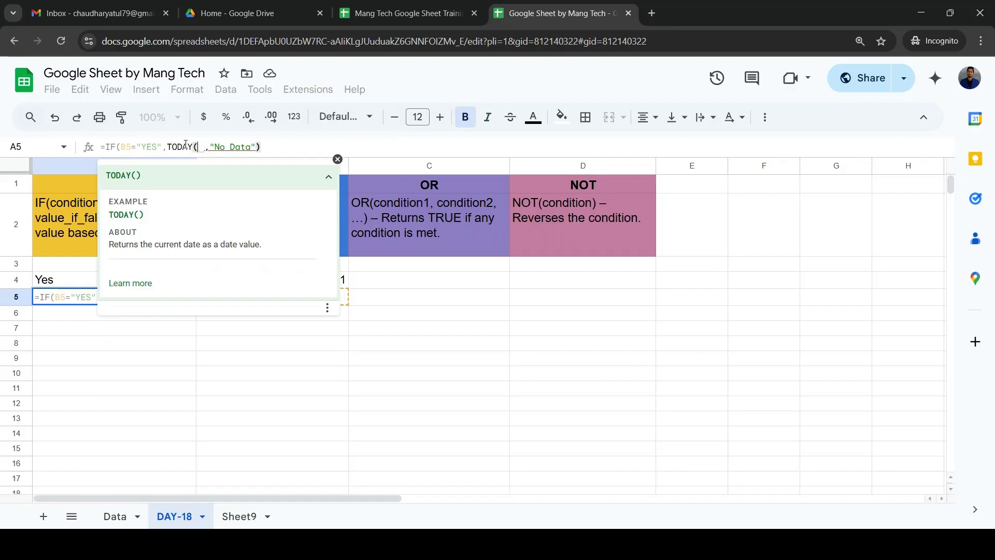
pyautogui.write(')')
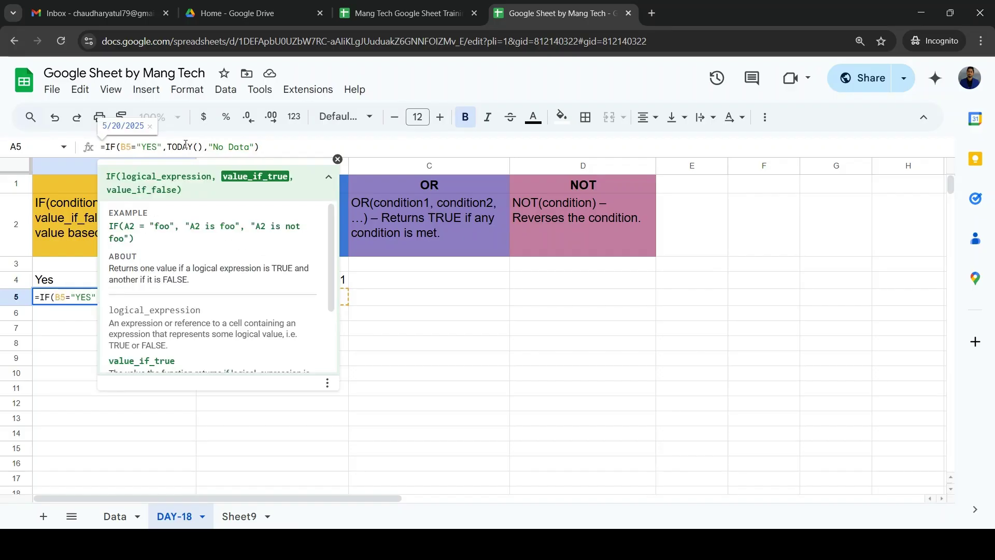
# - Use NOW() as the value-if-true so the A5 formula reads =IF(B5="YES",NOW(),"No Data")
pyautogui.press('BackSpace')
pyautogui.press('BackSpace')
pyautogui.press('BackSpace')
pyautogui.press('BackSpace')
pyautogui.press('BackSpace')
pyautogui.press('BackSpace')
pyautogui.press('BackSpace')
pyautogui.write('Now')
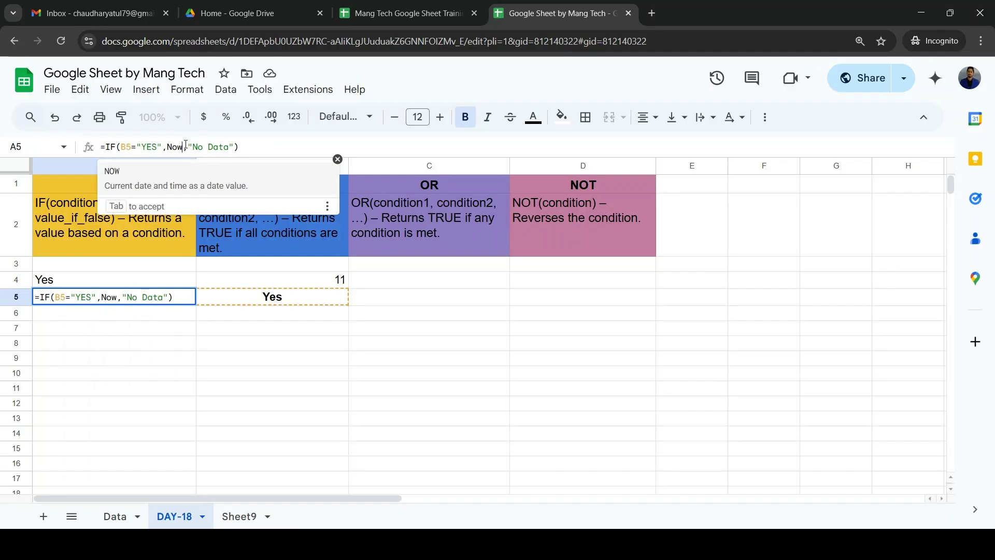
pyautogui.press('Tab')
pyautogui.write(')')
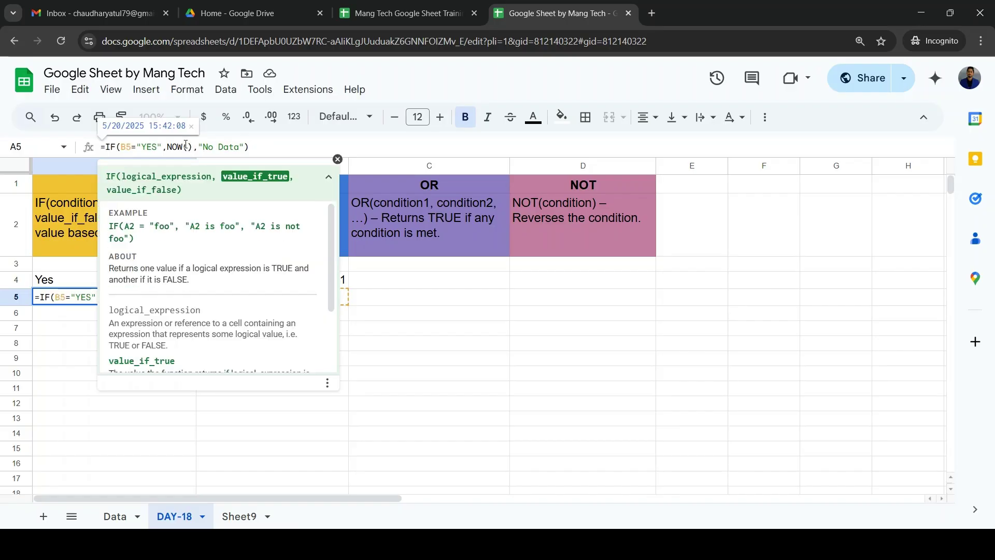
pyautogui.press('Return')
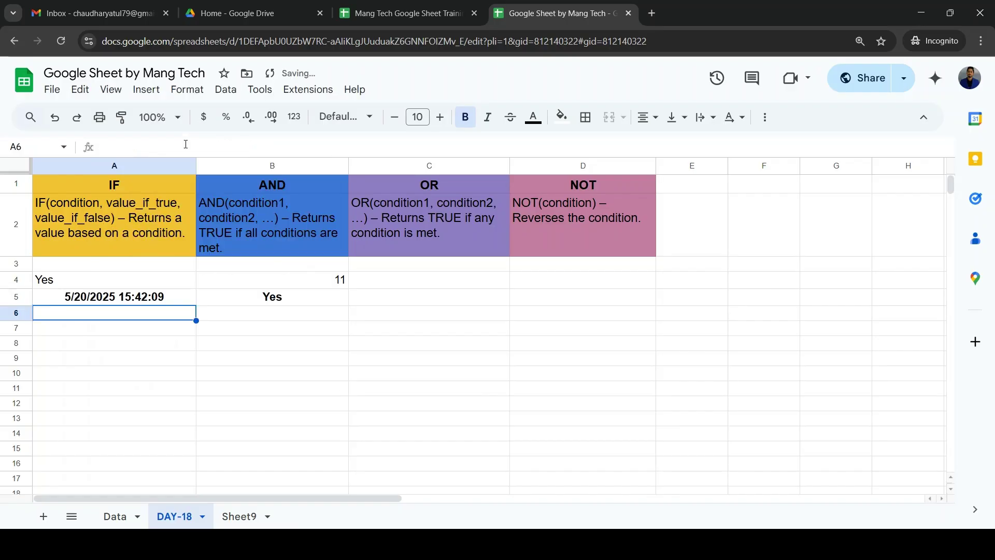
# - Clear cell B5 to test the false case of A5's formula, and undo the deletion
pyautogui.click(167, 304)
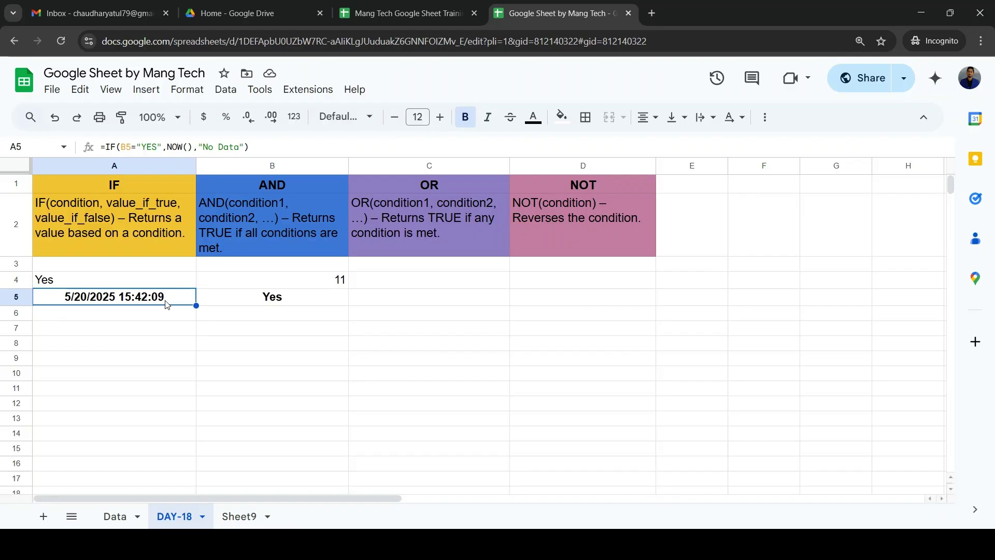
pyautogui.press('Right')
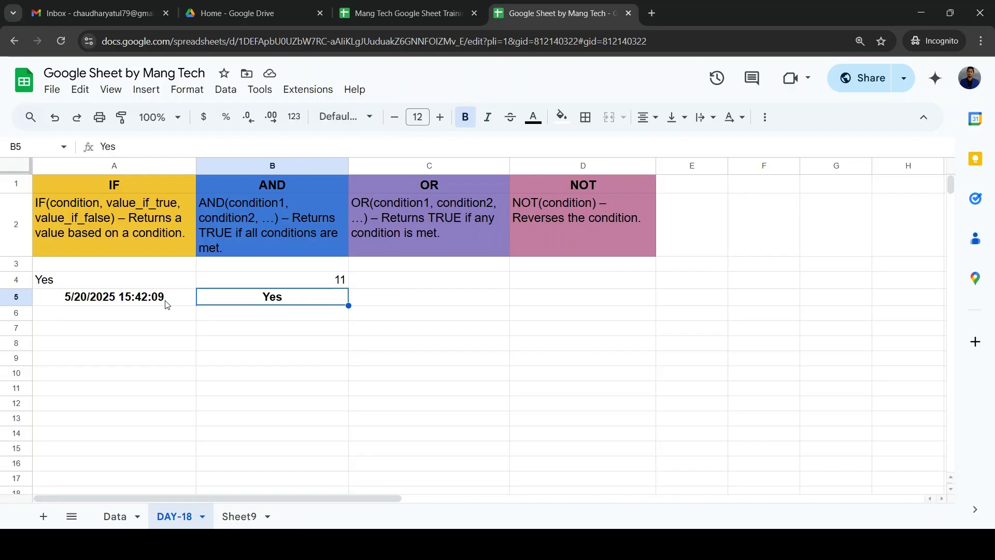
pyautogui.press('Delete')
pyautogui.hotkey('ctrl', 'z')
pyautogui.press('Left')
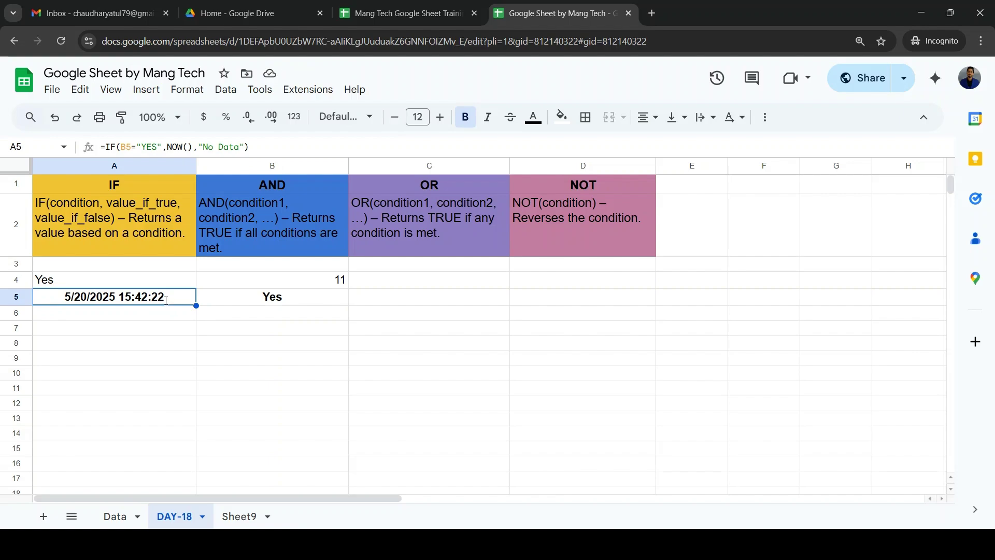
# - Review the condition, NOW() and "No Data" arguments of A5's IF formula, and look at the IF formula in A4
pyautogui.doubleClick(165, 300)
pyautogui.press('Left')
pyautogui.press('Left')
pyautogui.press('Left')
pyautogui.press('Left')
pyautogui.press('Left')
pyautogui.press('Left')
pyautogui.press('Left')
pyautogui.press('Left')
pyautogui.press('Left')
pyautogui.press('Left')
pyautogui.press('Left')
pyautogui.press('Left')
pyautogui.press('Left')
pyautogui.press('Left')
pyautogui.press('Left')
pyautogui.press('Left')
pyautogui.press('Left')
pyautogui.press('Left')
pyautogui.press('Left')
pyautogui.press('Left')
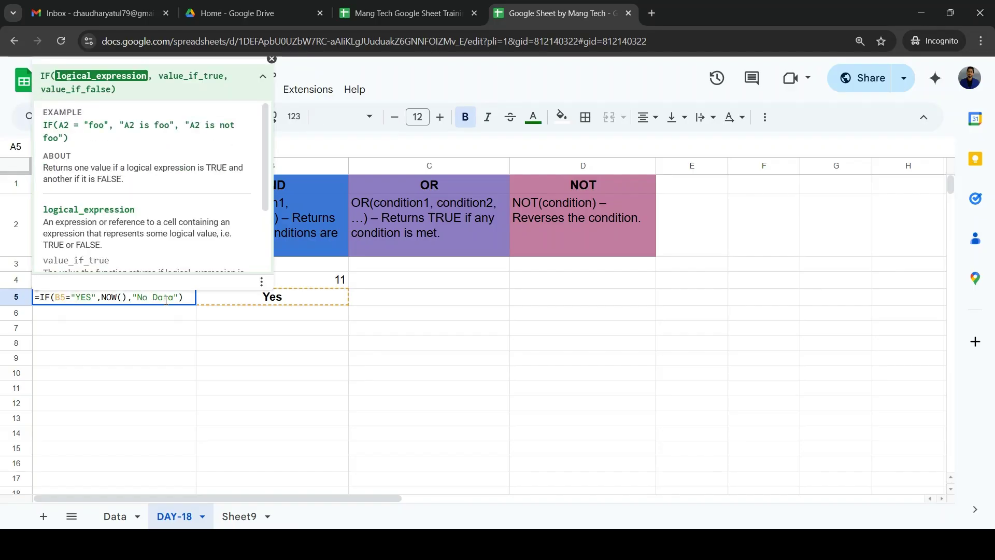
pyautogui.press('Right')
pyautogui.press('Right')
pyautogui.press('Right')
pyautogui.press('Right')
pyautogui.press('Right')
pyautogui.press('Right')
pyautogui.press('Right')
pyautogui.press('Right')
pyautogui.press('Right')
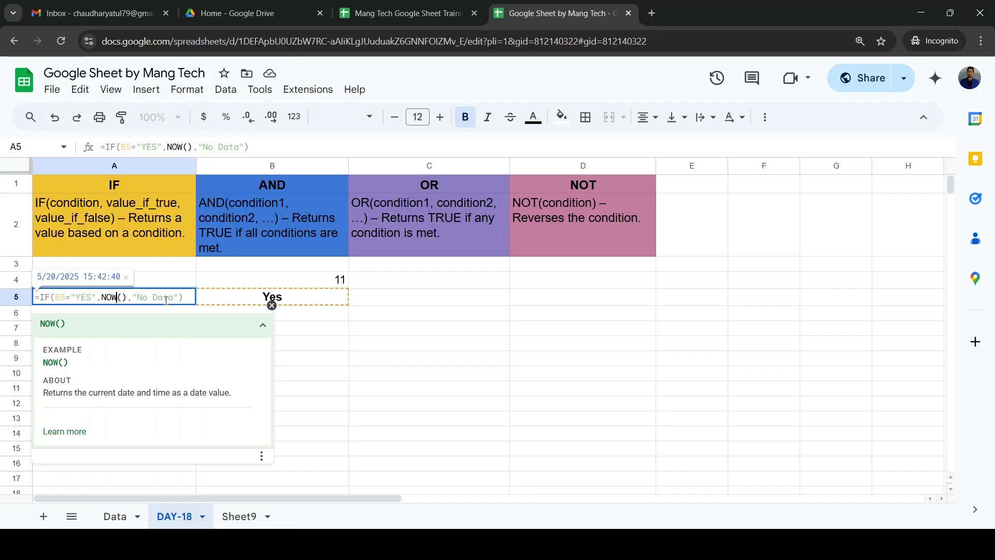
pyautogui.press('Right')
pyautogui.press('Right')
pyautogui.press('Right')
pyautogui.press('Right')
pyautogui.press('Right')
pyautogui.press('Right')
pyautogui.press('Right')
pyautogui.press('Right')
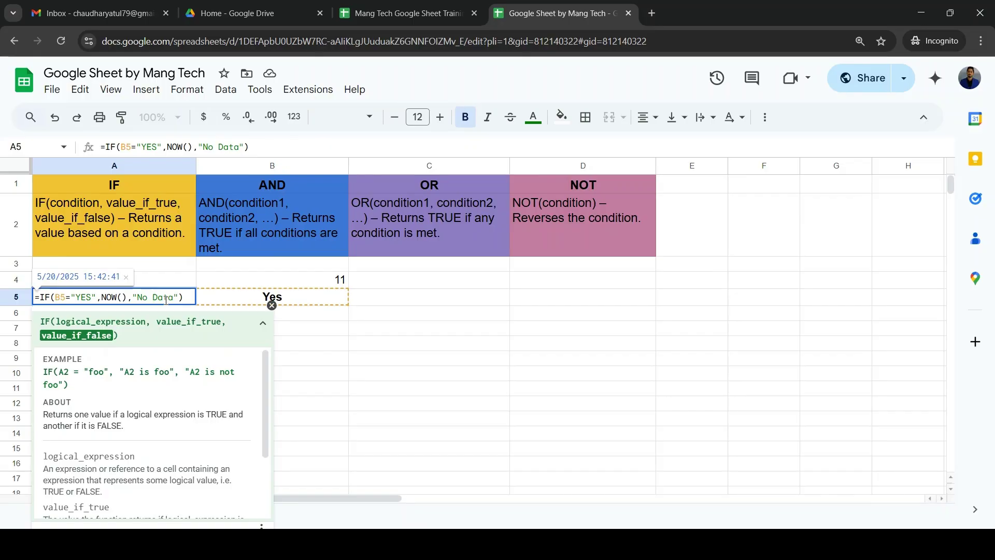
pyautogui.press('Escape')
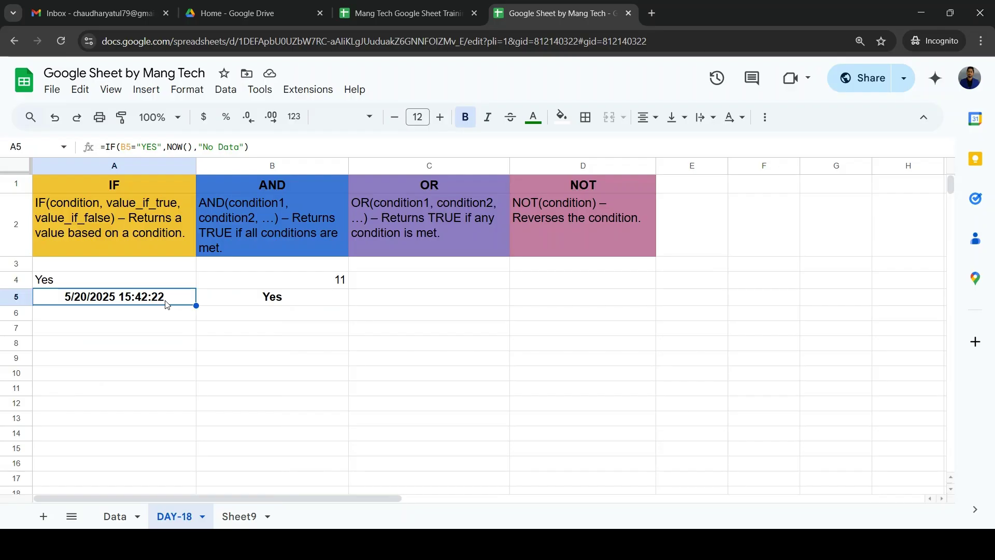
pyautogui.press('Right')
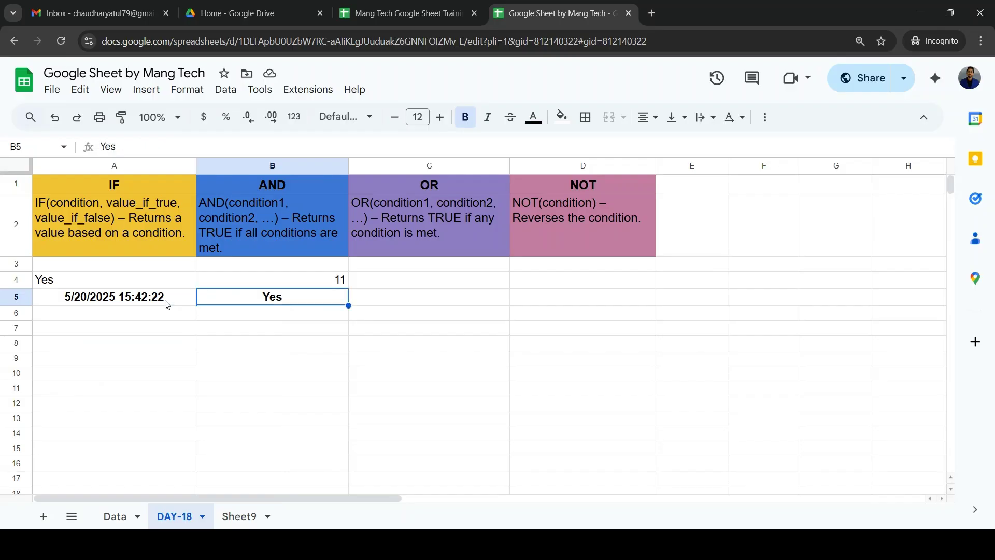
pyautogui.press('Up')
pyautogui.press('Left')
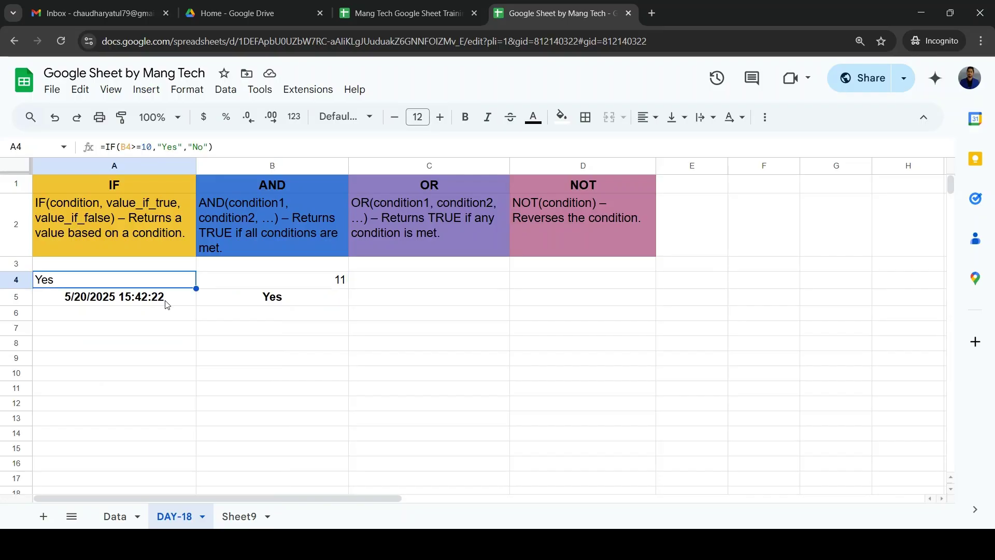
# - Enter the formula =AND(B7="YES") in cell A7
pyautogui.press('Down')
pyautogui.press('Right')
pyautogui.press('Right')
pyautogui.press('Down')
pyautogui.press('Left')
pyautogui.press('Left')
pyautogui.press('Down')
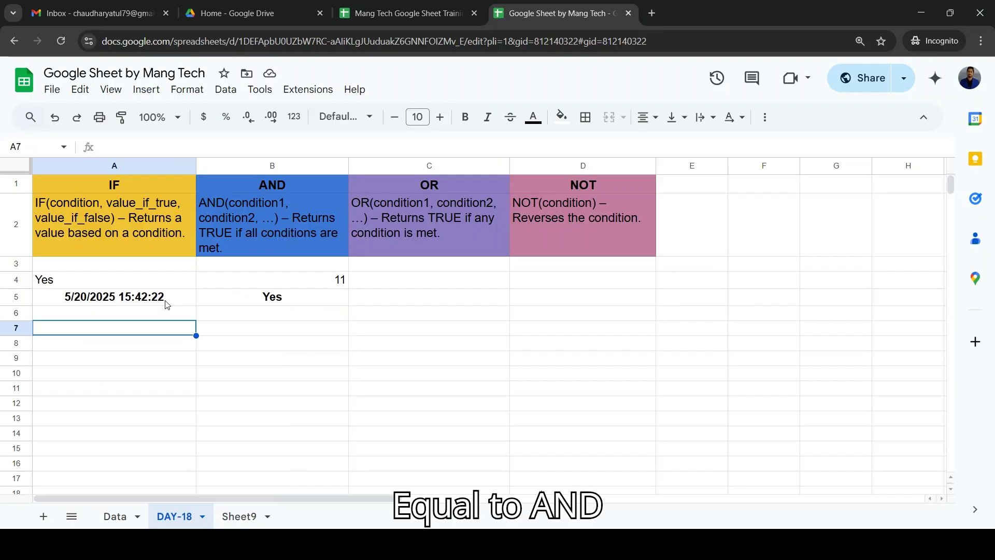
pyautogui.write('=and')
pyautogui.press('Tab')
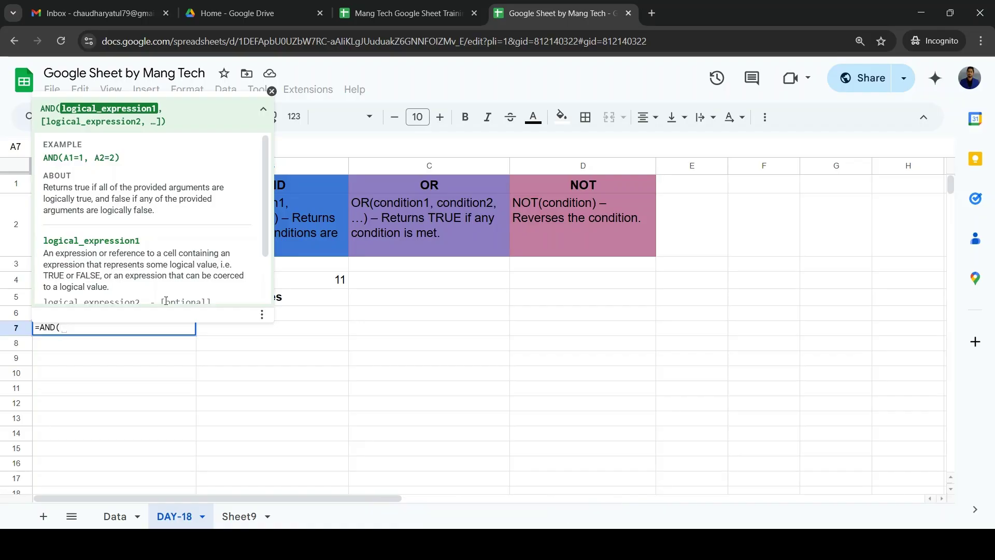
pyautogui.press('Right')
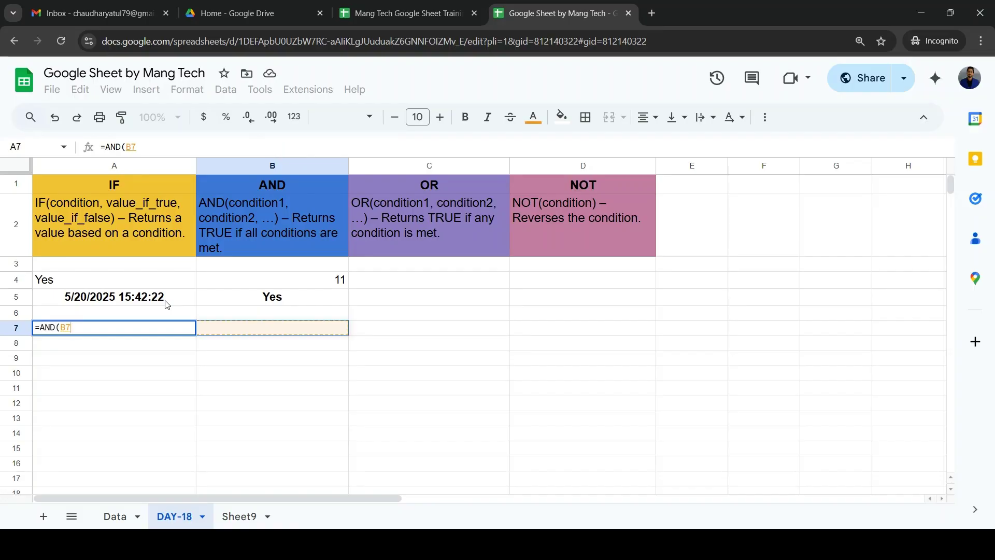
pyautogui.write('=YES')
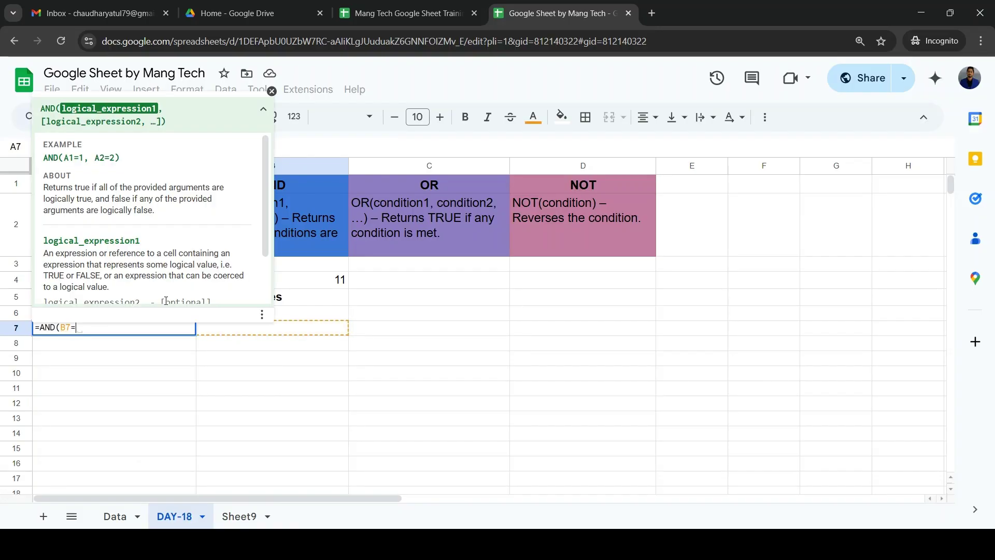
pyautogui.press('BackSpace')
pyautogui.press('BackSpace')
pyautogui.press('BackSpace')
pyautogui.write('"')
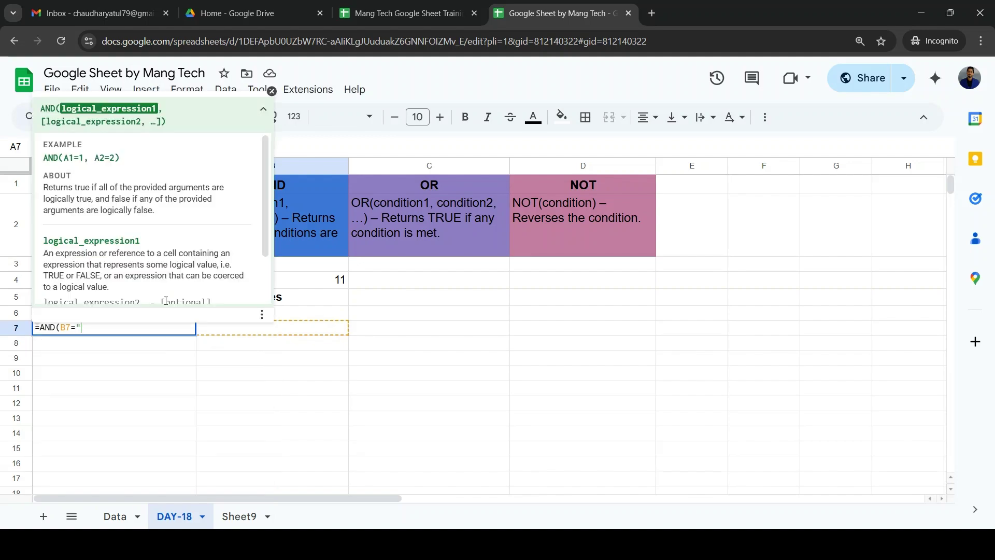
pyautogui.write('YES",')
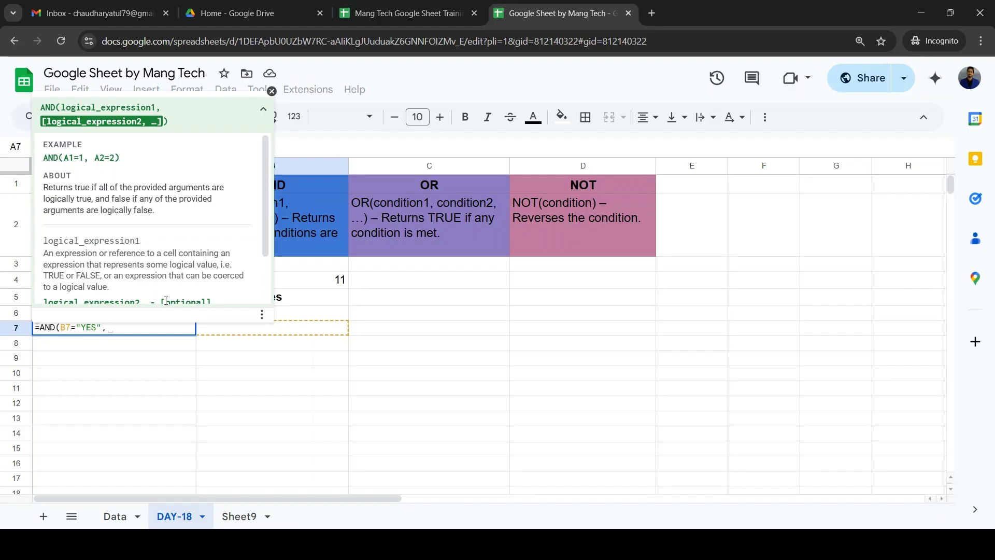
pyautogui.press('BackSpace')
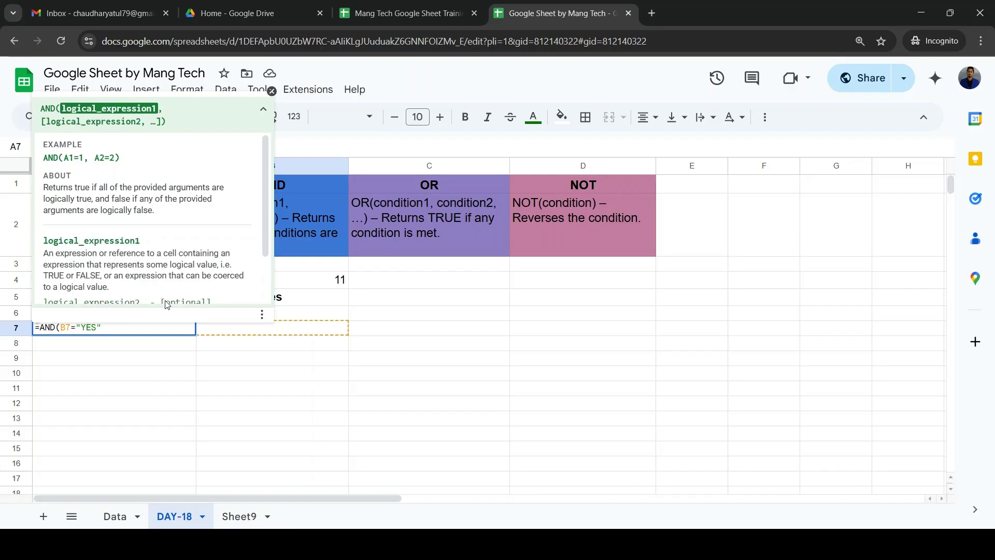
pyautogui.press('Return')
pyautogui.press('Up')
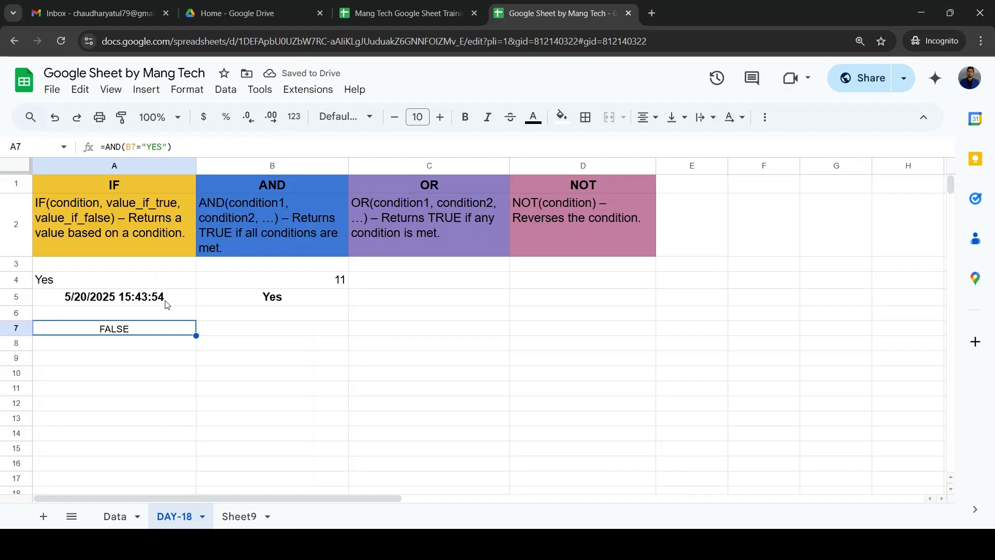
pyautogui.press('XF86AudioLowerVolume')
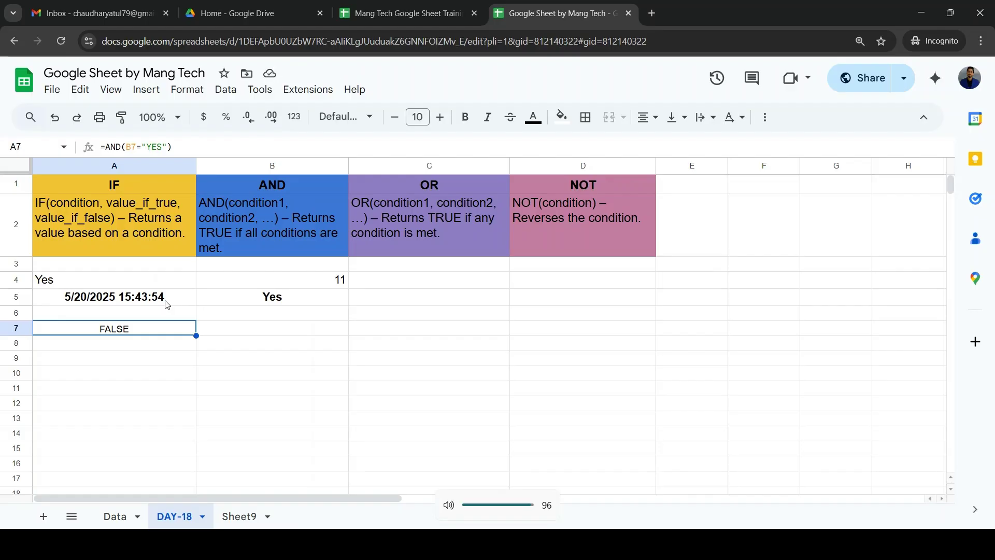
pyautogui.press('XF86AudioRaiseVolume')
pyautogui.press('XF86AudioRaiseVolume')
pyautogui.press('F2')
pyautogui.press('Left')
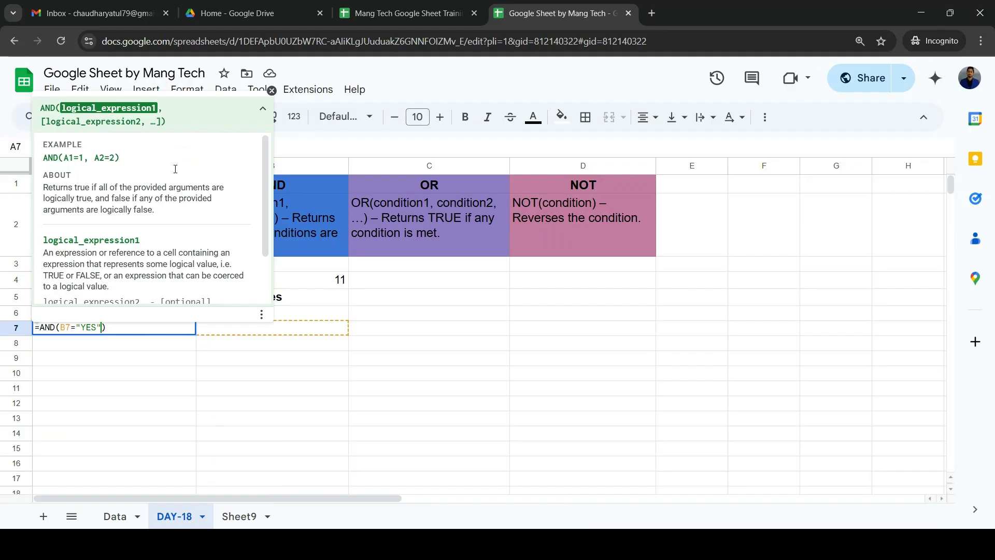
pyautogui.press('Escape')
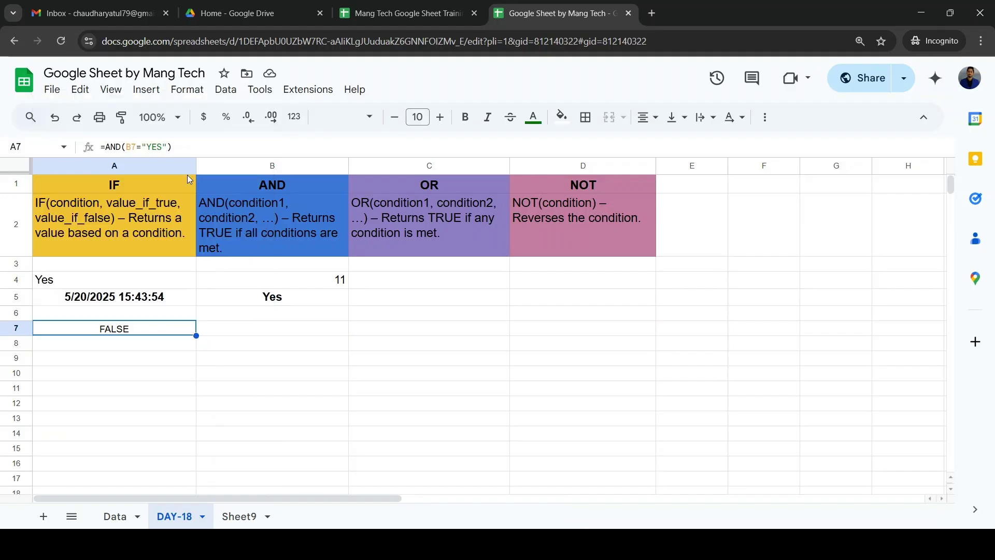
# - Enter YES in cell B7 to test the true case of A7's AND formula
pyautogui.press('Right')
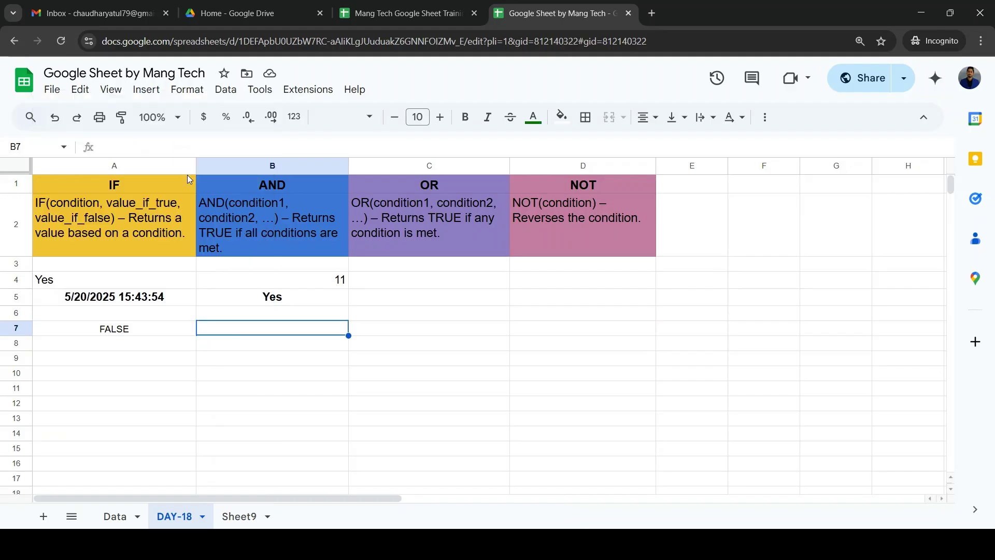
pyautogui.write('YES')
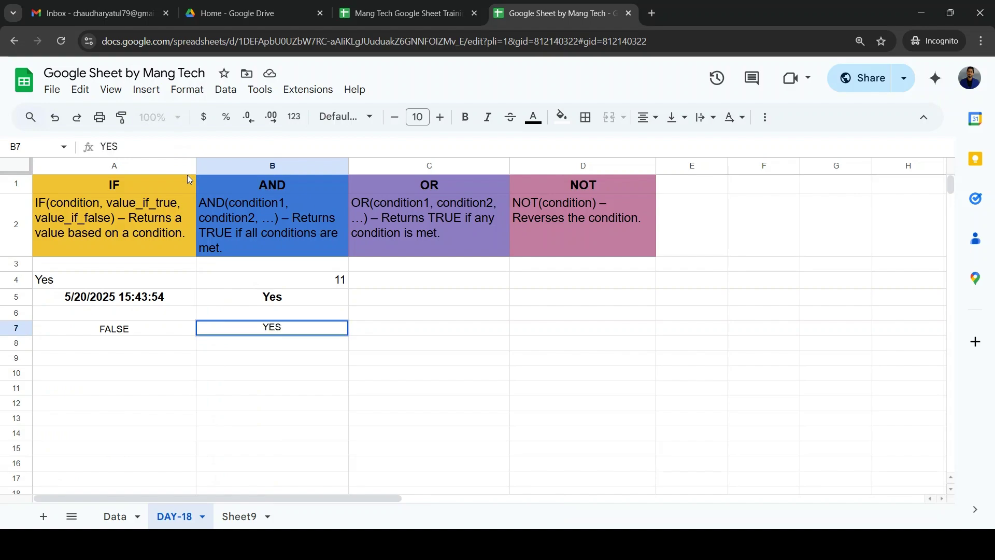
pyautogui.press('Return')
pyautogui.press('Up')
pyautogui.press('Left')
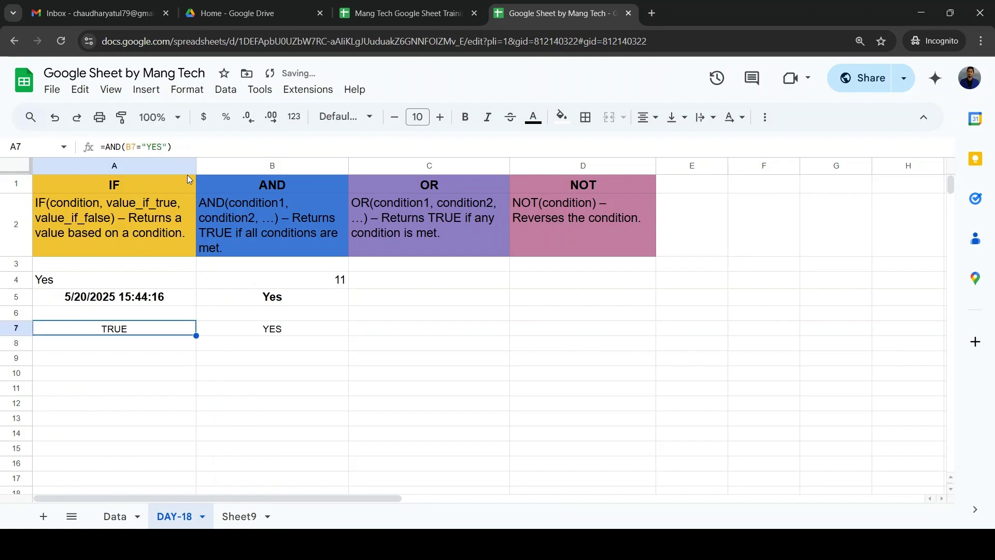
# - Make the contents of cells A7:B7 bold
pyautogui.hotkey('shift', 'Right')
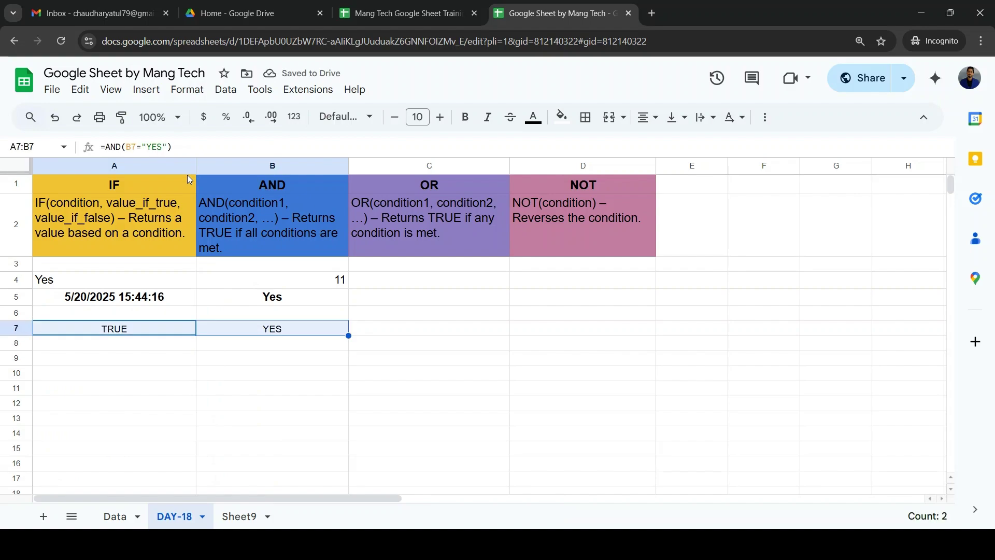
pyautogui.hotkey('ctrl', 'b')
pyautogui.press('Right')
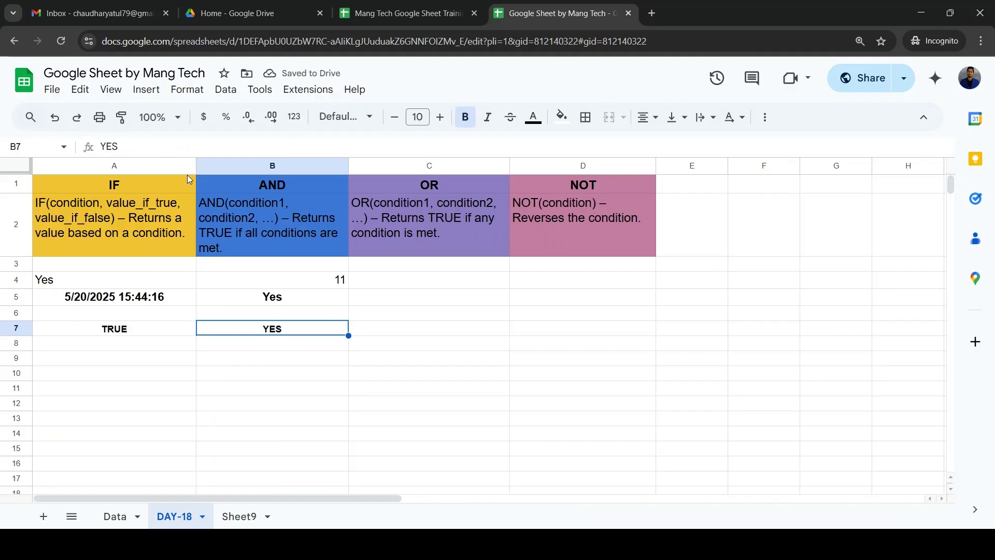
# - Enter the two-condition formula =AND(B8="Yes",C8>=10) in cell A8
pyautogui.press('Left')
pyautogui.press('Right')
pyautogui.press('Left')
pyautogui.press('Down')
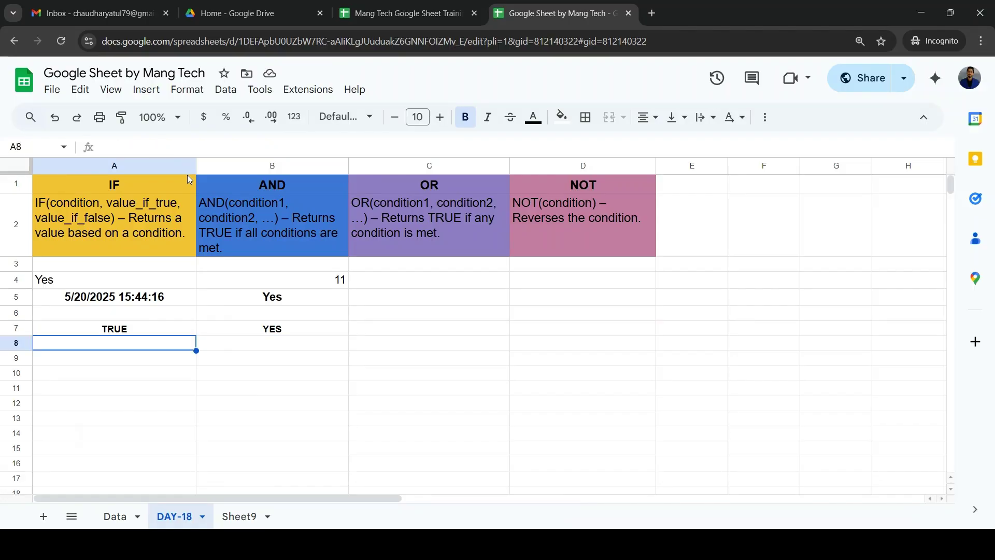
pyautogui.press('Up')
pyautogui.press('Down')
pyautogui.write('=and')
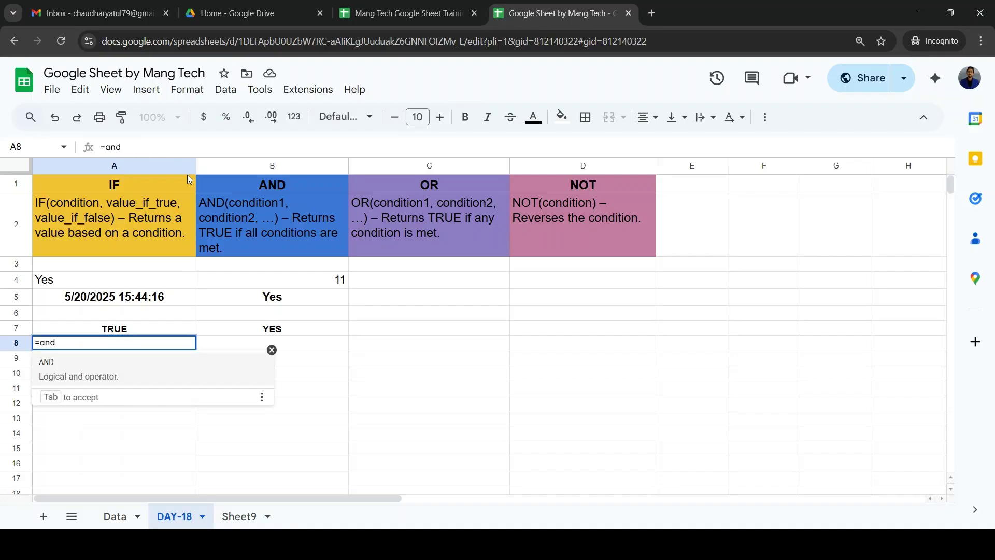
pyautogui.press('Tab')
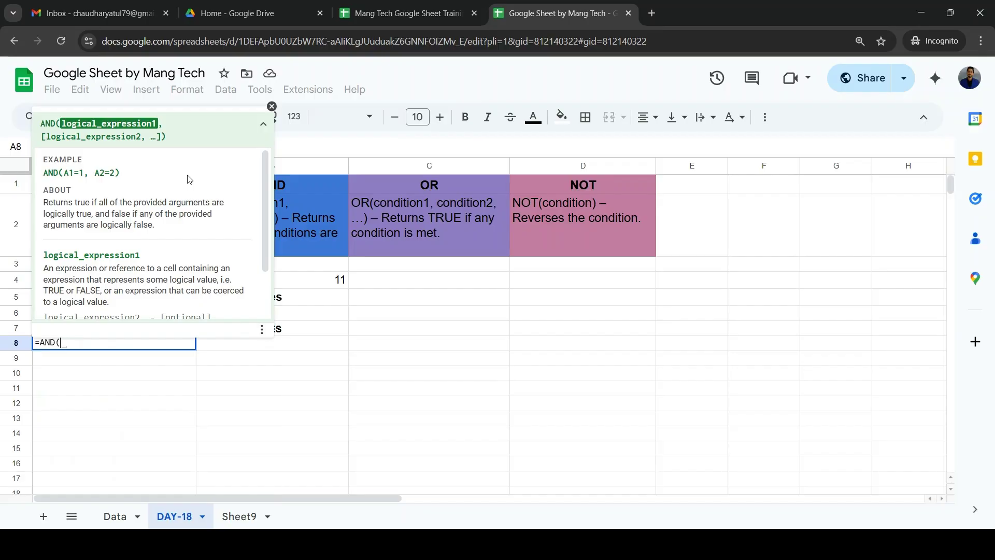
pyautogui.press('Right')
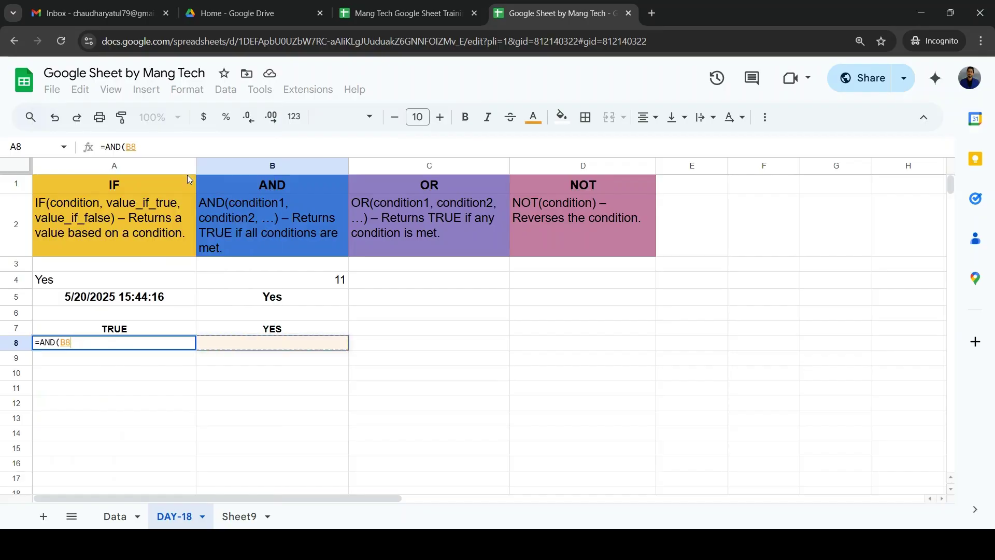
pyautogui.write('=')
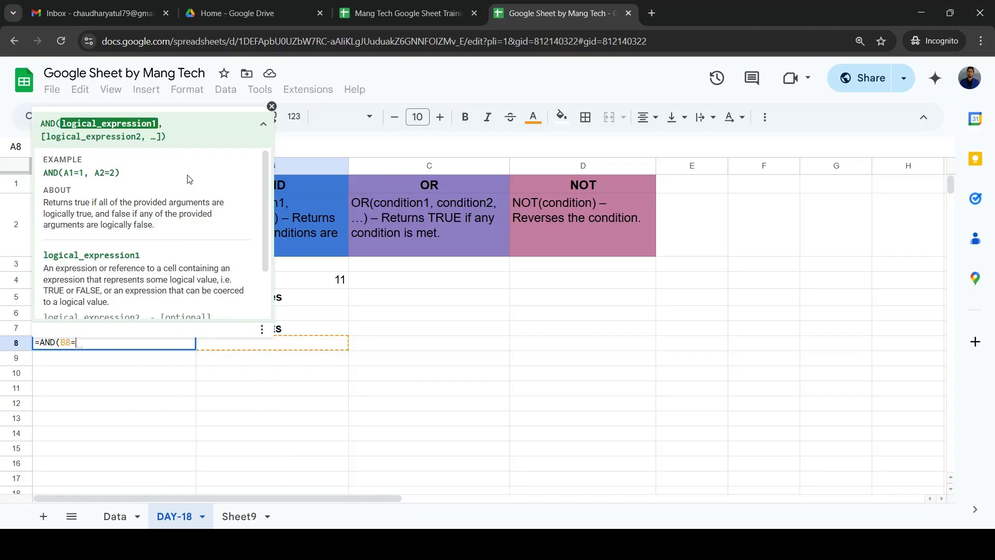
pyautogui.write('"Ye')
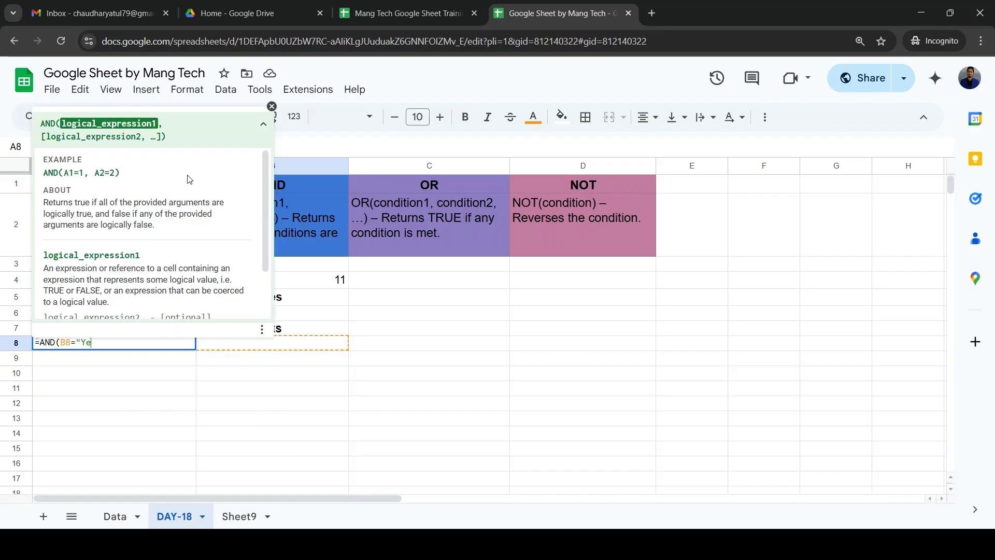
pyautogui.write('s",')
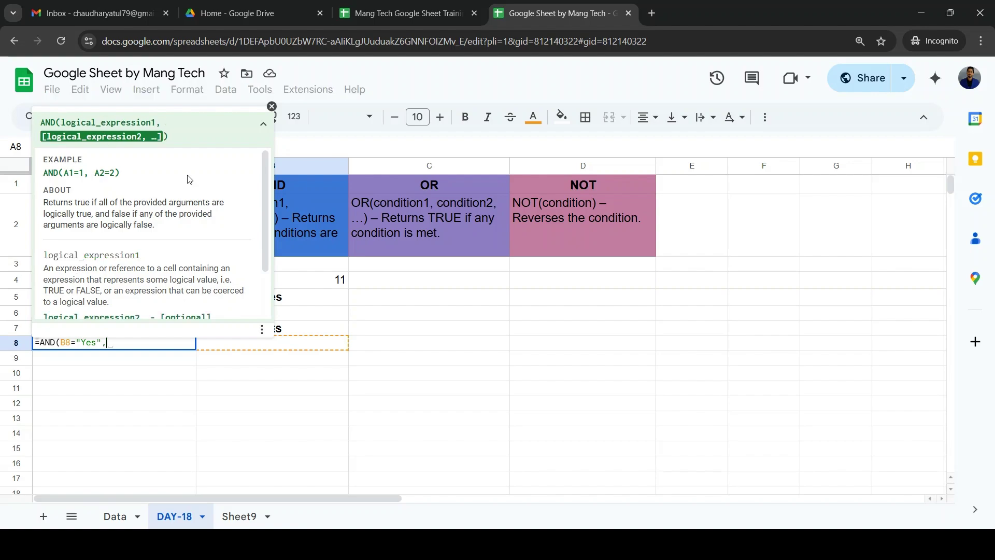
pyautogui.write('C8')
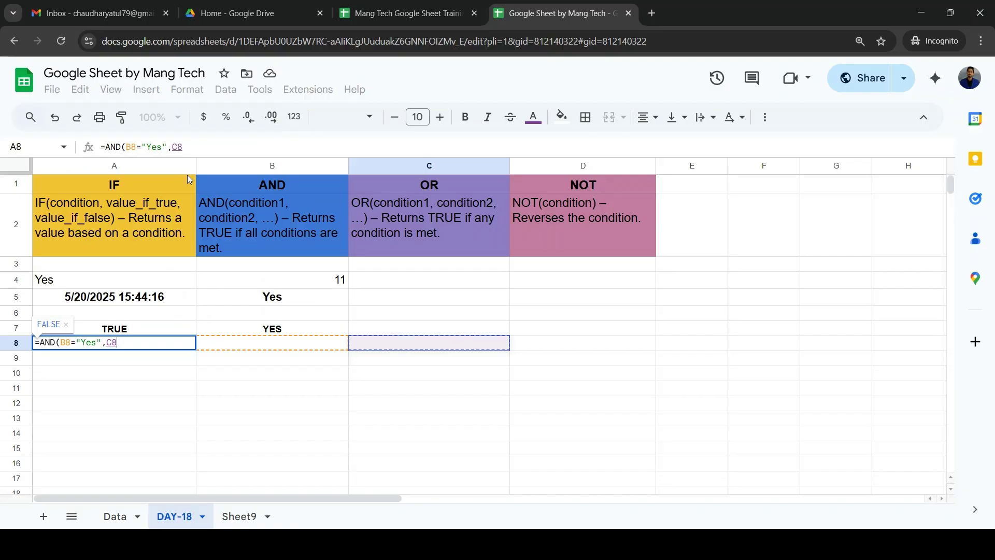
pyautogui.write('>')
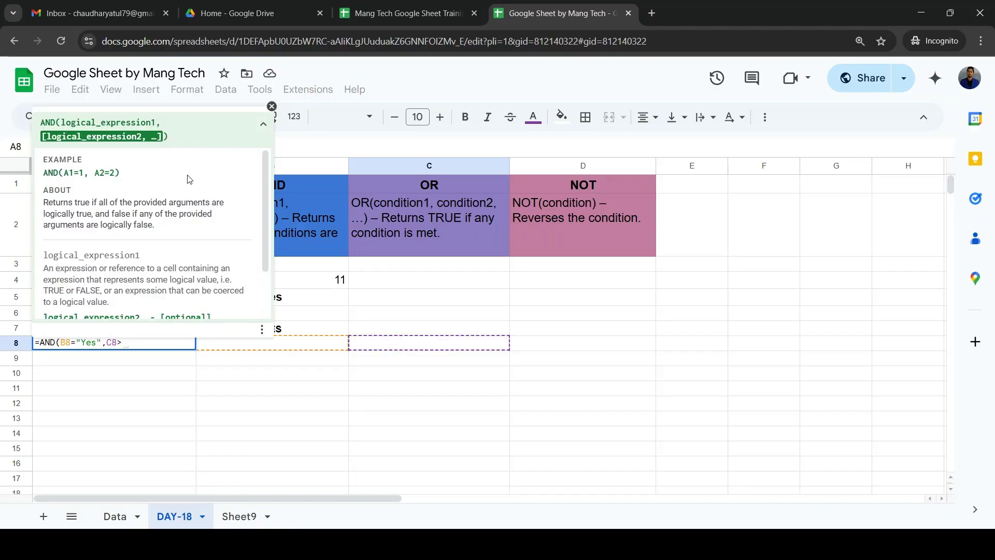
pyautogui.write('=10')
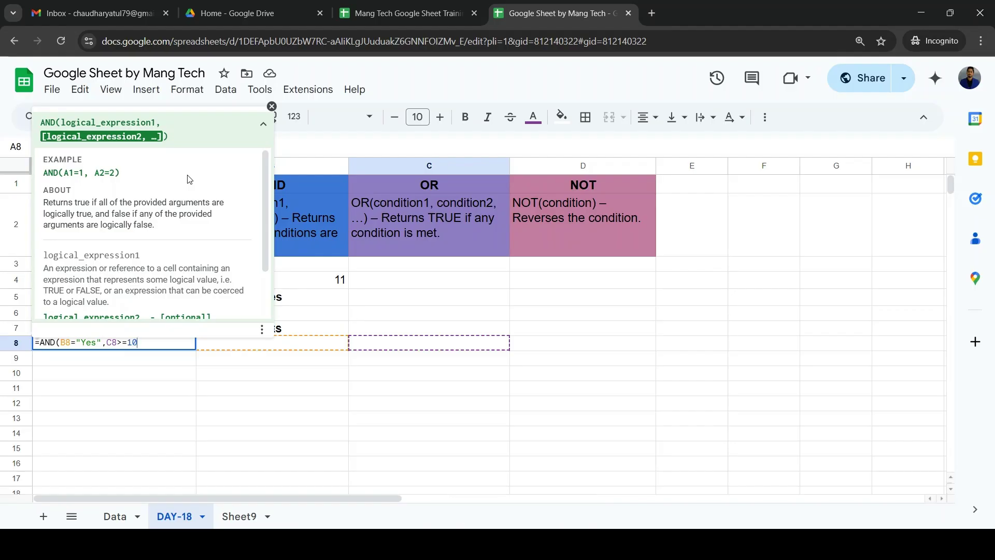
pyautogui.write(')')
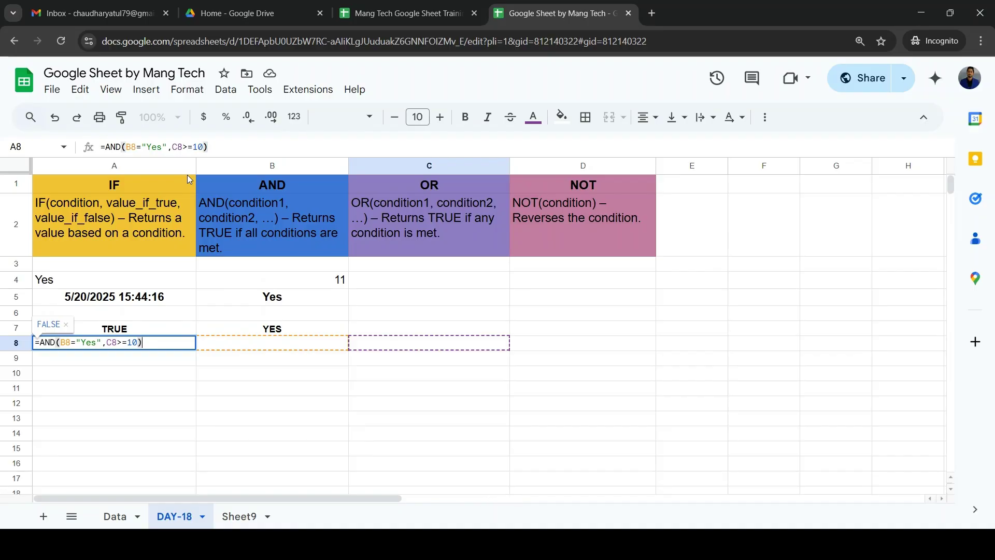
pyautogui.press('Return')
pyautogui.press('Up')
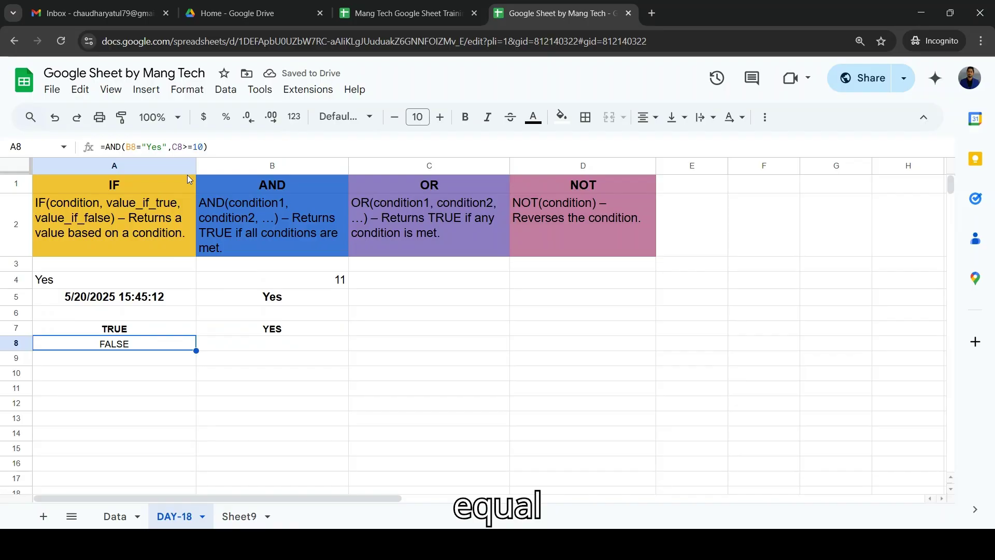
# - Fill cell B8 with the YES from the cell above it, and make A8 bold
pyautogui.press('Right')
pyautogui.press('Right')
pyautogui.press('Left')
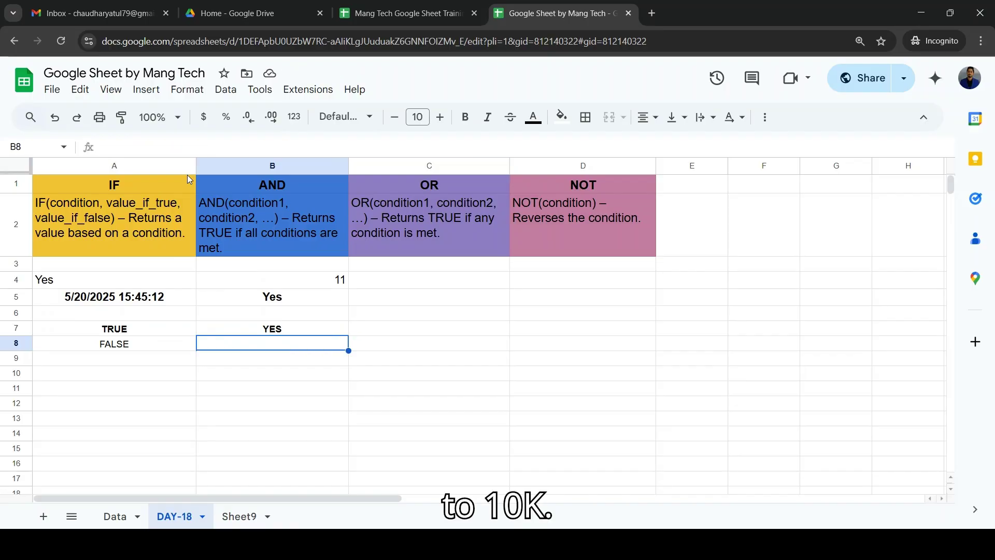
pyautogui.hotkey('ctrl', 'd')
pyautogui.press('Down')
pyautogui.press('Up')
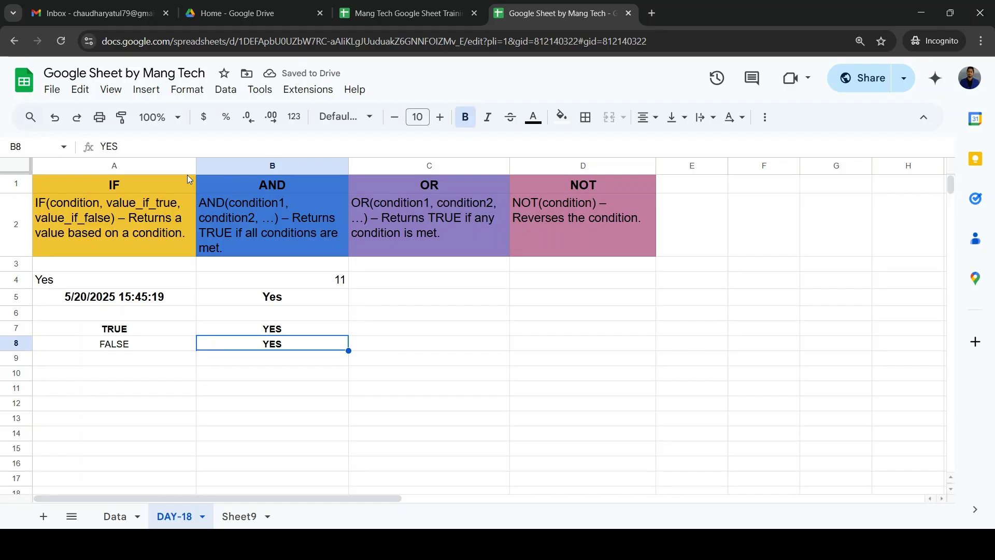
pyautogui.press('Left')
pyautogui.hotkey('ctrl', 'b')
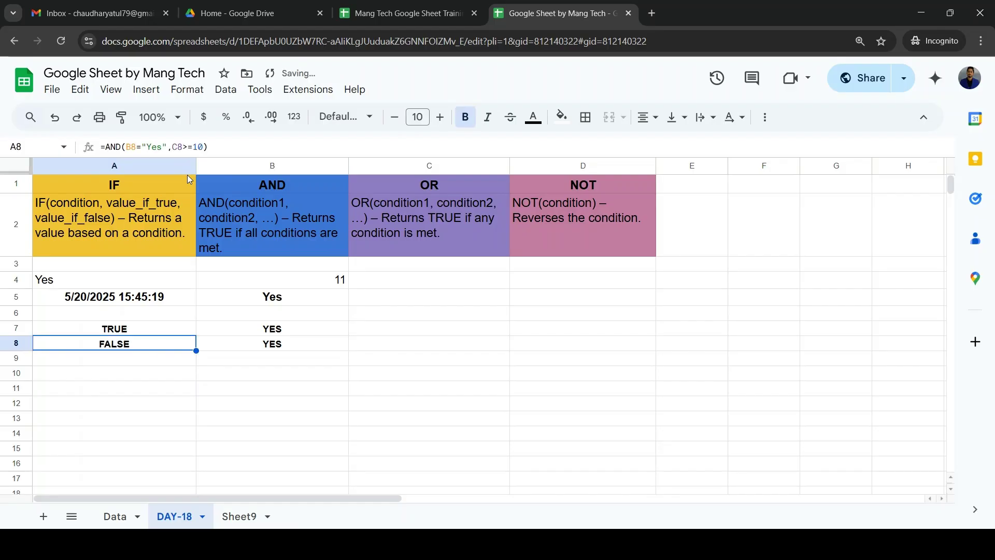
# - Enter 11 in cell C8 to meet the second condition of A8's AND formula
pyautogui.press('Right')
pyautogui.press('Right')
pyautogui.press('Left')
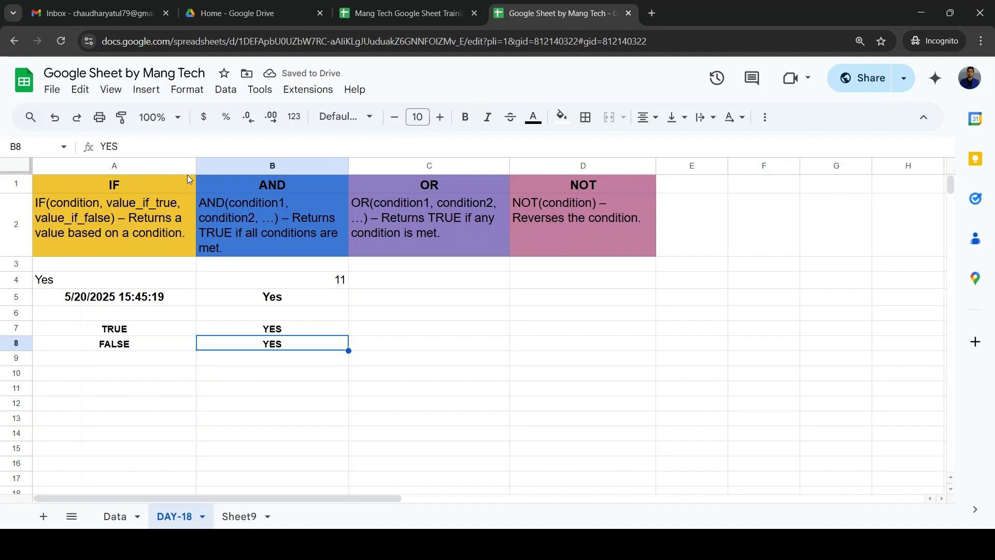
pyautogui.press('Left')
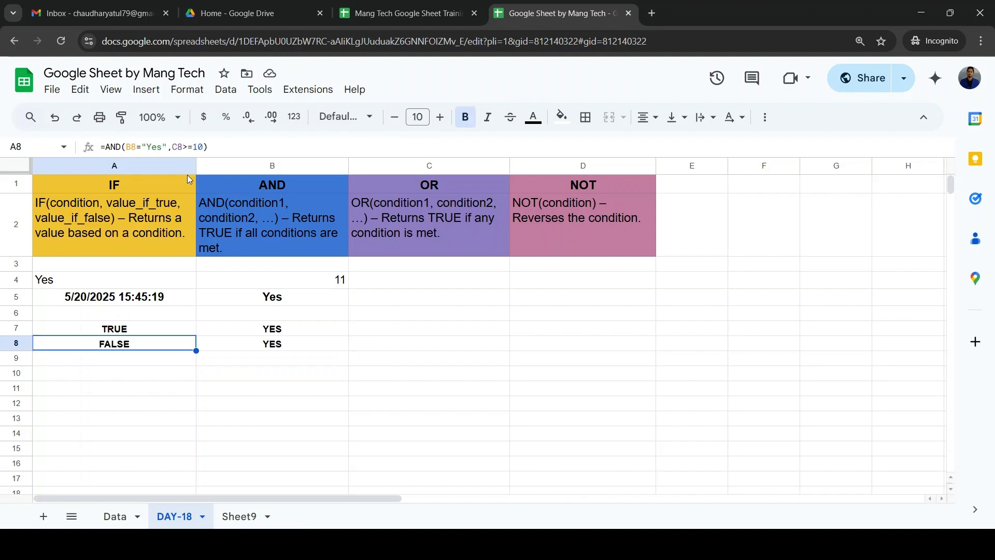
pyautogui.press('Right')
pyautogui.press('Right')
pyautogui.write('11')
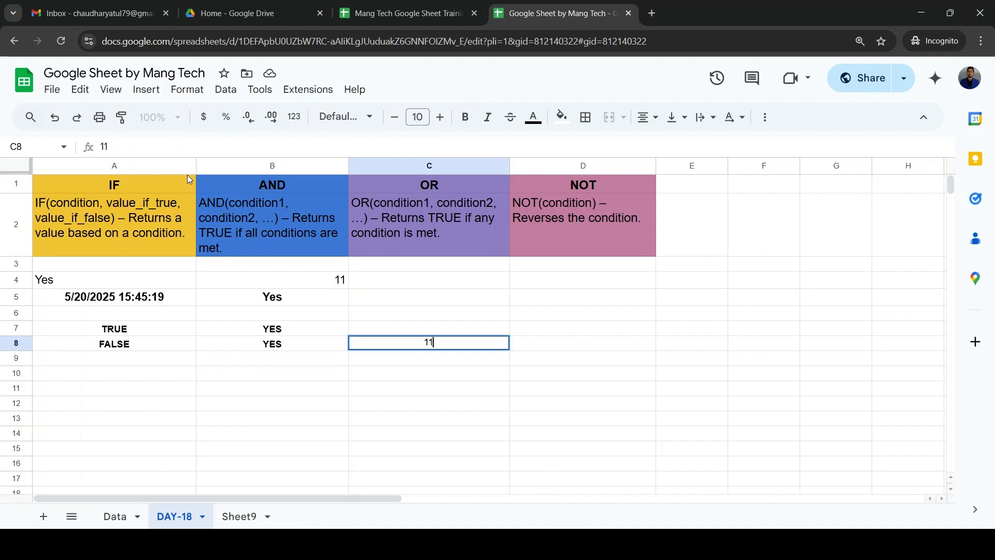
pyautogui.press('Return')
pyautogui.press('Up')
pyautogui.press('Left')
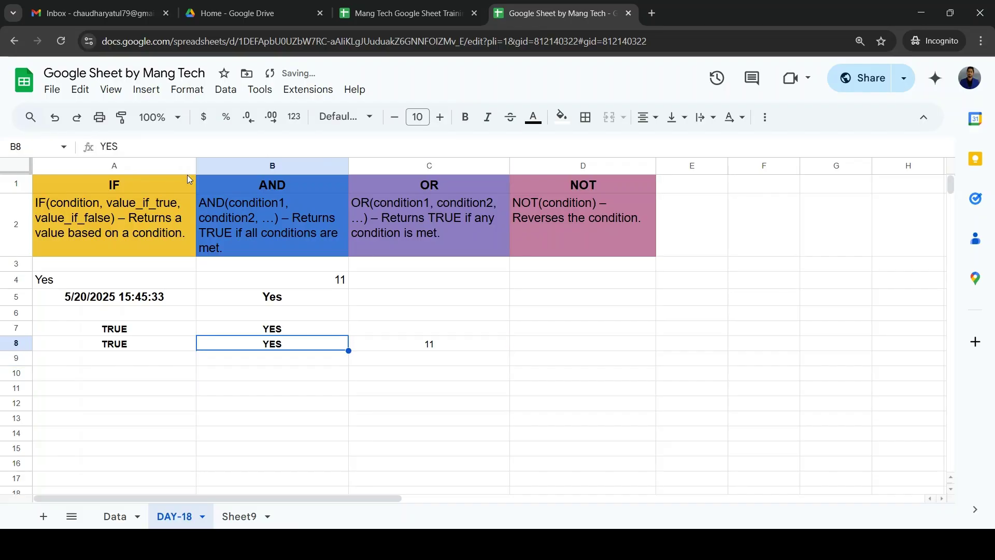
# - Make the value in cell C8 bold to match the rest of the row
pyautogui.press('Right')
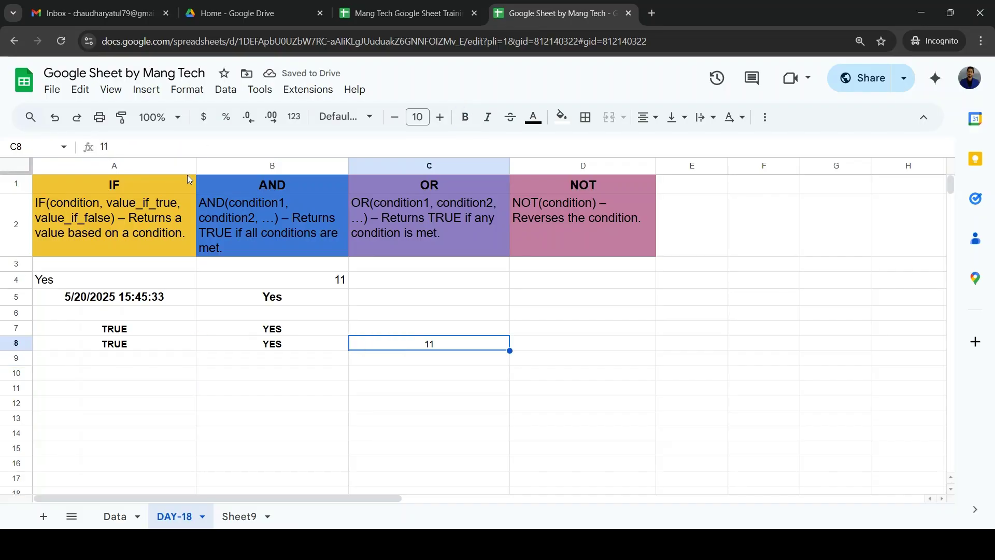
pyautogui.hotkey('ctrl', 'b')
# - Add a third condition, D8<20, to the AND formula in cell A8
pyautogui.press('Left')
pyautogui.press('Left')
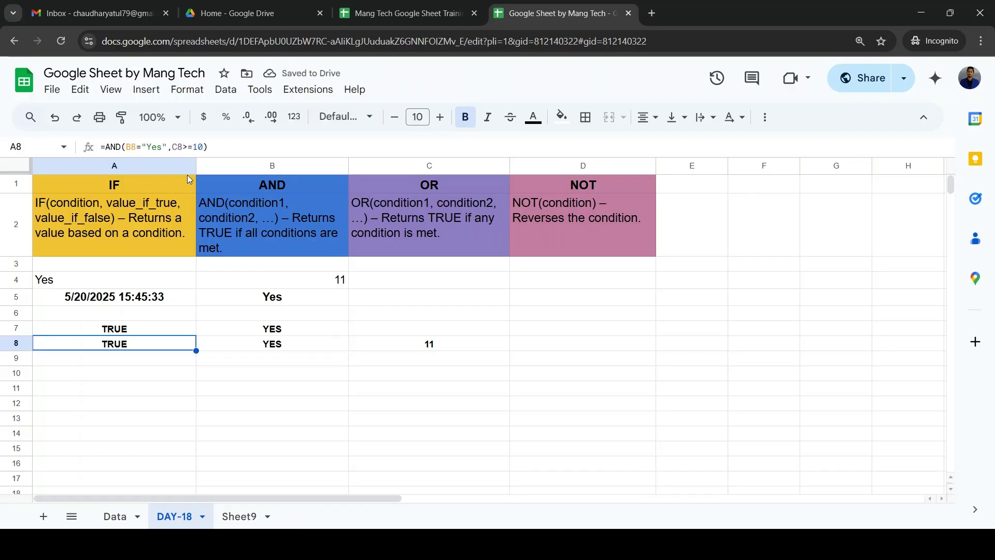
pyautogui.press('F2')
pyautogui.press('Left')
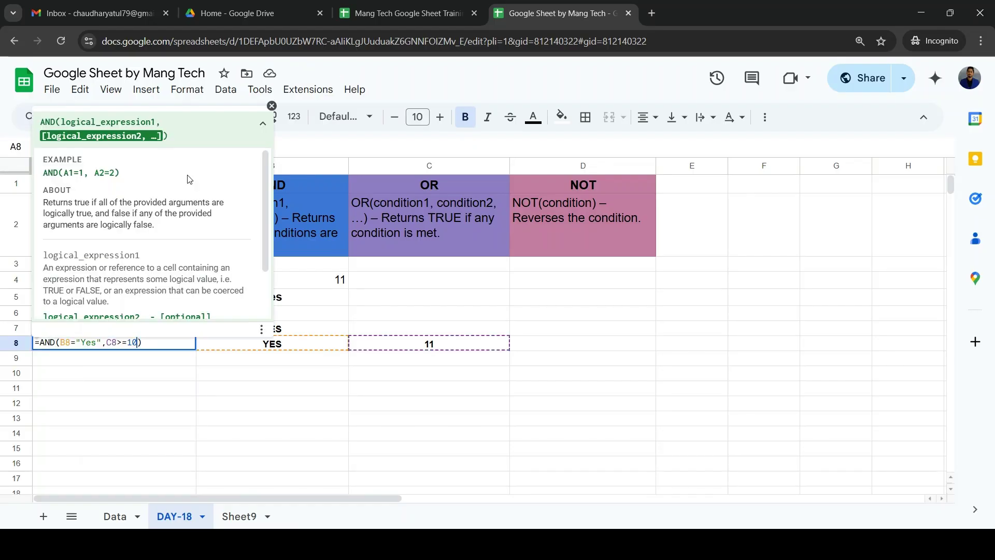
pyautogui.write(',')
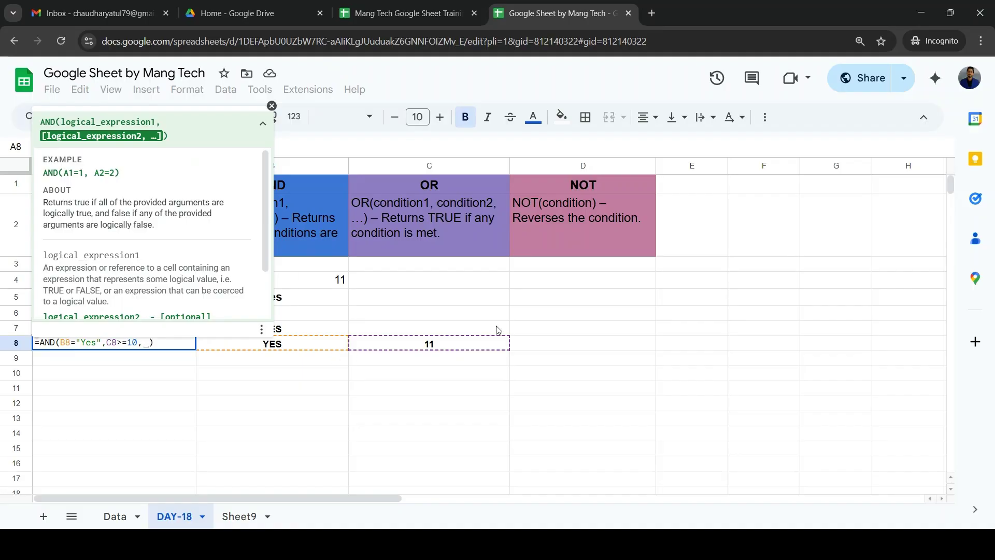
pyautogui.click(539, 349)
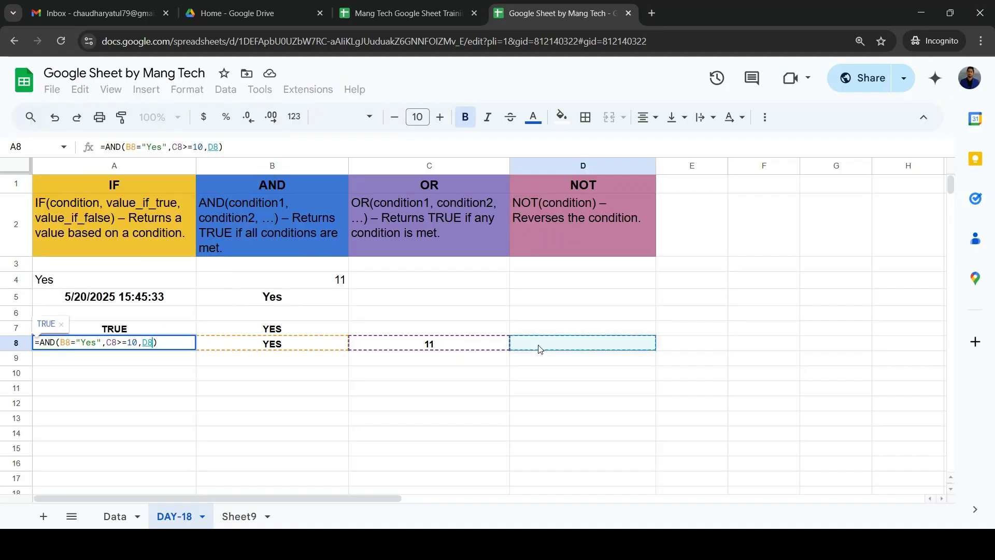
pyautogui.write('<')
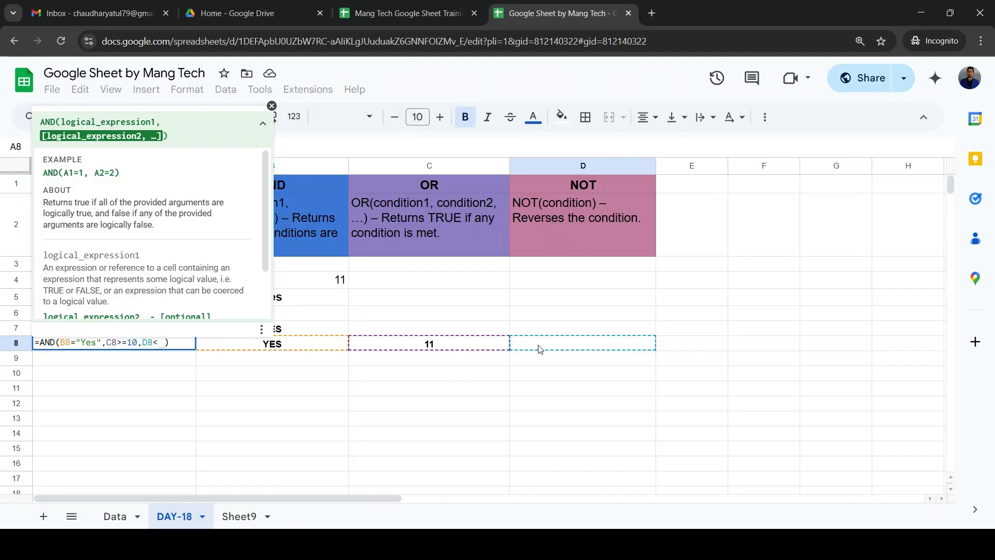
pyautogui.write('20')
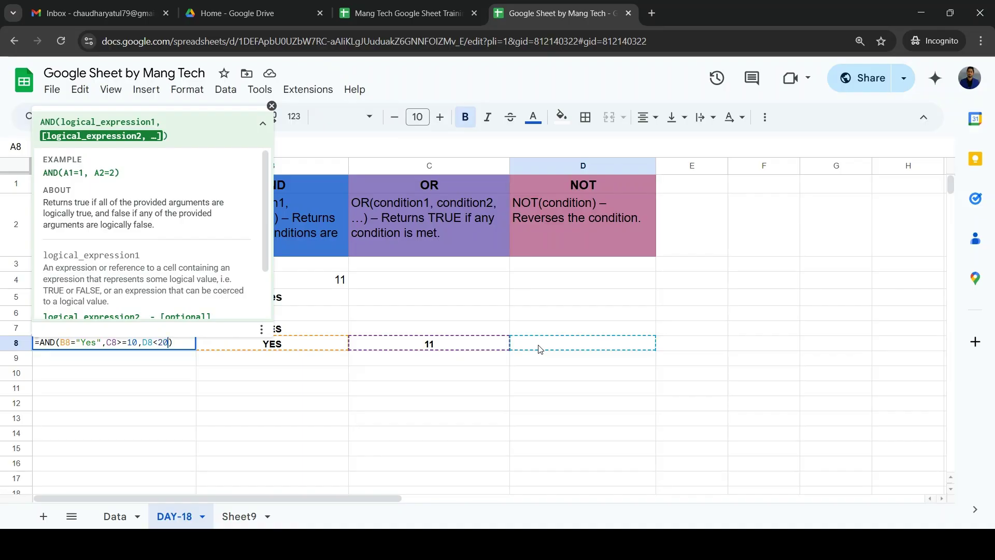
pyautogui.press('Return')
pyautogui.press('Up')
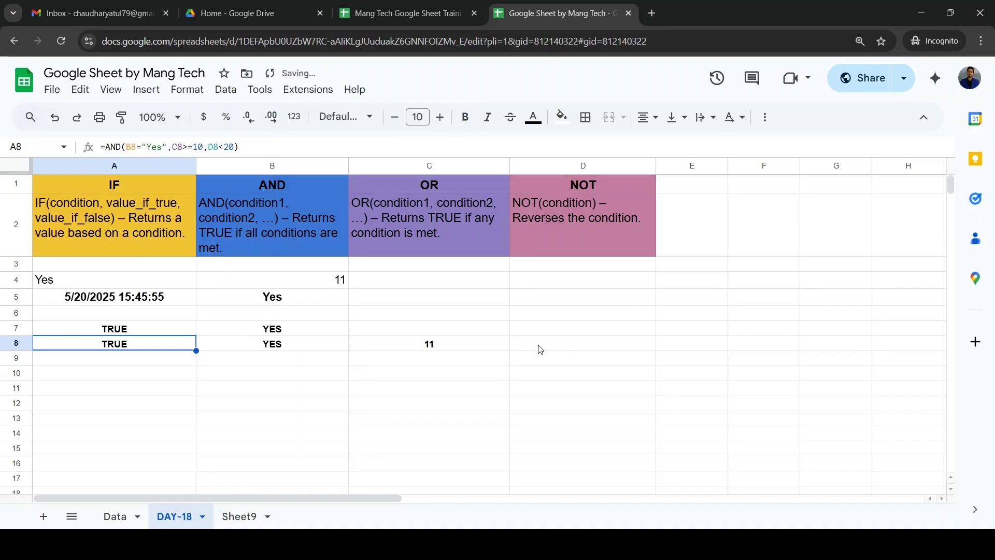
pyautogui.press('Right')
pyautogui.press('Left')
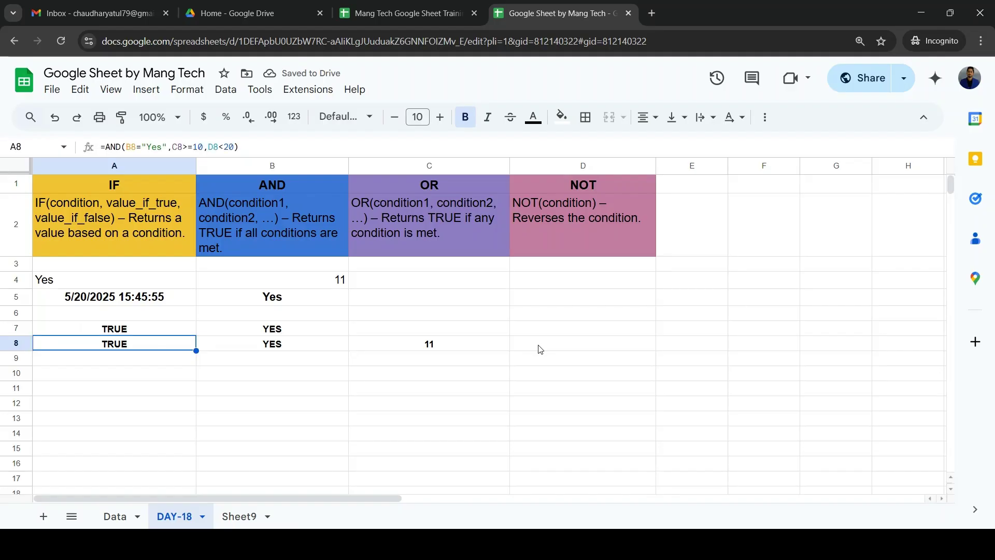
pyautogui.press('Right')
pyautogui.click(539, 349)
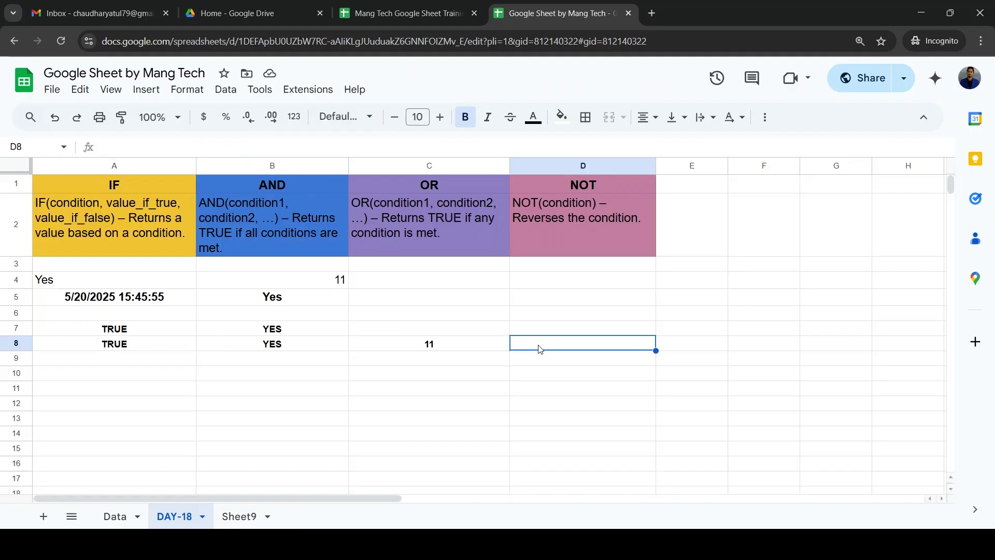
pyautogui.press('Left')
pyautogui.press('Left')
pyautogui.press('Left')
pyautogui.press('Right')
pyautogui.press('Right')
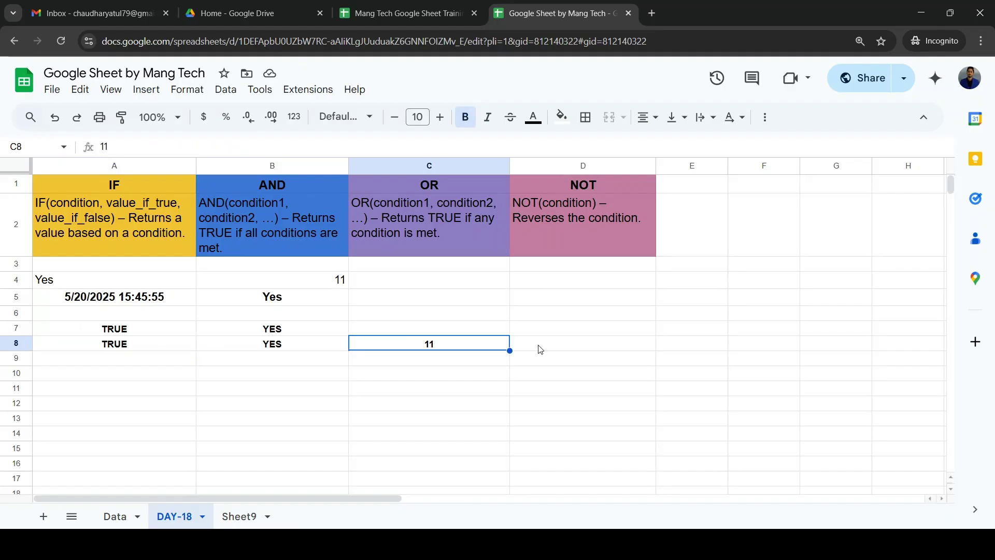
# - Turn off bold in cell D8 and enter 21 there to test the third condition of A8's formula
pyautogui.press('Right')
pyautogui.hotkey('ctrl', 'b')
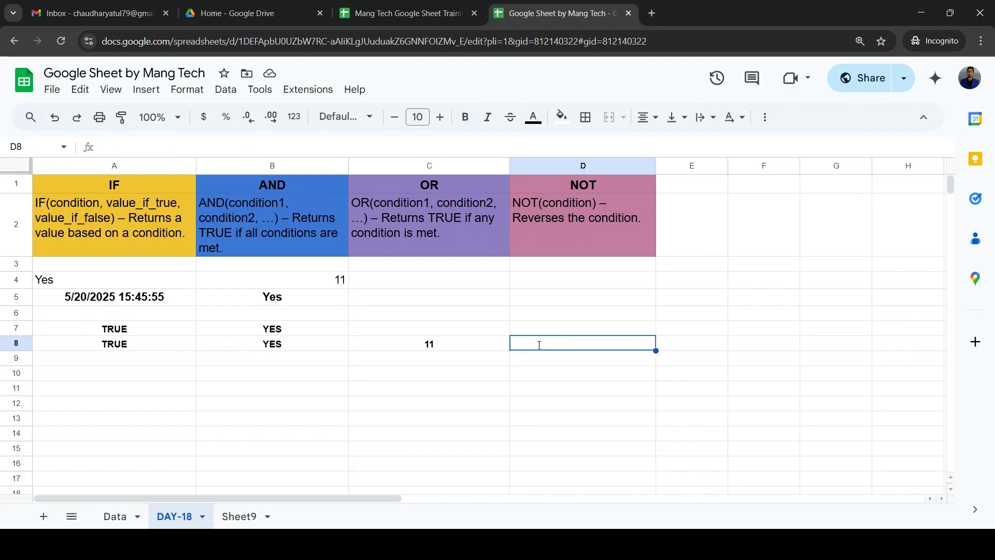
pyautogui.write('21')
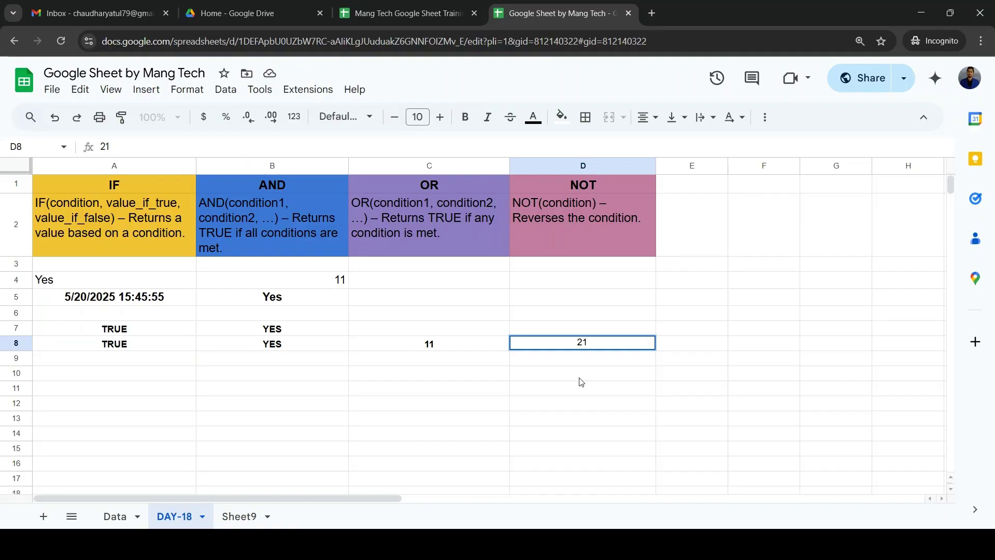
pyautogui.hotkey('ctrl', 'Return')
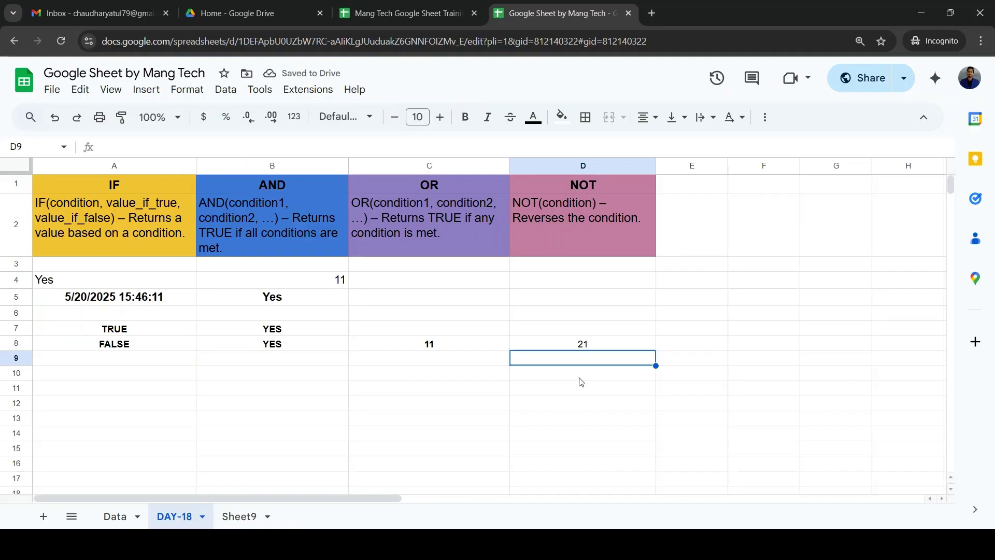
# - Change the third condition of A8's AND formula to D8>20
pyautogui.press('Left')
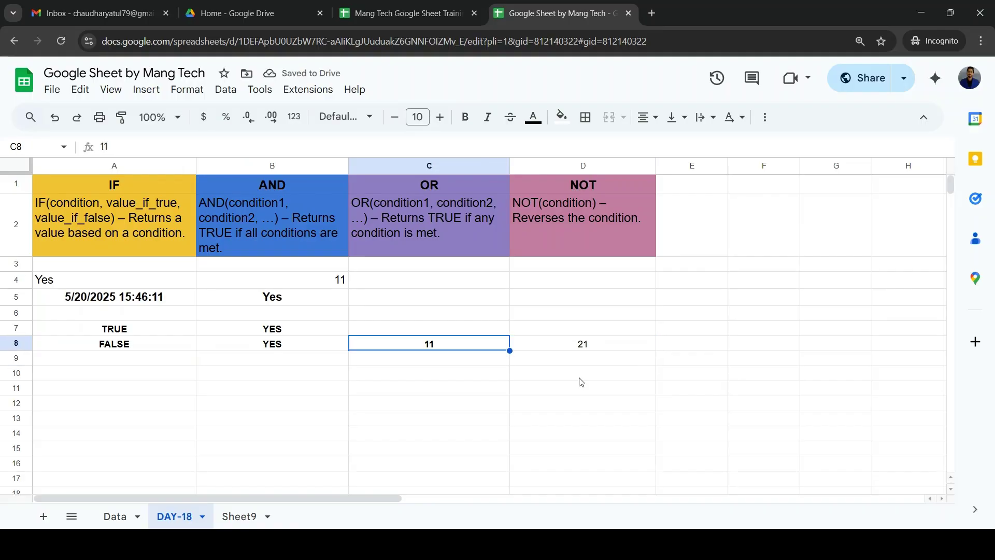
pyautogui.press('Left')
pyautogui.press('Left')
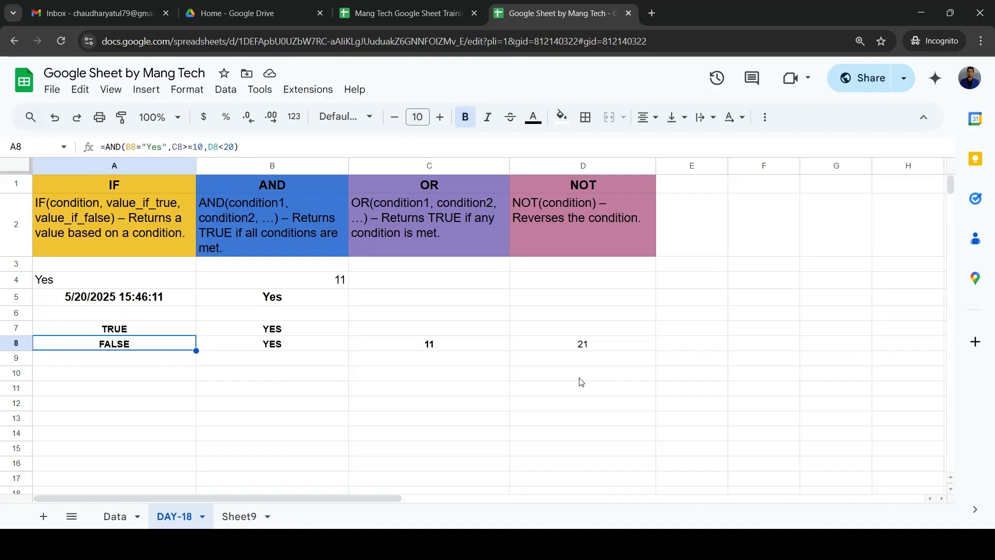
pyautogui.press('F2')
pyautogui.press('Left')
pyautogui.press('Left')
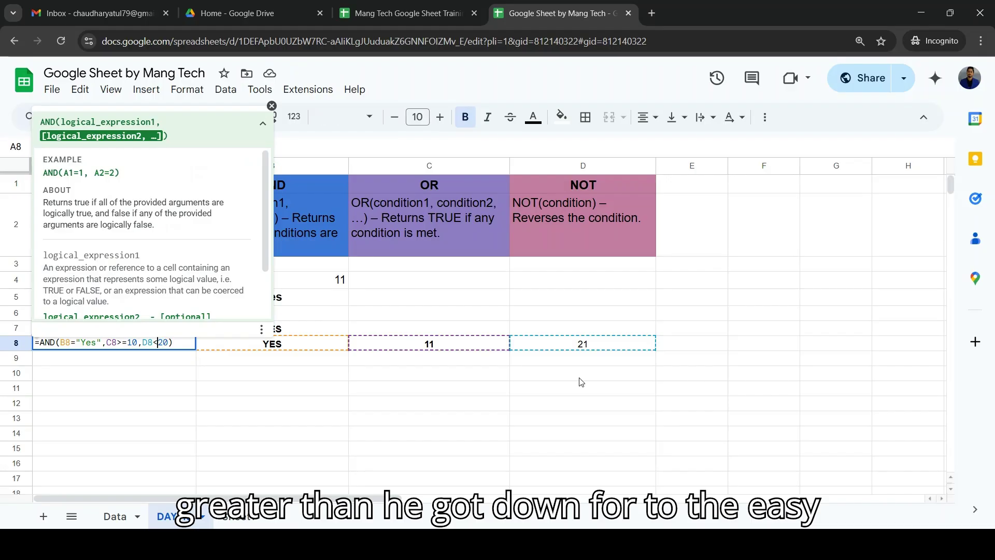
pyautogui.press('Left')
pyautogui.press('BackSpace')
pyautogui.write('>')
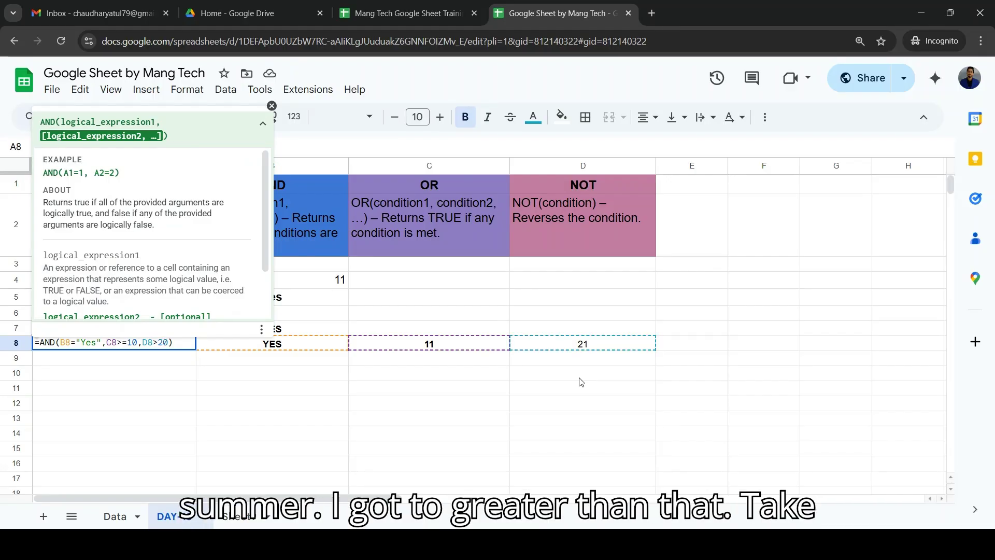
pyautogui.press('Return')
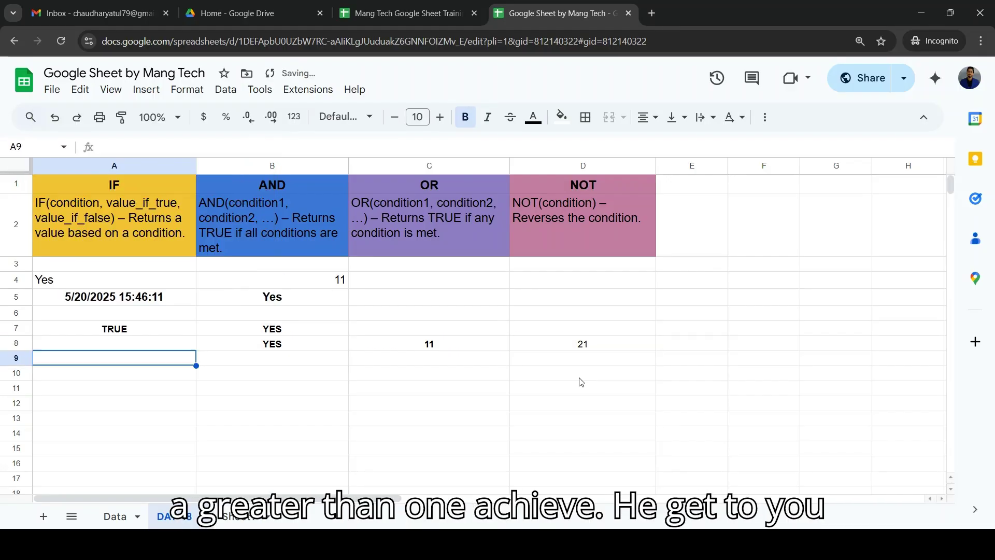
# - Review the conditions in A8's AND formula without changing them, and set D8 to 19
pyautogui.press('Up')
pyautogui.press('Right')
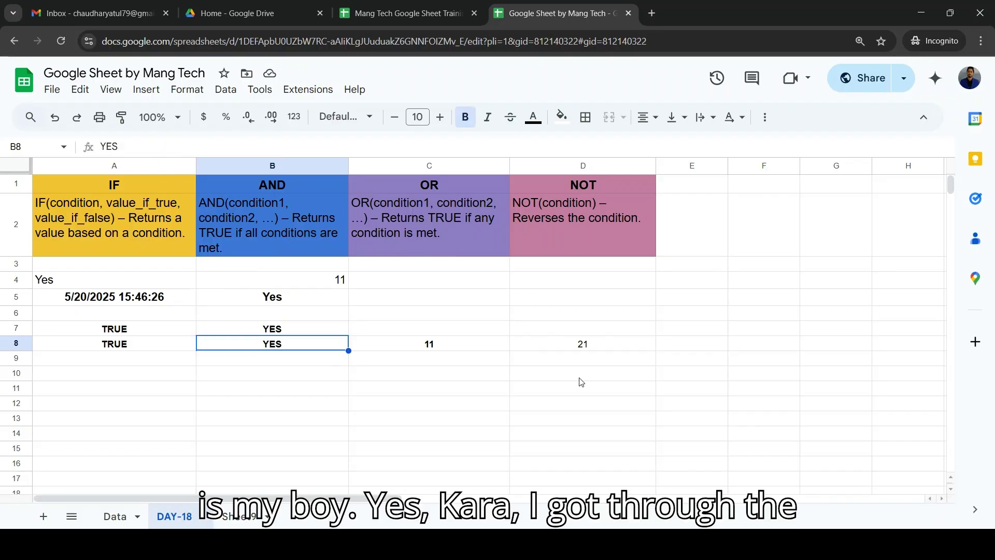
pyautogui.press('Left')
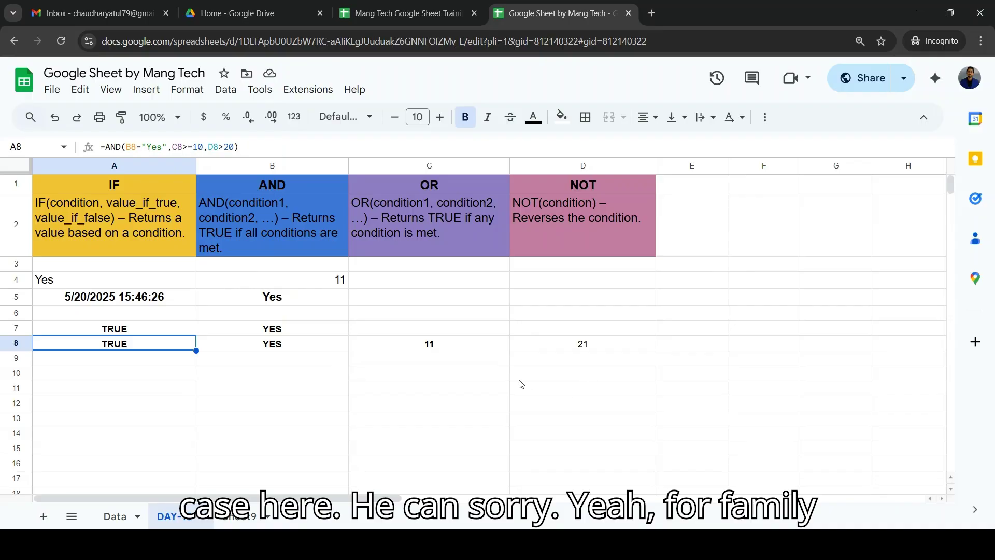
pyautogui.press('F2')
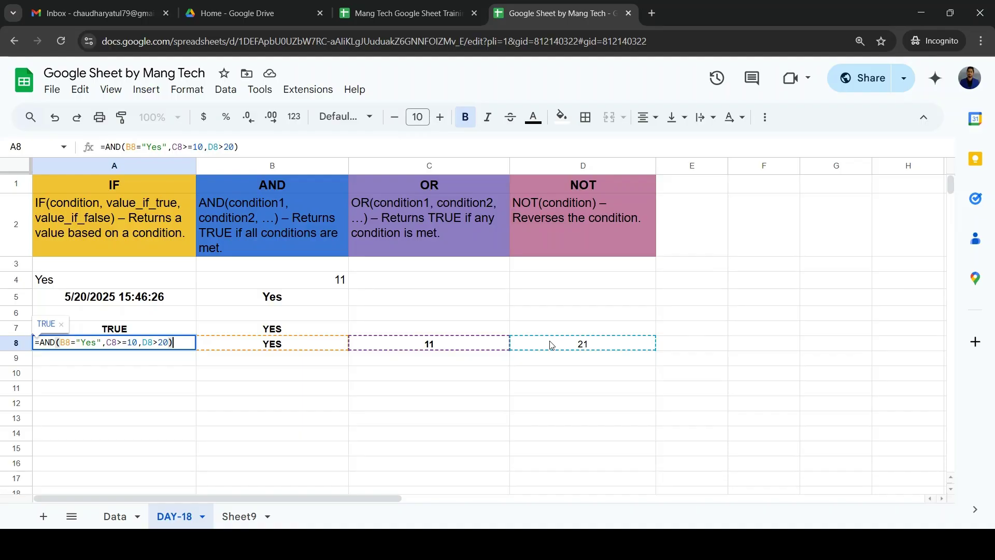
pyautogui.click(566, 373)
pyautogui.click(578, 346)
pyautogui.write('19')
pyautogui.press('Return')
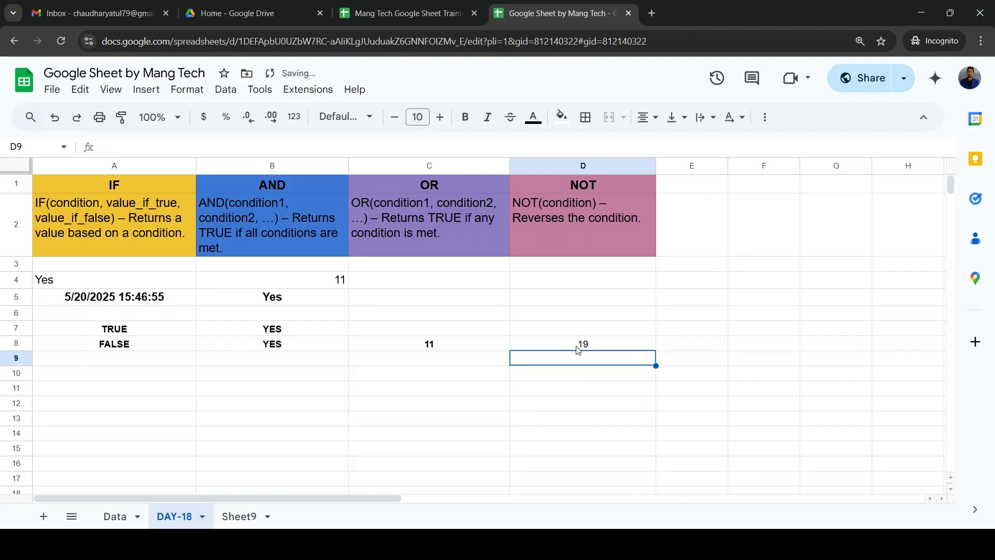
# - Enter the note "If all match in AND" in cell E8, beside the AND example
pyautogui.click(576, 346)
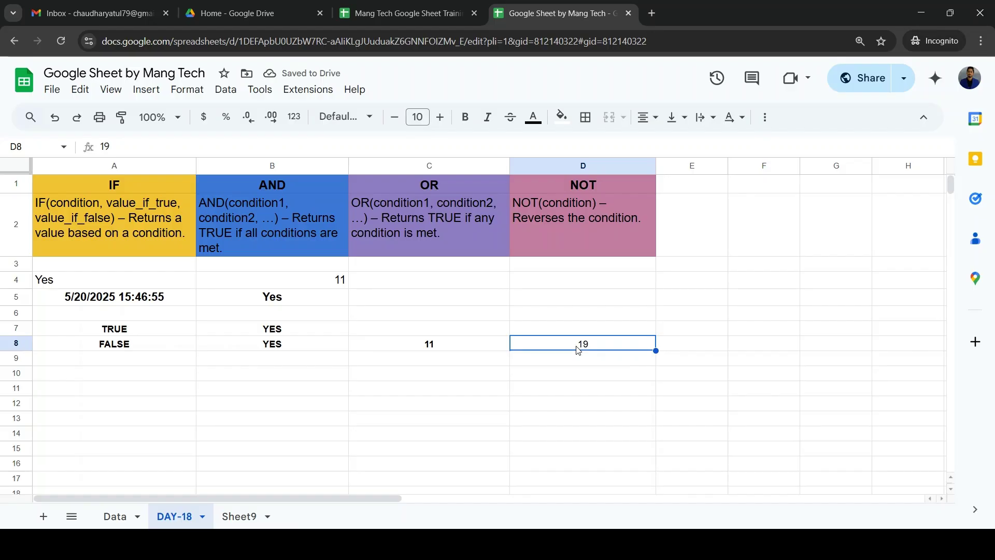
pyautogui.press('Left')
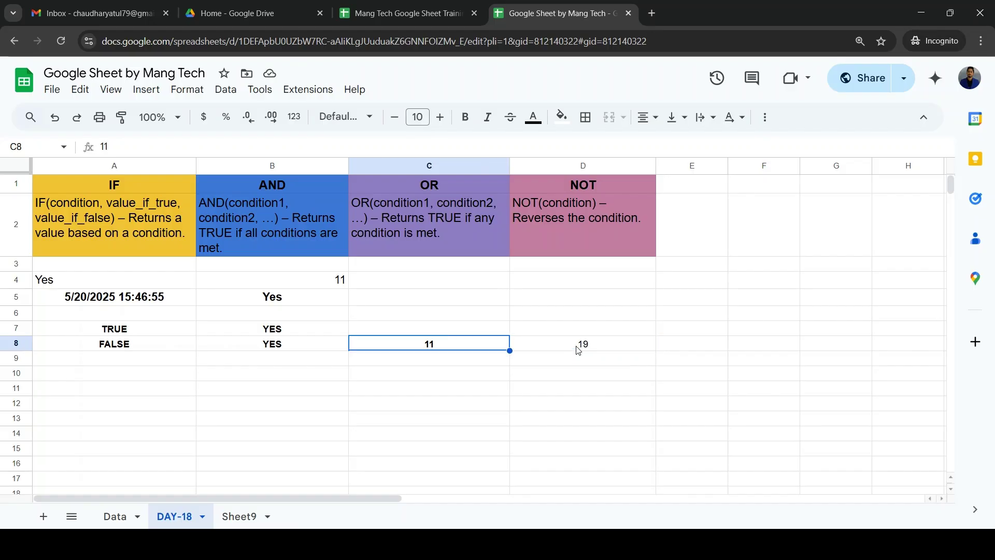
pyautogui.press('Right')
pyautogui.press('Right')
pyautogui.press('Right')
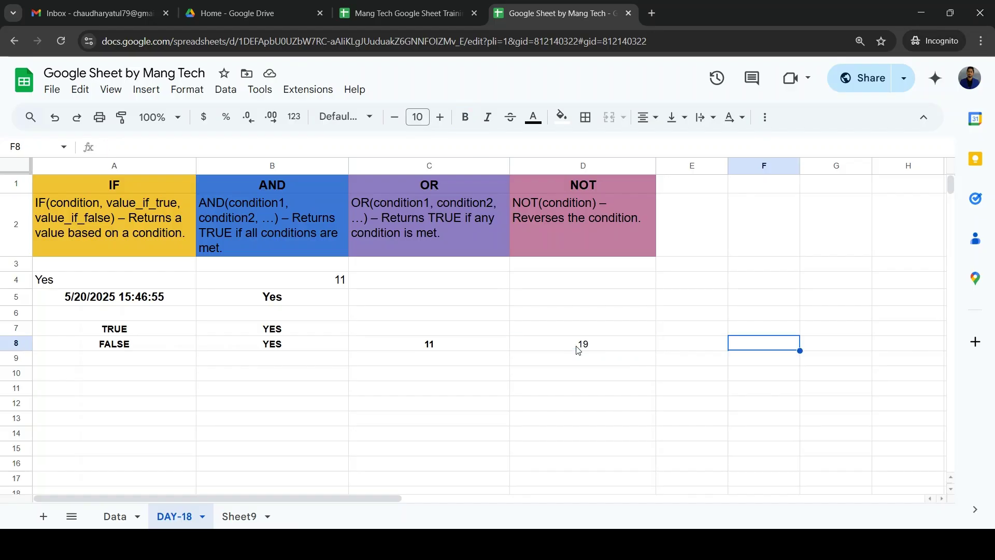
pyautogui.press('Left')
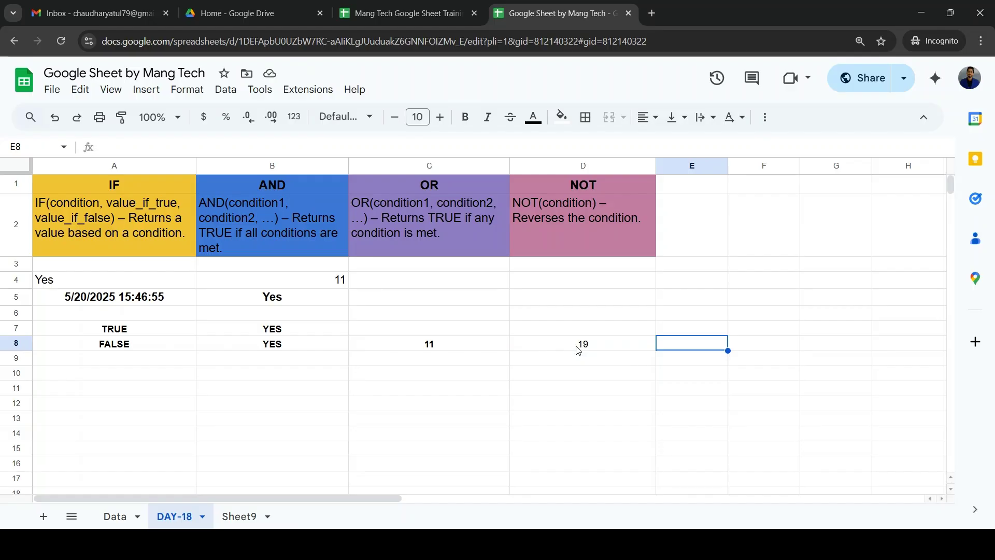
pyautogui.write('If all ma')
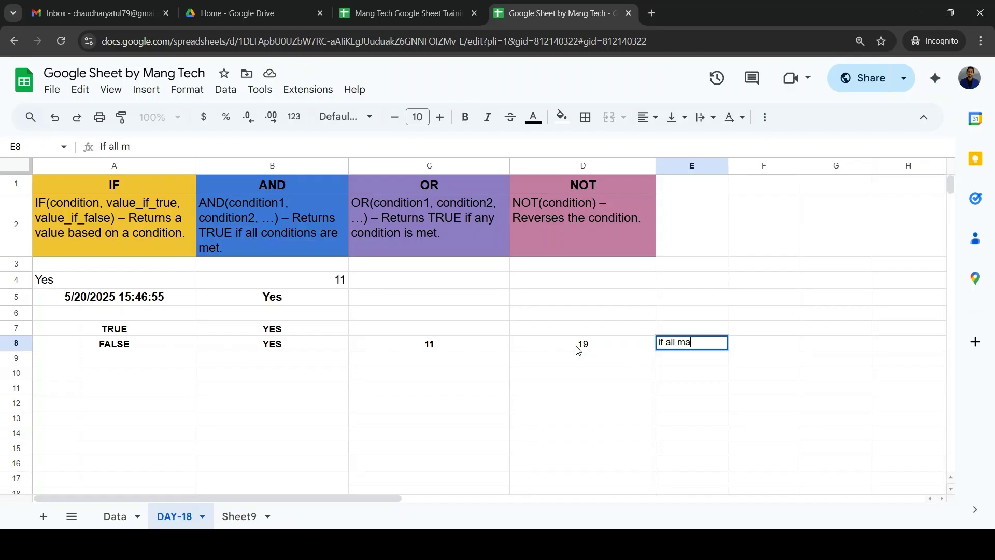
pyautogui.write('tch in AND')
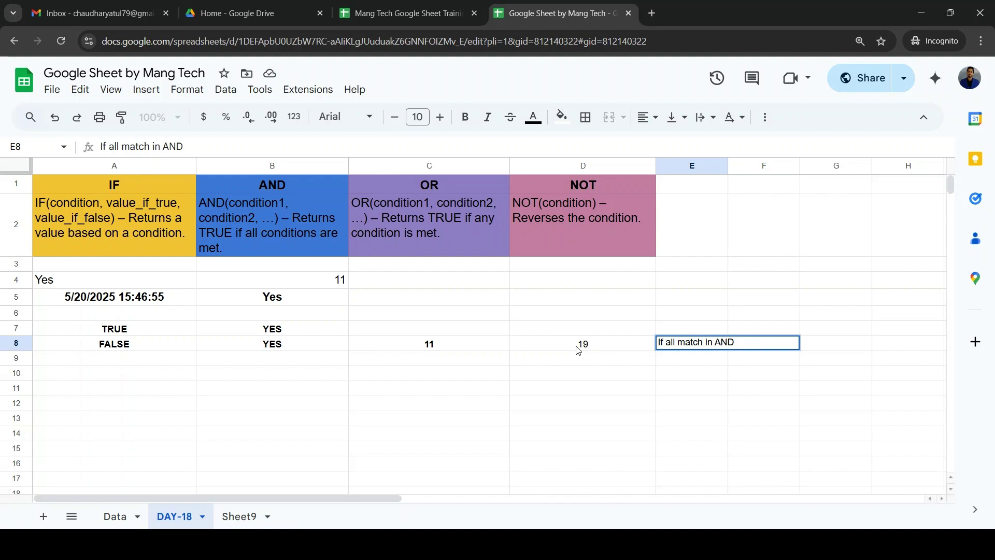
pyautogui.press('Return')
pyautogui.press('Up')
# - Copy A8's three-condition AND formula down into cell A9 as =AND(B9="Yes",C9>=10,D9>20)
pyautogui.click(578, 350)
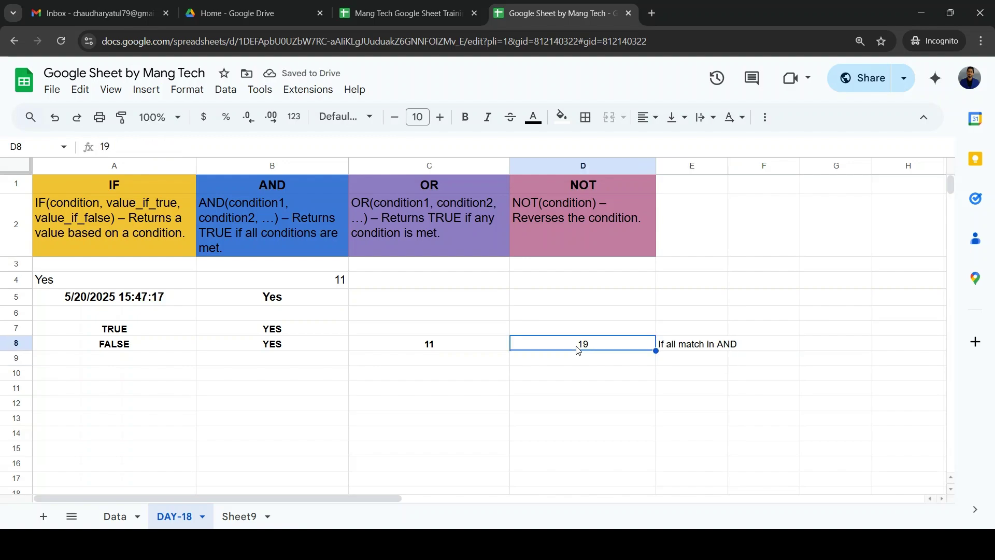
pyautogui.press('Left')
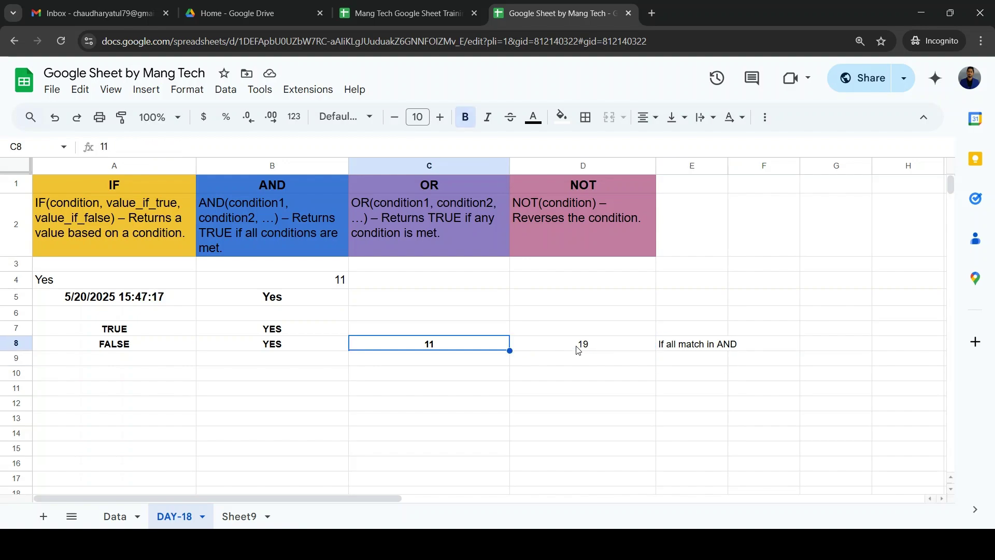
pyautogui.press('Left')
pyautogui.press('Left')
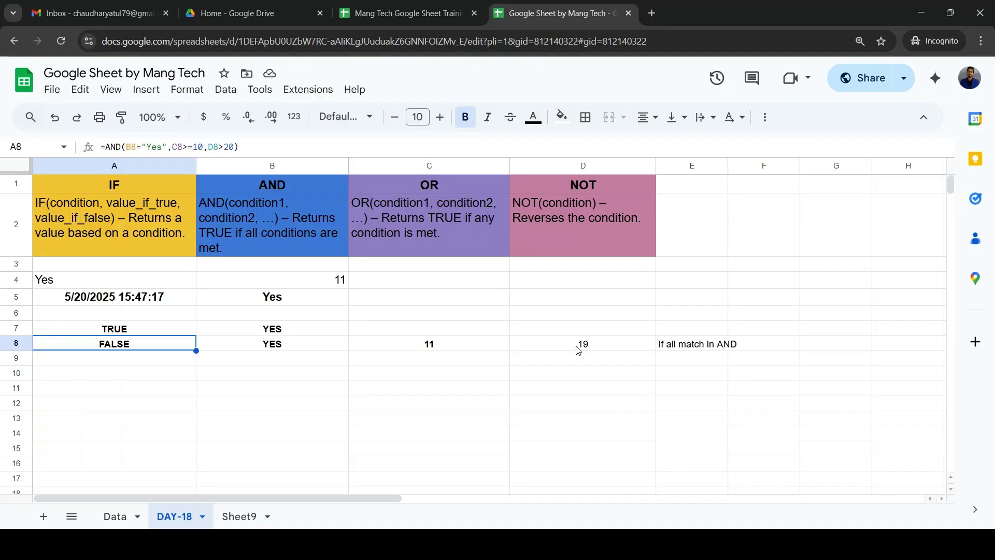
pyautogui.press('Down')
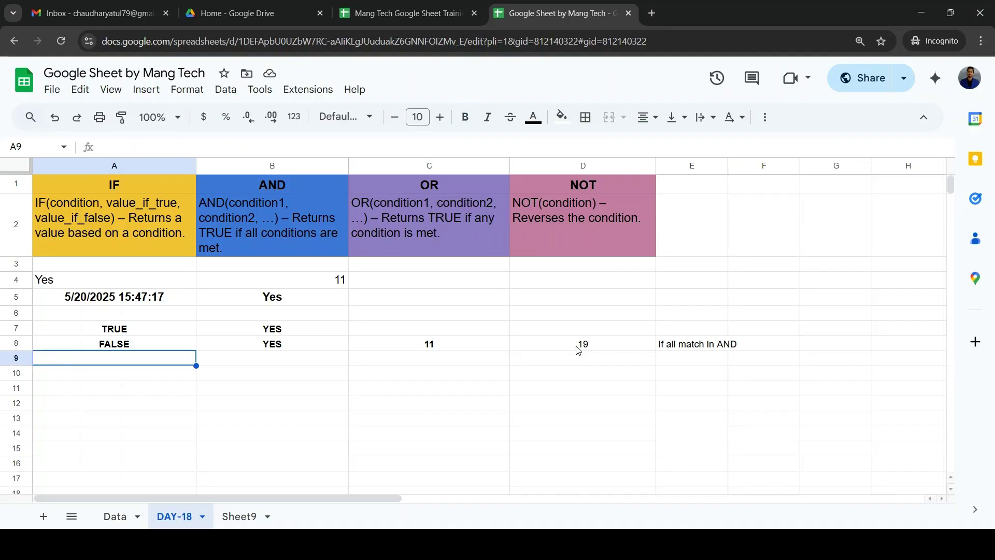
pyautogui.write('=AND(B9="Yes",C9>=10,D9>20)')
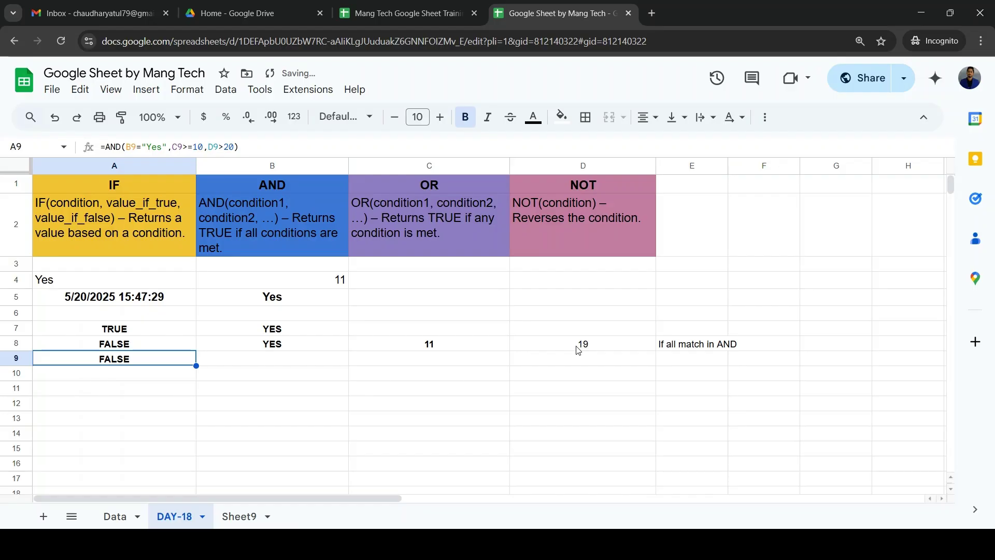
# - Replace the AND function with OR in A9's formula, giving =OR(B9="Yes",C9>=10,D9>20)
pyautogui.press('Return')
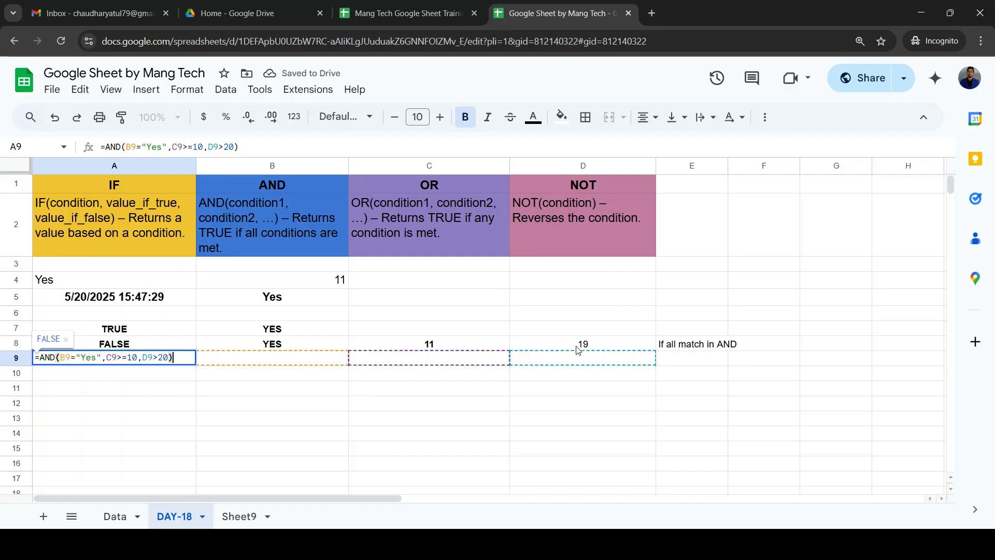
pyautogui.press('Left')
pyautogui.press('Left')
pyautogui.press('Left')
pyautogui.press('Left')
pyautogui.press('Left')
pyautogui.press('Left')
pyautogui.press('Left')
pyautogui.press('Left')
pyautogui.press('Left')
pyautogui.press('Left')
pyautogui.press('Left')
pyautogui.press('Left')
pyautogui.press('Left')
pyautogui.press('Left')
pyautogui.press('Left')
pyautogui.press('Left')
pyautogui.press('Left')
pyautogui.press('Left')
pyautogui.press('Left')
pyautogui.press('Left')
pyautogui.press('Right')
pyautogui.hotkey('shift', 'Left')
pyautogui.hotkey('shift', 'Left')
pyautogui.write('OR')
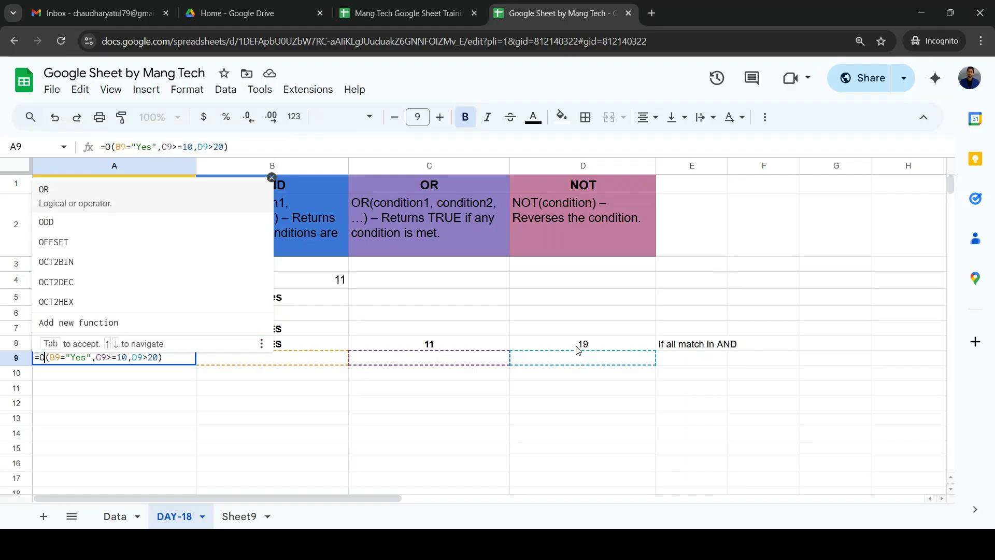
pyautogui.press('Tab')
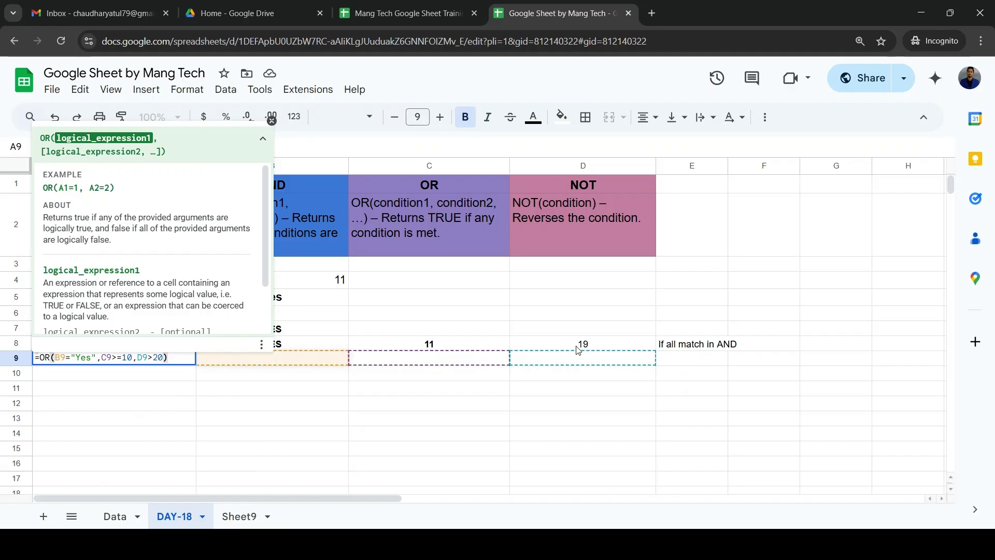
pyautogui.press('Return')
# - Fill cells B9, C9 and D9 with the values YES, 11 and 19 from row 8
pyautogui.press('Up')
pyautogui.press('Right')
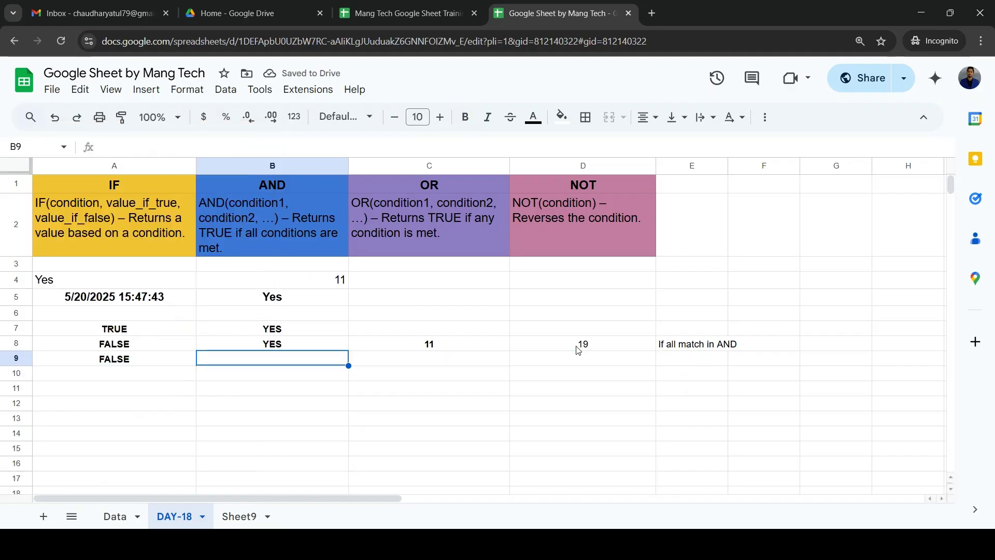
pyautogui.hotkey('ctrl', 'd')
pyautogui.press('Right')
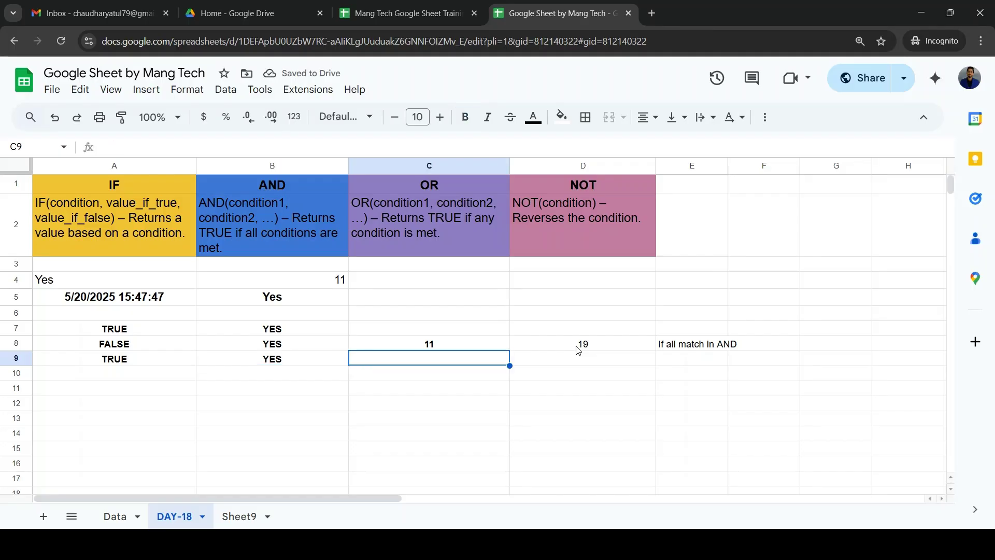
pyautogui.hotkey('ctrl', 'd')
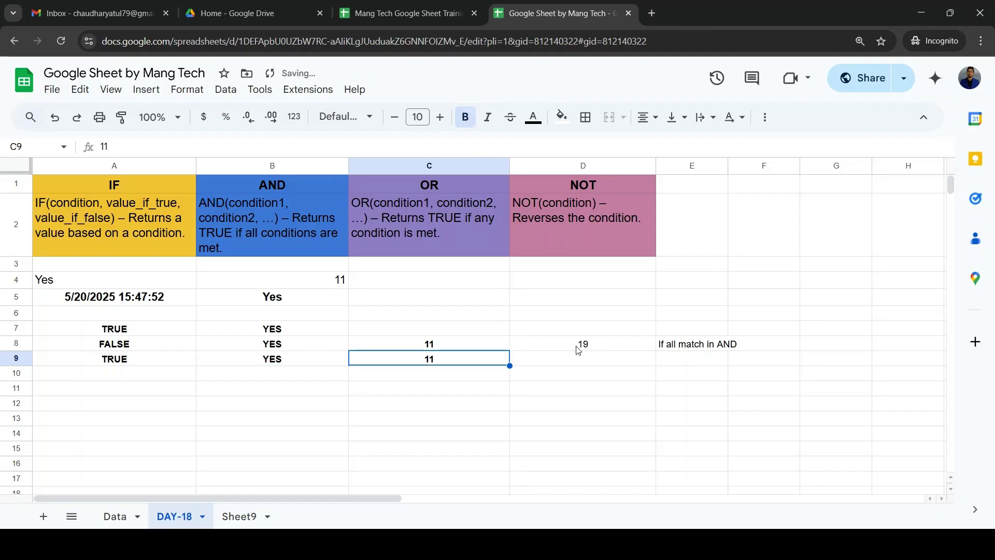
pyautogui.press('Right')
pyautogui.hotkey('ctrl', 'd')
# - Clear the values in B9 and C9 to test the OR formula without those matches
pyautogui.press('Left')
pyautogui.press('Left')
pyautogui.press('Left')
pyautogui.press('Right')
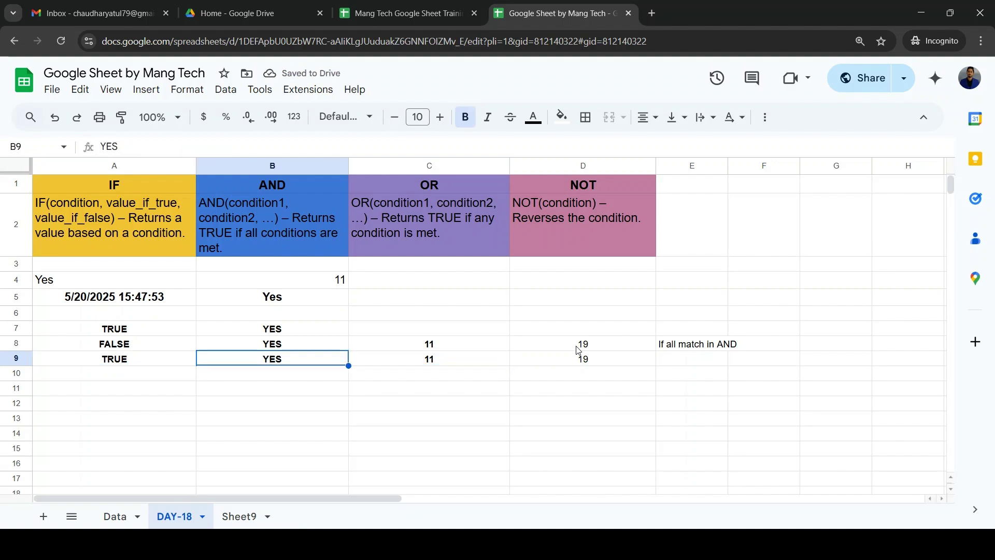
pyautogui.press('Delete')
pyautogui.press('Right')
pyautogui.press('Delete')
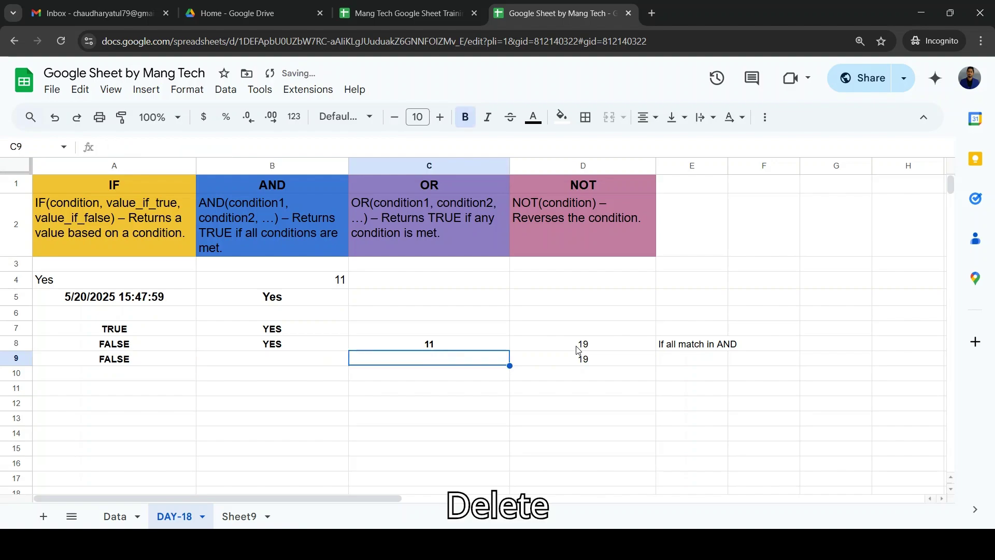
# - Check the conditions in A9's OR formula without changing them, and set D9 to 21
pyautogui.press('Left')
pyautogui.press('Left')
pyautogui.press('Right')
pyautogui.press('Right')
pyautogui.press('Right')
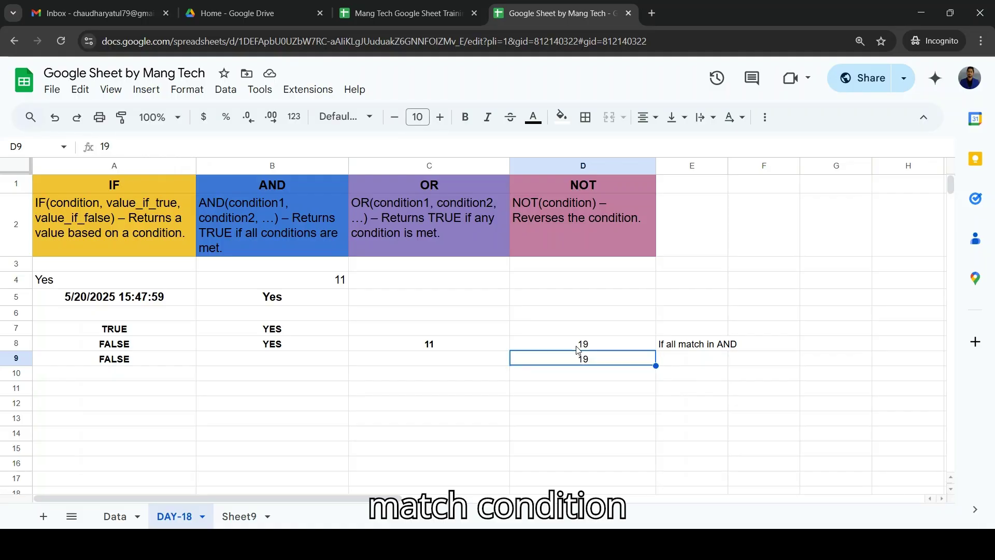
pyautogui.press('Left')
pyautogui.press('Left')
pyautogui.press('Left')
pyautogui.press('F2')
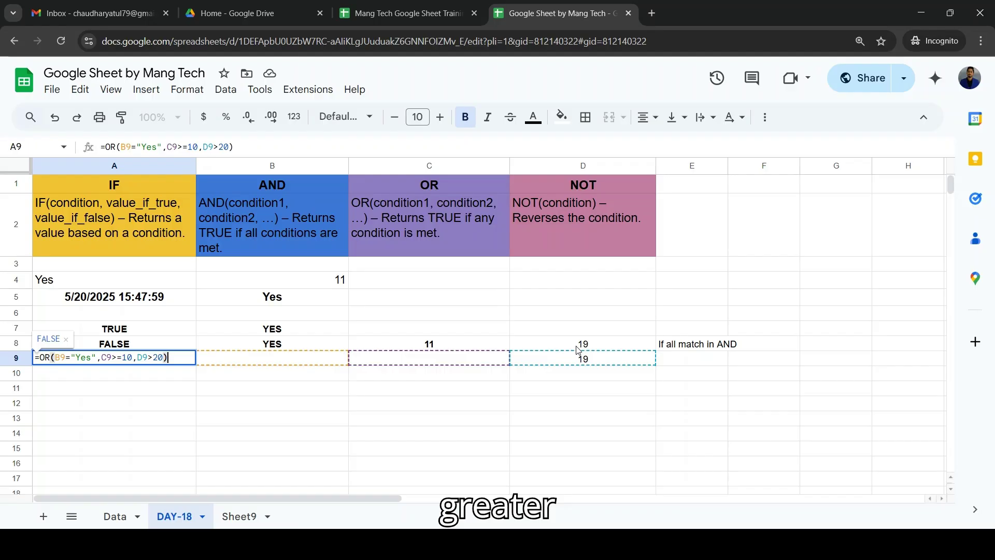
pyautogui.press('Escape')
pyautogui.press('Right')
pyautogui.press('Right')
pyautogui.press('Right')
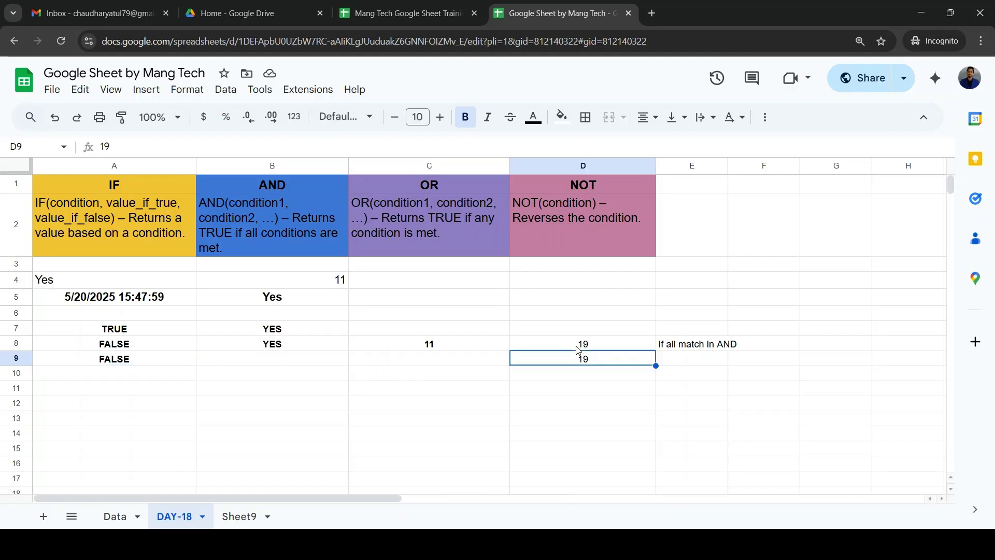
pyautogui.write('21')
pyautogui.press('Return')
pyautogui.press('Up')
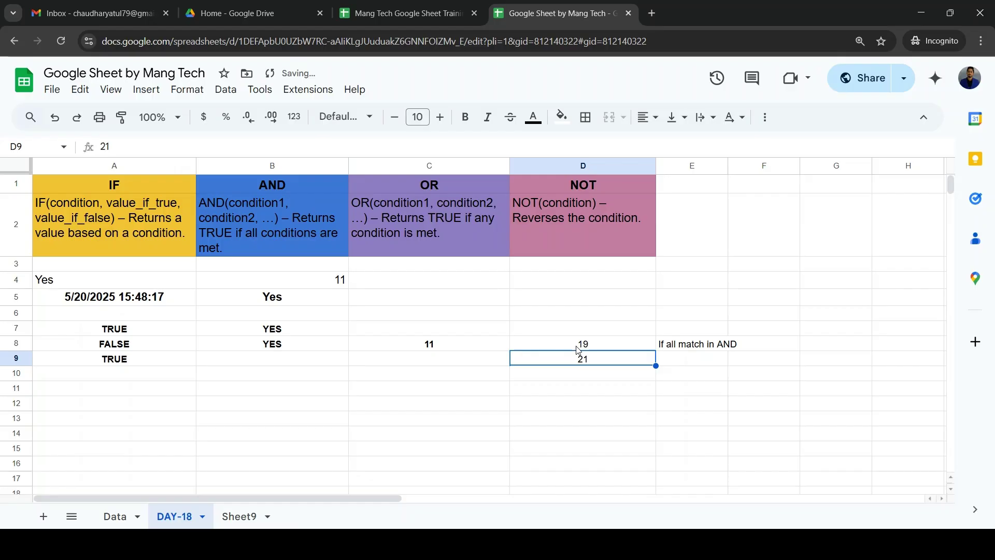
# - Change the second condition of A9's OR formula to C9>10
pyautogui.press('Left')
pyautogui.press('Left')
pyautogui.press('Left')
pyautogui.press('Right')
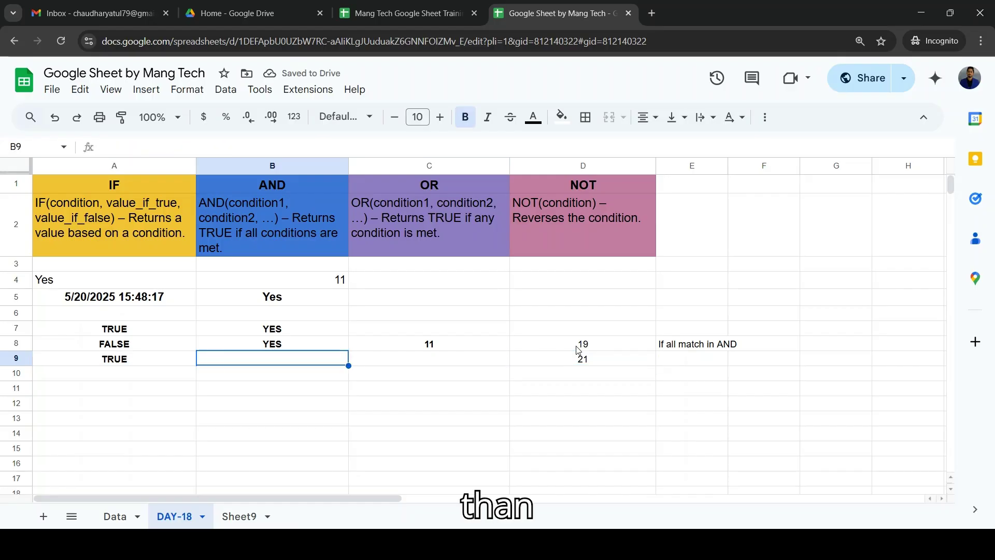
pyautogui.press('Left')
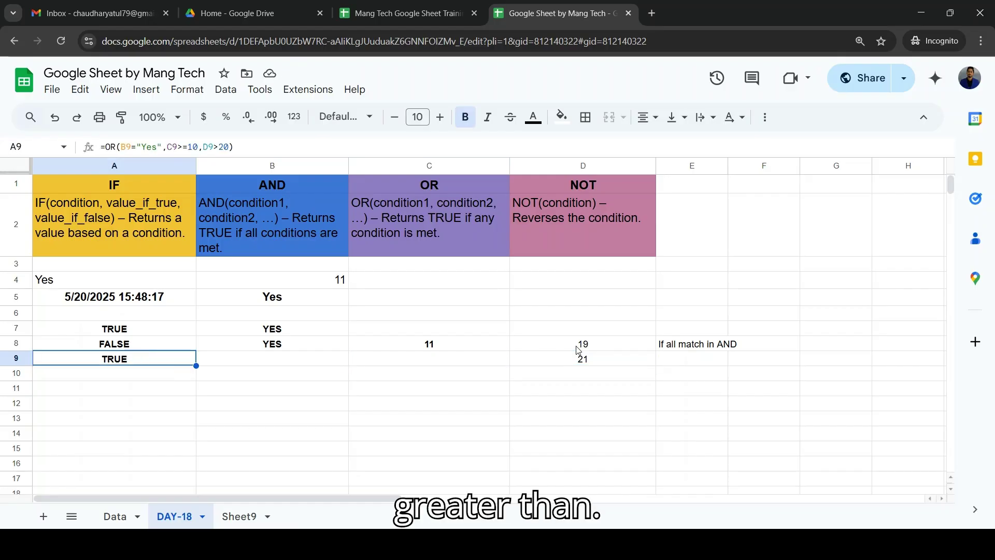
pyautogui.press('F2')
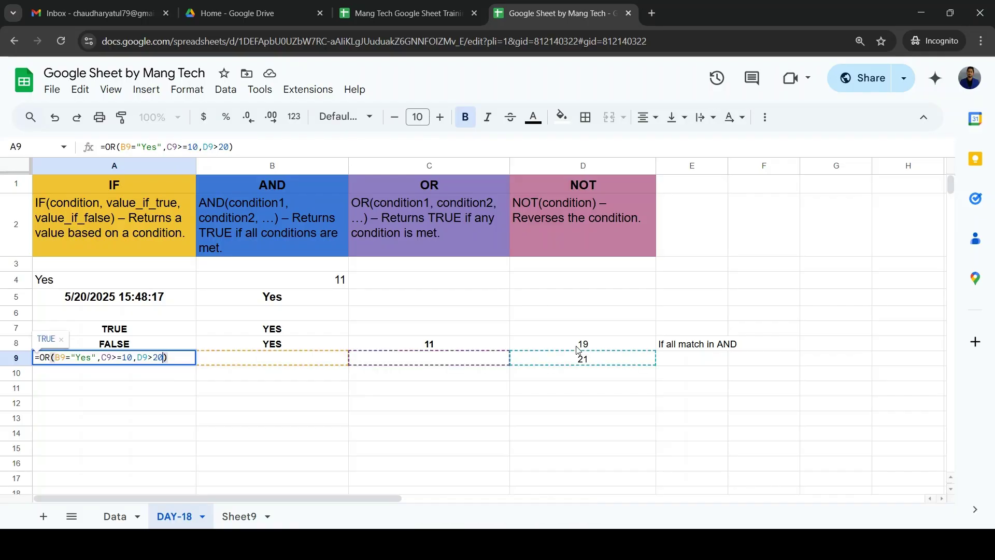
pyautogui.press('Right')
pyautogui.press('Right')
pyautogui.press('Right')
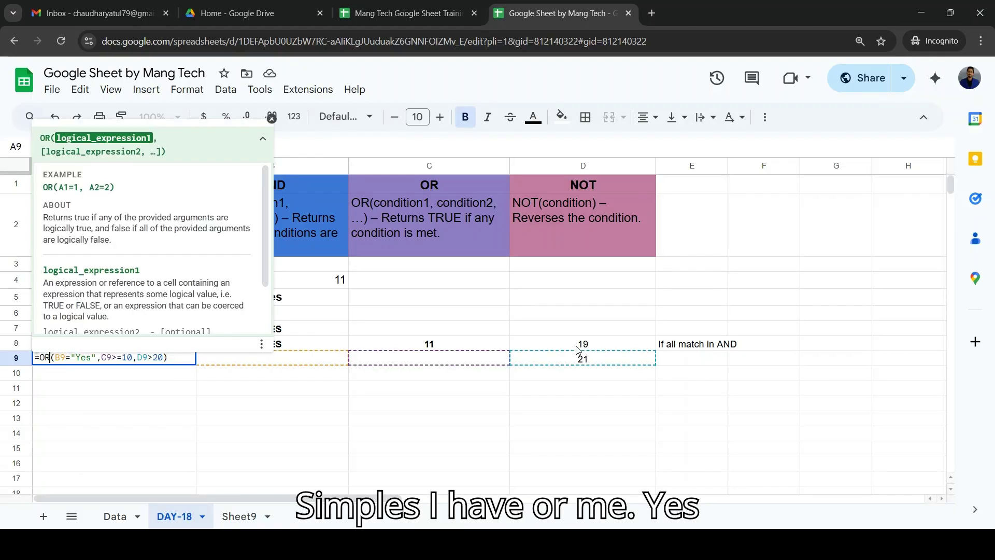
pyautogui.press('Right')
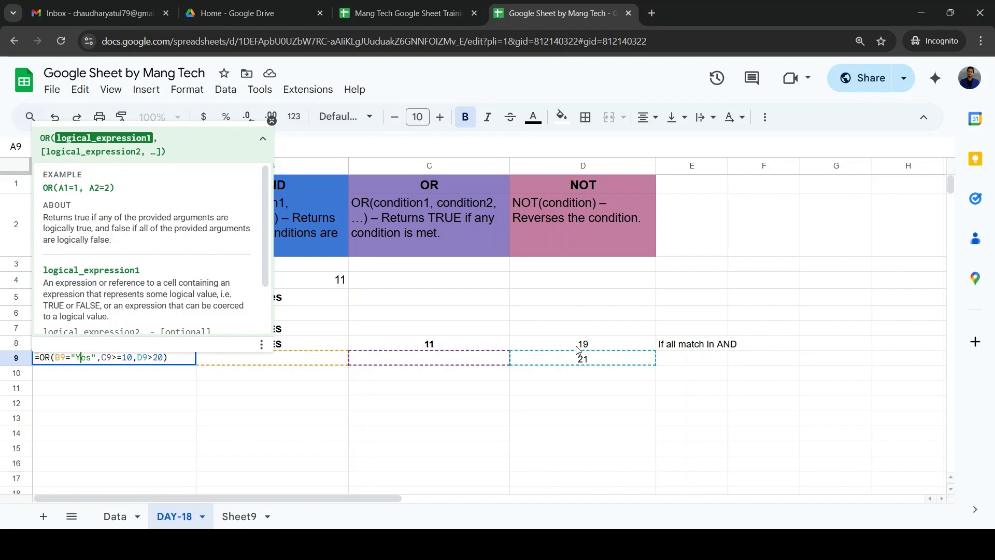
pyautogui.press('Right')
pyautogui.press('Right')
pyautogui.press('Right')
pyautogui.press('Right')
pyautogui.press('Right')
pyautogui.press('Right')
pyautogui.press('Right')
pyautogui.press('Right')
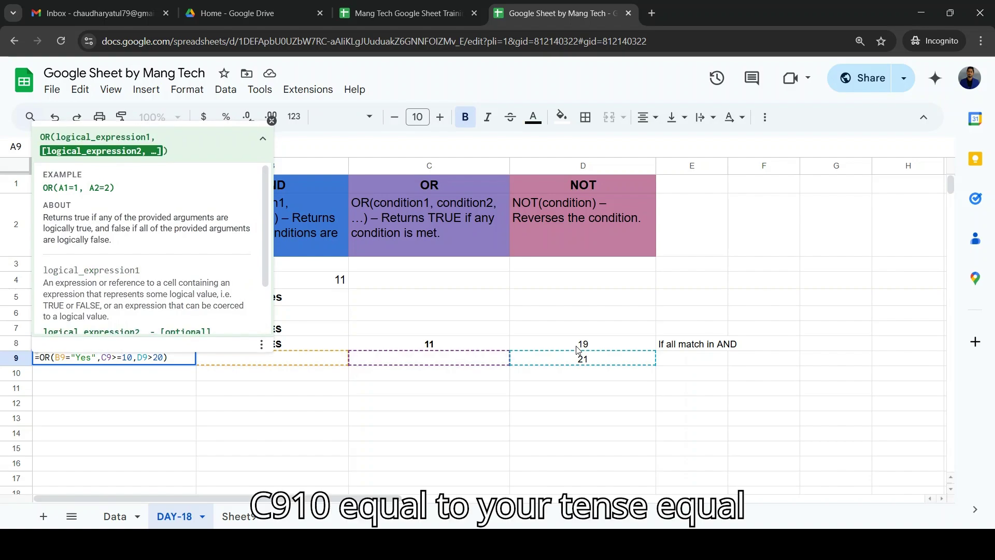
pyautogui.press('BackSpace')
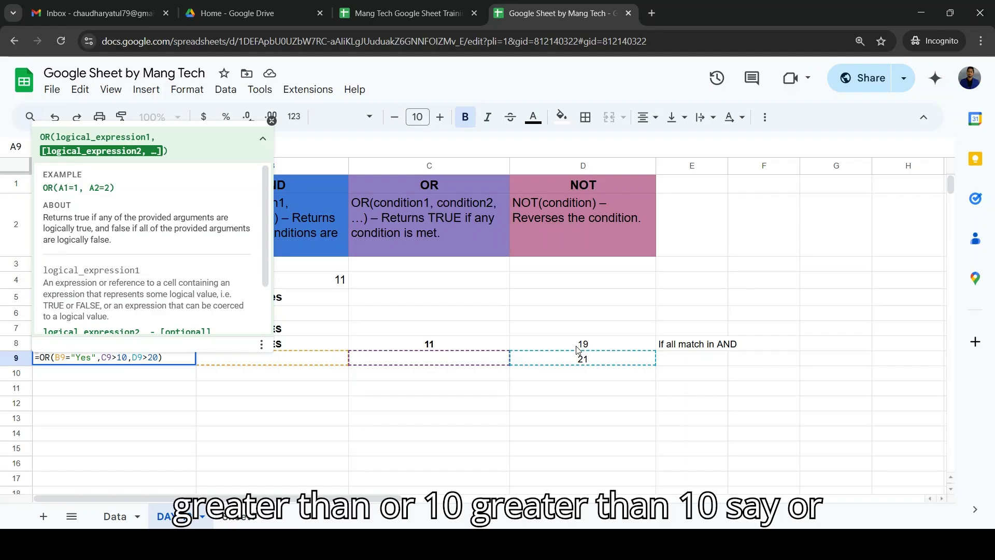
pyautogui.press('Right')
pyautogui.press('Right')
pyautogui.press('Right')
pyautogui.press('Right')
pyautogui.press('Right')
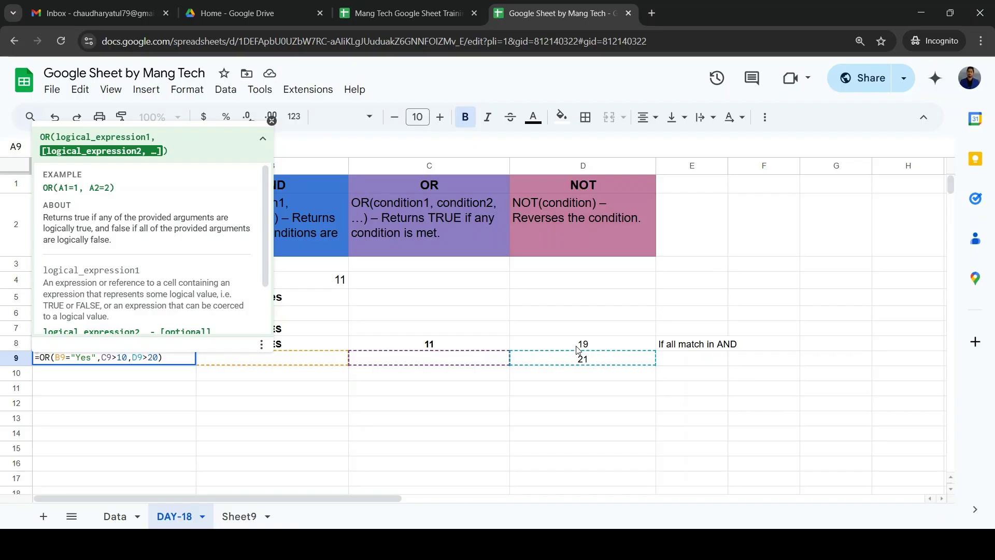
pyautogui.press('Return')
# - Fill B9:C9 together with the values YES and 11 from the row above
pyautogui.press('Up')
pyautogui.press('Right')
pyautogui.press('Right')
pyautogui.press('Right')
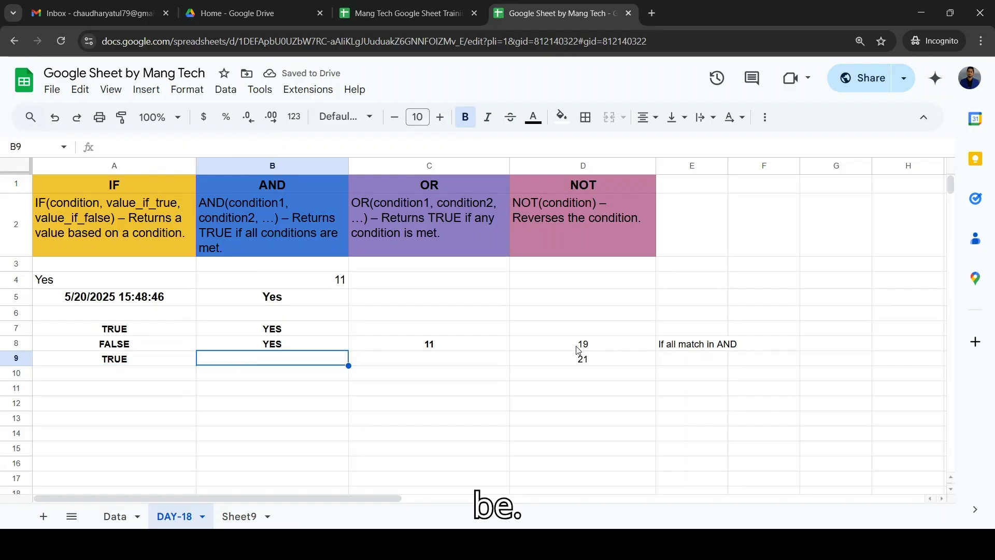
pyautogui.press('Left')
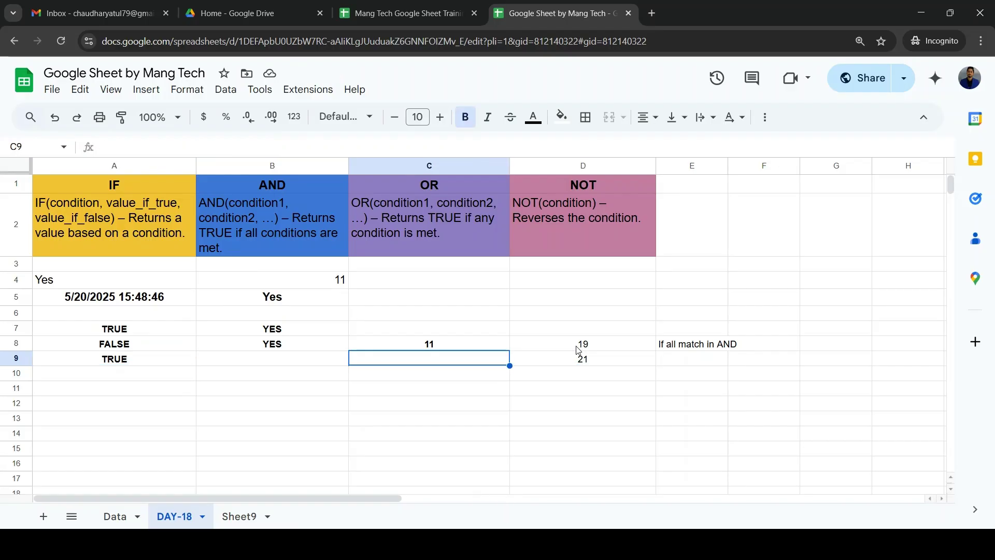
pyautogui.hotkey('shift', 'Left')
pyautogui.hotkey('ctrl', 'd')
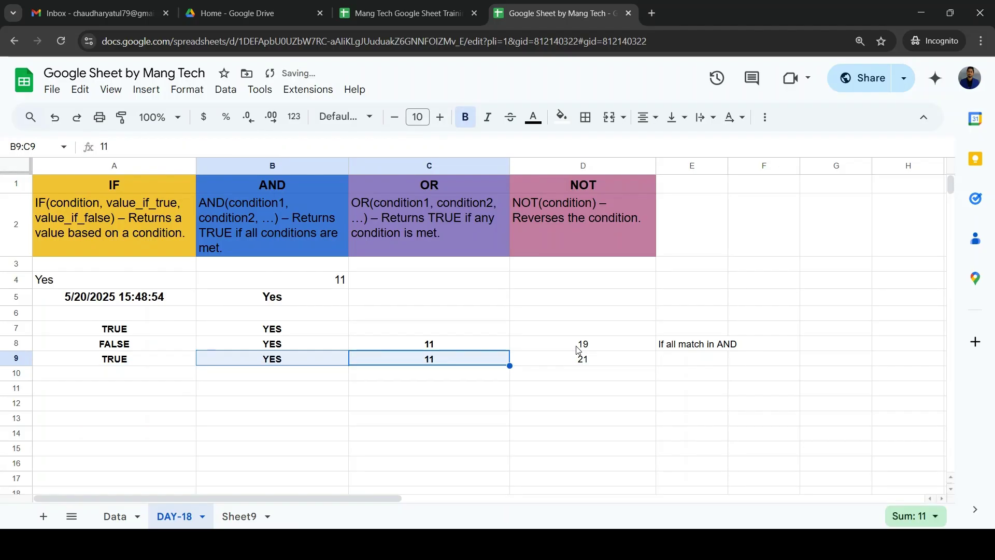
# - Enter the note "Only One Match" in cell E9 beside the OR example and fit column E's width to its text
pyautogui.press('Right')
pyautogui.press('Right')
pyautogui.press('Right')
pyautogui.press('Left')
pyautogui.write('one')
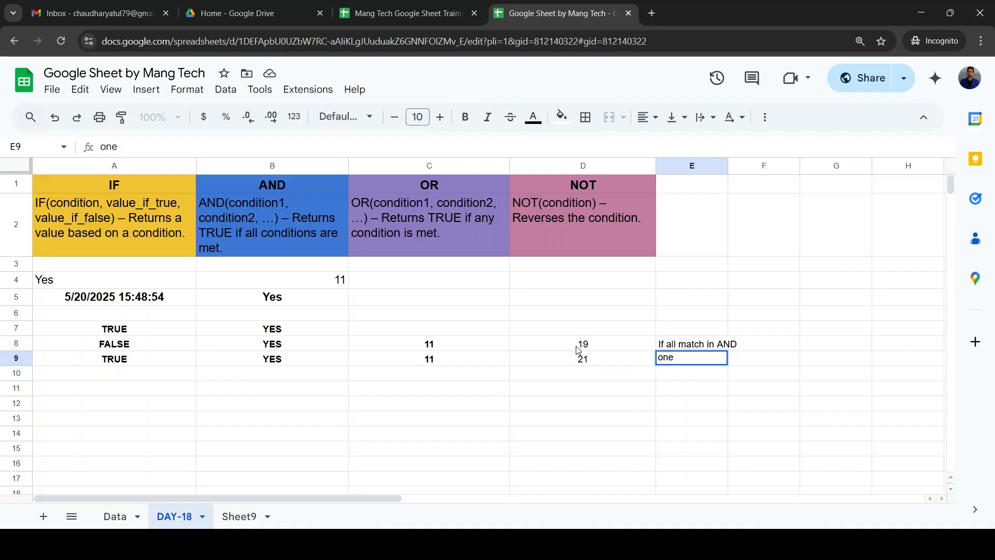
pyautogui.press('BackSpace')
pyautogui.press('BackSpace')
pyautogui.press('BackSpace')
pyautogui.write('Only O')
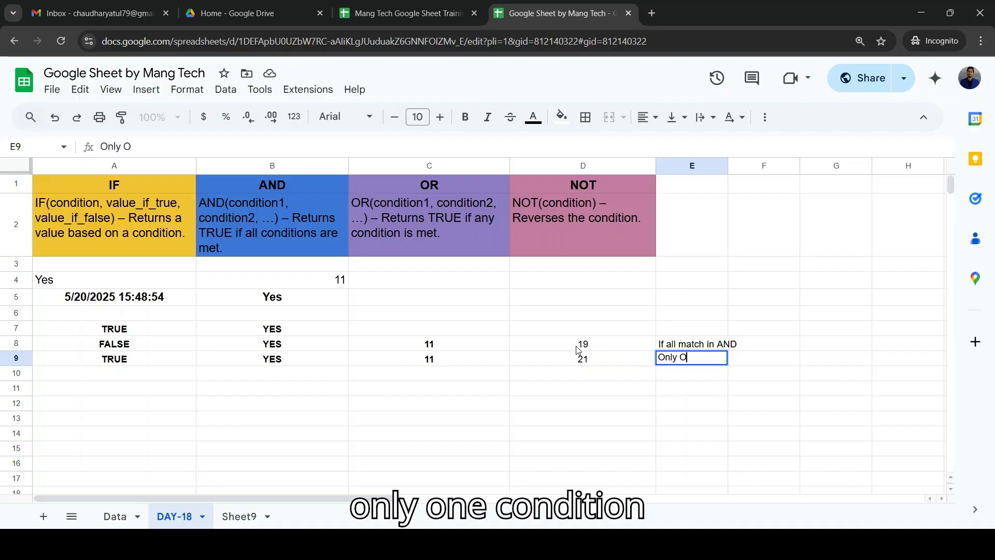
pyautogui.write('ne Match')
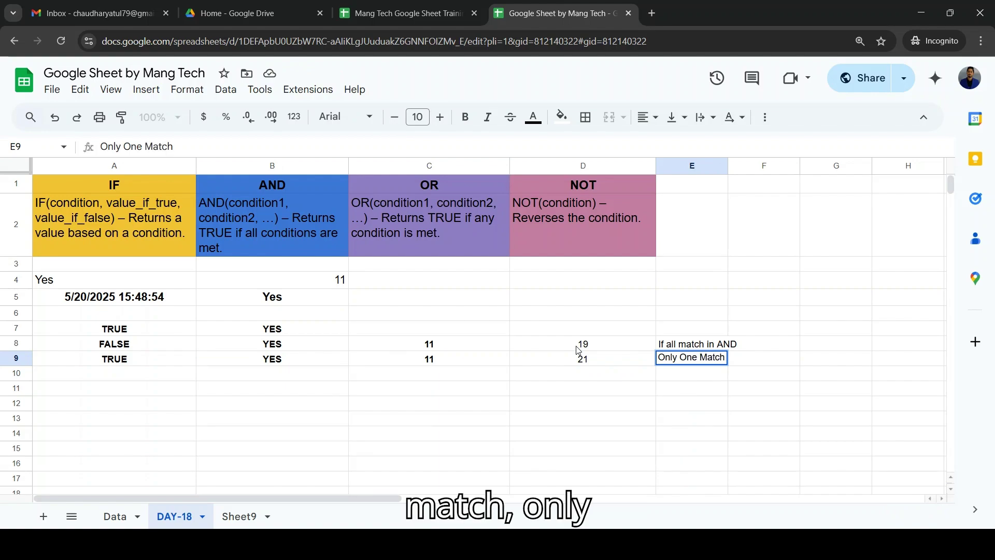
pyautogui.press('Return')
pyautogui.click(705, 362)
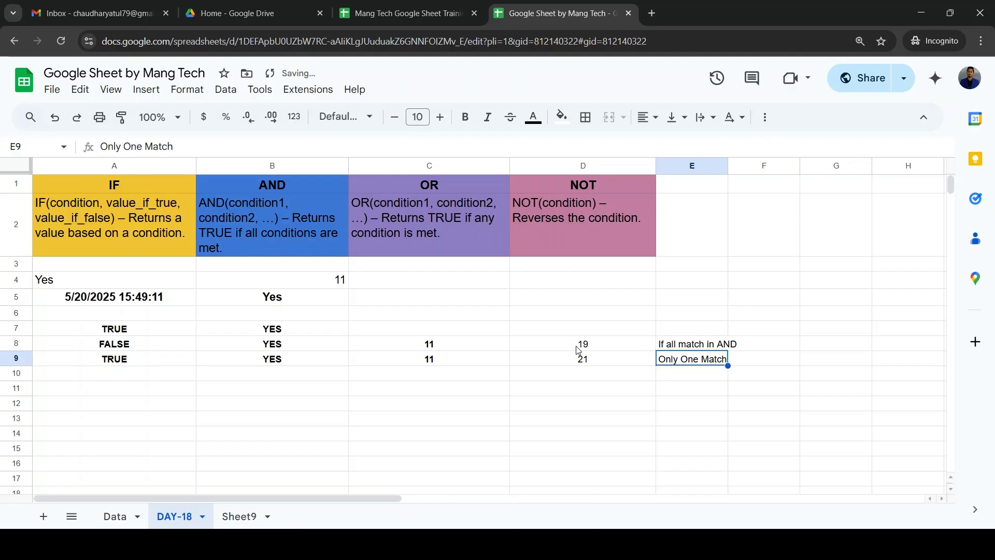
pyautogui.doubleClick(730, 166)
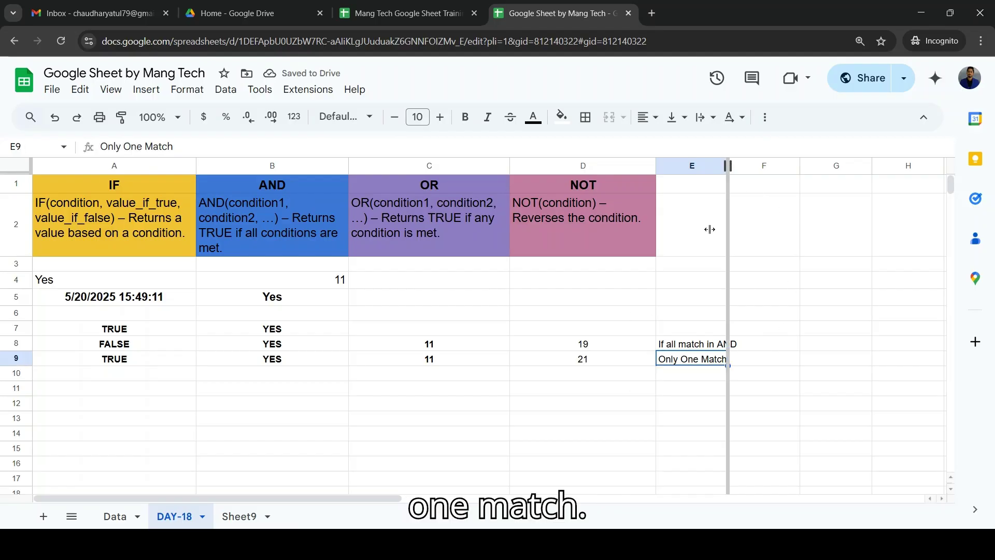
# - Compare the OR formula in A9 with the AND formula in A8 without changing either
pyautogui.click(132, 361)
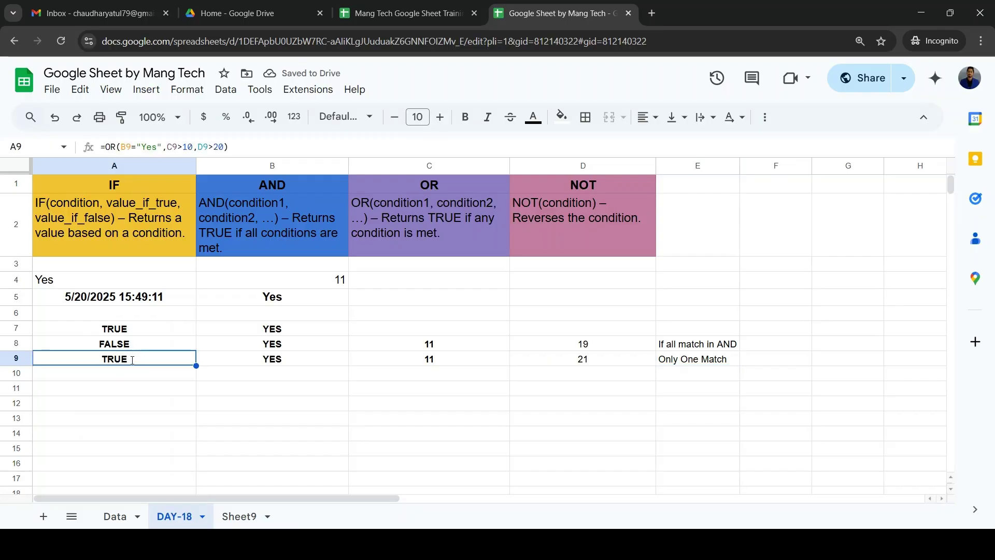
pyautogui.doubleClick(133, 360)
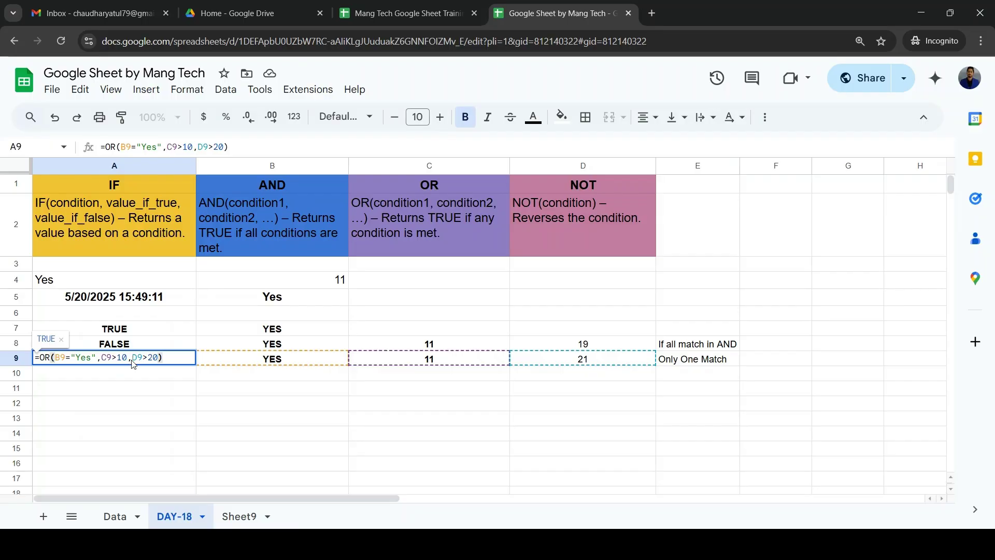
pyautogui.press('Escape')
pyautogui.press('Up')
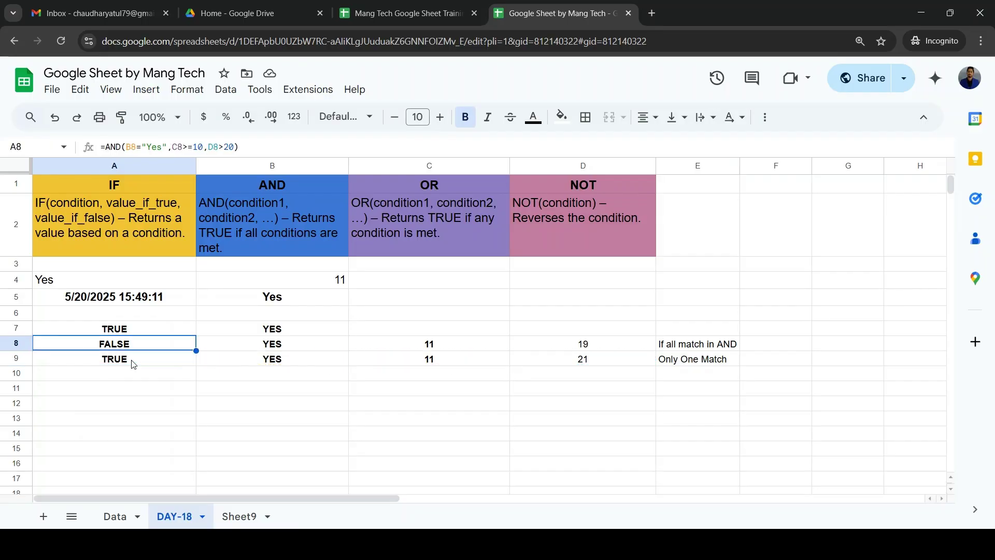
pyautogui.press('F2')
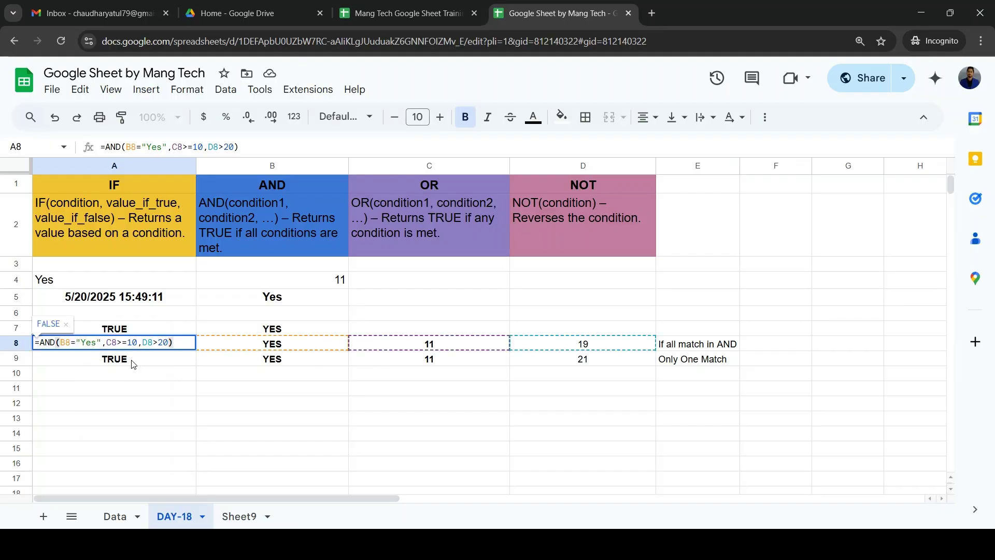
pyautogui.press('Escape')
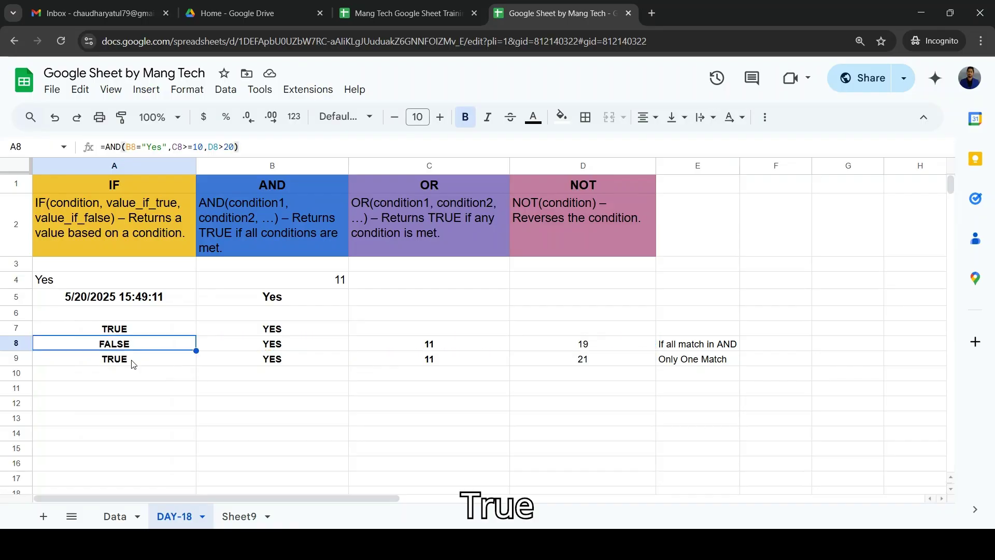
pyautogui.click(132, 363)
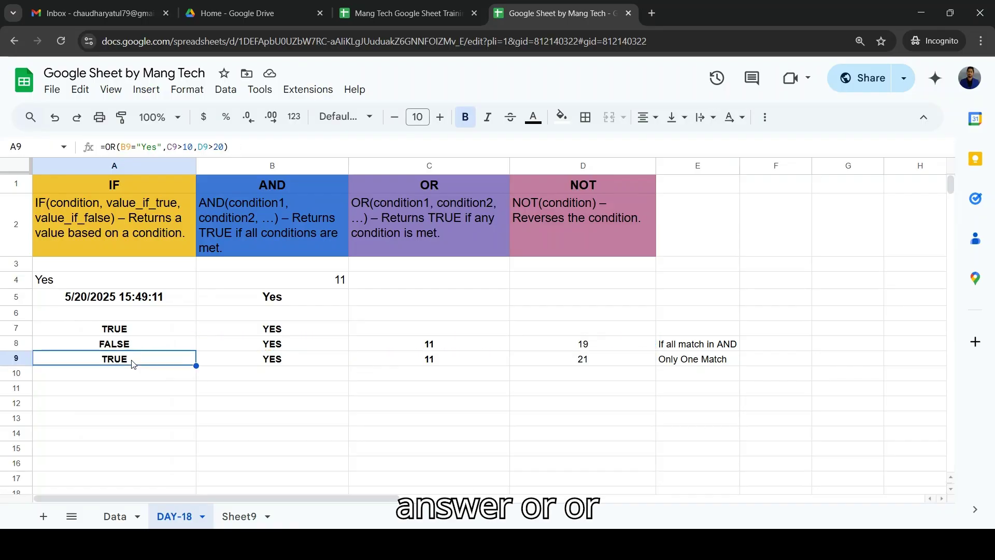
# - Start an IF formula in cell A11 with a nested AND whose first condition is B11>60
pyautogui.press('Up')
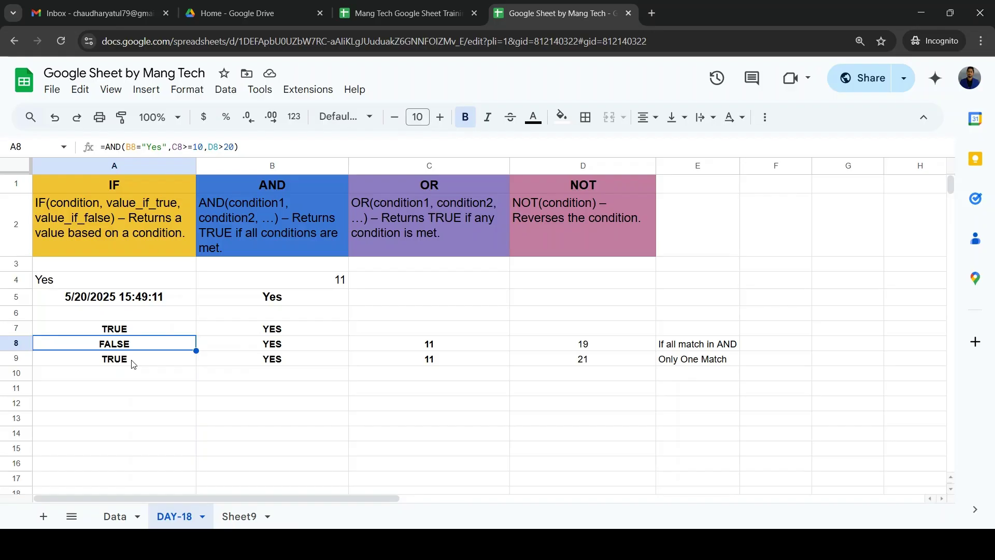
pyautogui.press('Down')
pyautogui.press('Down')
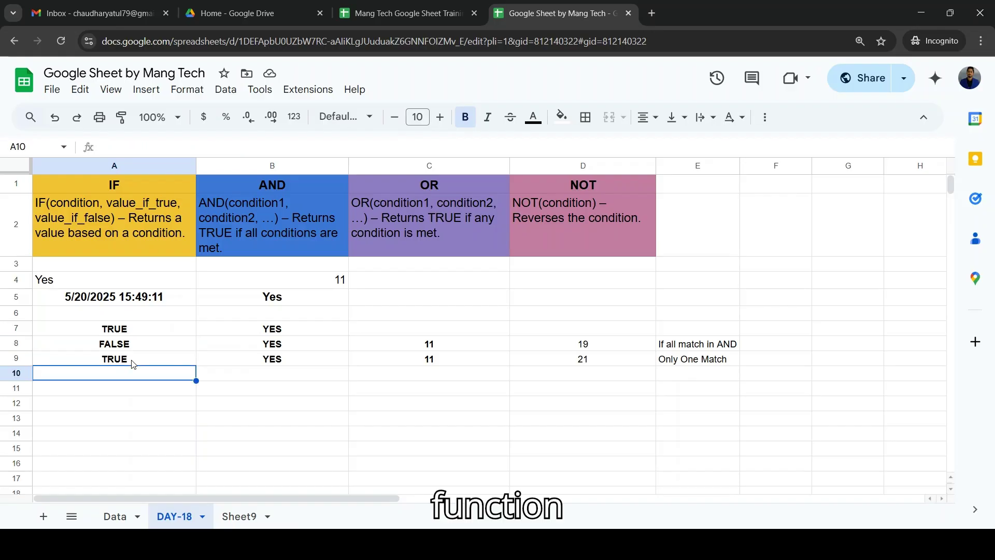
pyautogui.press('Down')
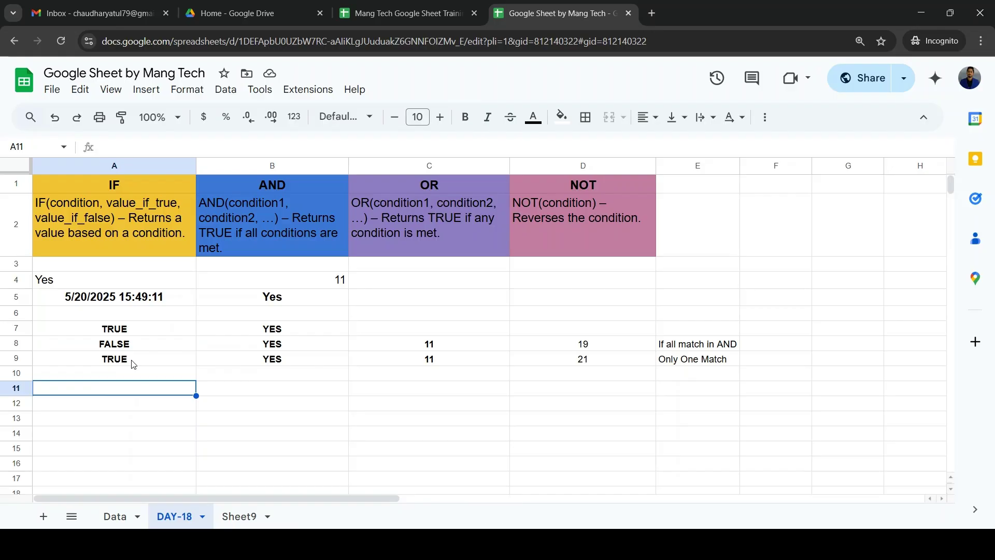
pyautogui.write('=IF(')
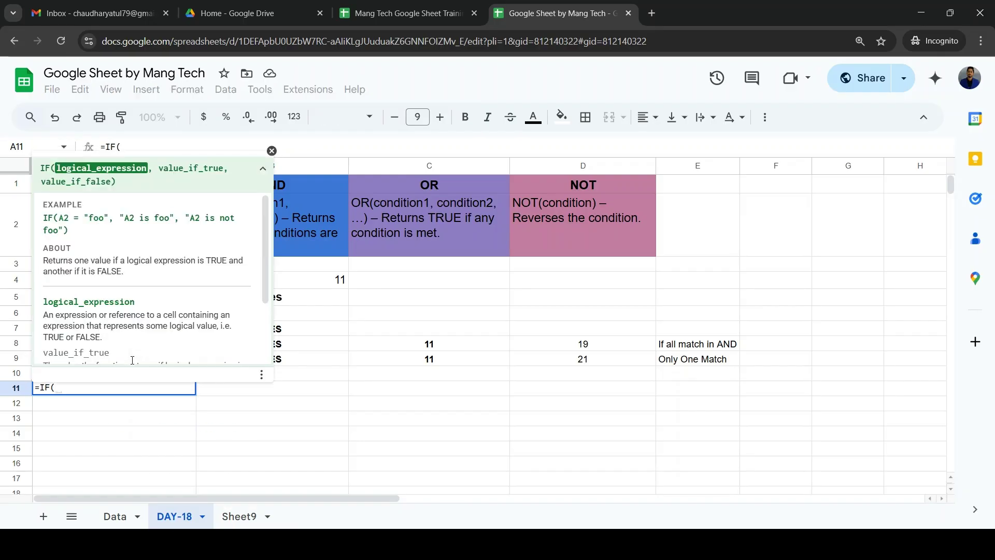
pyautogui.write('and')
pyautogui.press('Tab')
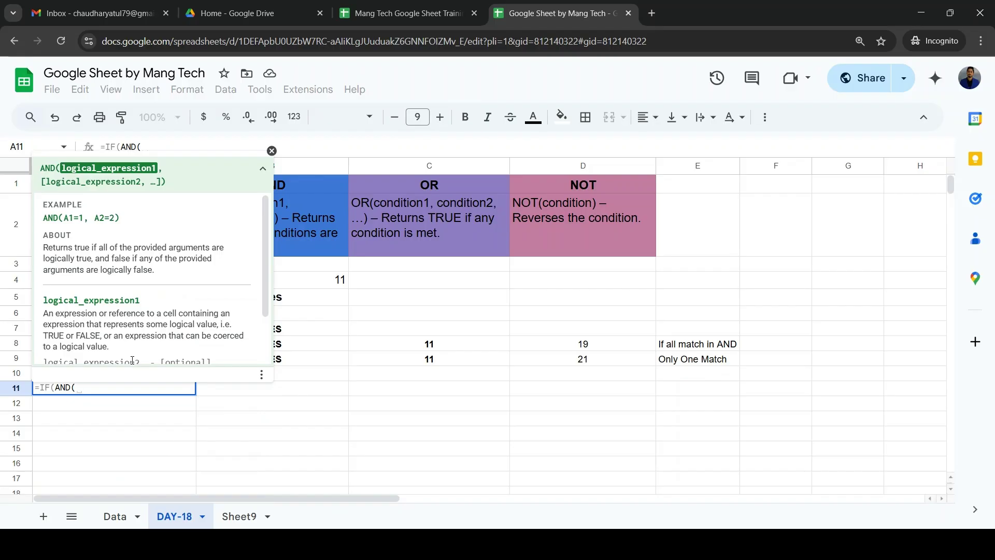
pyautogui.press('Right')
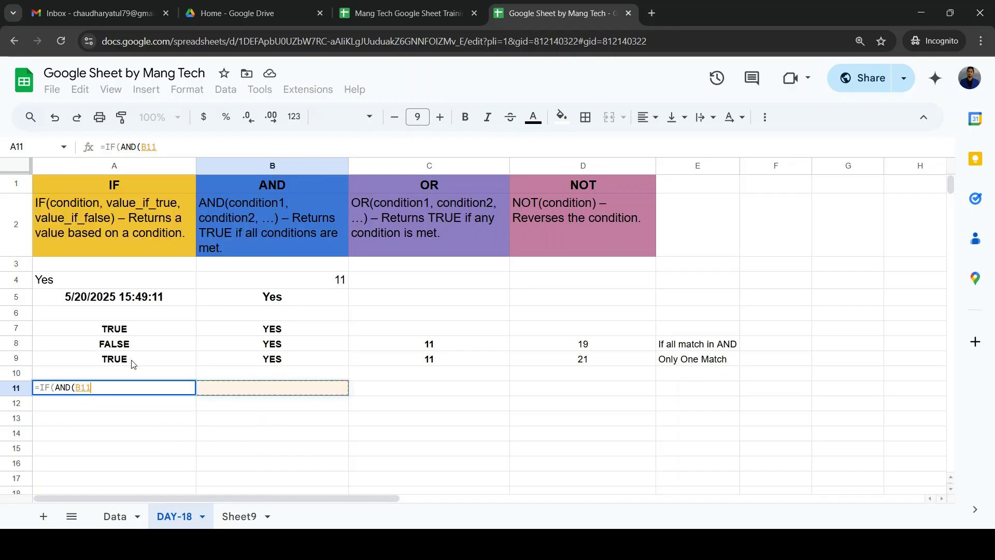
pyautogui.write('>60')
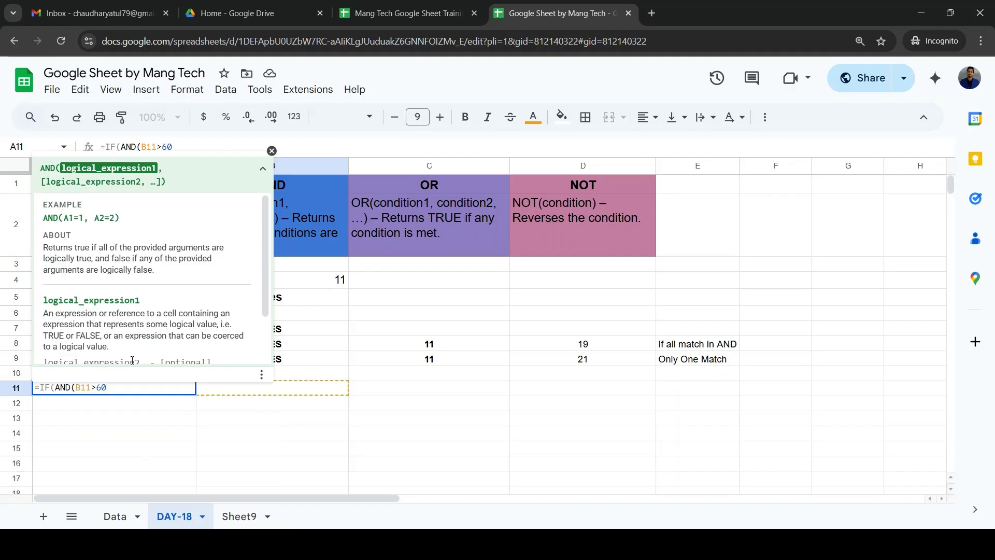
# - Add C11>100 as the second condition of the AND function in A11 and close its parenthesis
pyautogui.write(',')
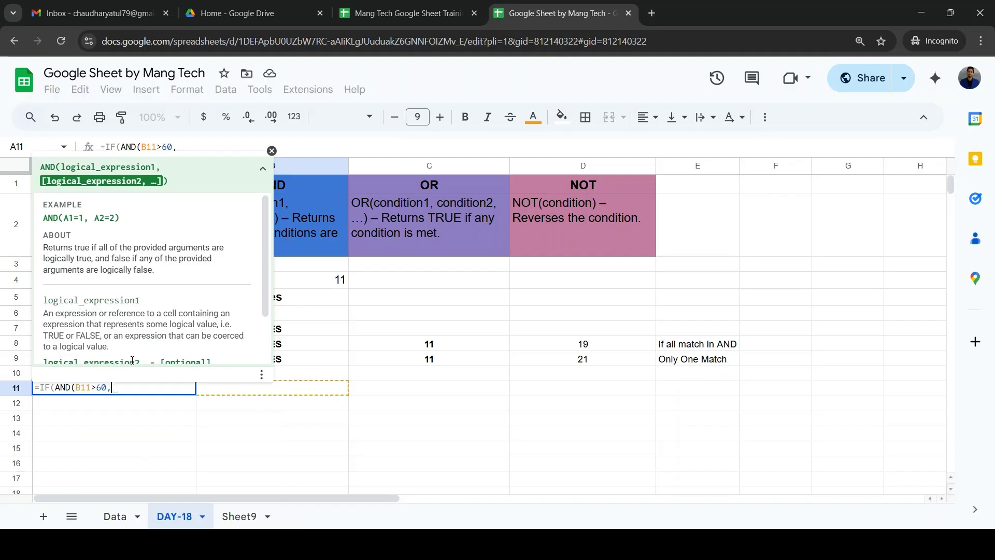
pyautogui.press('Right')
pyautogui.press('Right')
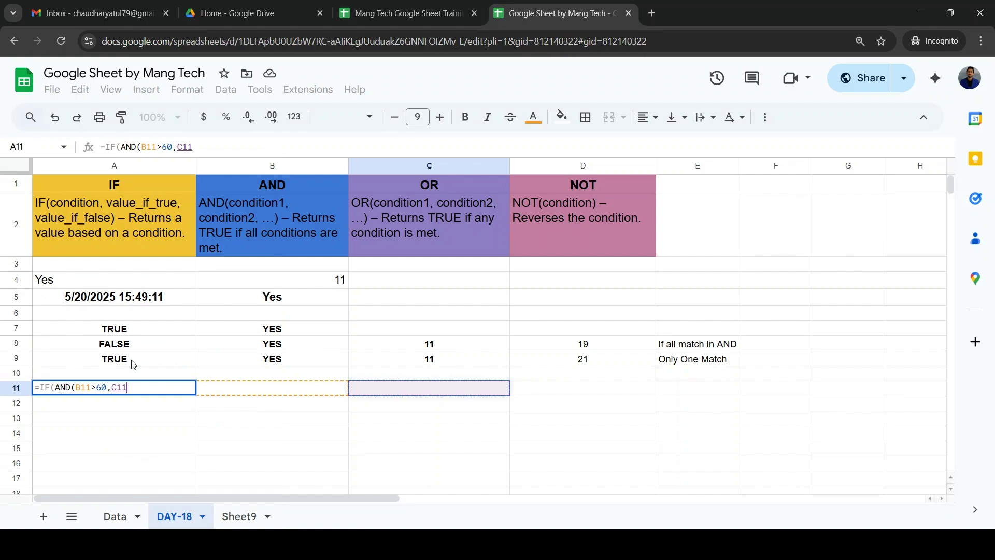
pyautogui.write('>100)')
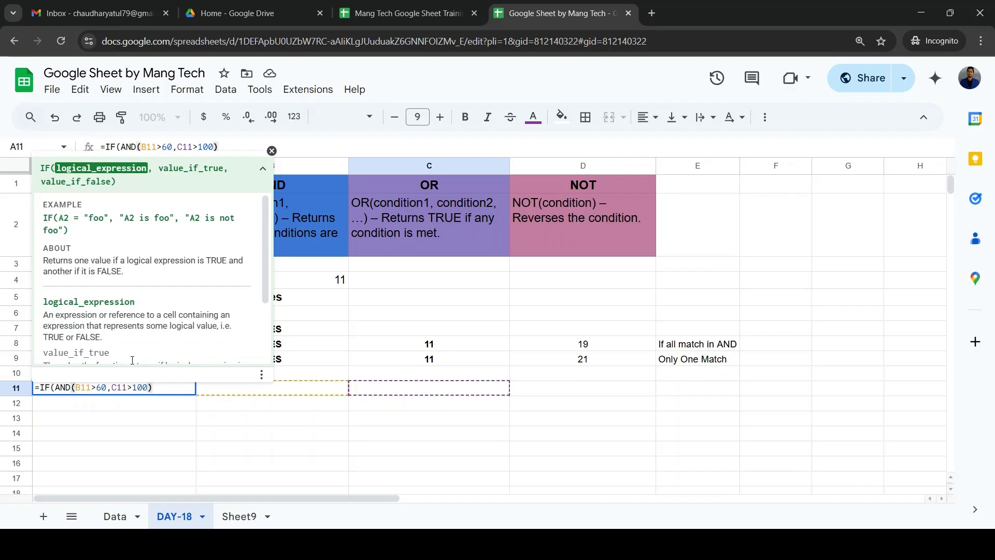
pyautogui.press('Left')
pyautogui.press('Left')
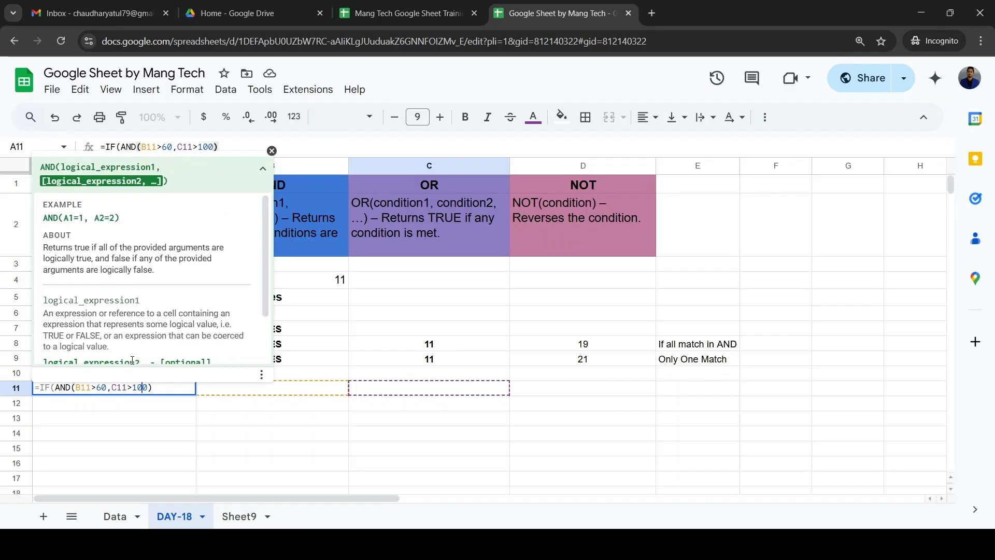
pyautogui.press('Right')
pyautogui.press('Right')
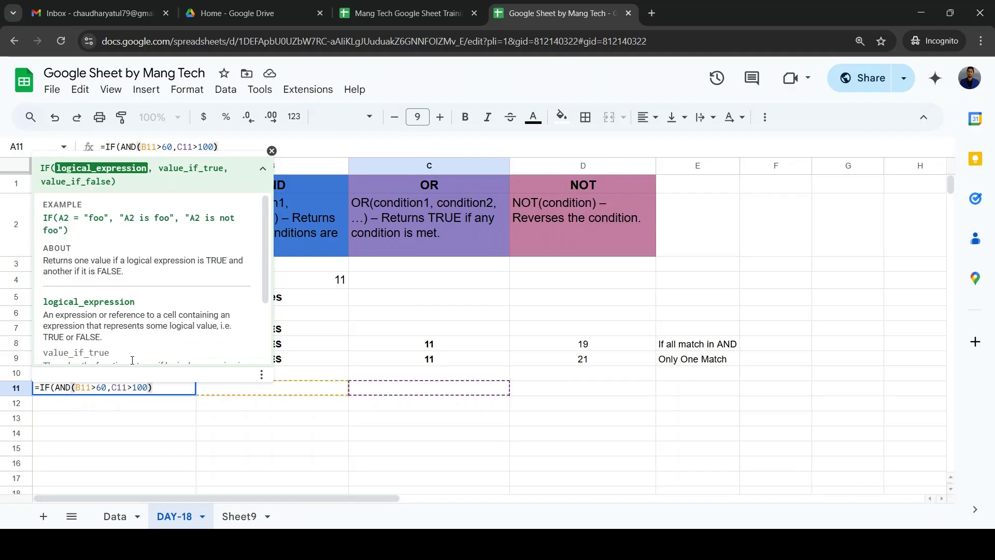
# - Complete the A11 formula so it returns "Pass" when true and "Fail" when false
pyautogui.write(',"Pass","File')
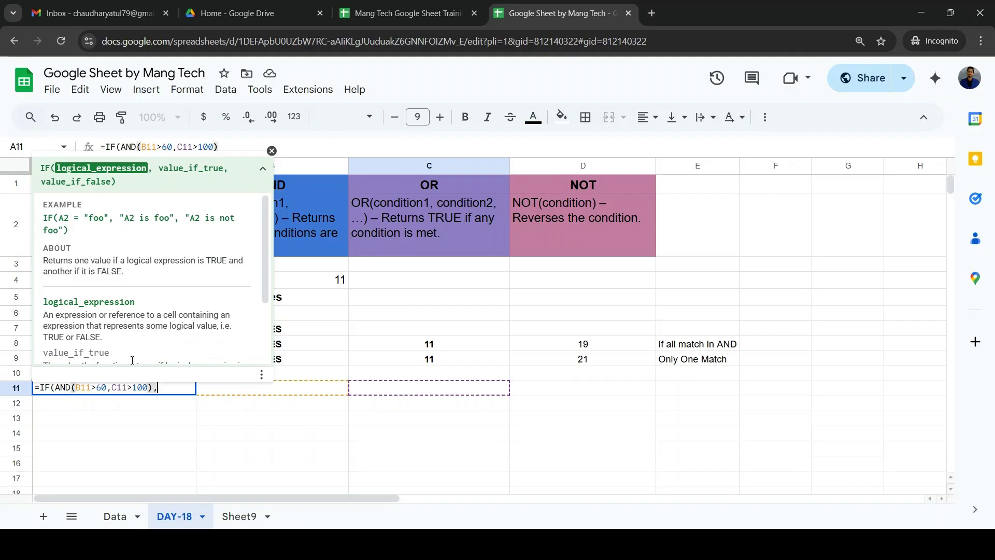
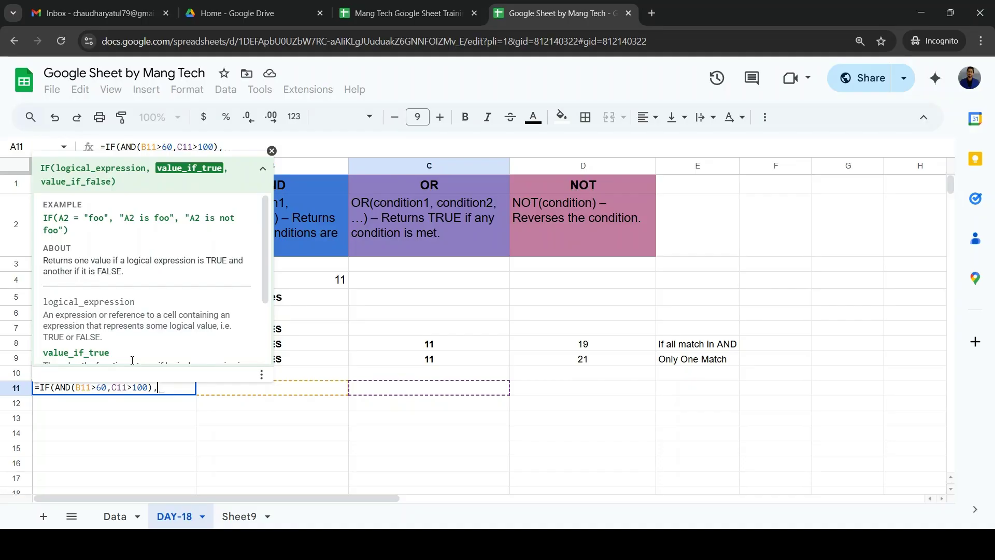
pyautogui.write('"Pass')
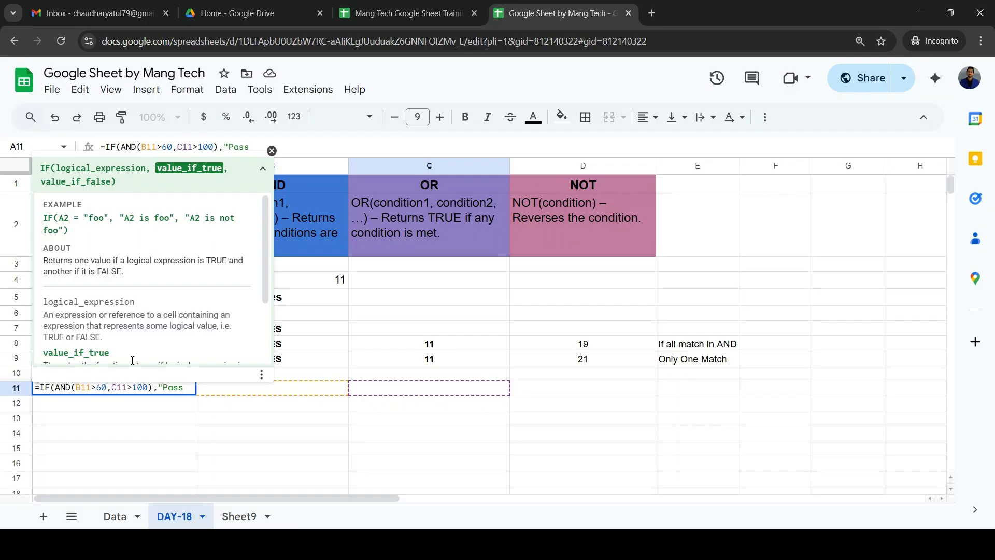
pyautogui.write('","F')
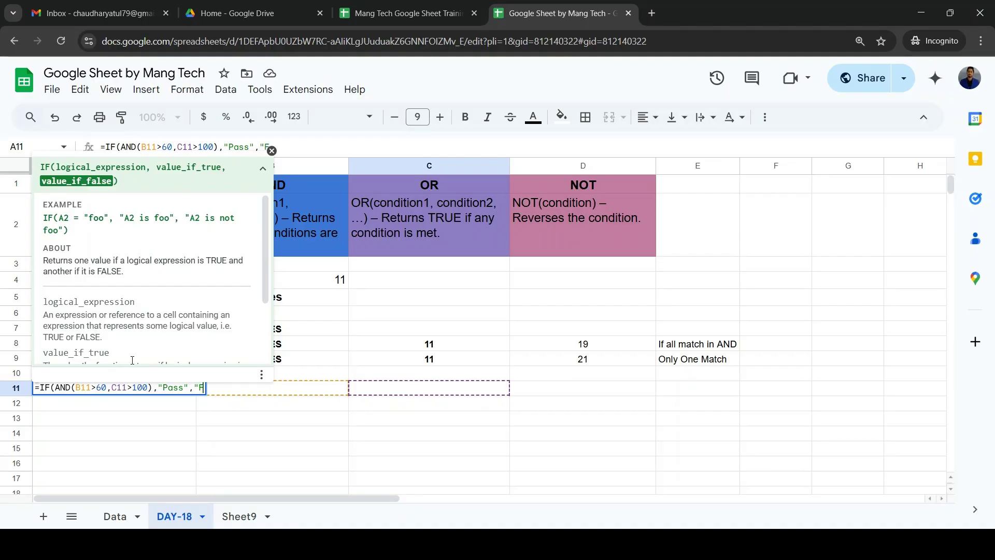
pyautogui.write('ail")')
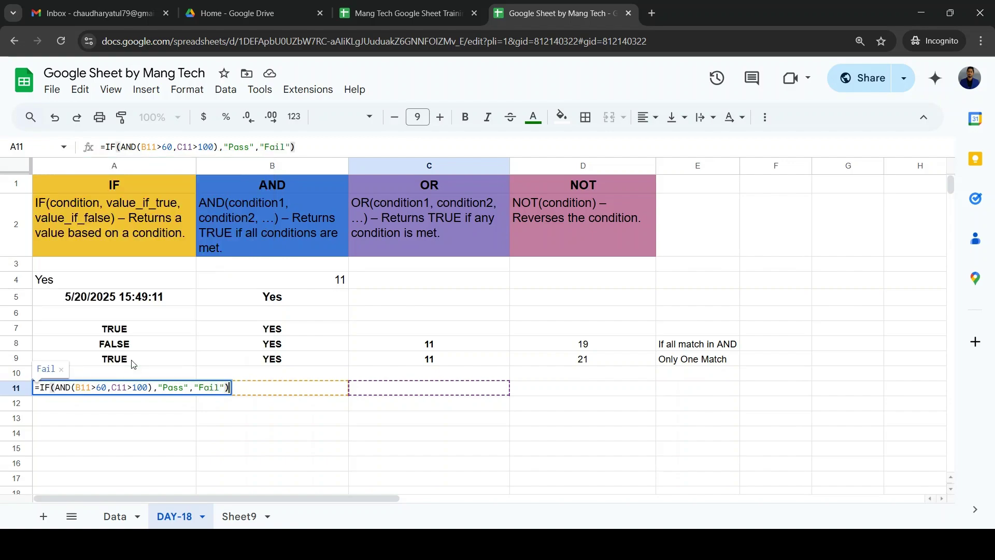
pyautogui.press('Return')
pyautogui.press('Up')
pyautogui.press('Right')
pyautogui.press('Left')
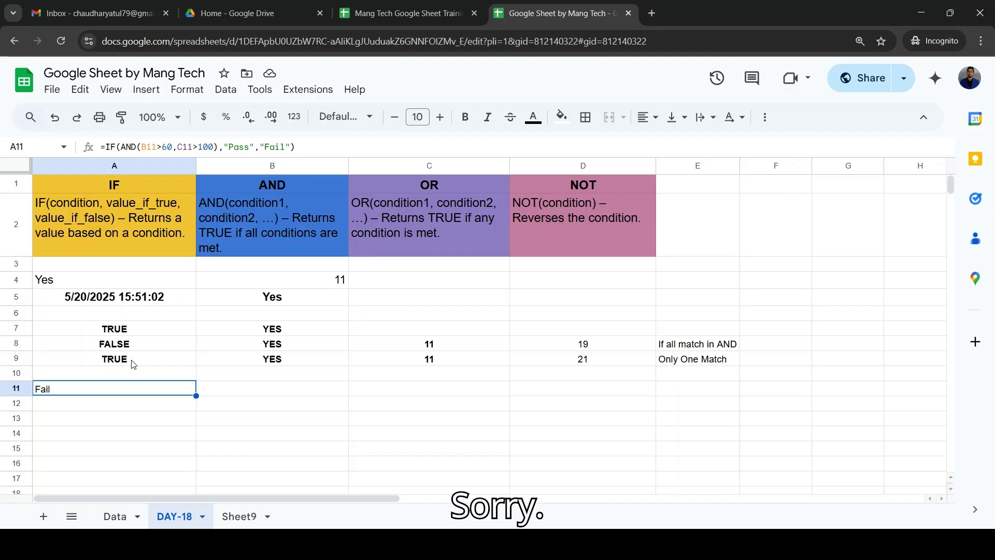
# - Enter the test values 66 in cell B11 and 101 in cell C11
pyautogui.press('Right')
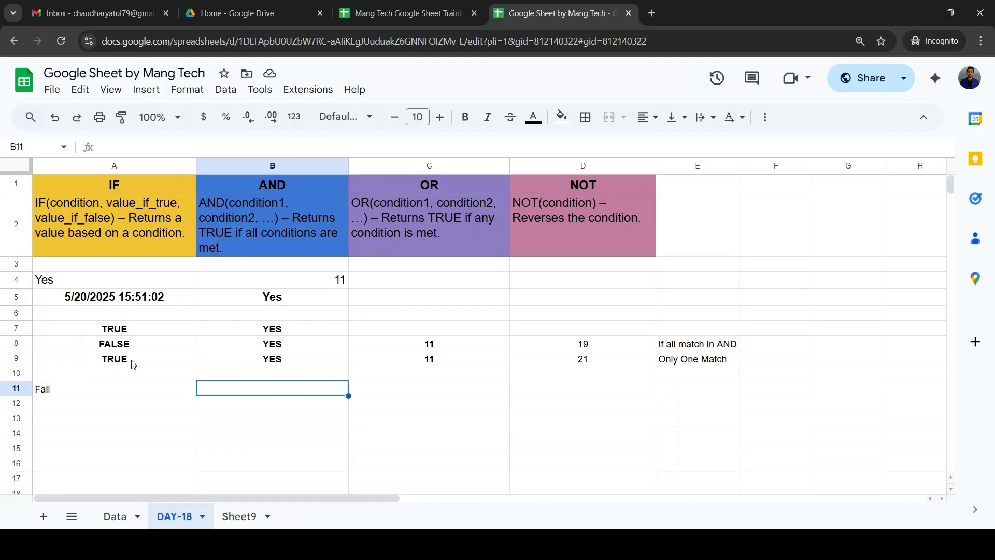
pyautogui.write('66')
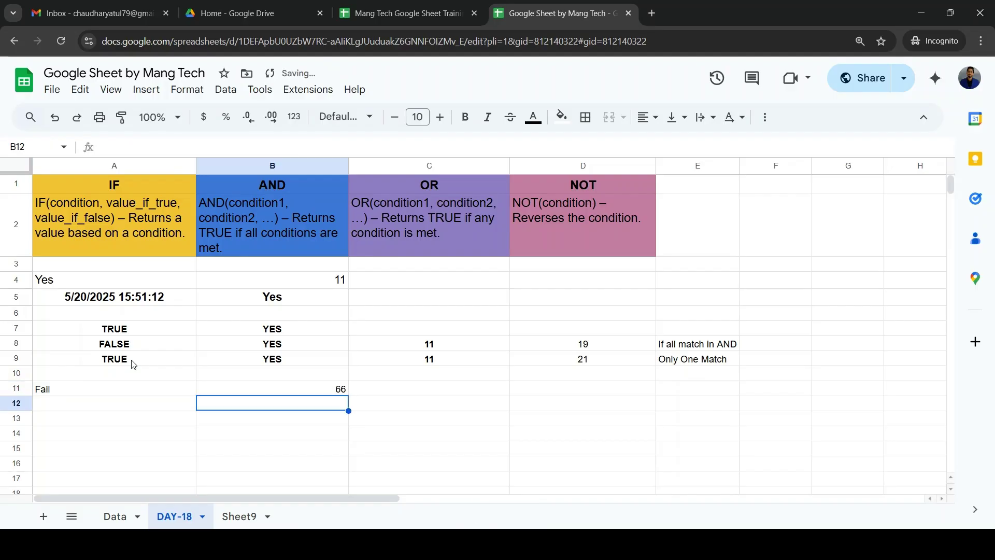
pyautogui.press('Left')
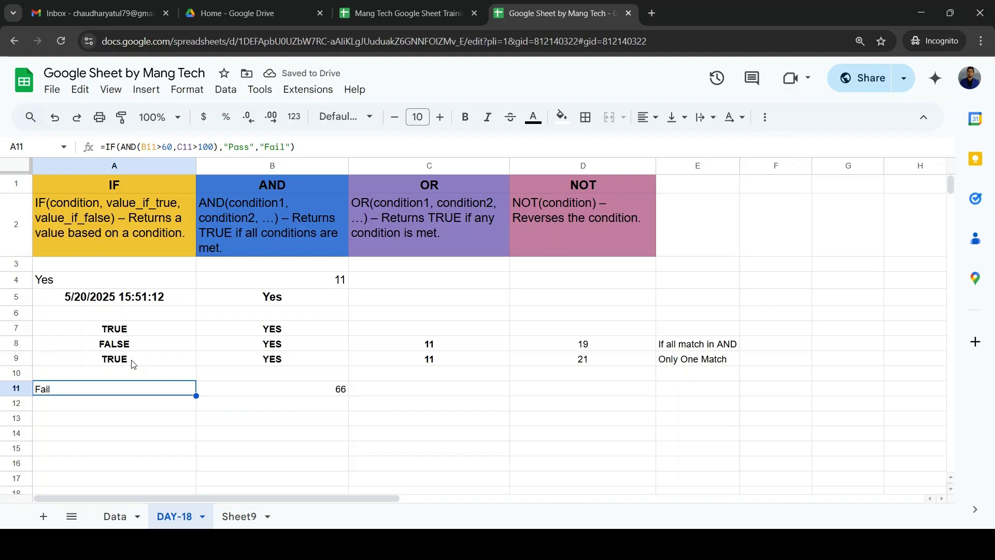
pyautogui.press('Right')
pyautogui.press('Right')
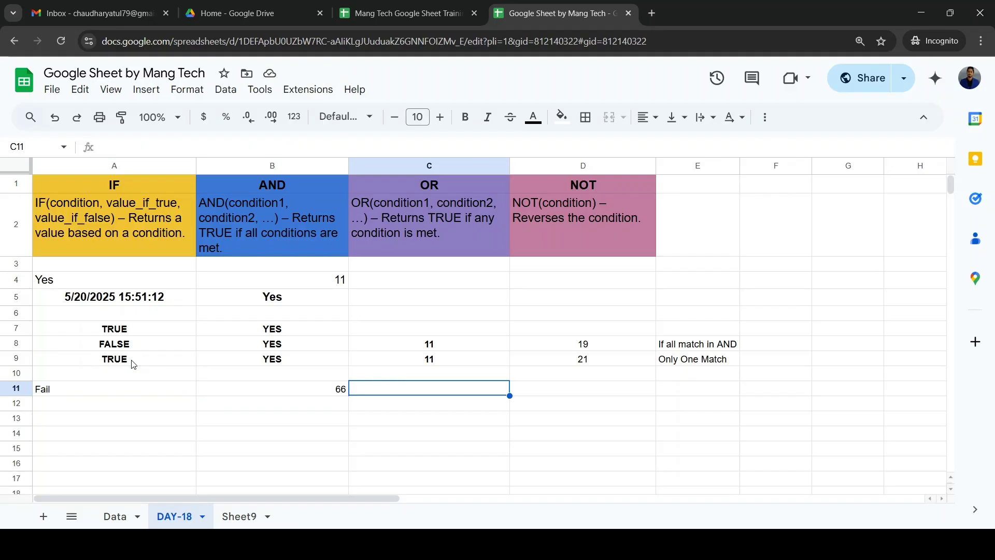
pyautogui.write('101')
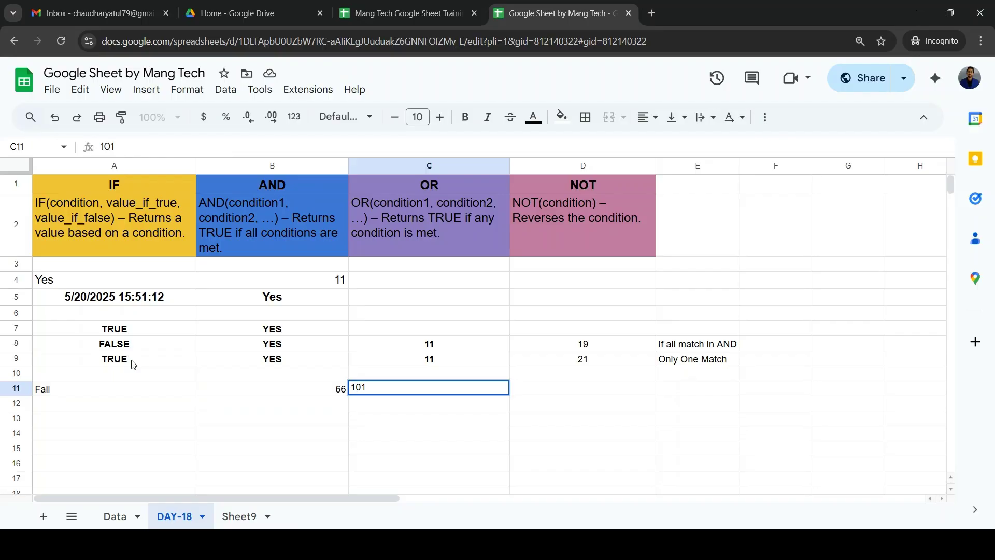
pyautogui.press('Return')
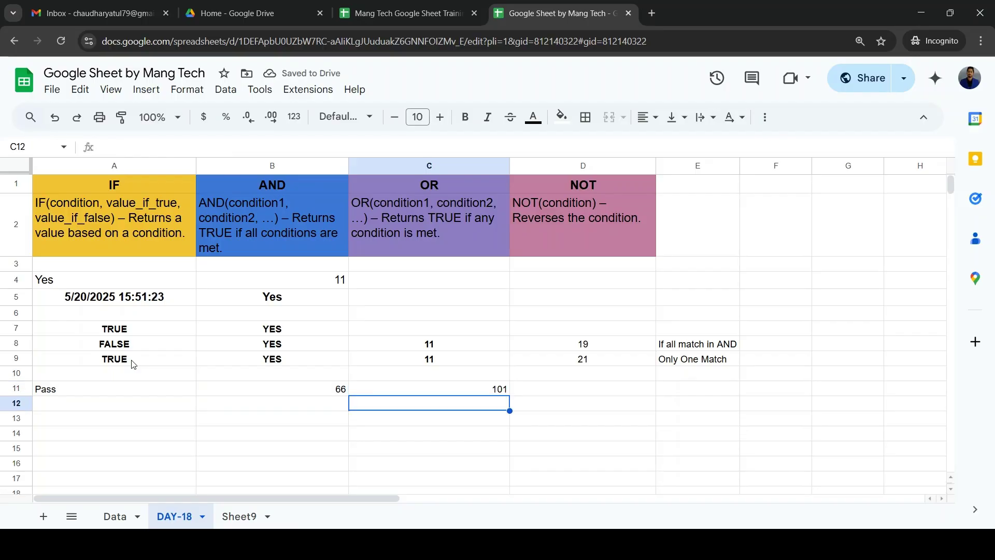
# - Format cells A11:C11 as bold with font size 12
pyautogui.press('Up')
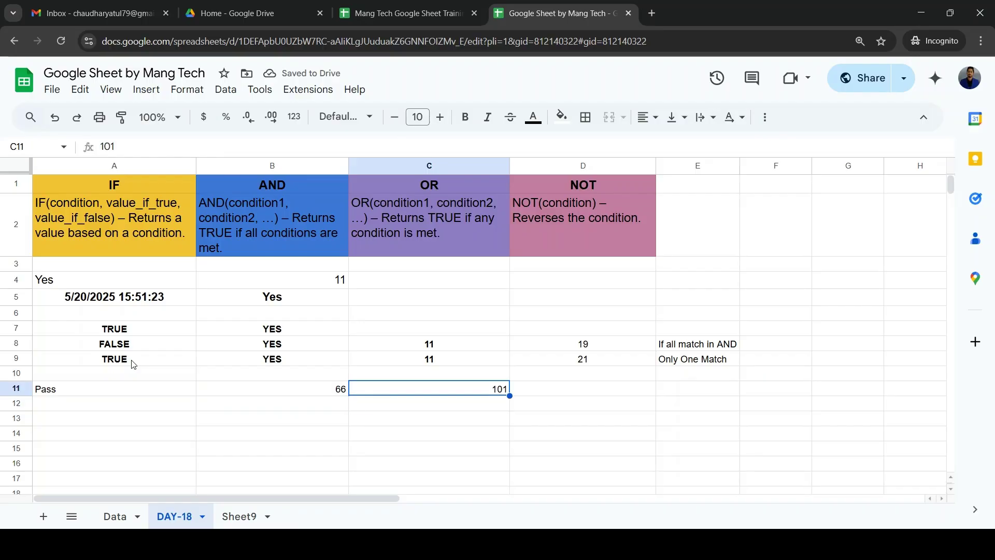
pyautogui.hotkey('shift', 'Left')
pyautogui.hotkey('shift', 'Left')
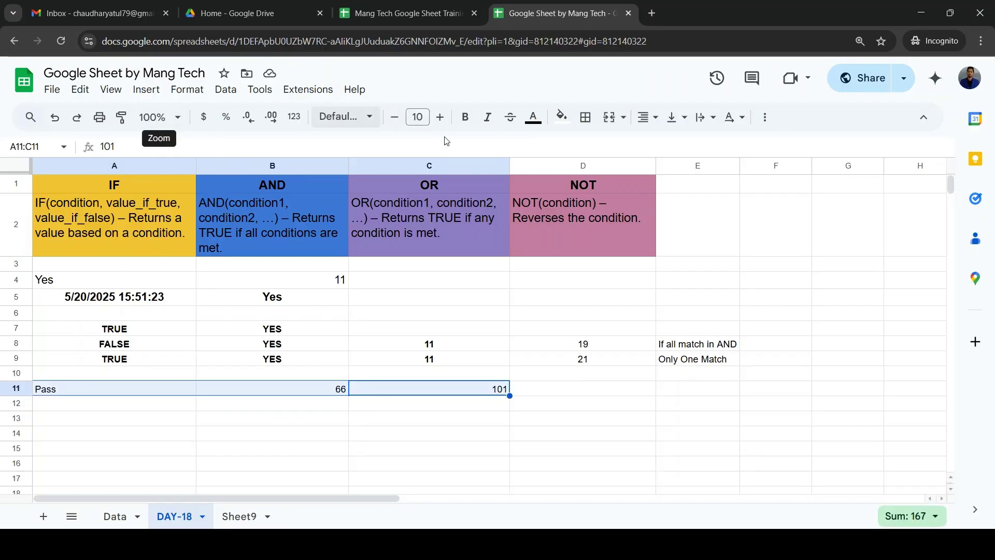
pyautogui.click(465, 116)
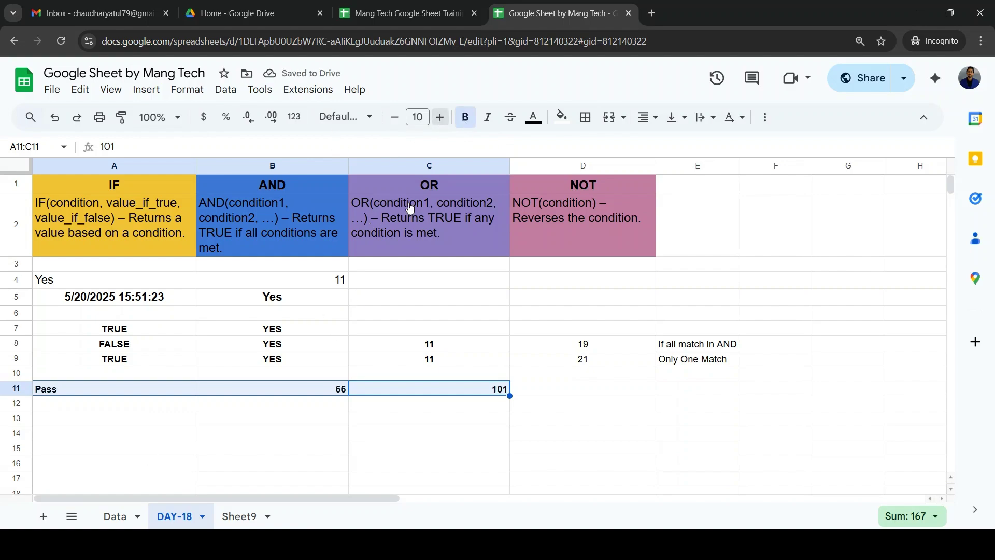
pyautogui.click(439, 117)
pyautogui.click(440, 117)
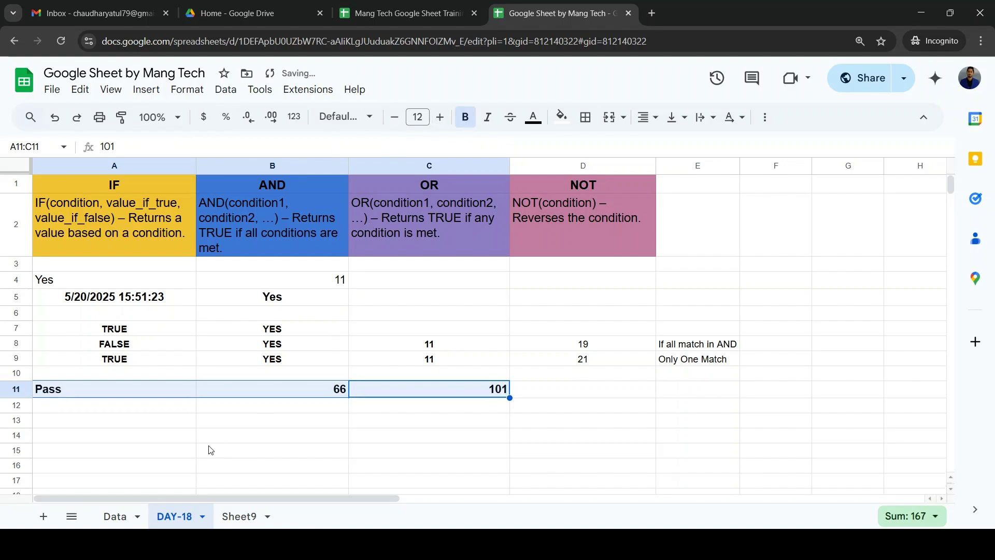
pyautogui.click(63, 411)
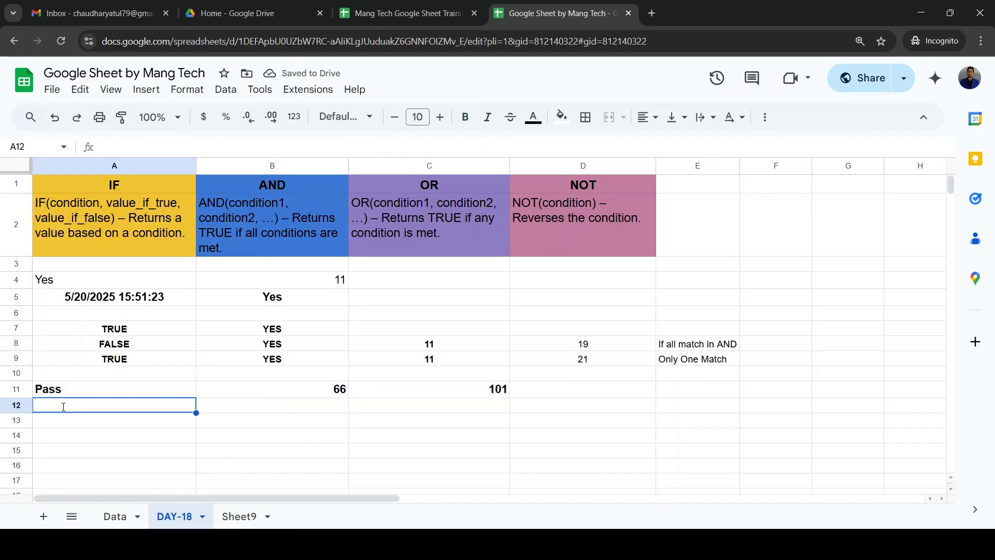
pyautogui.doubleClick(63, 407)
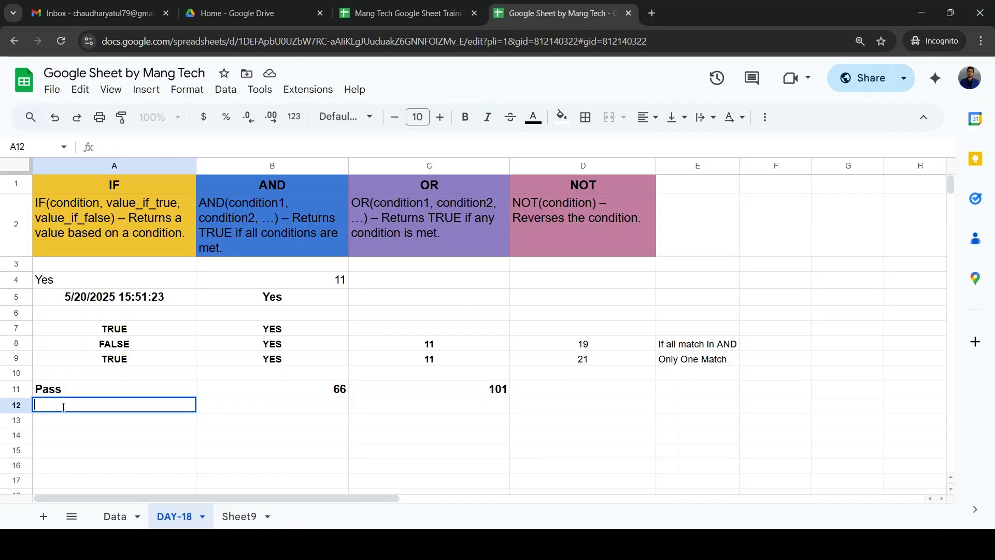
pyautogui.write('+or')
pyautogui.press('Tab')
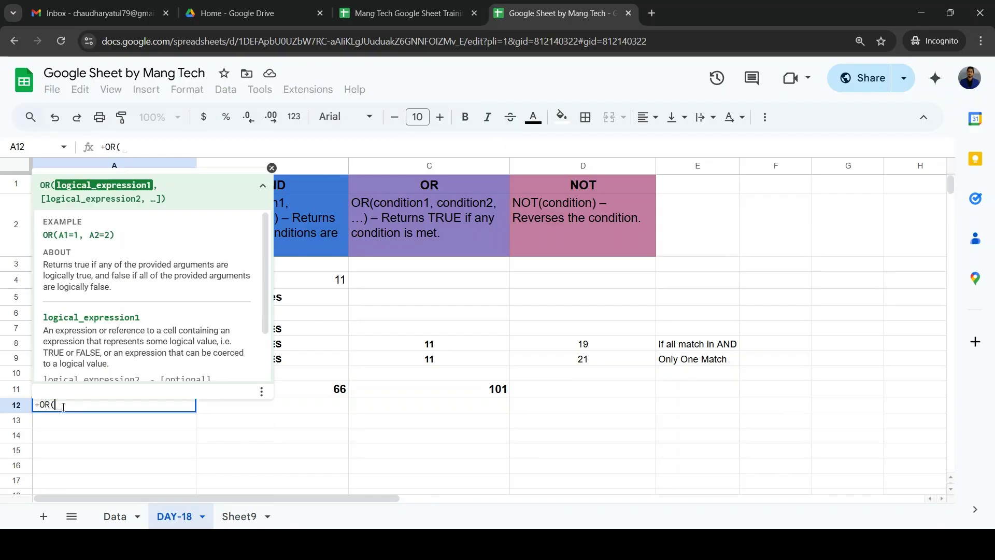
pyautogui.press('BackSpace')
pyautogui.press('BackSpace')
pyautogui.press('BackSpace')
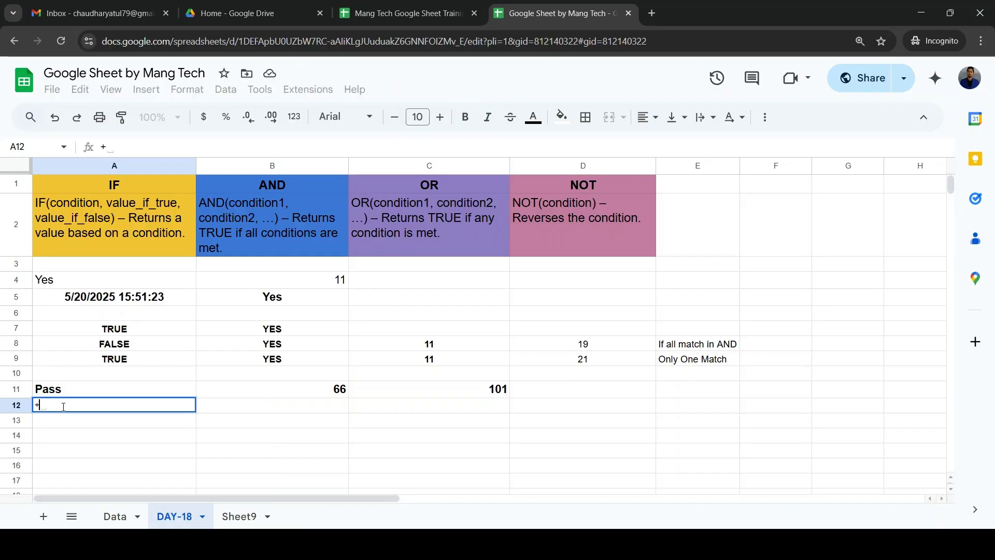
pyautogui.write('or')
pyautogui.press('BackSpace')
pyautogui.press('BackSpace')
pyautogui.press('BackSpace')
# - Start an OR formula in cell A12 with B12>60 as its first condition
pyautogui.write('=')
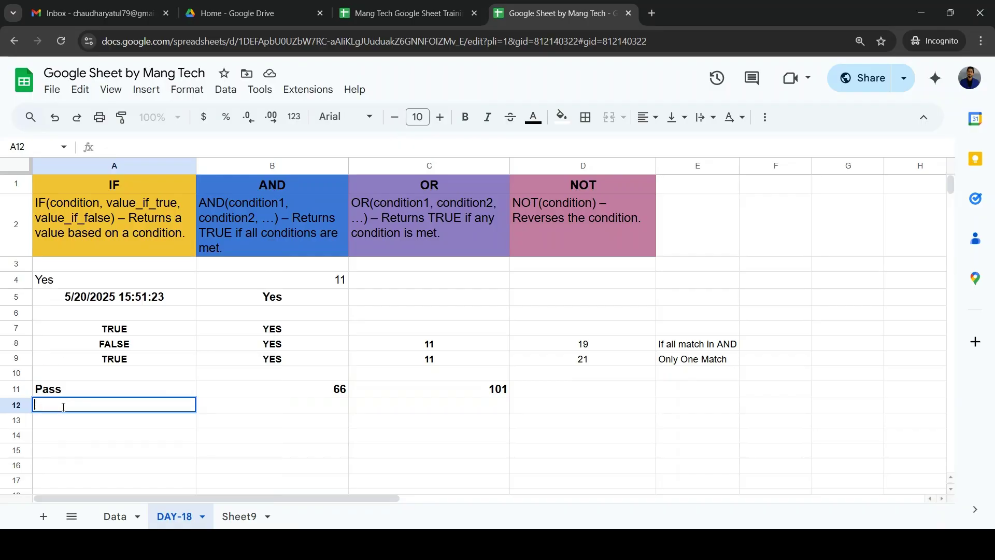
pyautogui.write('or')
pyautogui.press('Tab')
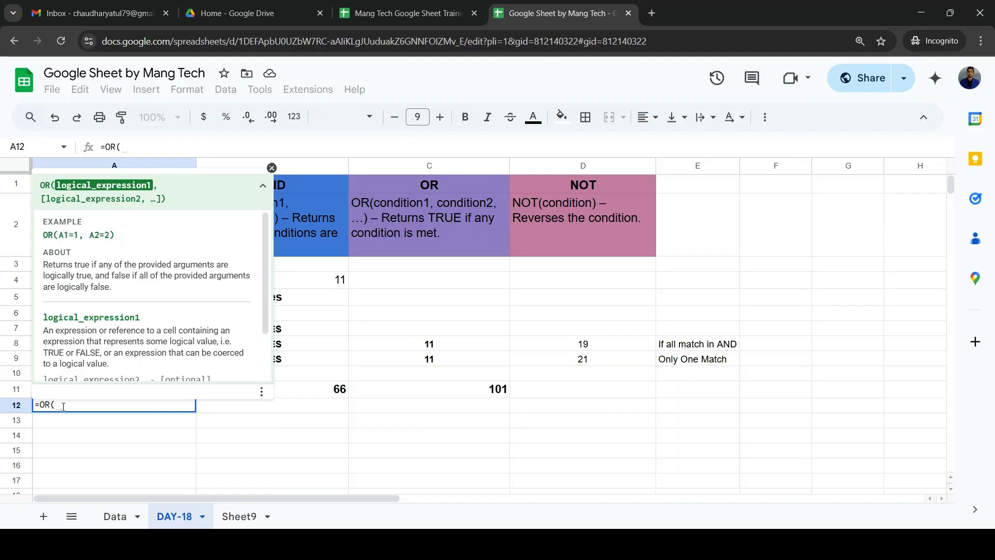
pyautogui.press('Right')
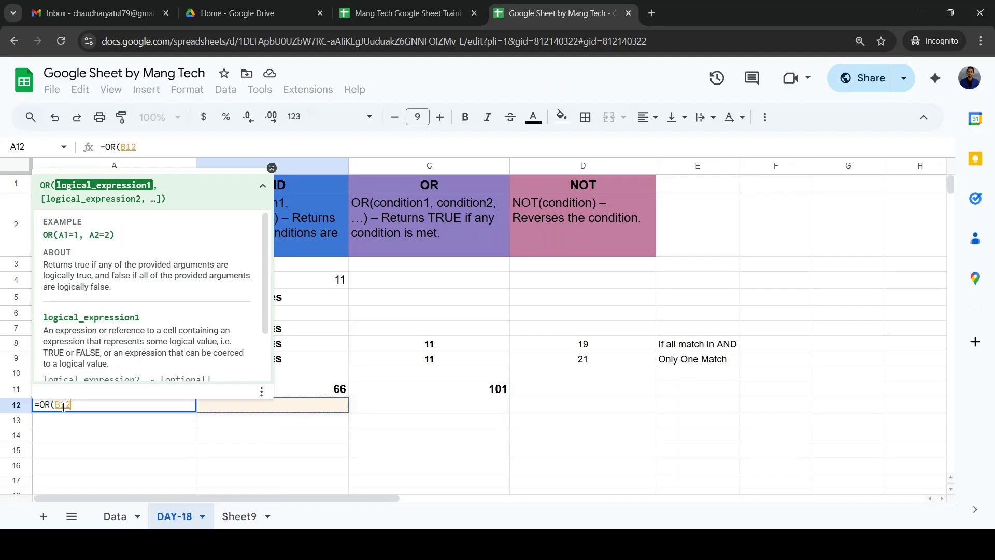
pyautogui.write('>')
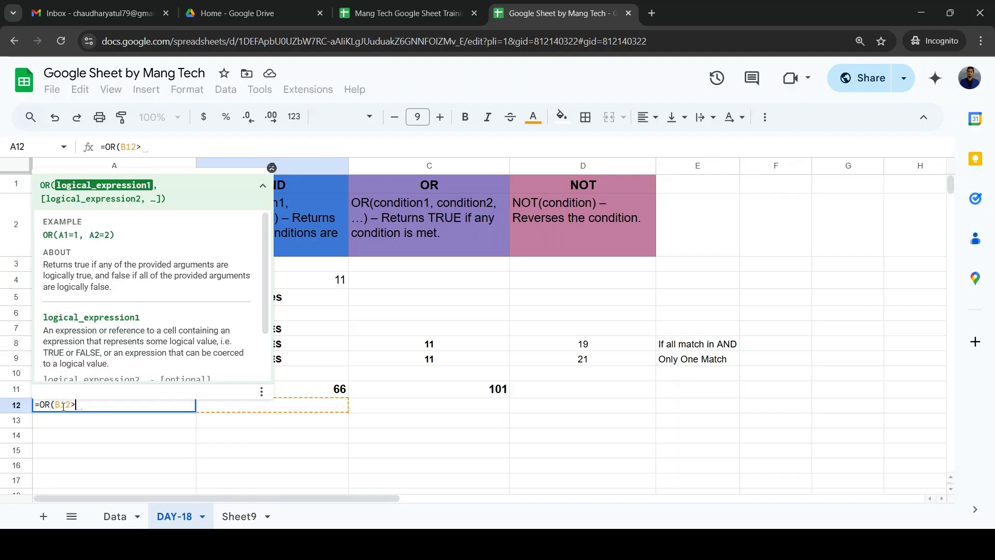
pyautogui.write('60,')
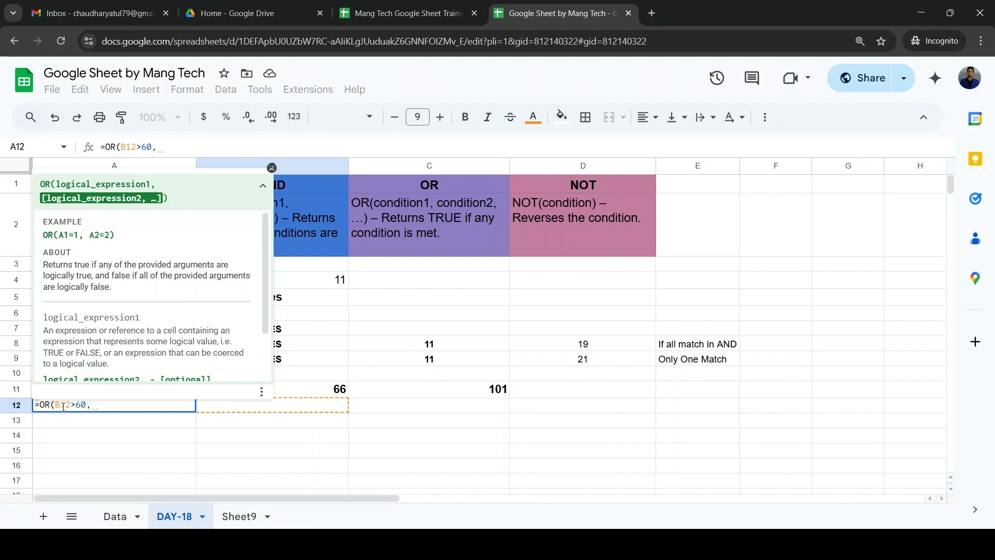
# - Add C12>80 as the second condition of the OR function in A12
pyautogui.press('Right')
pyautogui.press('Right')
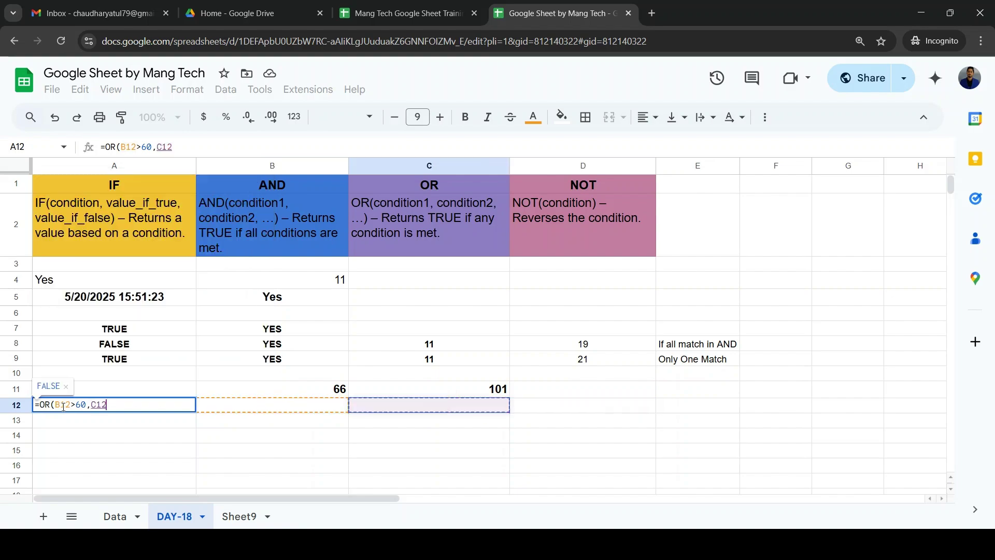
pyautogui.write('>')
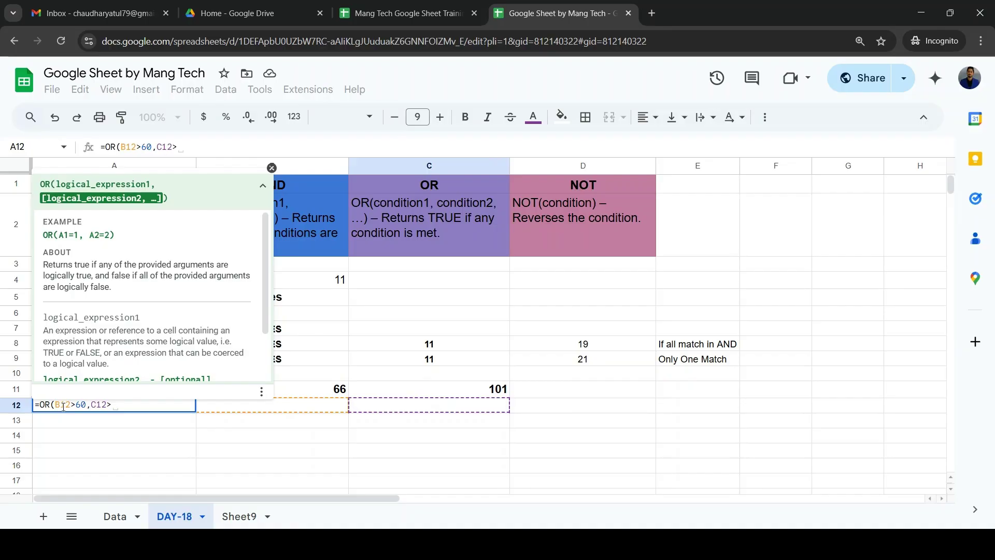
pyautogui.write('80')
pyautogui.write(',')
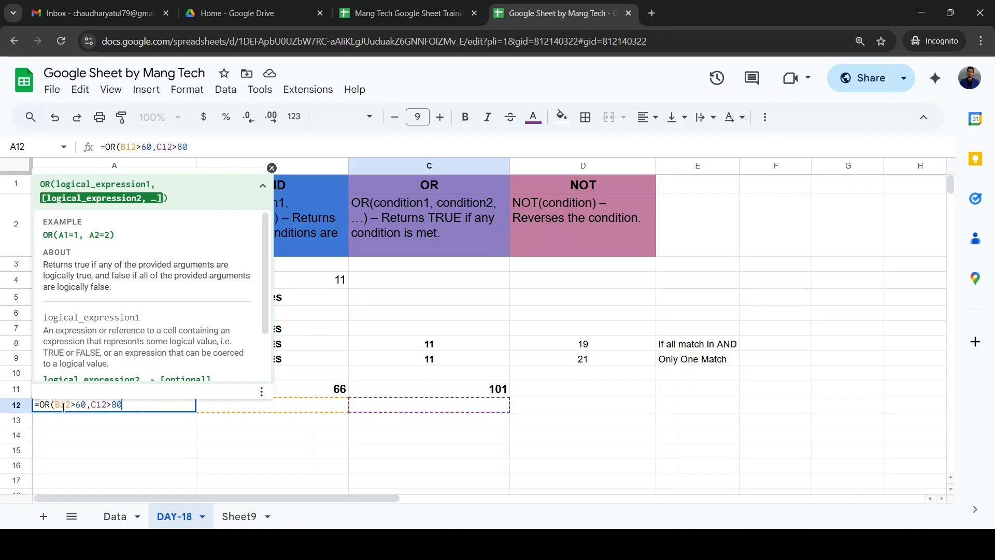
# - Close the OR function in A12, append the results "Pass" and "Fail" with a closing parenthesis, and try to commit the formula
pyautogui.write('),"Pass"')
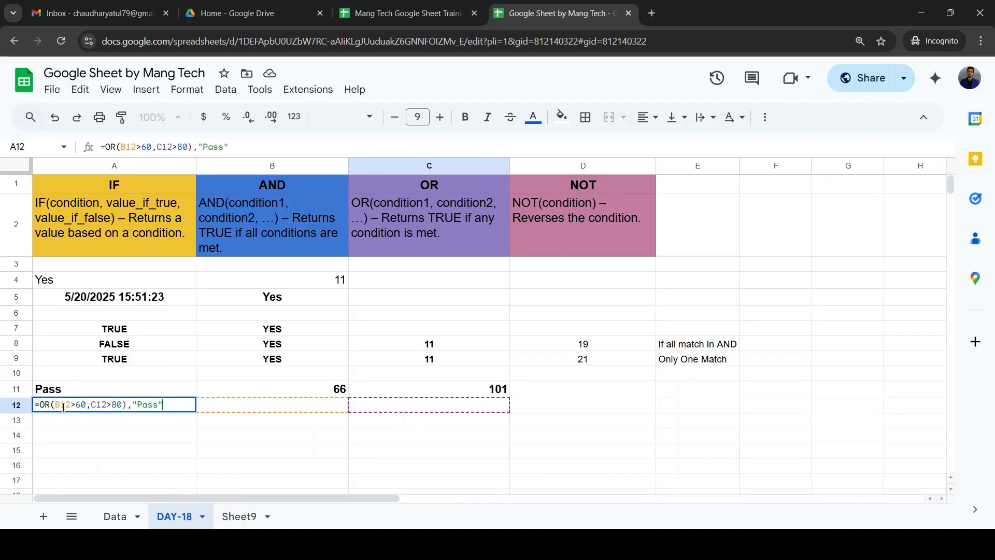
pyautogui.write(',"')
pyautogui.write('Fa')
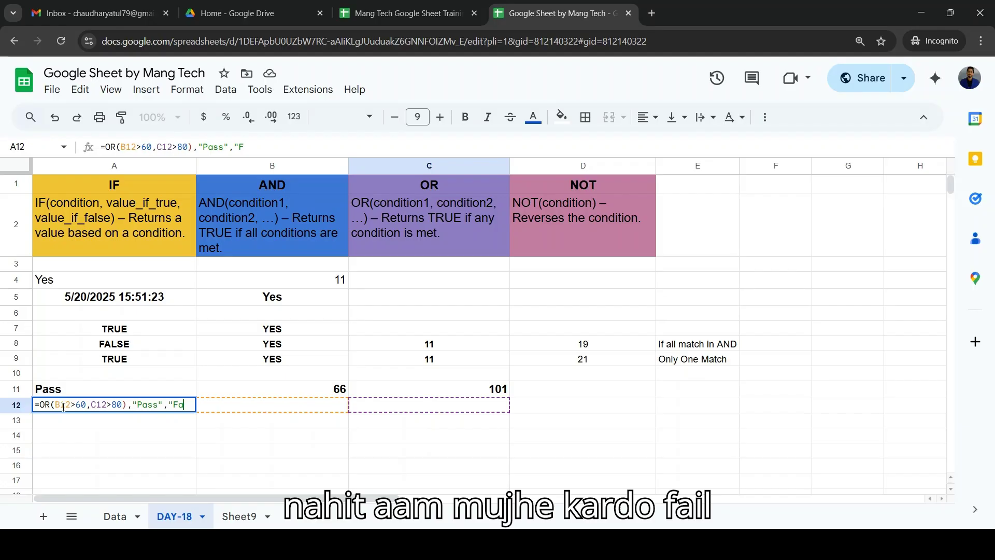
pyautogui.write('il")')
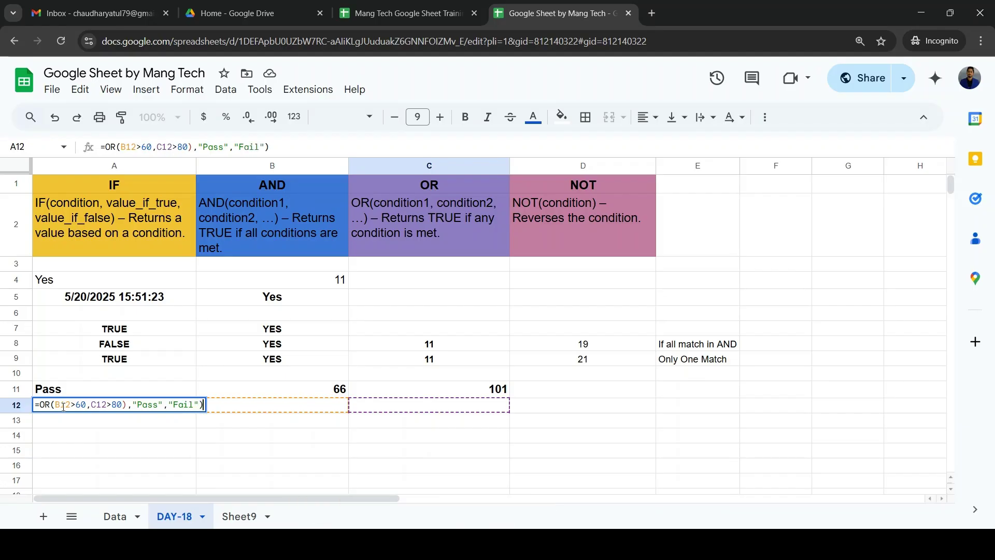
pyautogui.press('Return')
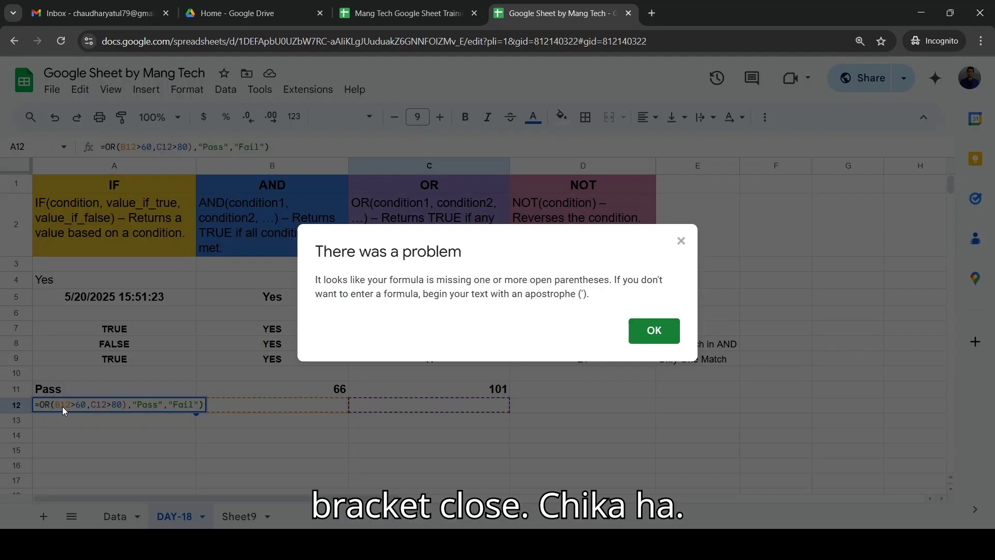
pyautogui.press('Return')
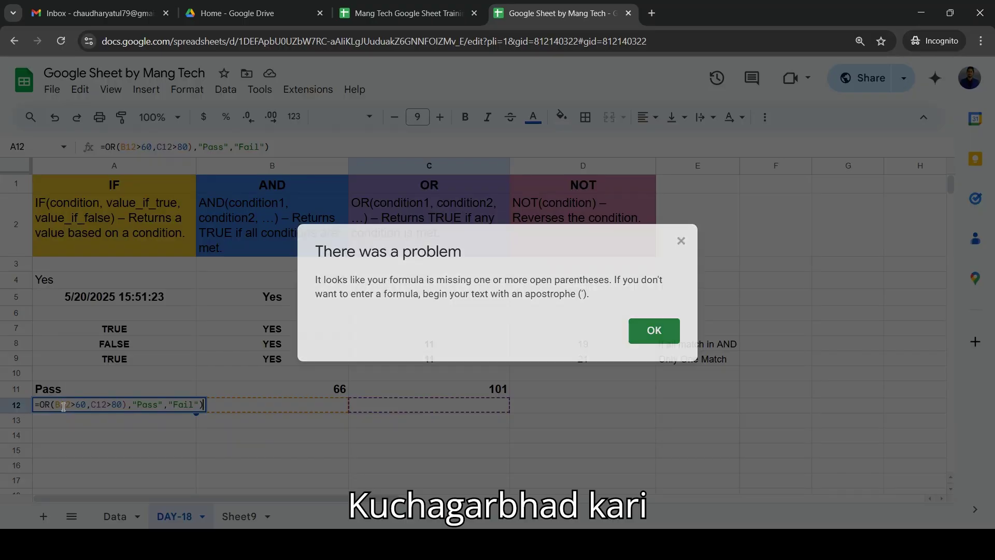
# - Wrap the OR function in A12 in an IF so the formula reads =If(OR(B12>60,C12>80),"Pass","Fail")
pyautogui.click(40, 404)
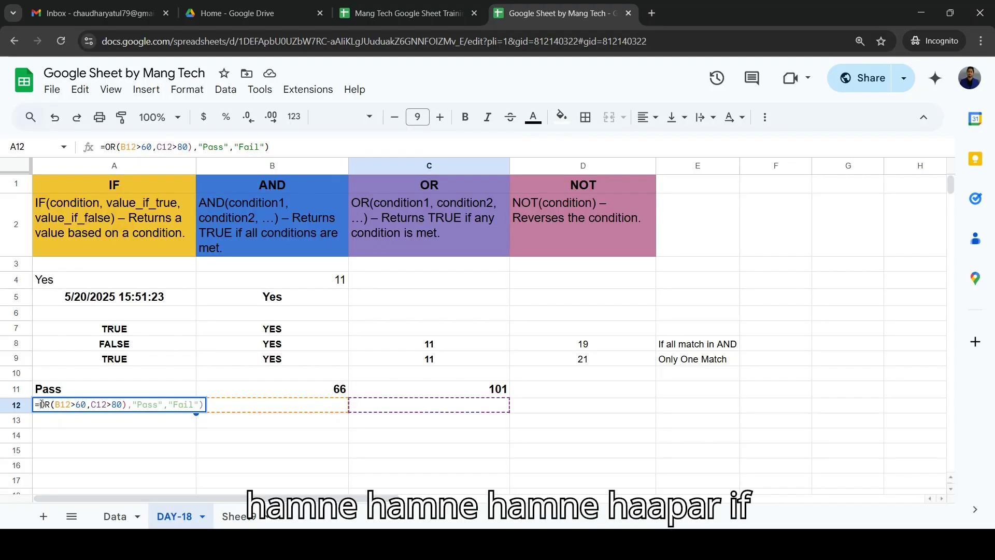
pyautogui.write('If(')
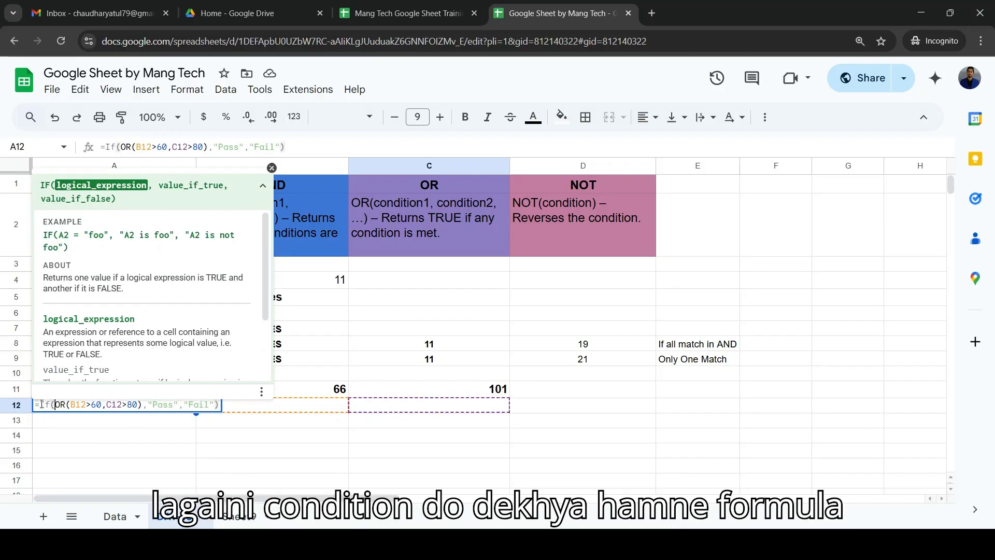
pyautogui.press('Right')
pyautogui.press('Right')
pyautogui.press('Right')
pyautogui.press('Right')
pyautogui.press('Right')
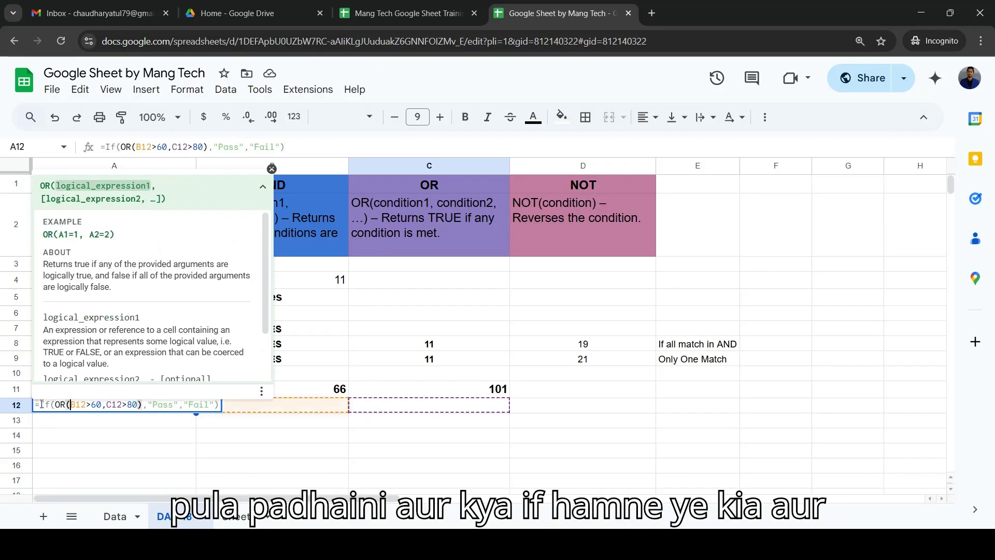
pyautogui.click(42, 404)
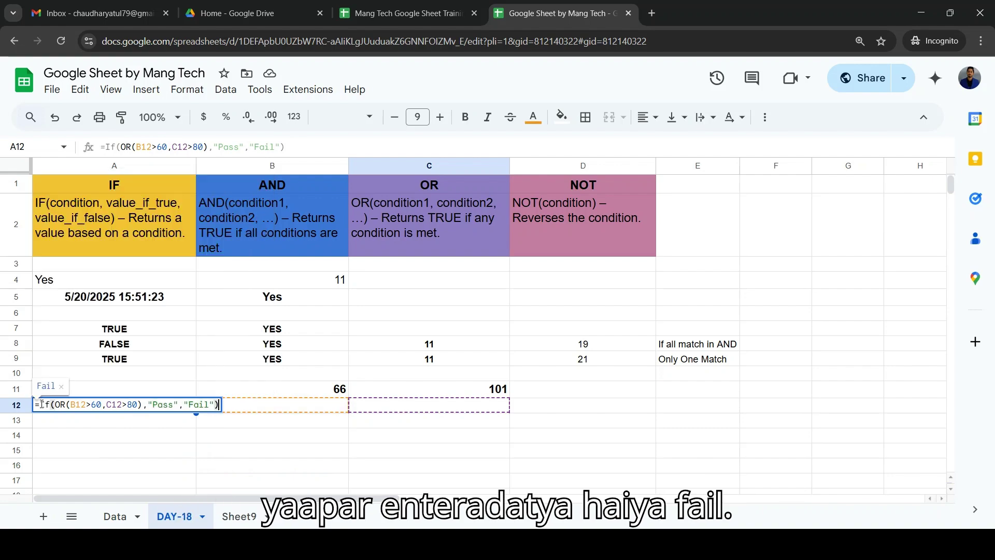
pyautogui.press('Return')
# - Enter the test value 66 in cell B12 and leave C12 empty
pyautogui.click(42, 405)
pyautogui.press('Right')
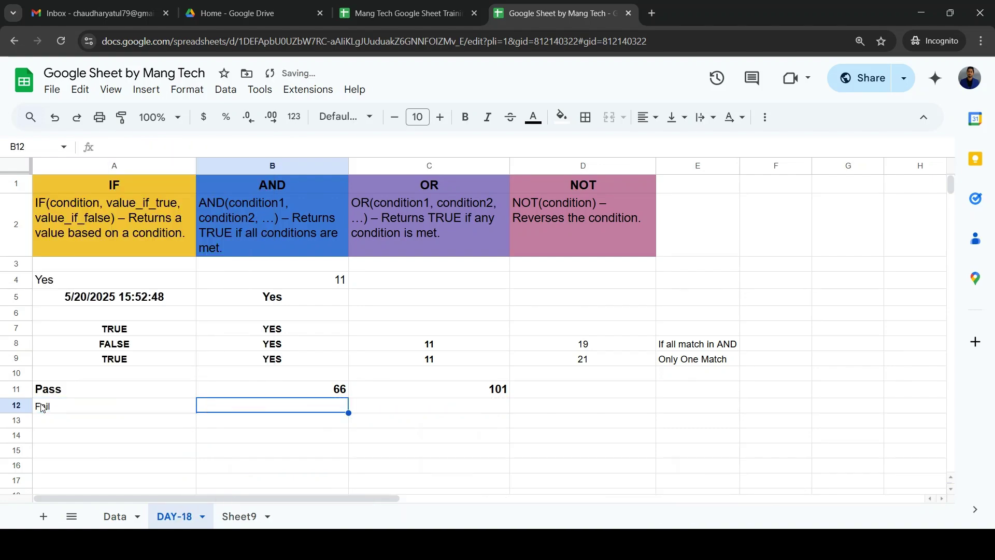
pyautogui.write('66')
pyautogui.press('Tab')
pyautogui.press('Right')
pyautogui.press('Left')
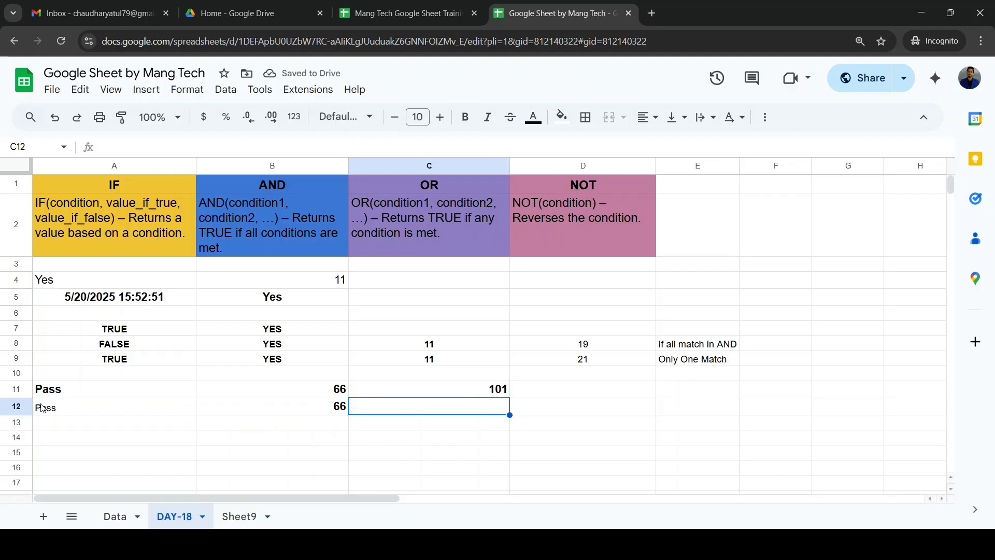
# - Copy the formatting of cell A11 onto cell A12
pyautogui.click(72, 392)
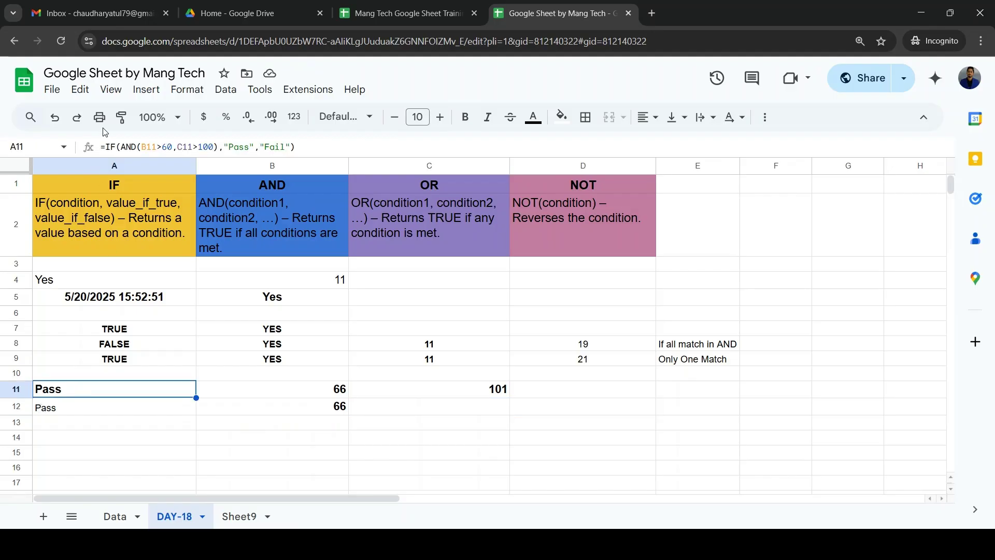
pyautogui.click(121, 116)
pyautogui.click(114, 406)
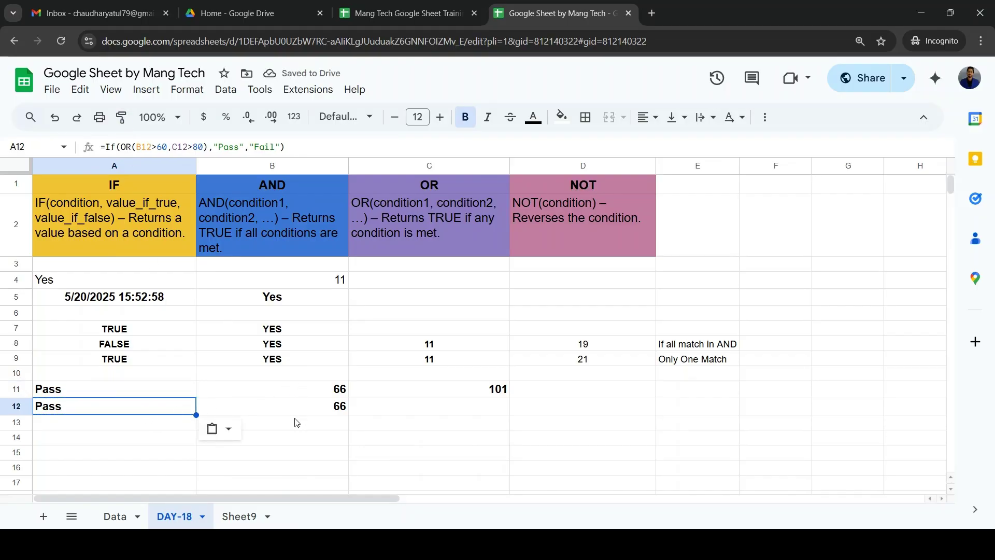
# - Fill the whole of row 12 with a light yellow background color
pyautogui.click(283, 411)
pyautogui.hotkey('shift', 'space')
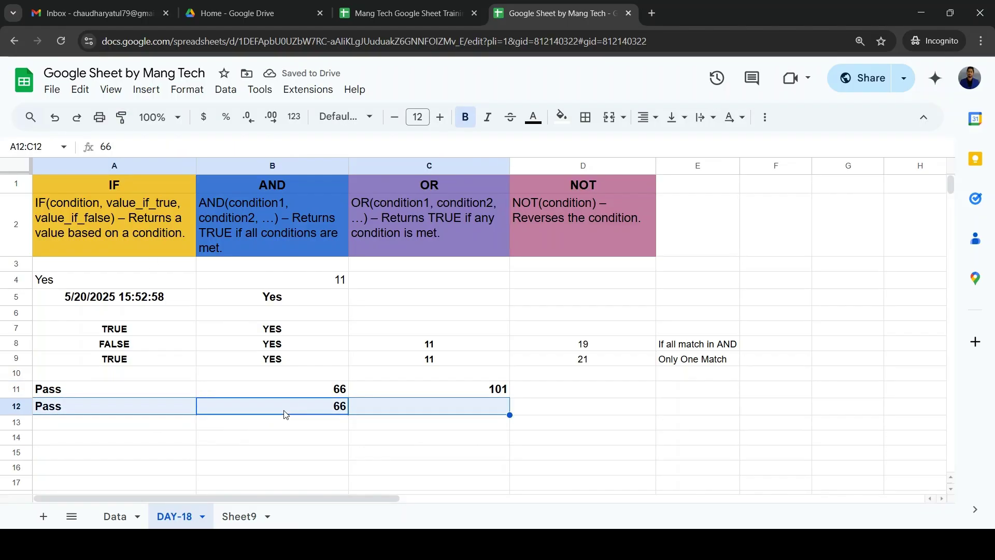
pyautogui.hotkey('shift', 'space')
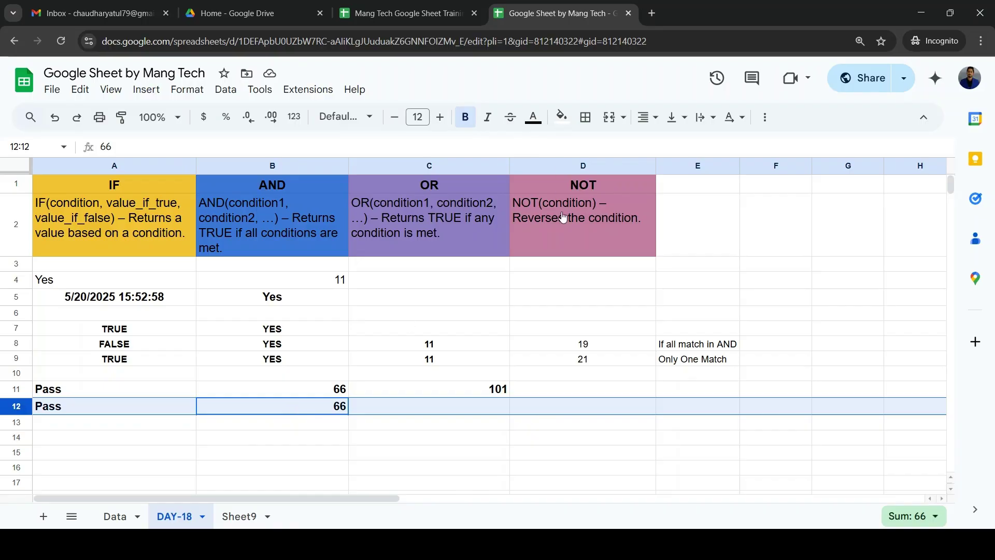
pyautogui.click(561, 117)
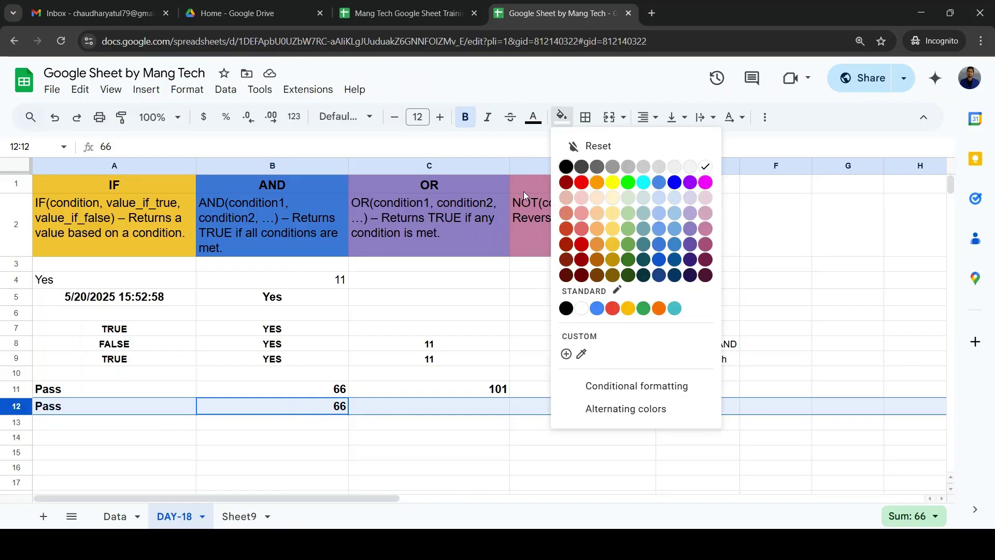
pyautogui.click(613, 229)
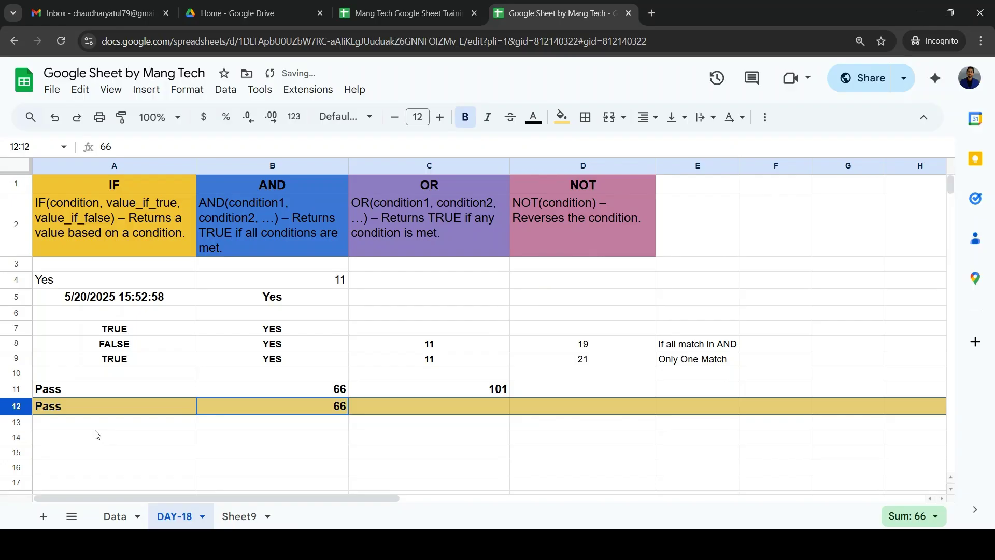
# - Examine the IF with OR formula in A12 and its test value in B12
pyautogui.press('Down')
pyautogui.press('Up')
pyautogui.press('Right')
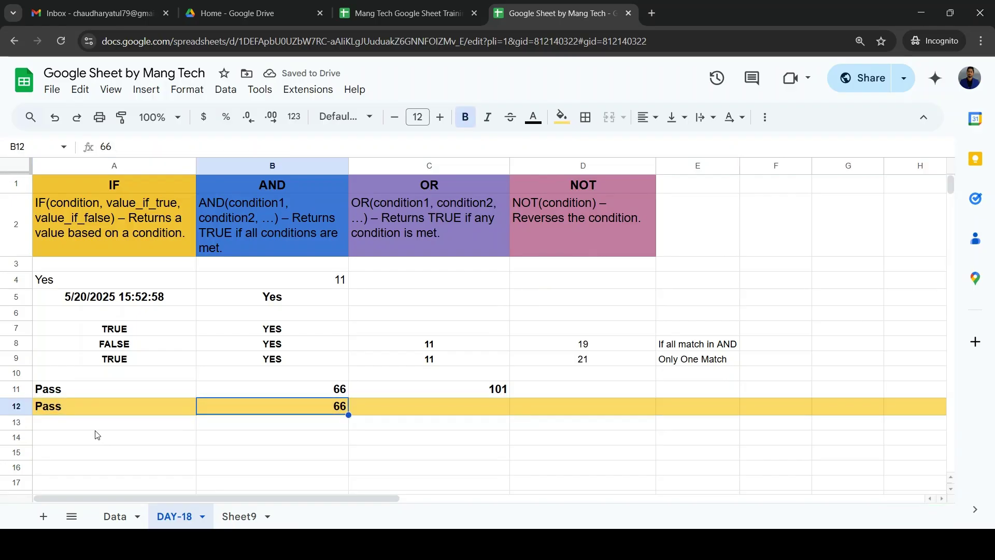
pyautogui.hotkey('shift', 'Right')
pyautogui.press('Left')
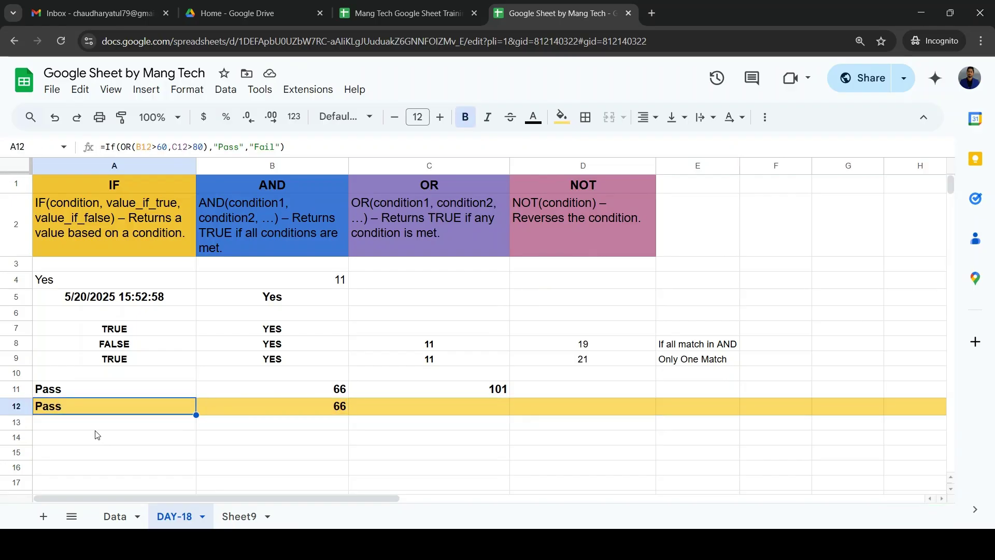
pyautogui.press('Right')
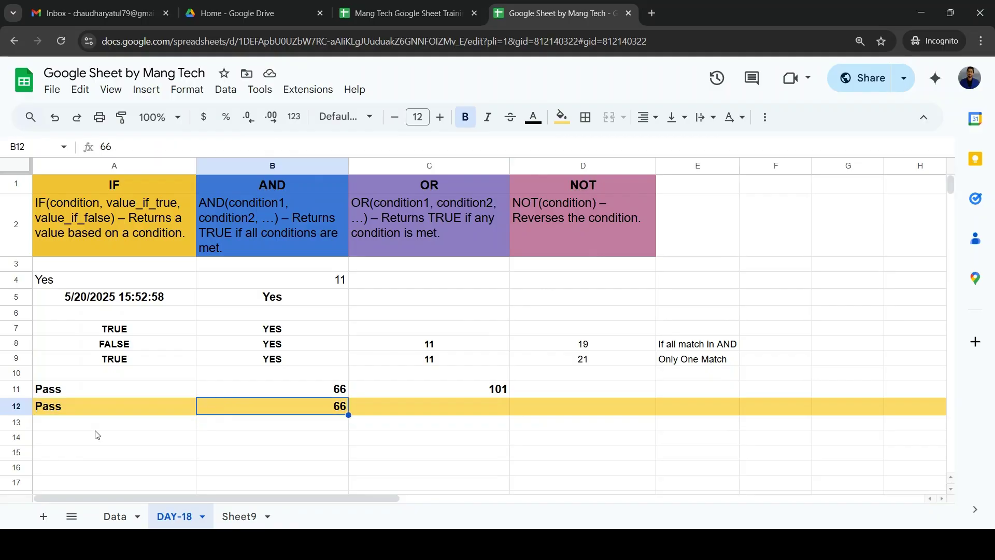
pyautogui.press('Up')
pyautogui.press('Down')
pyautogui.press('Left')
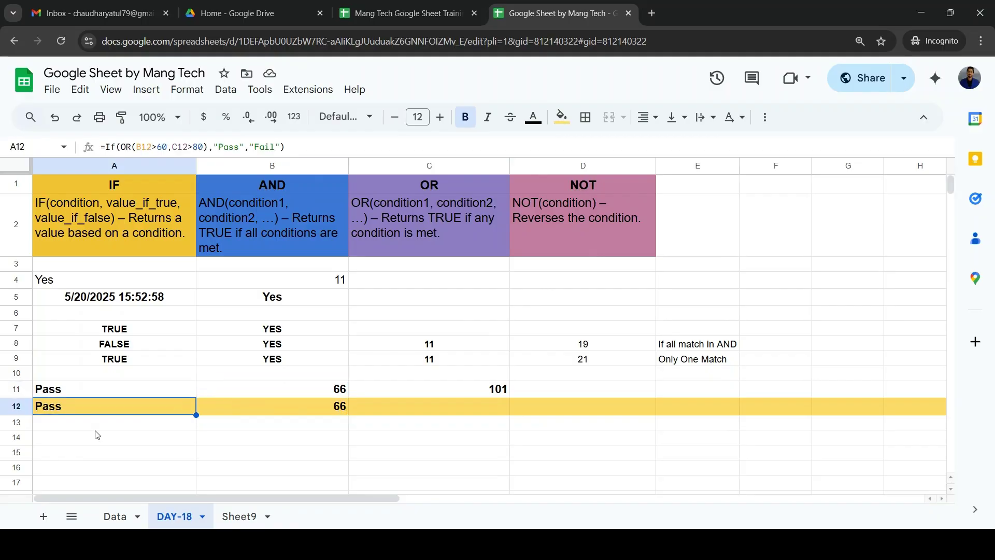
# - Convert the formulas in A11 and A12 to plain text by prefixing each with an apostrophe
pyautogui.press('Up')
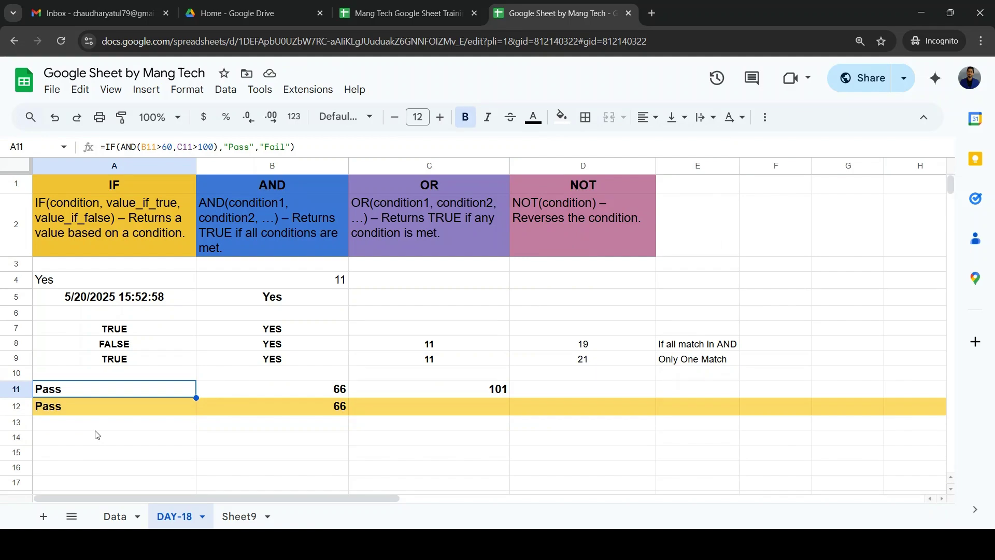
pyautogui.press('F2')
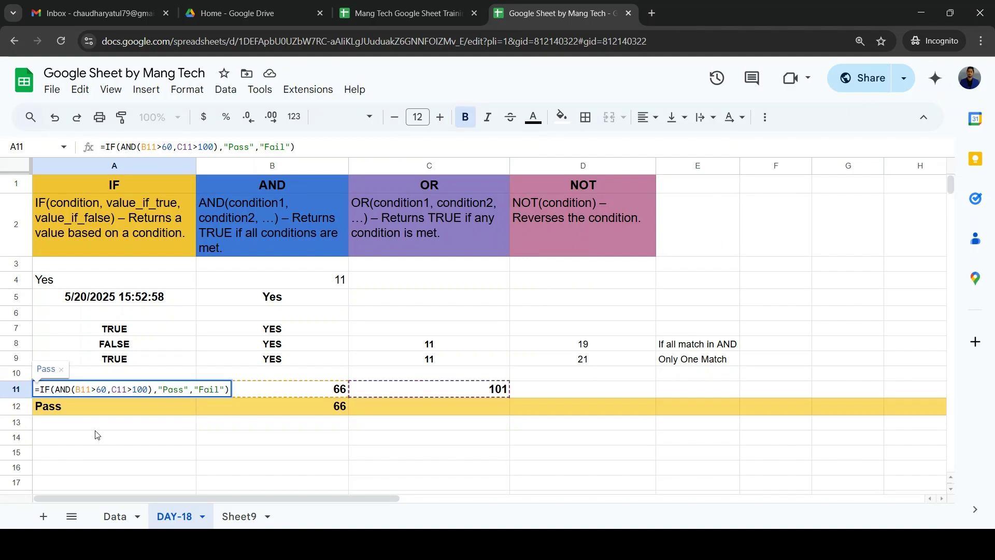
pyautogui.press('Home')
pyautogui.write("'")
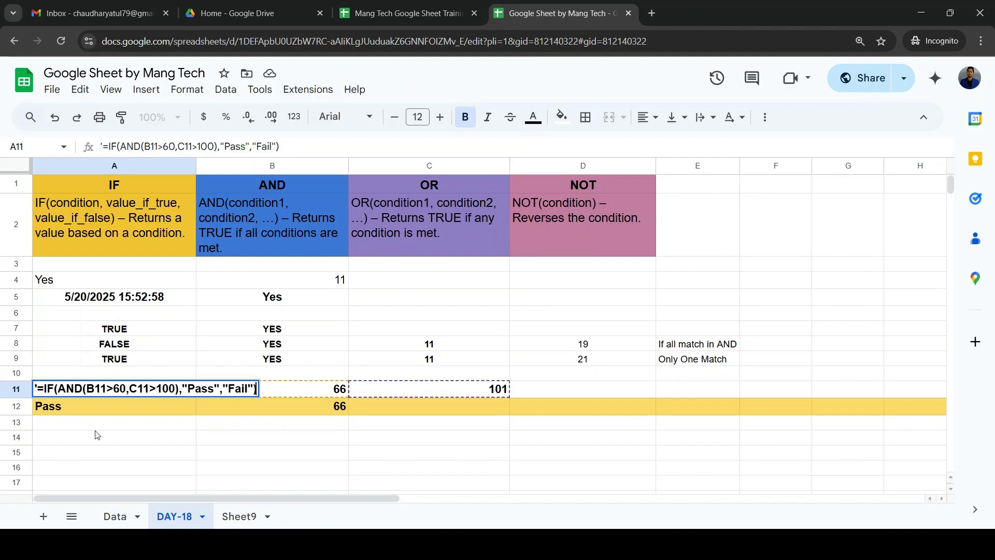
pyautogui.press('Return')
pyautogui.press('F2')
pyautogui.press('Home')
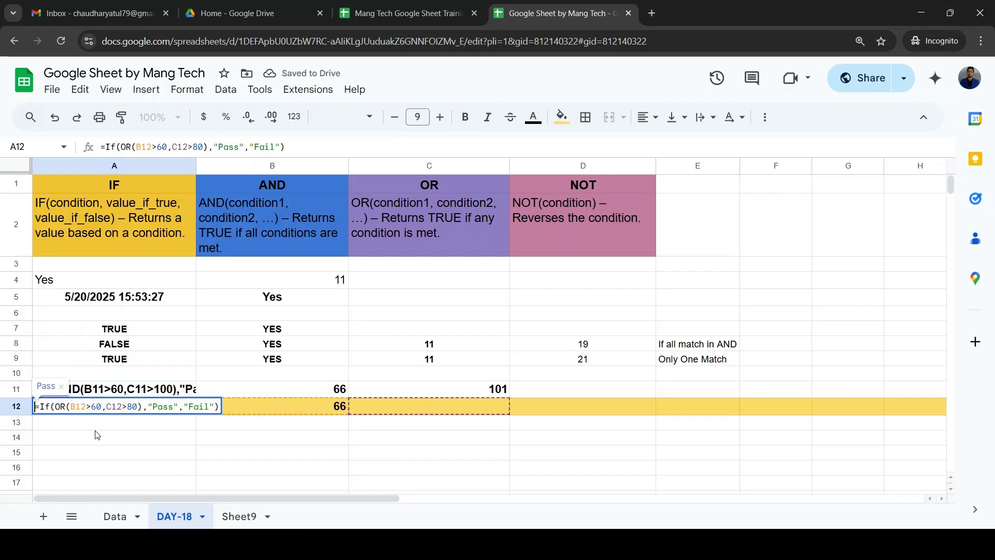
pyautogui.write("'")
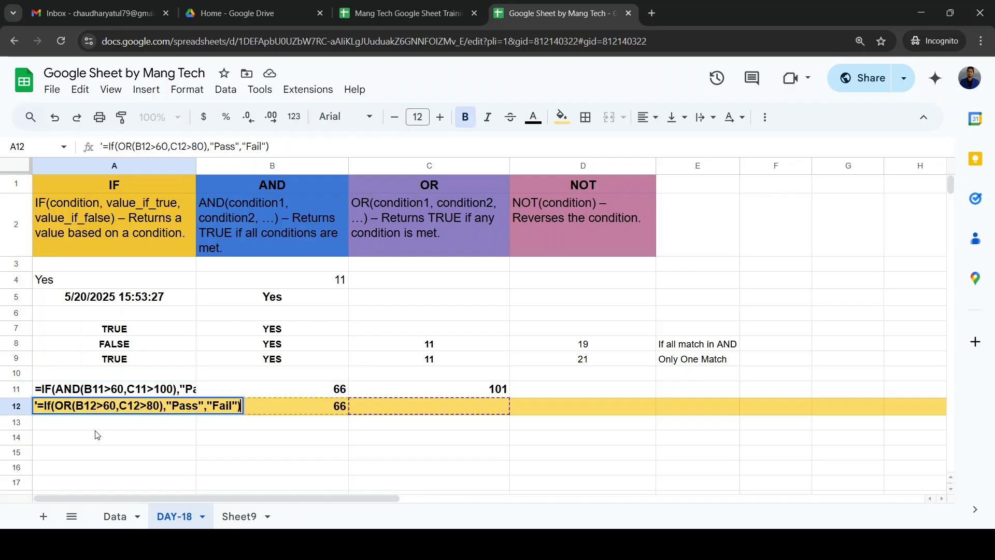
pyautogui.press('Return')
# - Convert the AND formula in cell A7 to plain text by prefixing it with an apostrophe
pyautogui.press('Up')
pyautogui.press('Up')
pyautogui.press('Up')
pyautogui.press('Up')
pyautogui.press('Up')
pyautogui.press('Up')
pyautogui.press('Up')
pyautogui.press('Up')
pyautogui.press('Down')
pyautogui.press('Down')
pyautogui.hotkey('ctrl', 'f')
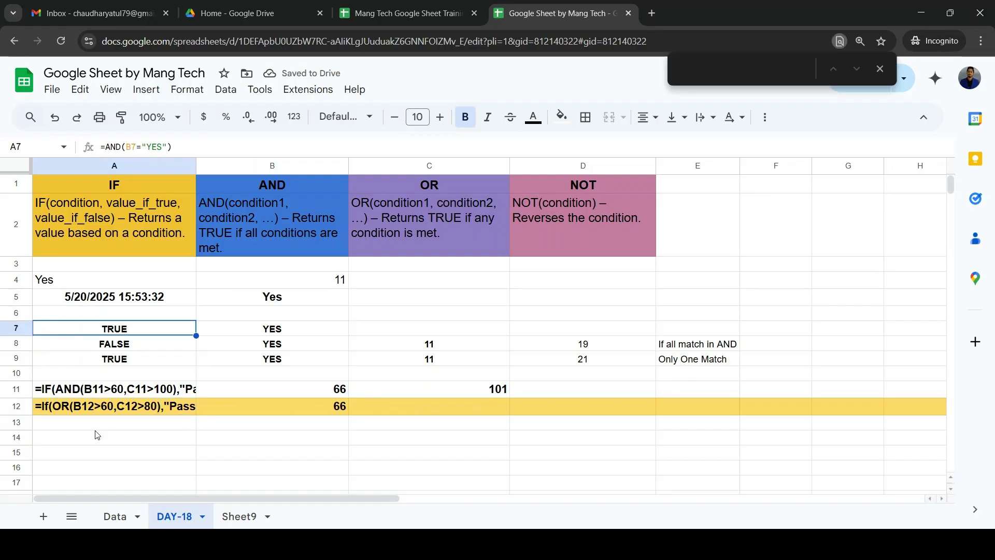
pyautogui.press('Escape')
pyautogui.press('Down')
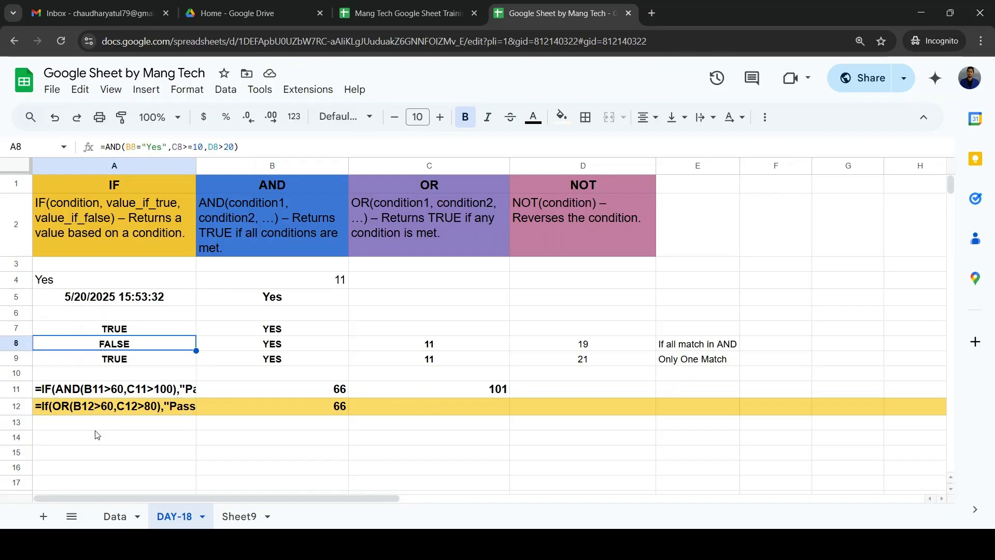
pyautogui.press('Up')
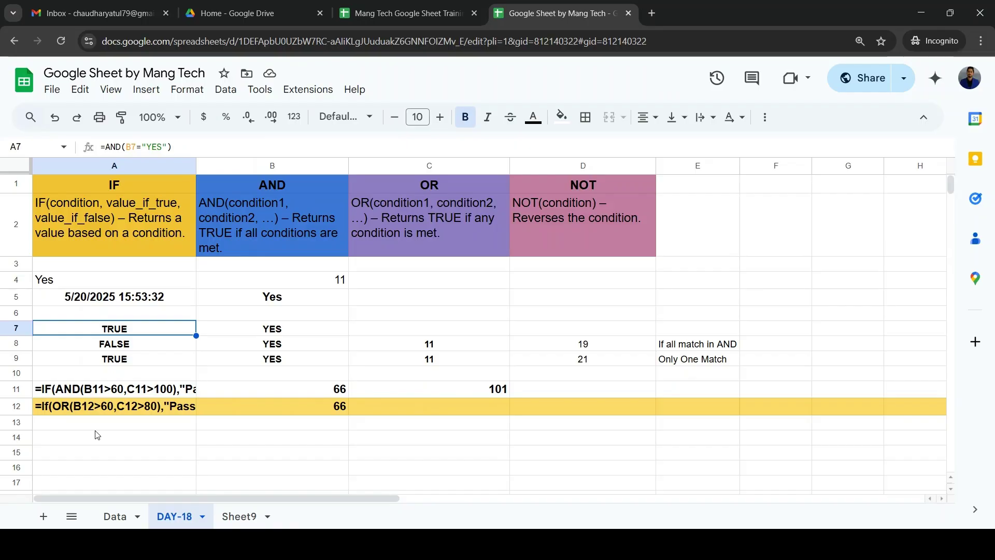
pyautogui.press('F2')
pyautogui.press('Home')
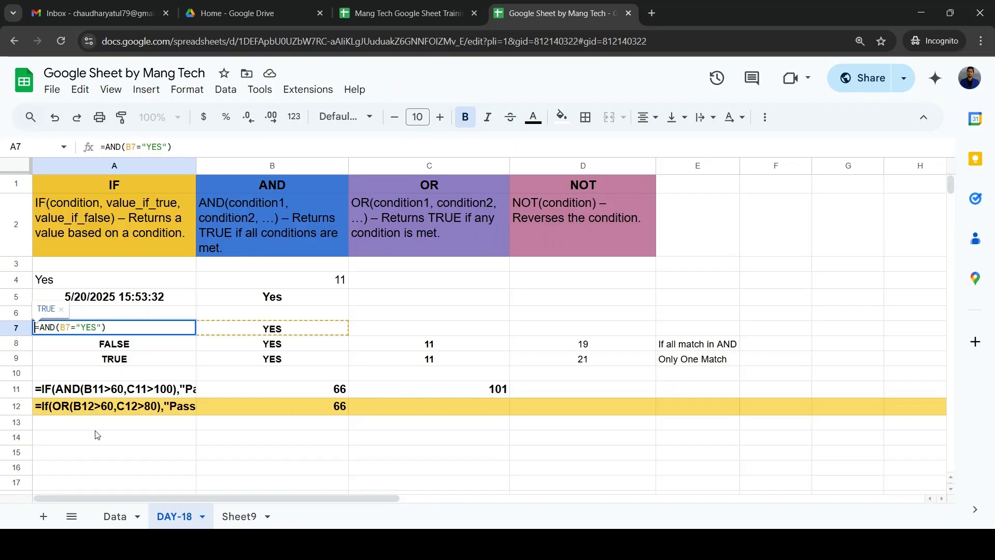
pyautogui.write("'")
pyautogui.press('Return')
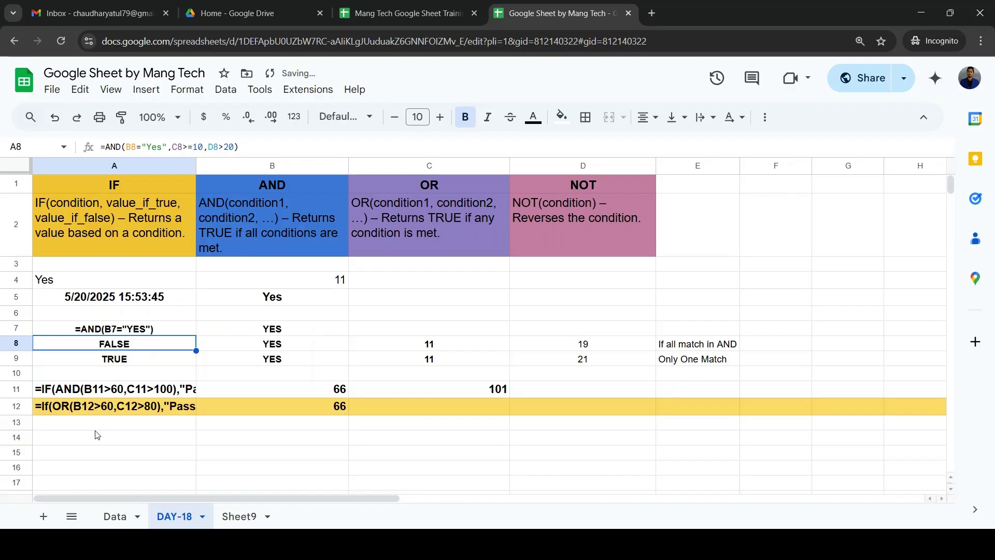
# - Convert the AND formula in A8 and the OR formula in A9 to plain text with leading apostrophes
pyautogui.press('F2')
pyautogui.press('Home')
pyautogui.write("'")
pyautogui.press('Return')
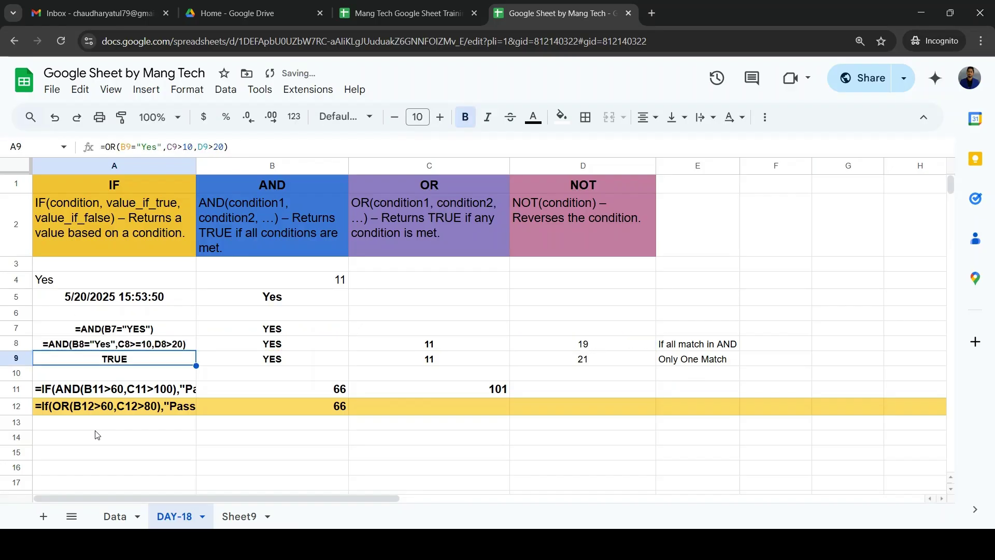
pyautogui.press('F2')
pyautogui.press('Home')
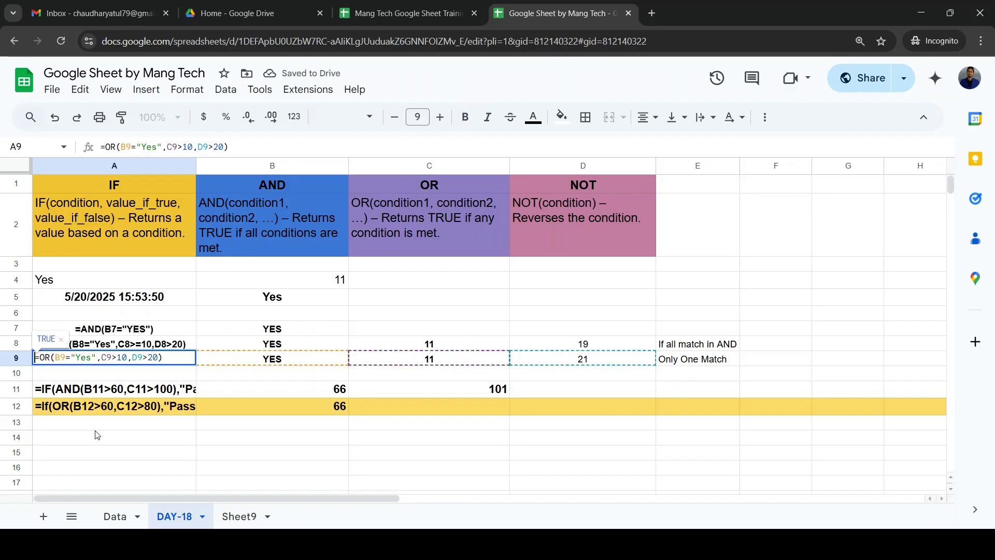
pyautogui.write("'")
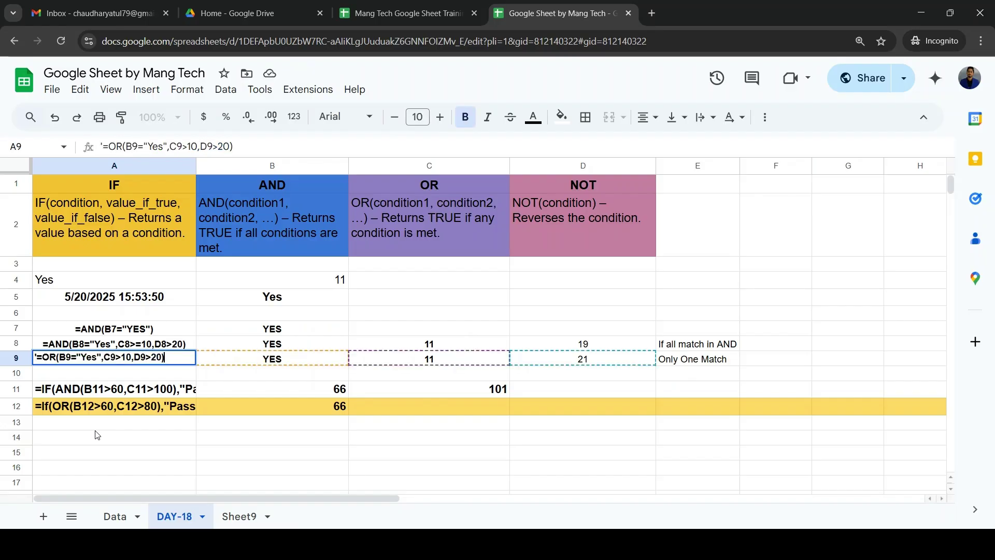
pyautogui.press('Return')
# - Convert the IF formulas in A4 and A5 to plain text by prefixing each with an apostrophe
pyautogui.press('Up')
pyautogui.press('Up')
pyautogui.press('Up')
pyautogui.press('Up')
pyautogui.press('Up')
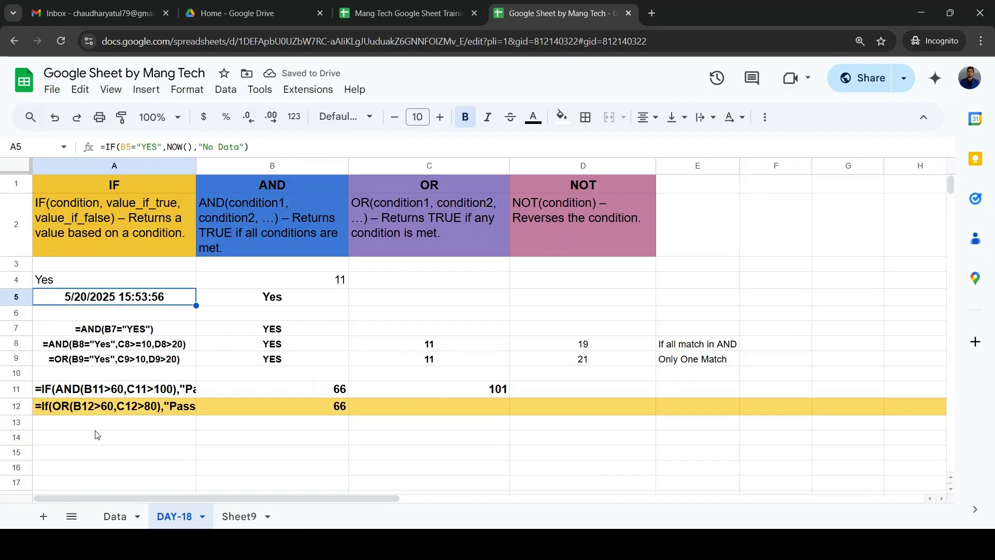
pyautogui.press('Up')
pyautogui.press('F2')
pyautogui.press('Home')
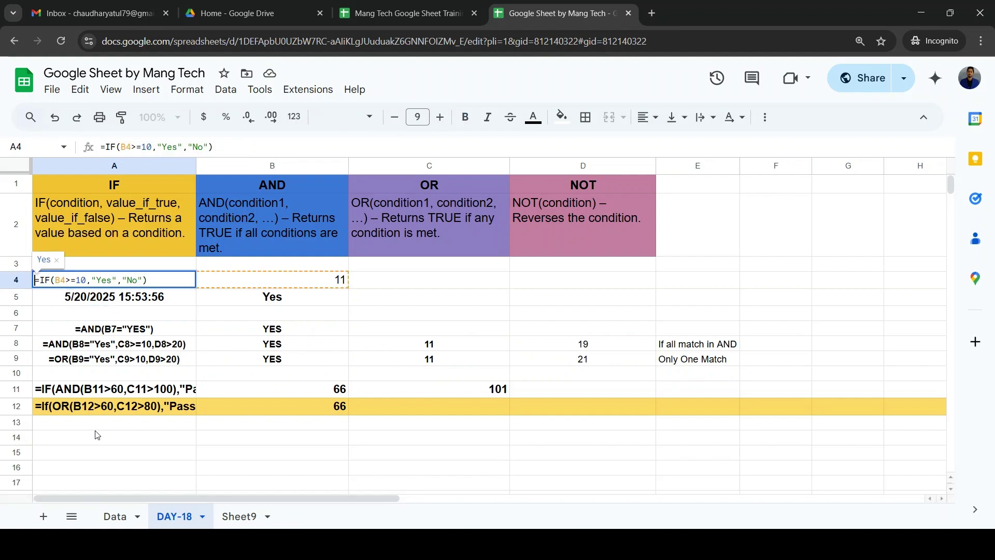
pyautogui.write("'")
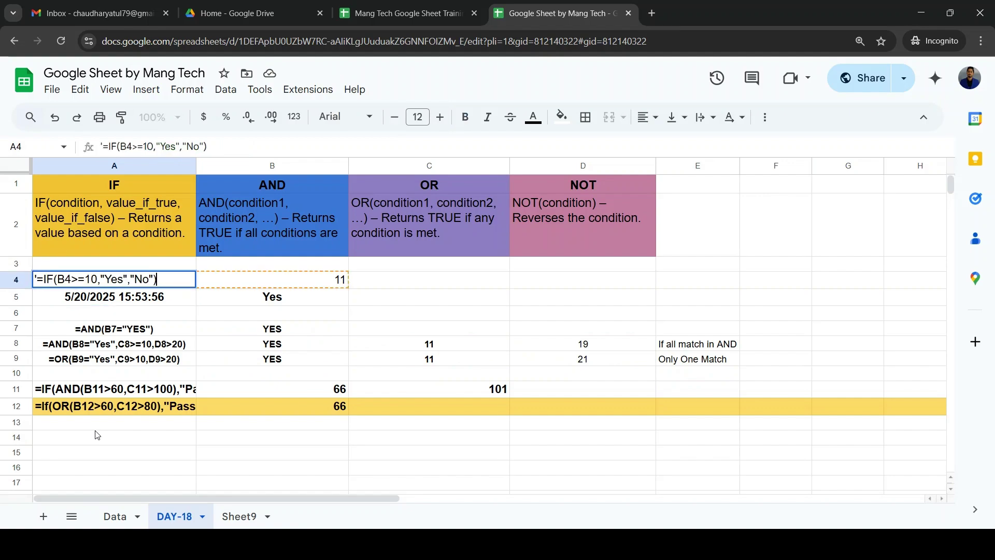
pyautogui.press('Return')
pyautogui.press('F2')
pyautogui.press('Home')
pyautogui.write("'")
pyautogui.press('Return')
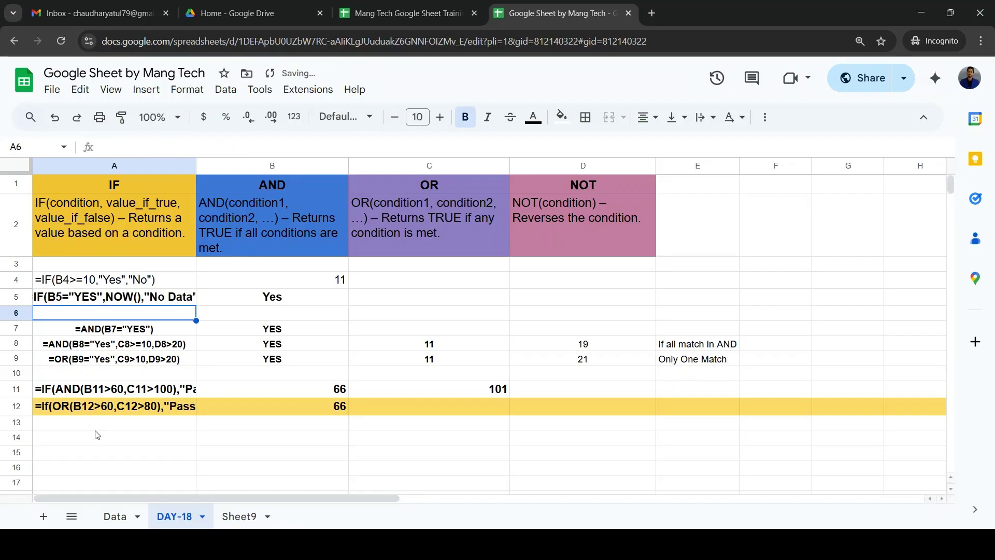
# - Auto-fit the width of column A to its formula text
pyautogui.press('Up')
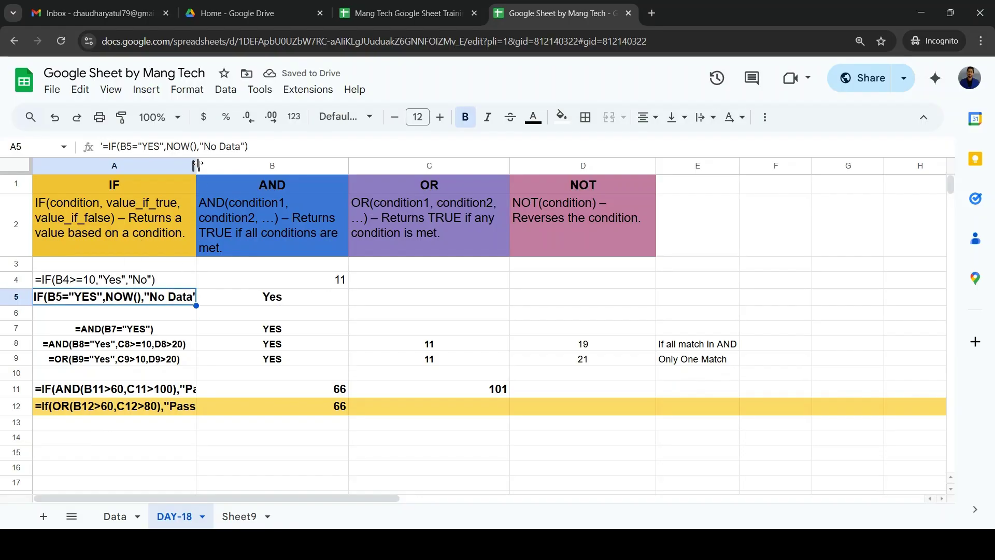
pyautogui.doubleClick(196, 166)
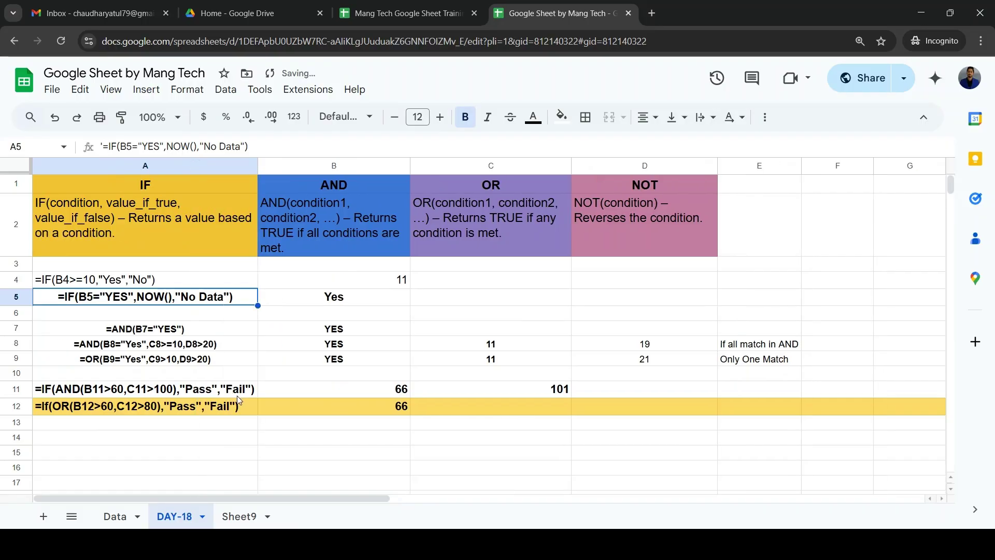
pyautogui.click(208, 280)
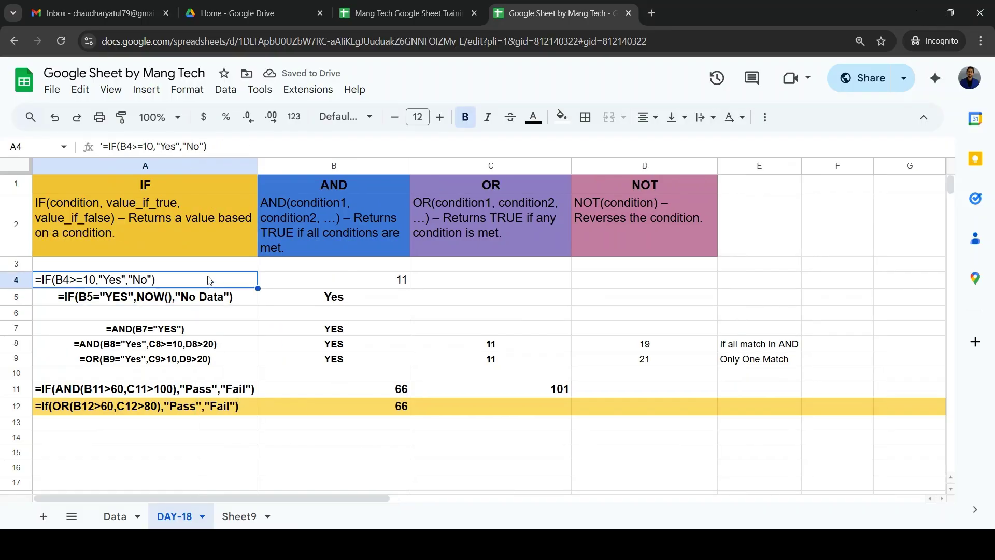
pyautogui.hotkey('shift', 'Down')
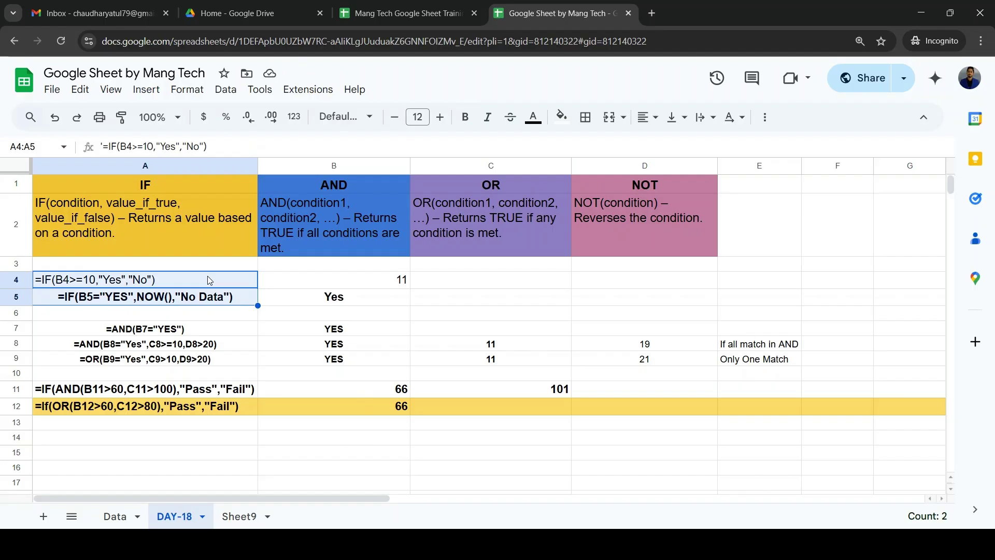
pyautogui.click(377, 357)
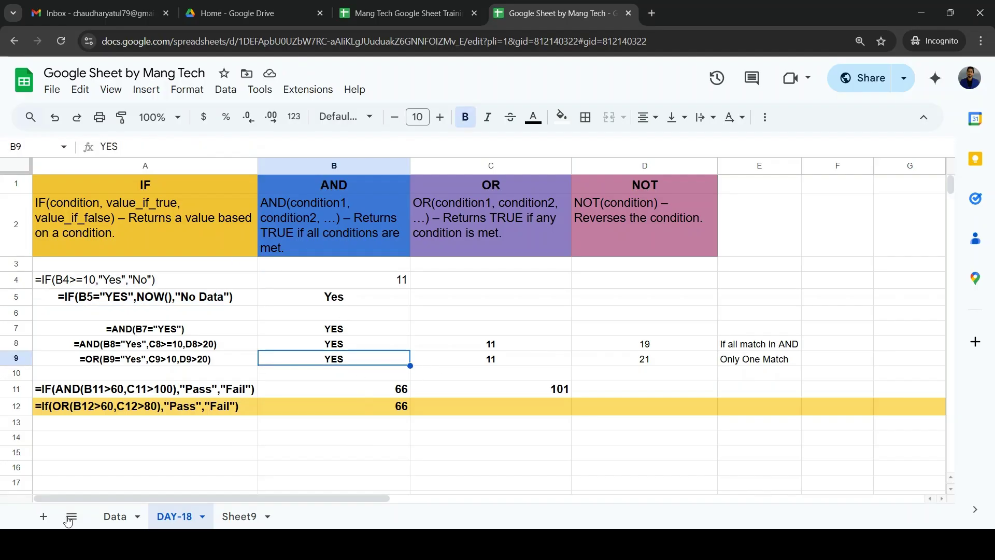
# - Enter the formula =NOT(B15=100) in cell A15
pyautogui.click(104, 452)
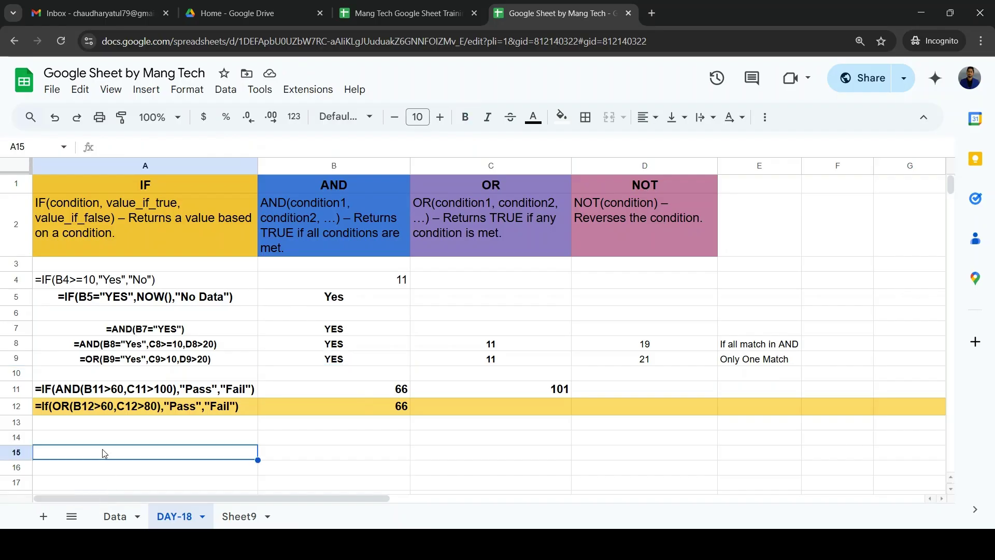
pyautogui.write('+not')
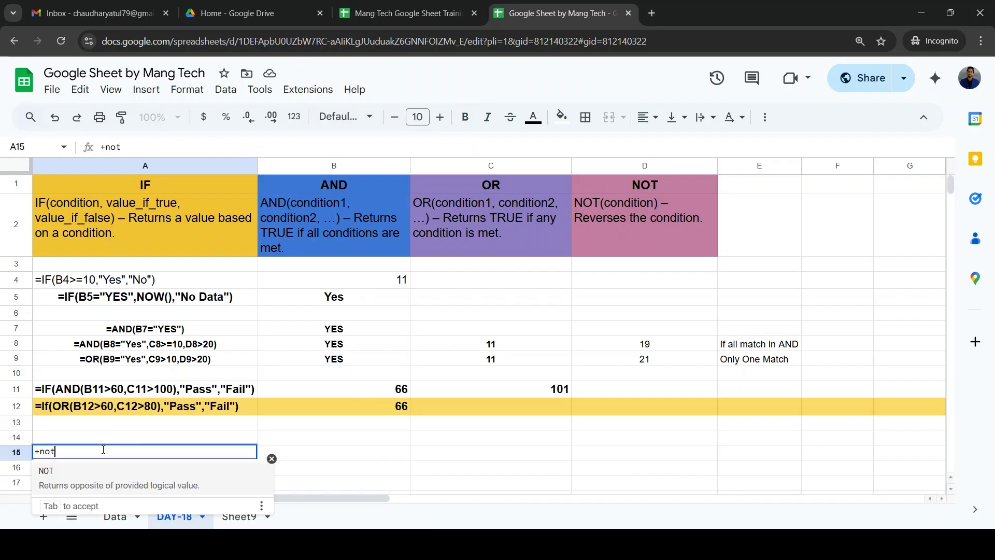
pyautogui.press('BackSpace')
pyautogui.press('BackSpace')
pyautogui.press('BackSpace')
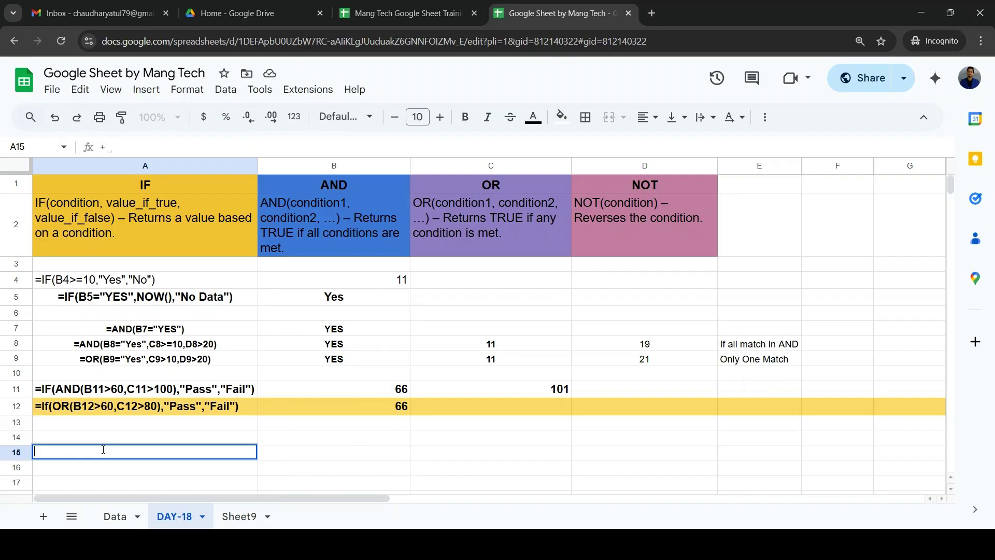
pyautogui.write('=NOT(')
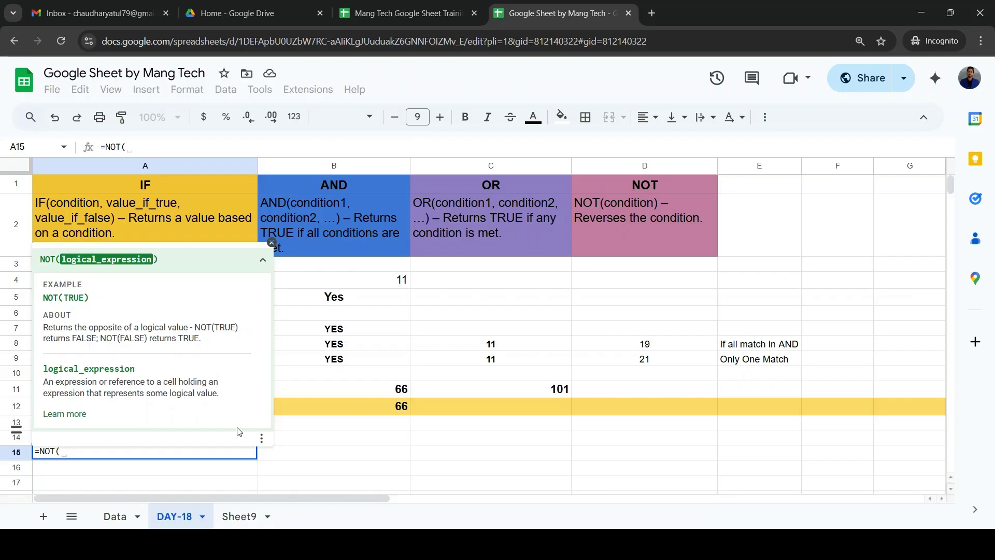
pyautogui.click(289, 455)
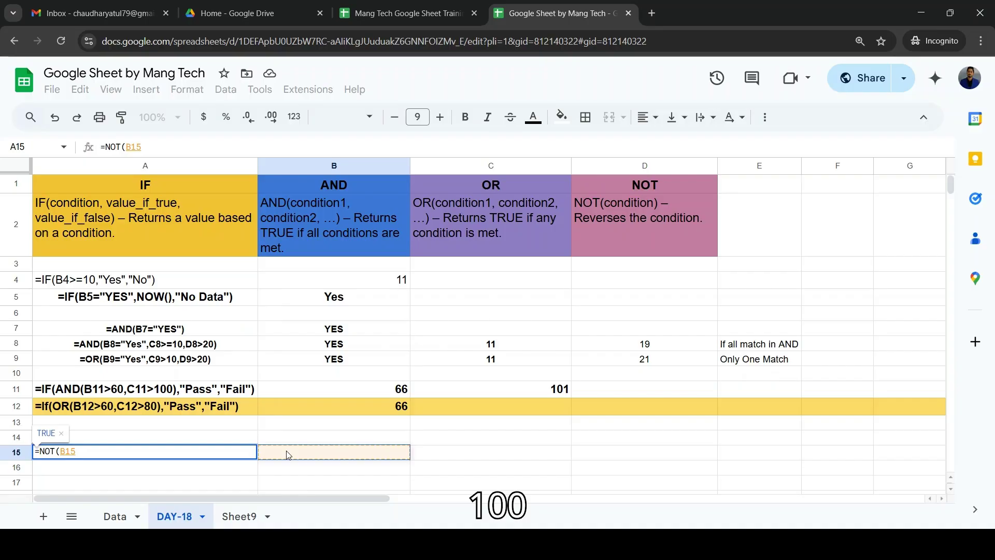
pyautogui.write('=100')
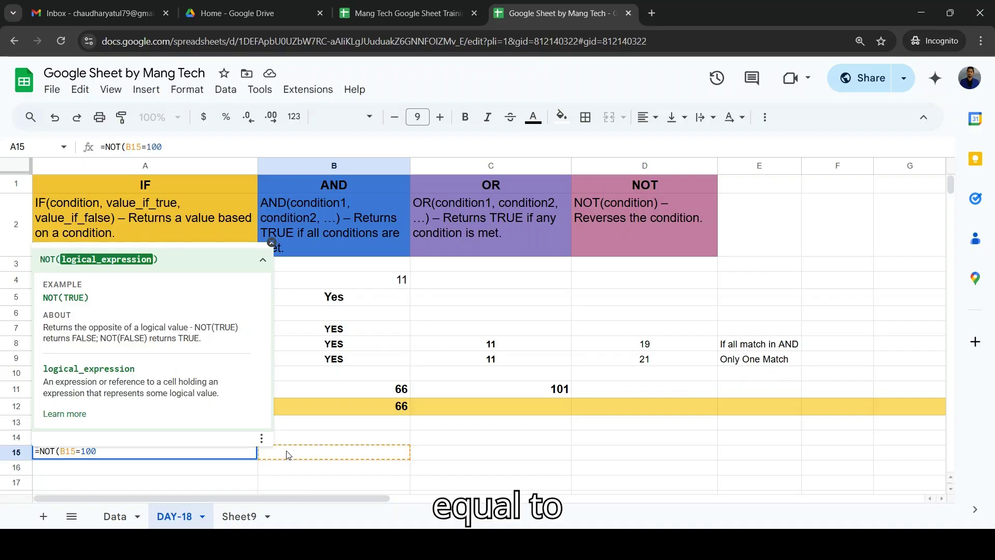
pyautogui.click(288, 455)
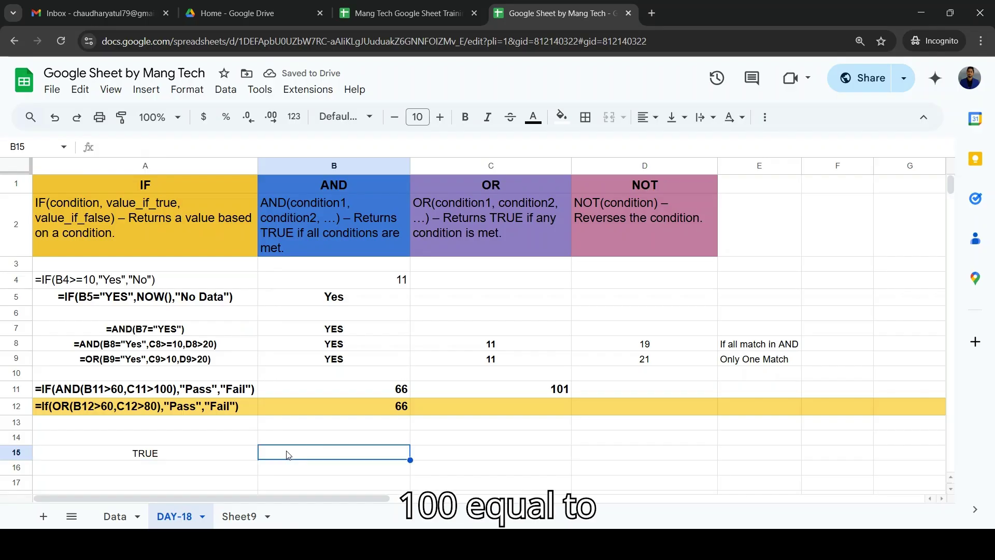
# - Enter 100 in cell B15 as the test value and check the NOT formula's result in A15
pyautogui.press('Left')
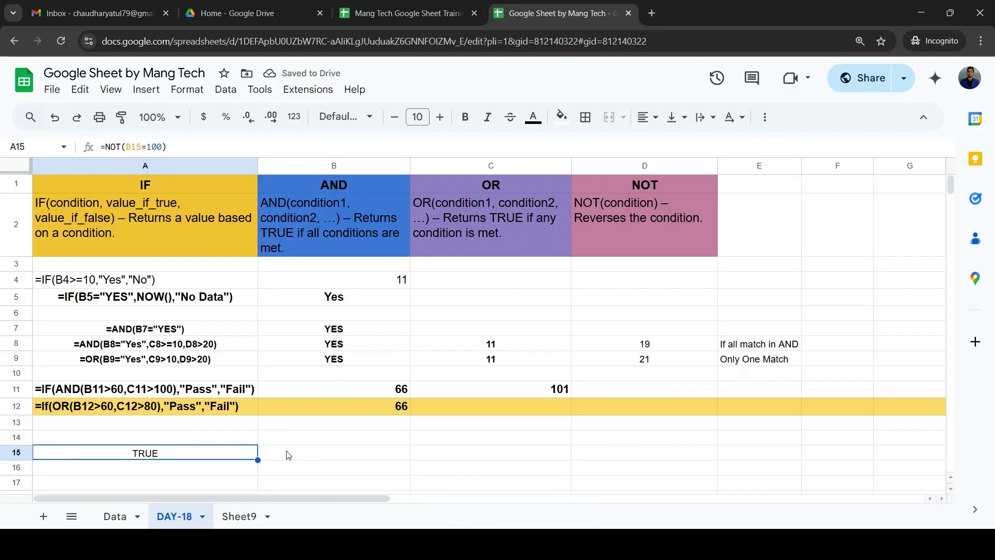
pyautogui.press('Right')
pyautogui.write('100')
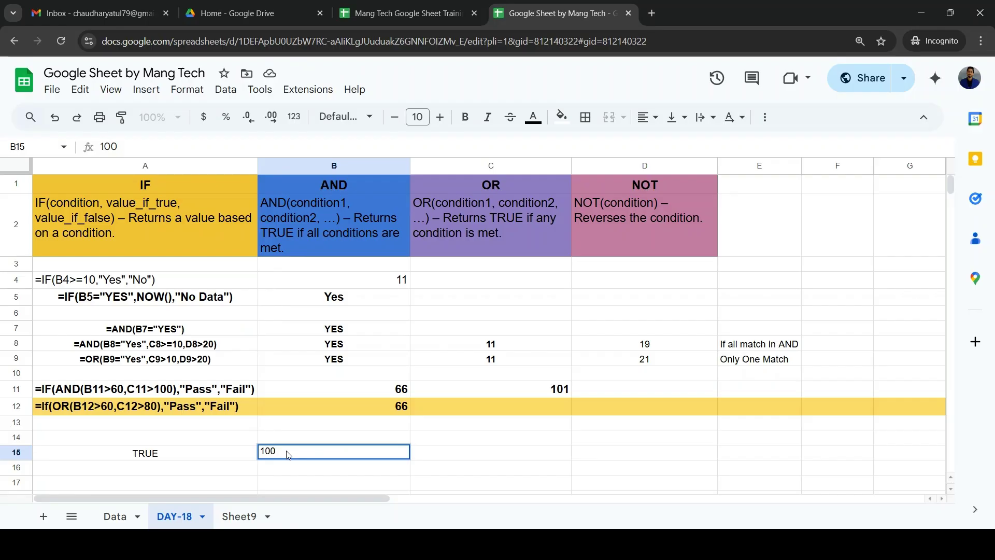
pyautogui.press('Return')
pyautogui.click(288, 454)
pyautogui.press('Left')
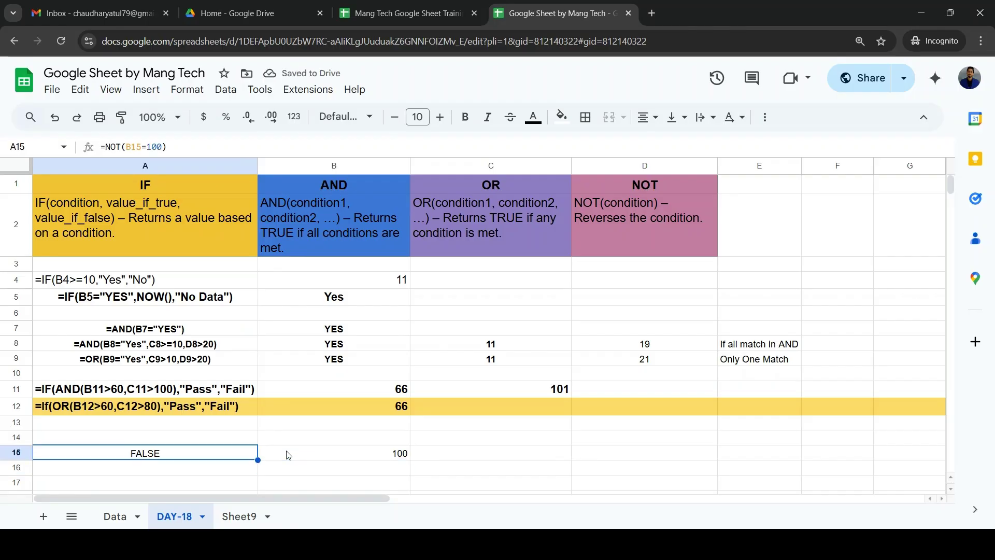
# - Make the contents of cells A15 and B15 bold
pyautogui.hotkey('shift', 'Right')
pyautogui.hotkey('ctrl', 'b')
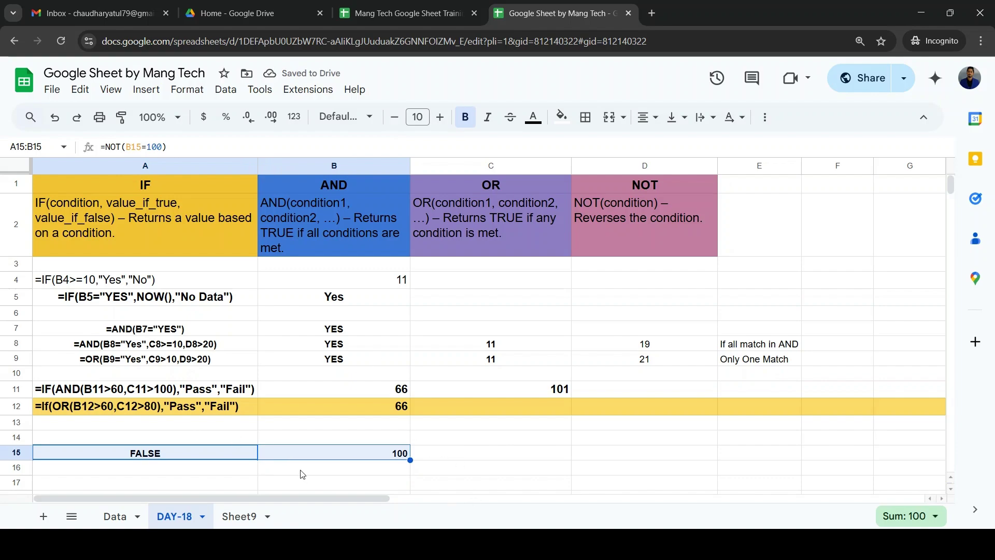
pyautogui.press('Right')
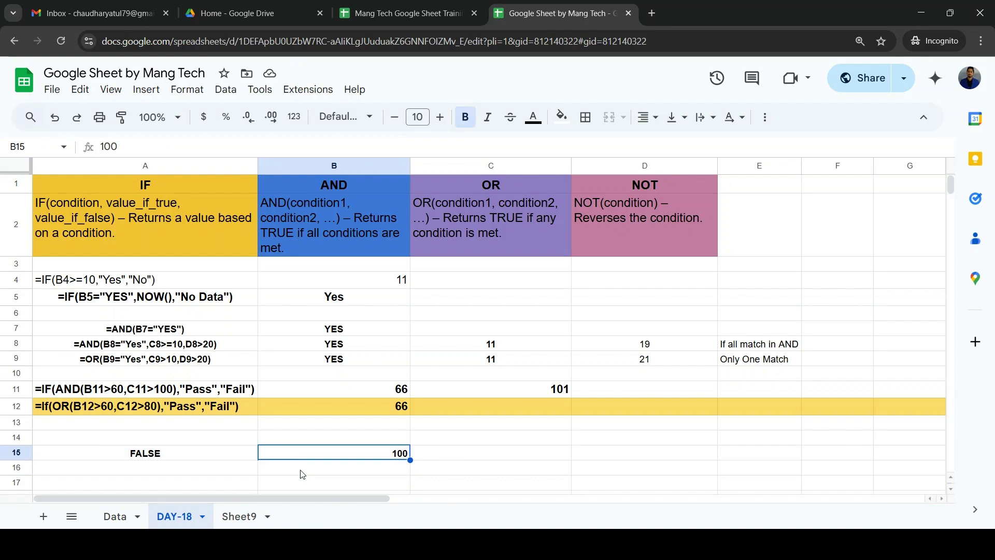
# - Examine the NOT formula in cell A15 without changing it
pyautogui.press('Up')
pyautogui.press('Left')
pyautogui.press('Down')
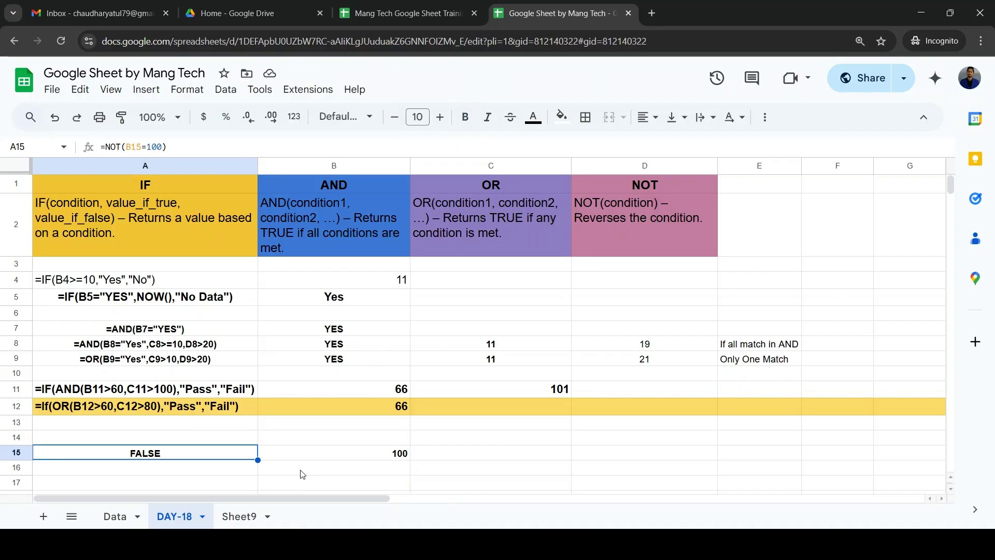
pyautogui.press('Return')
pyautogui.press('Escape')
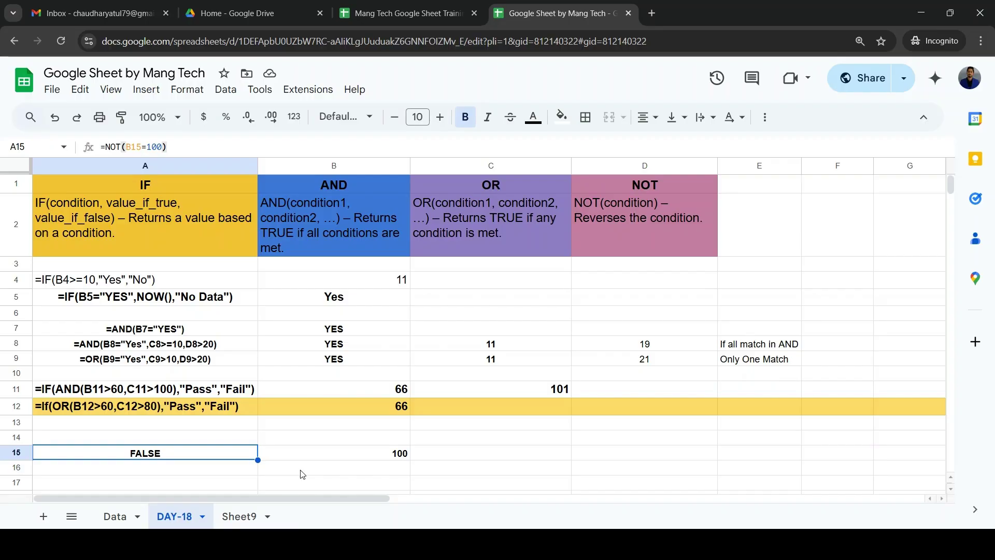
pyautogui.press('Down')
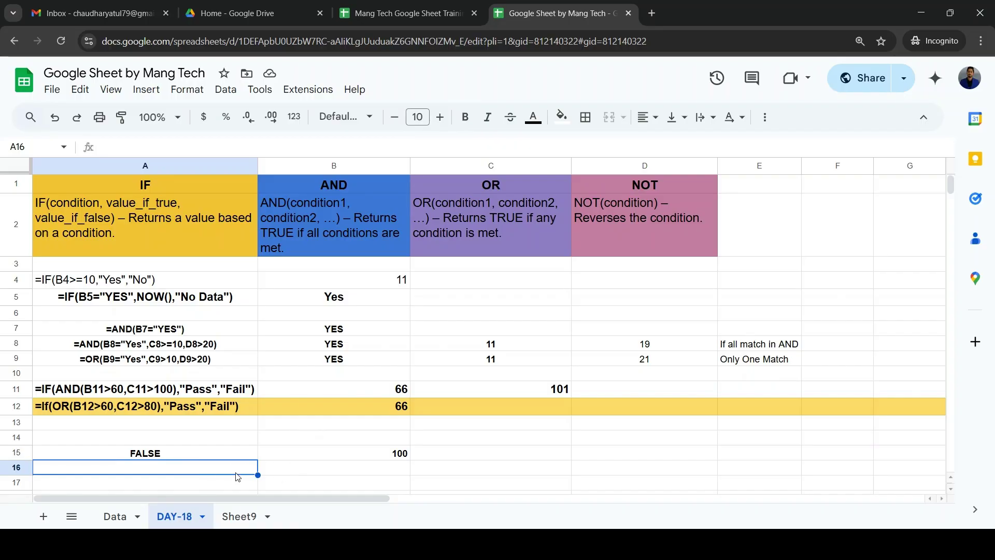
# - Switch to Sheet9 and examine the Total formula in F3 and the Pass/Fail column of the marks table
pyautogui.click(241, 517)
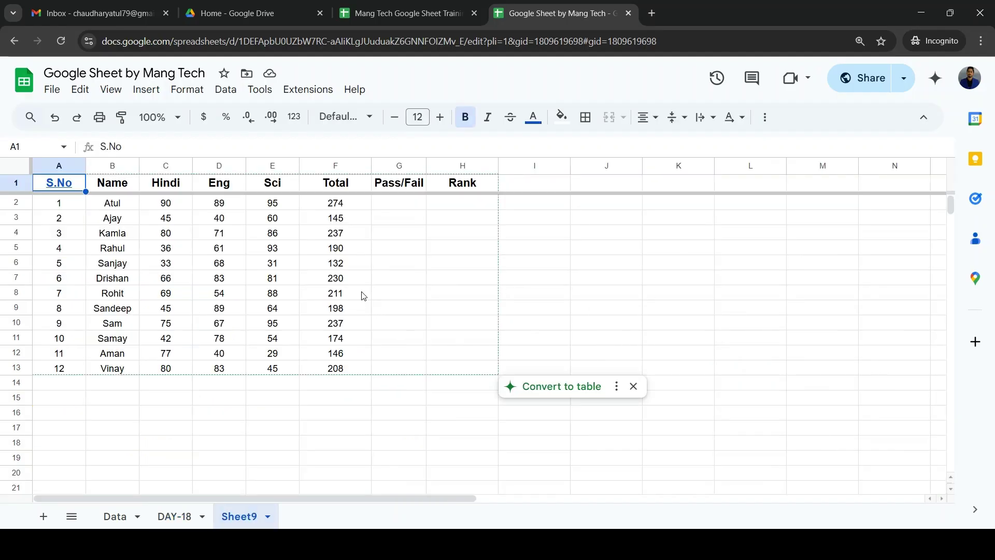
pyautogui.click(311, 211)
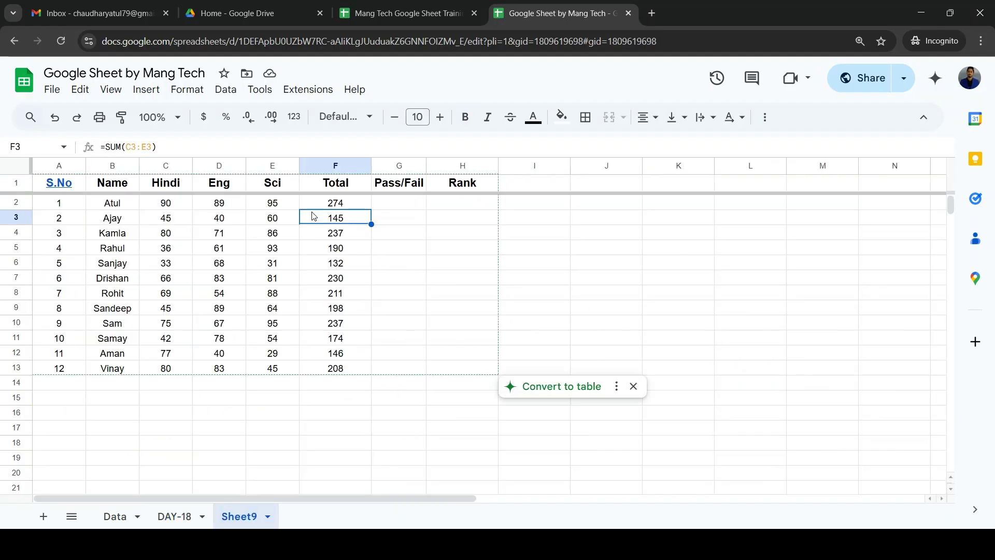
pyautogui.press('Up')
pyautogui.press('Up')
pyautogui.press('Right')
pyautogui.press('Down')
pyautogui.press('Up')
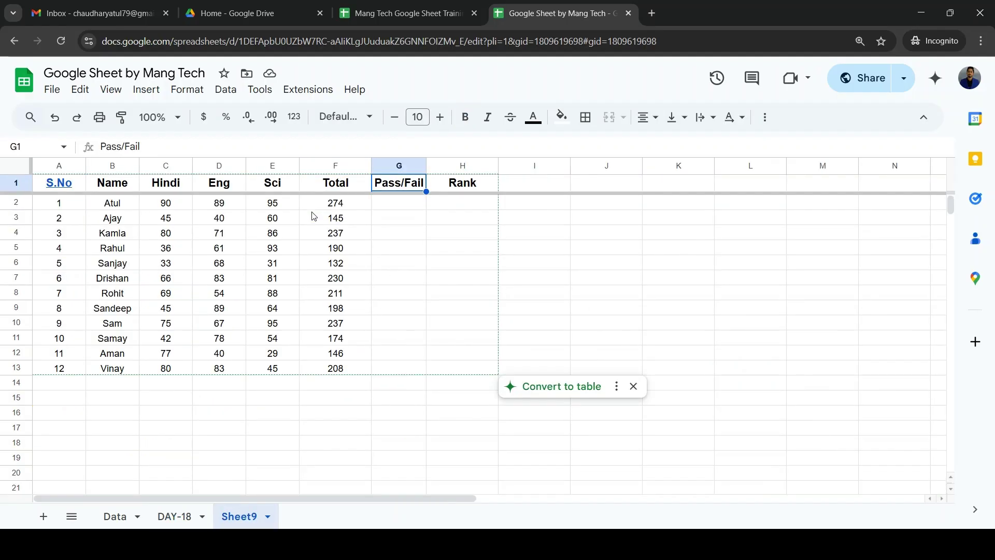
# - Start a grade list beside the marks table by entering A in cell J3 and B in cell J4
pyautogui.press('Right')
pyautogui.press('Down')
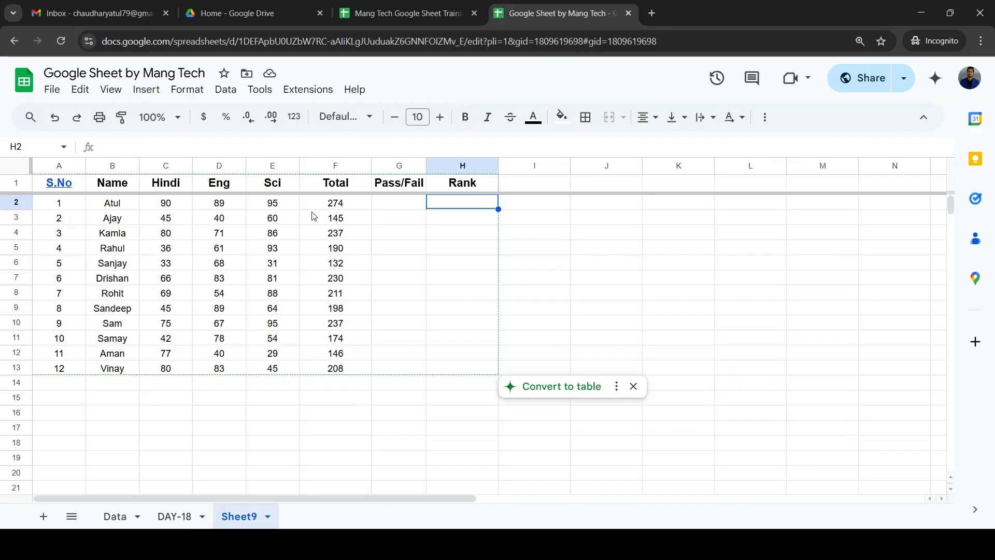
pyautogui.press('Escape')
pyautogui.press('Right')
pyautogui.press('Right')
pyautogui.press('Down')
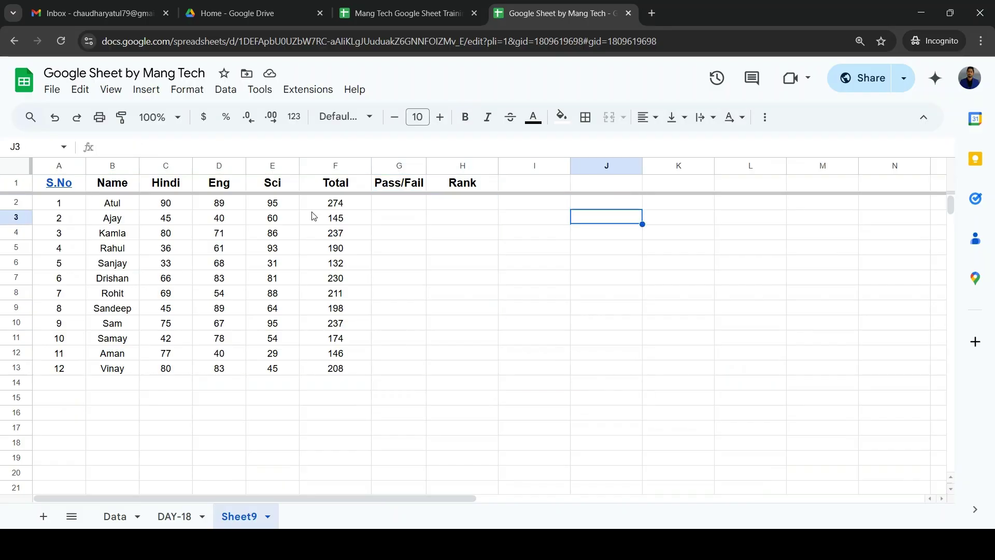
pyautogui.write('A')
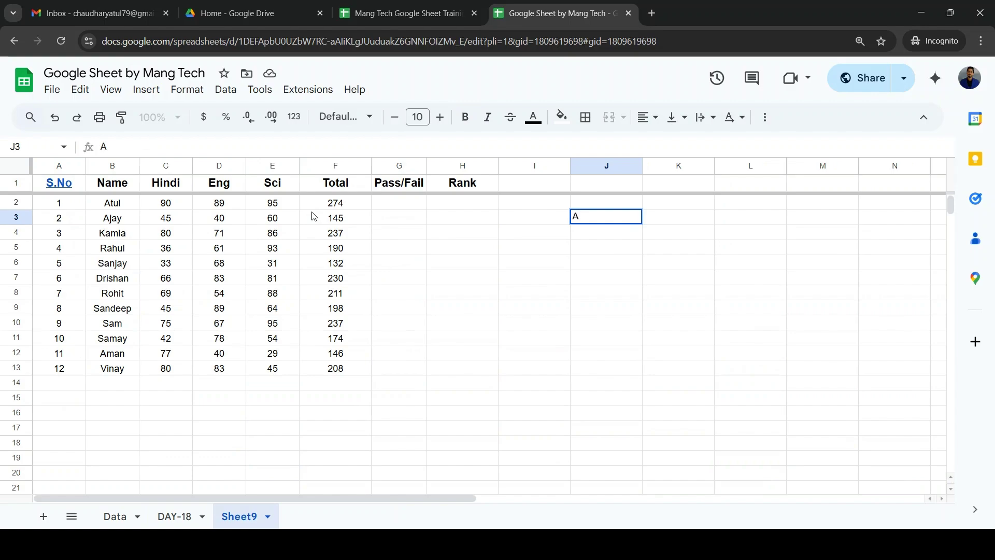
pyautogui.press('Return')
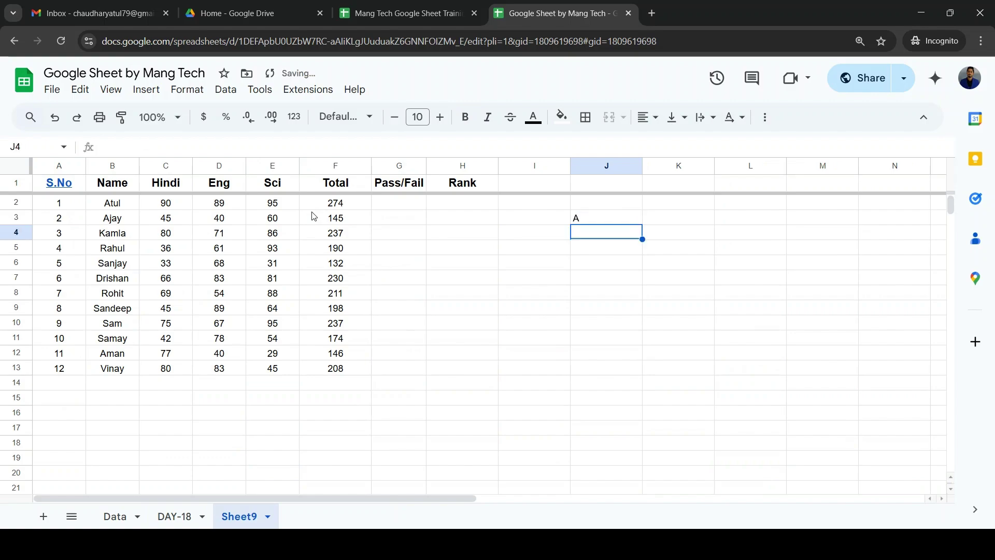
pyautogui.write('B')
pyautogui.press('Return')
# - Complete the grade list with C in cell J5 and D in cell J6
pyautogui.press('Down')
pyautogui.write('C')
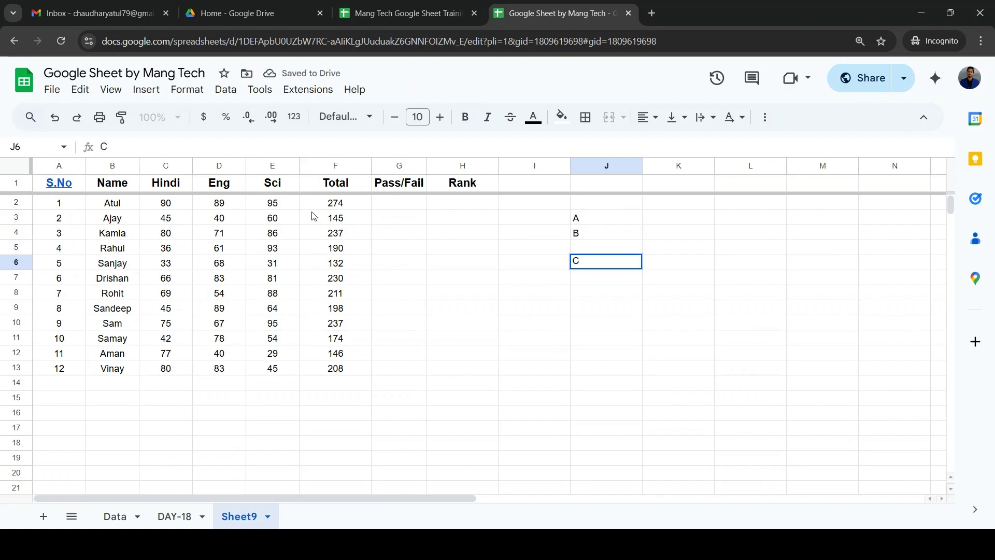
pyautogui.press('Escape')
pyautogui.press('Up')
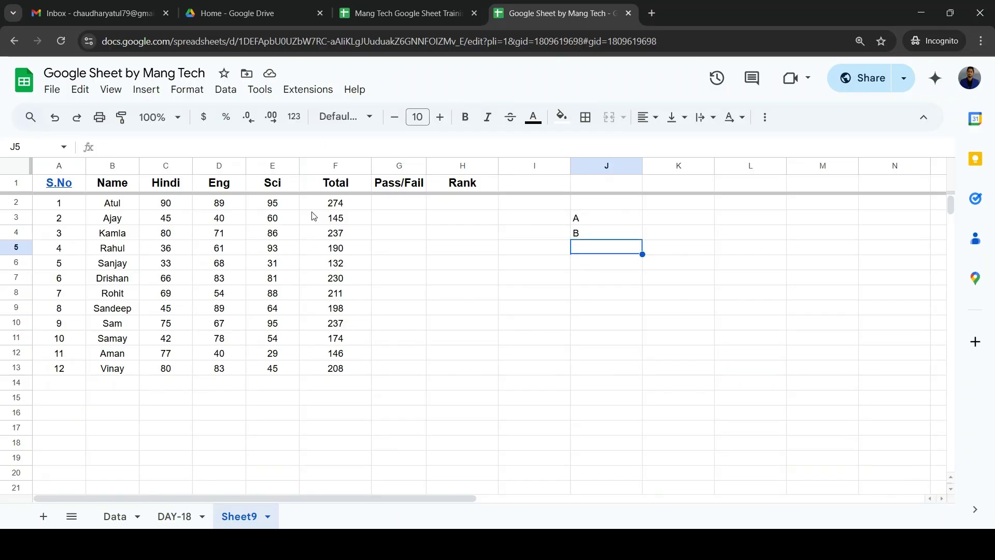
pyautogui.write('C')
pyautogui.press('Return')
pyautogui.press('Down')
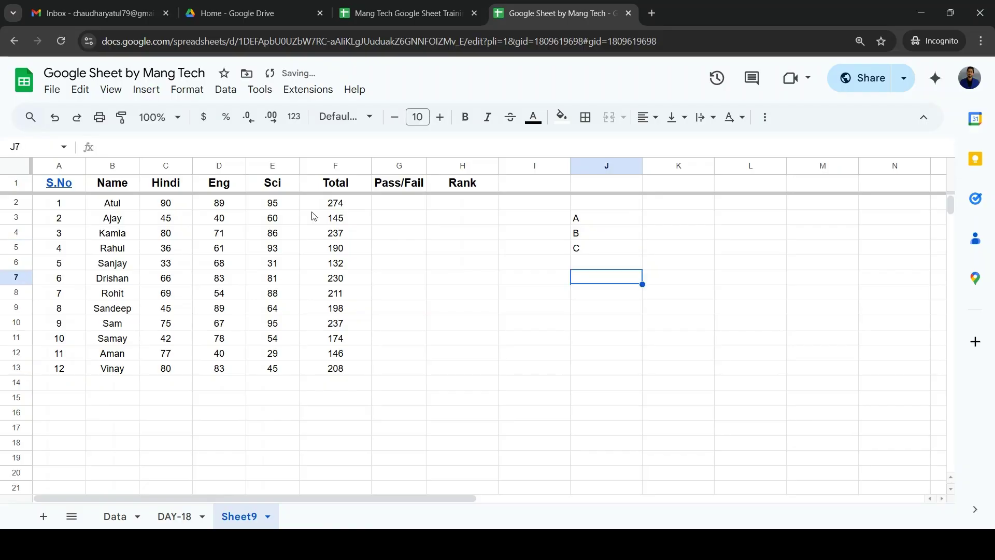
pyautogui.press('Up')
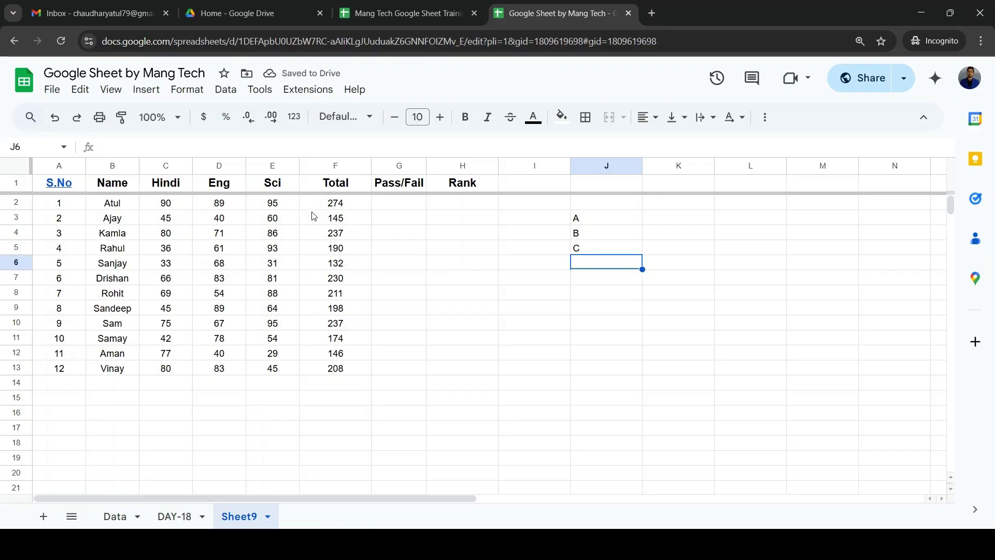
pyautogui.write('D')
pyautogui.press('Up')
# - Enter the threshold >=250 for grade A in cell K3
pyautogui.press('Up')
pyautogui.press('Up')
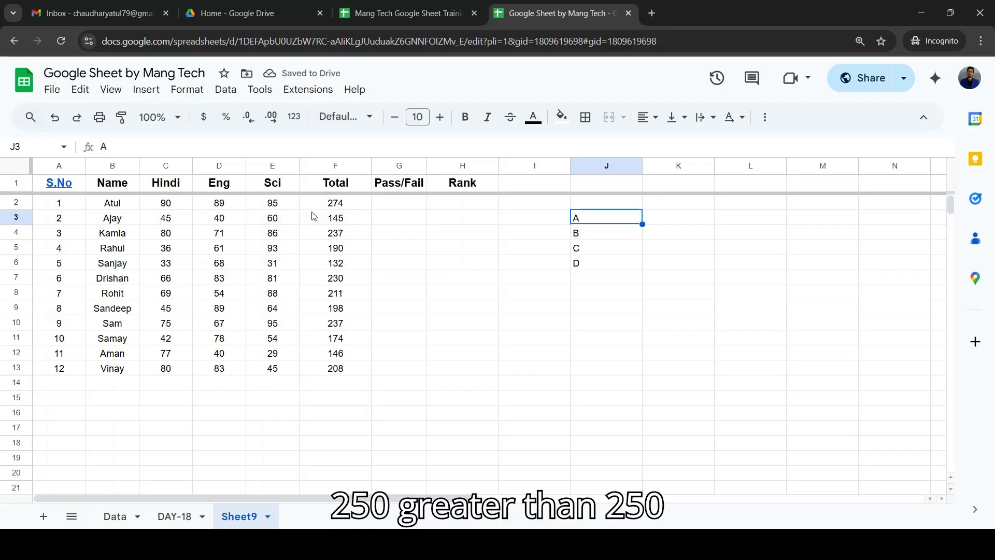
pyautogui.press('Right')
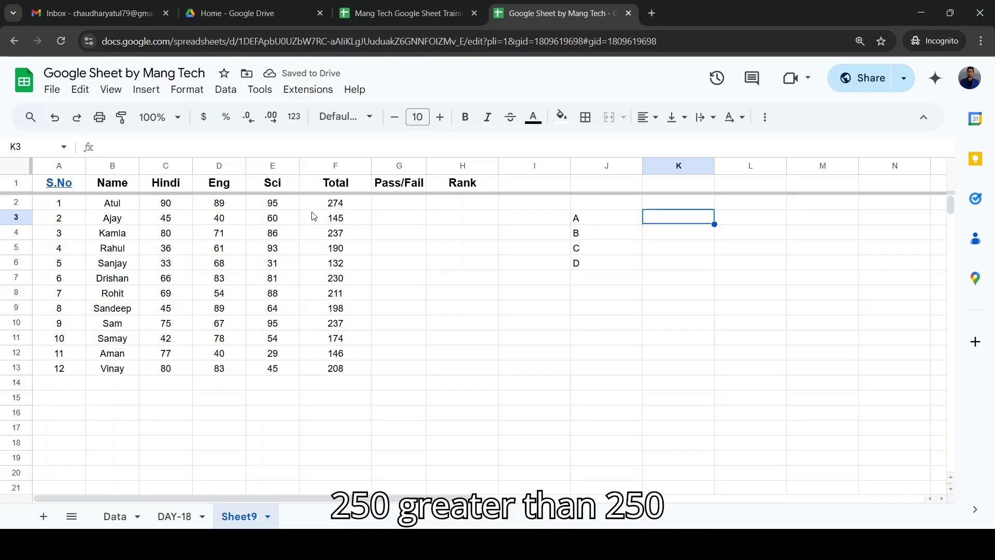
pyautogui.write('250')
pyautogui.press('Escape')
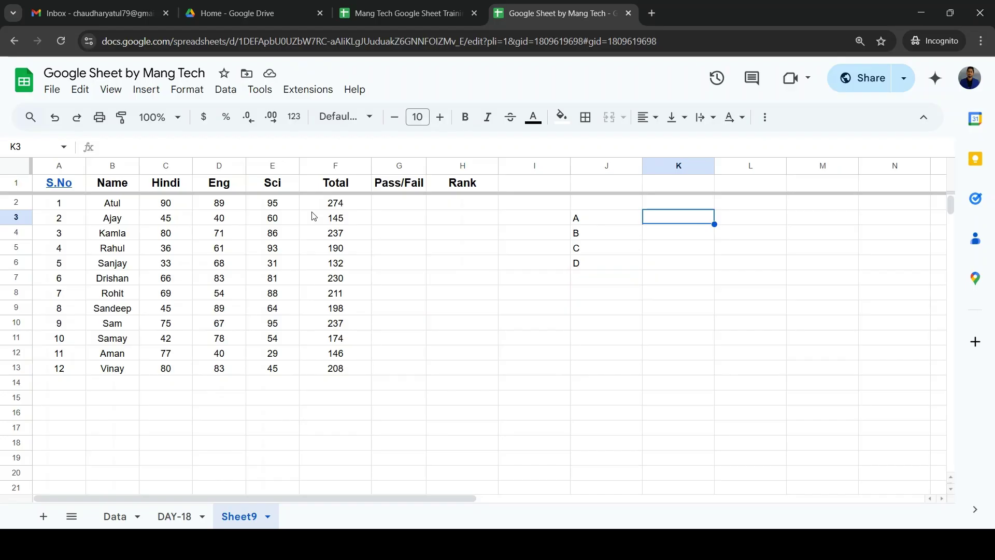
pyautogui.write('>250')
pyautogui.press('Return')
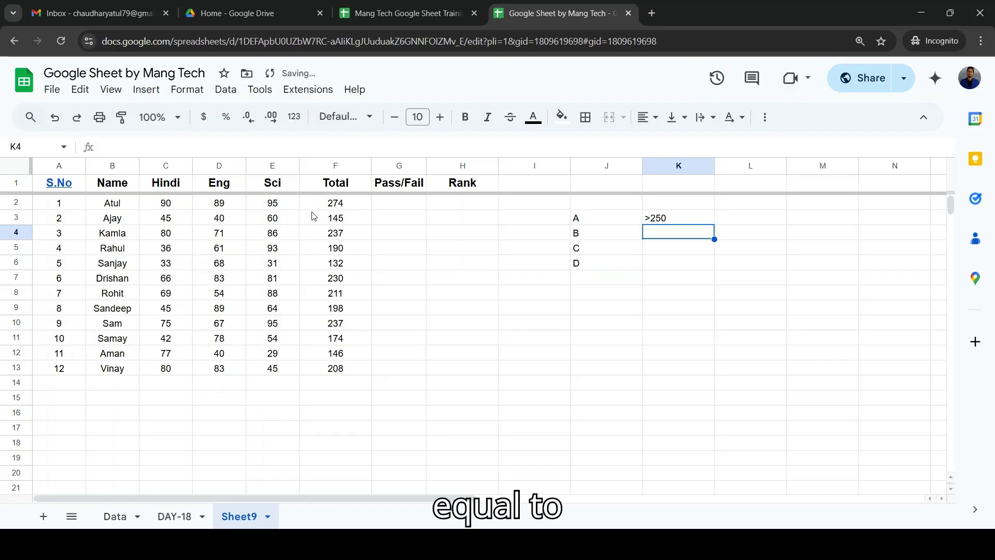
pyautogui.press('Up')
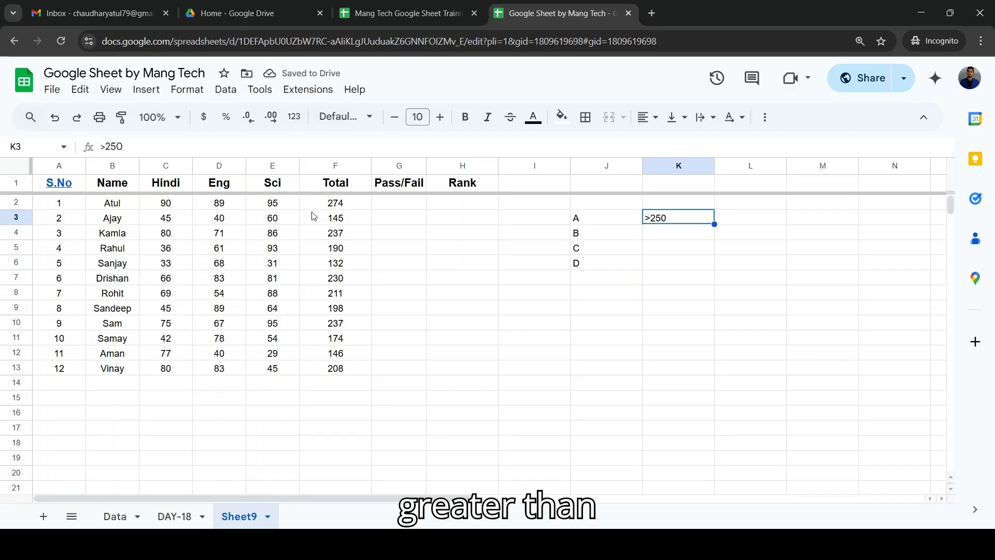
pyautogui.press('Return')
pyautogui.press('Left')
pyautogui.write('=')
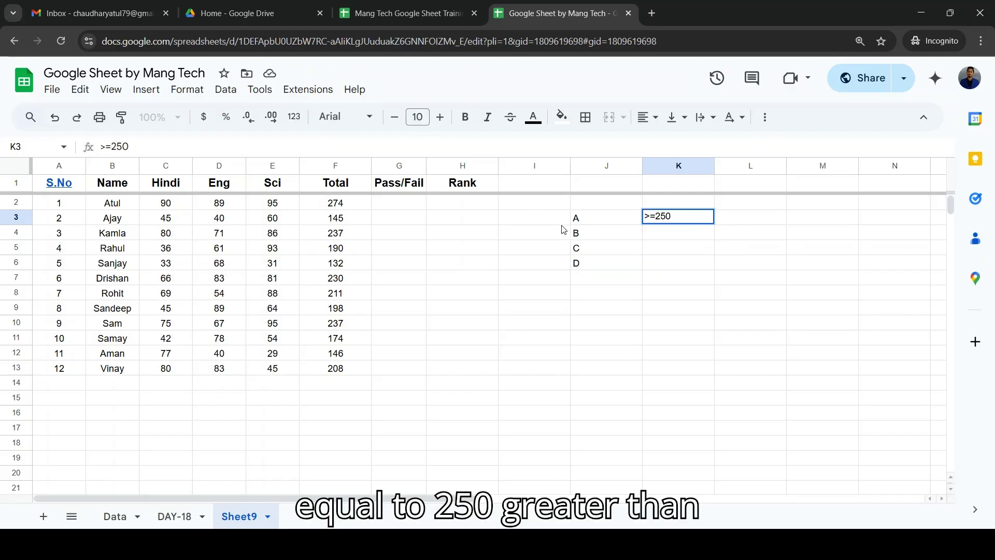
pyautogui.press('Return')
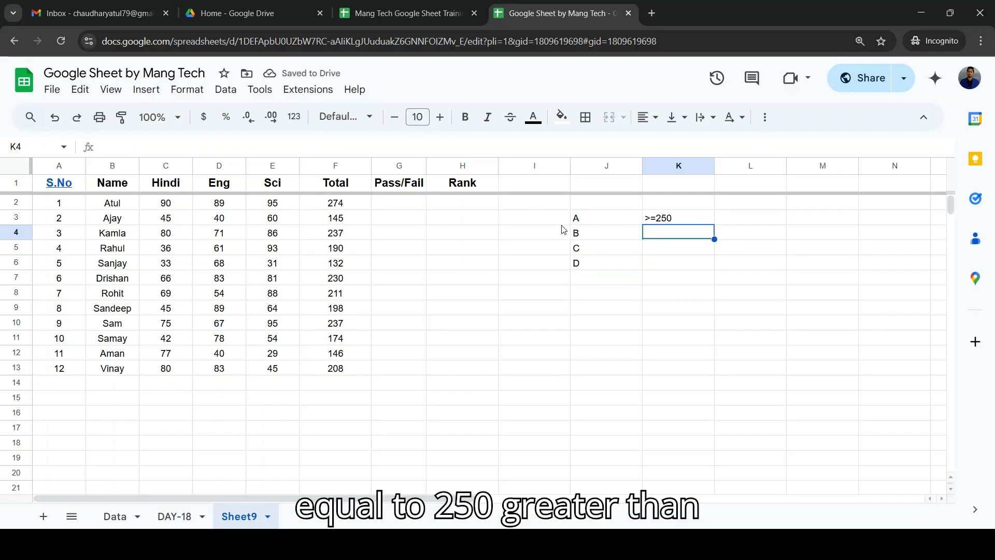
# - Enter the thresholds >=230 for grade B in K4 and >=200 for grade C in K5
pyautogui.write('20')
pyautogui.press('BackSpace')
pyautogui.press('BackSpace')
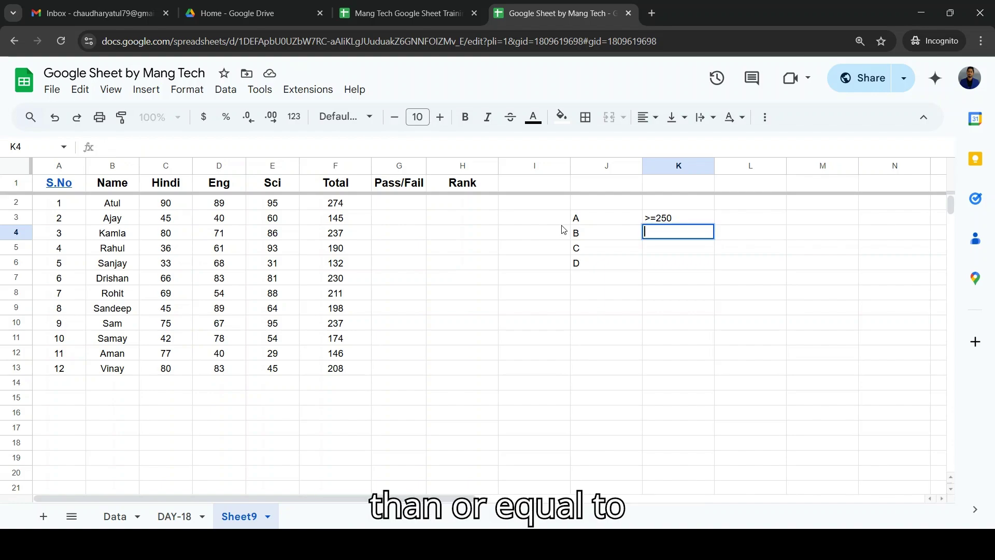
pyautogui.write('>=230')
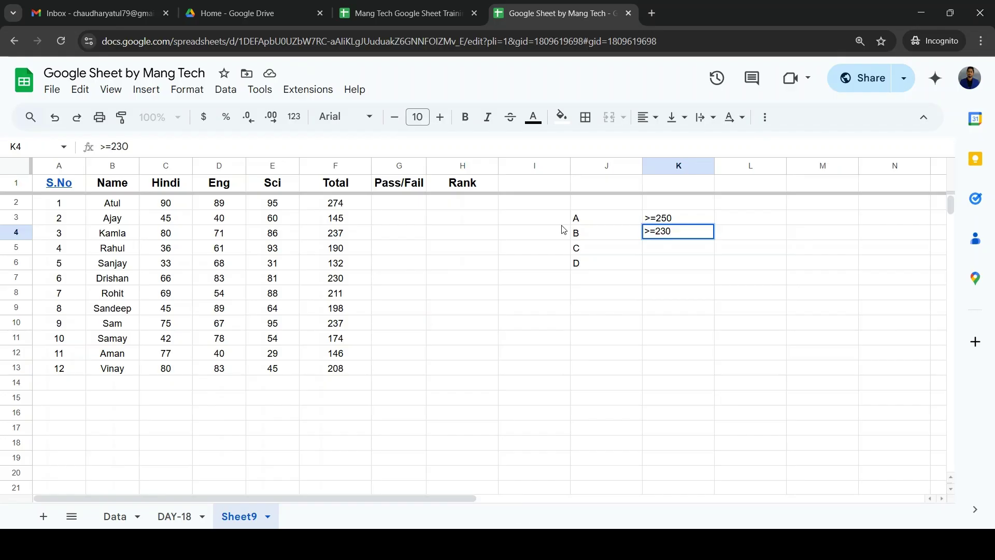
pyautogui.press('Return')
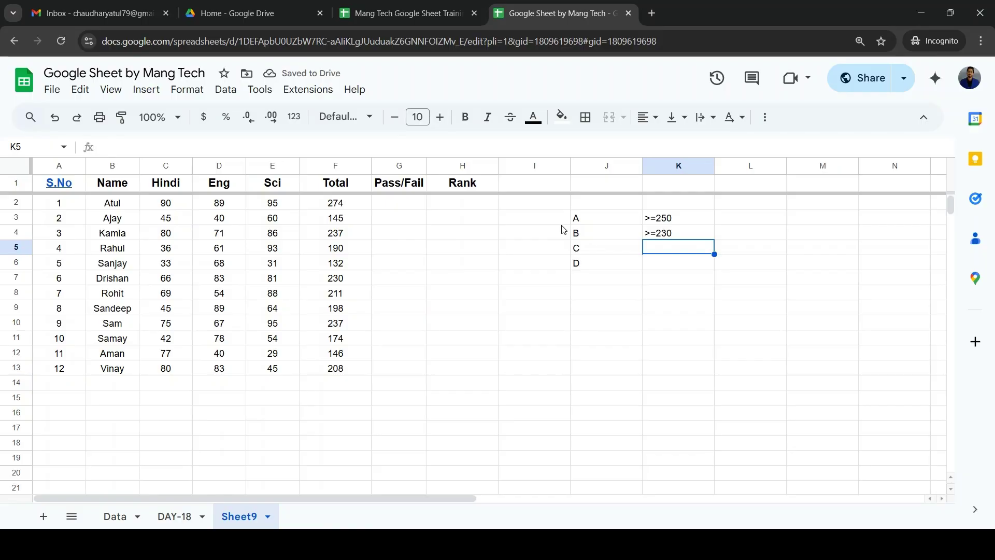
pyautogui.write('>=200')
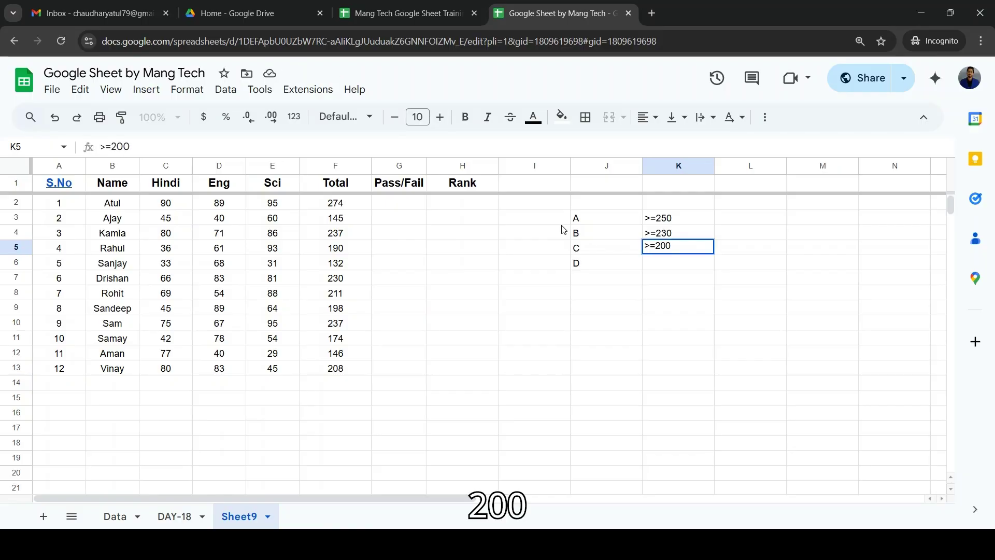
pyautogui.press('Return')
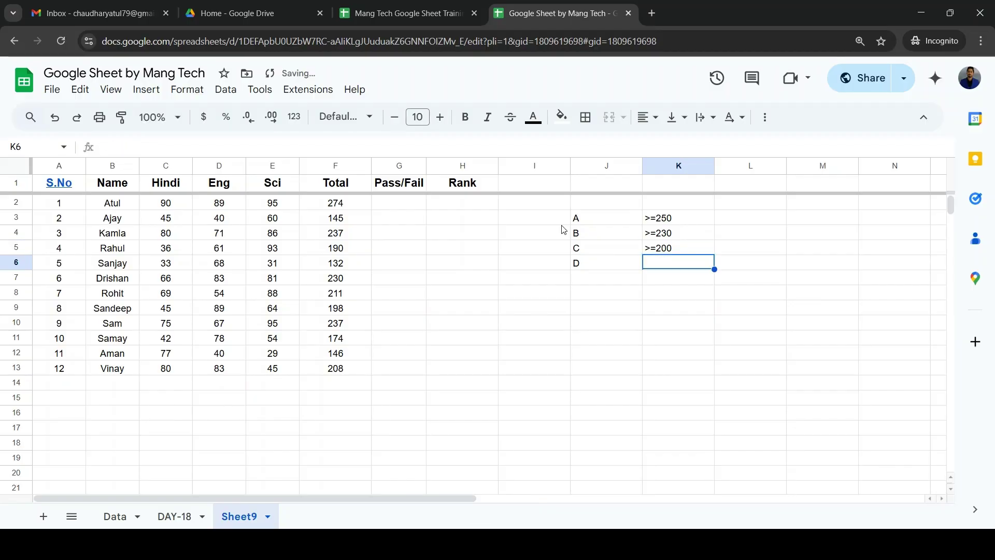
# - Enter the formula =IF(F2>=200,"Pass","Fail") in cell G2 of the Pass/Fail column
pyautogui.press('Up')
pyautogui.press('Left')
pyautogui.press('Left')
pyautogui.press('Left')
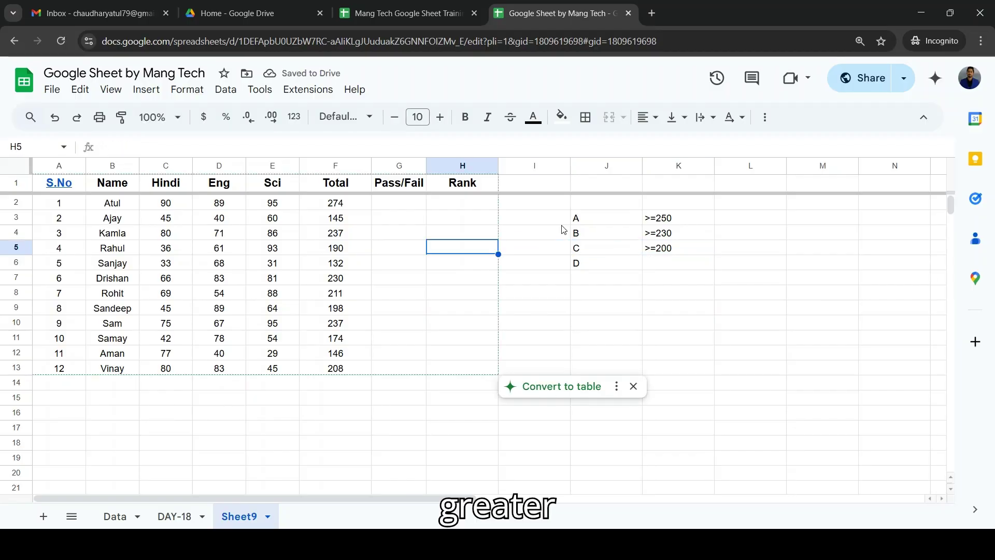
pyautogui.press('Left')
pyautogui.press('Left')
pyautogui.press('Up')
pyautogui.press('Up')
pyautogui.press('Up')
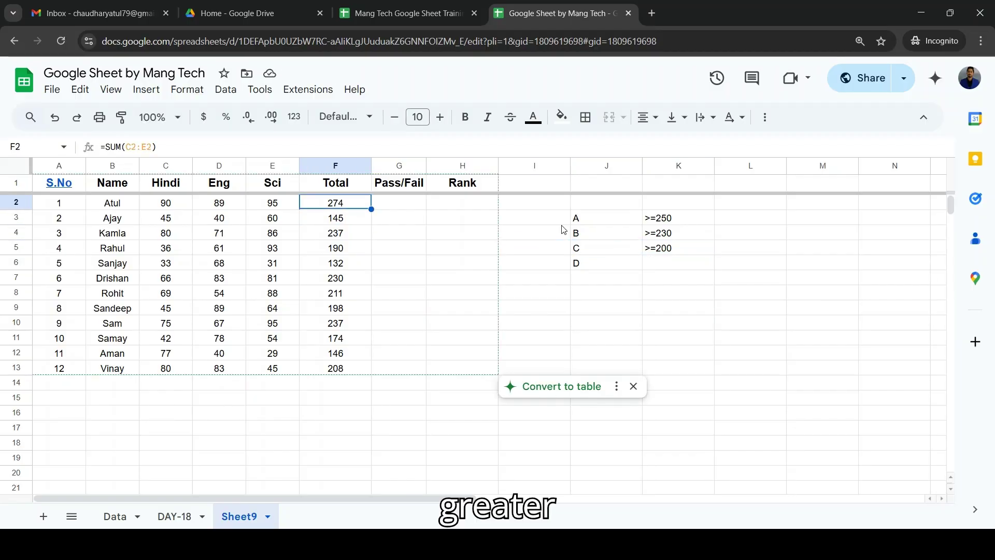
pyautogui.press('Right')
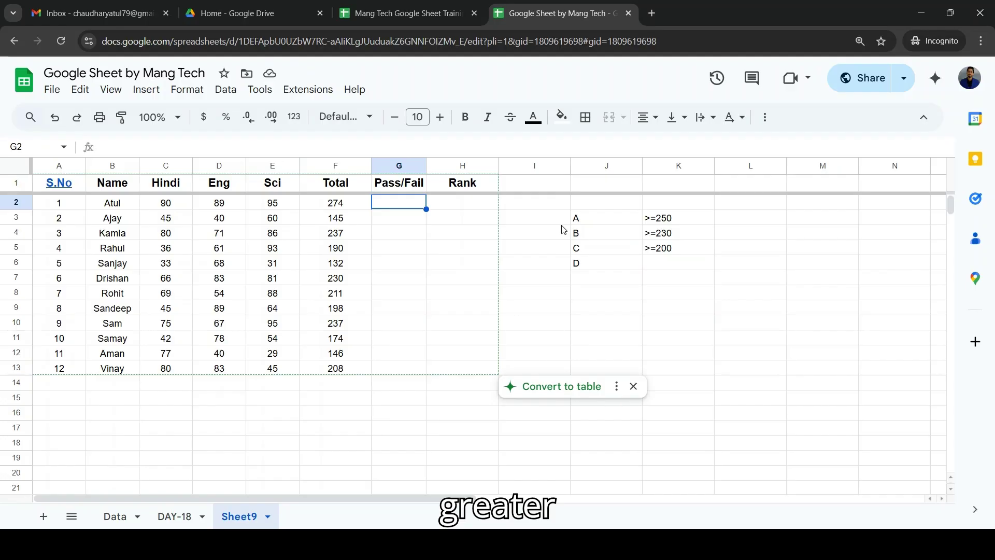
pyautogui.write('=IF(')
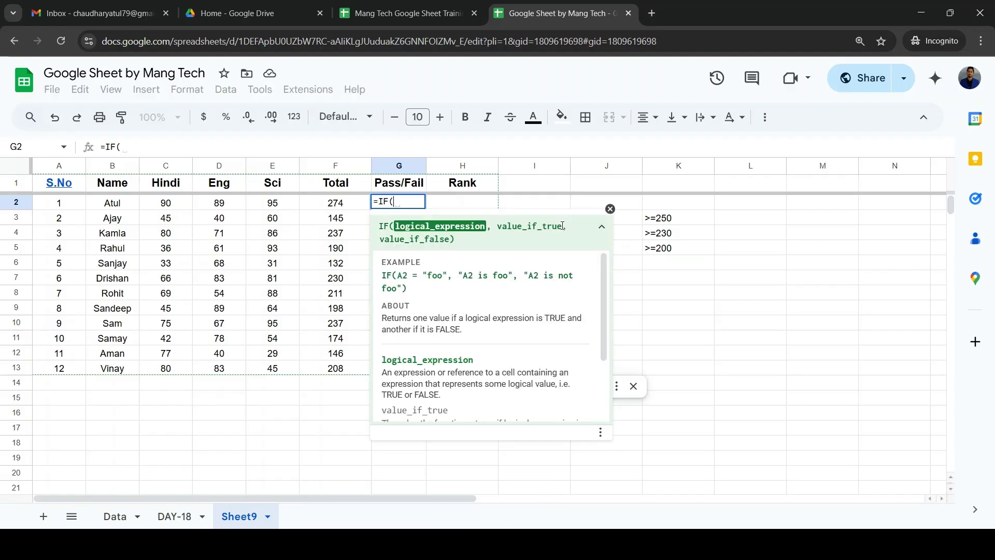
pyautogui.press('Left')
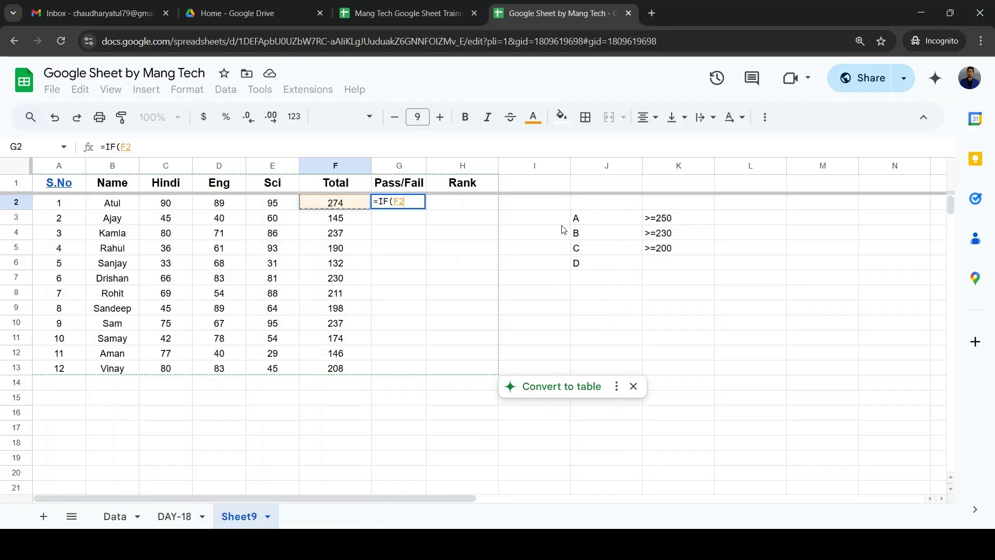
pyautogui.write('>=')
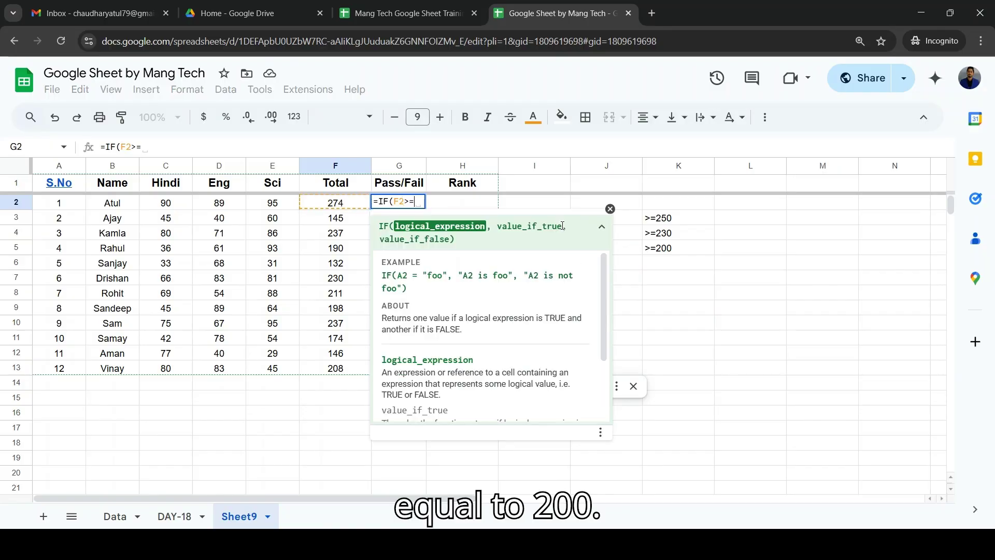
pyautogui.write('200')
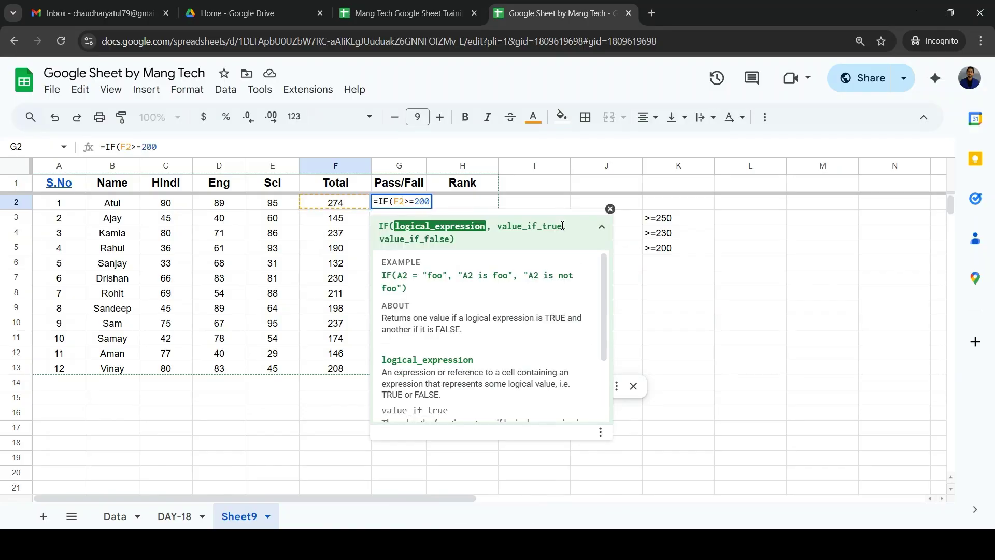
pyautogui.write(',')
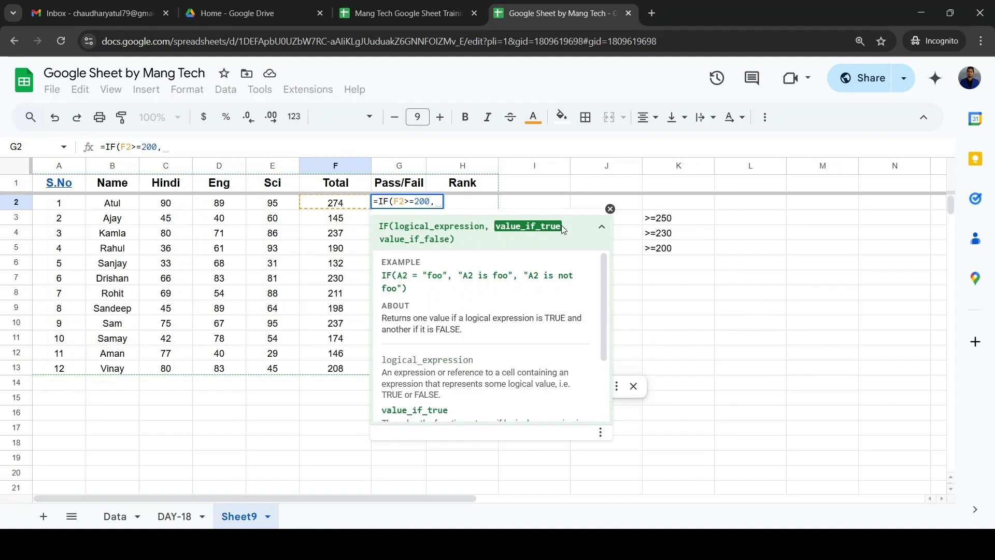
pyautogui.write('"Pass","')
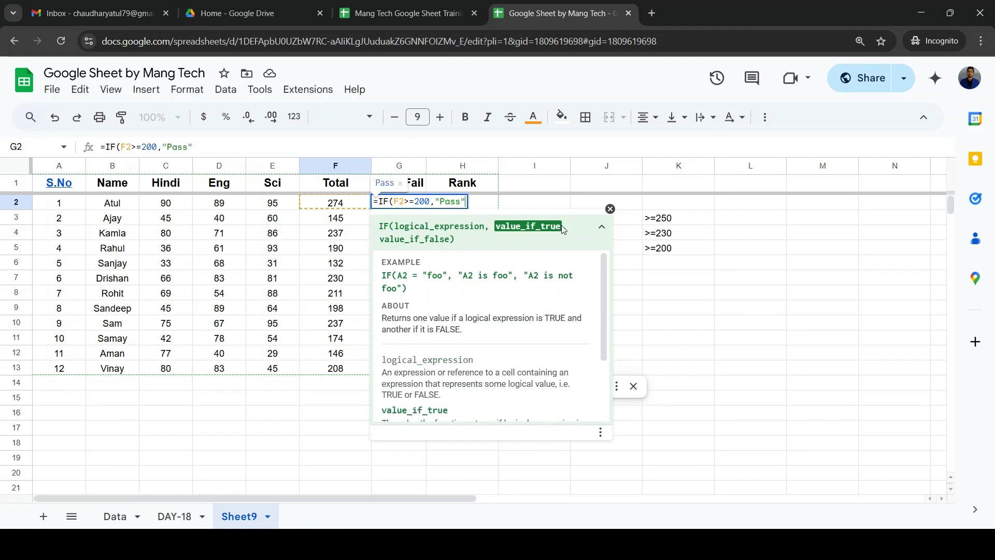
pyautogui.write('Fa')
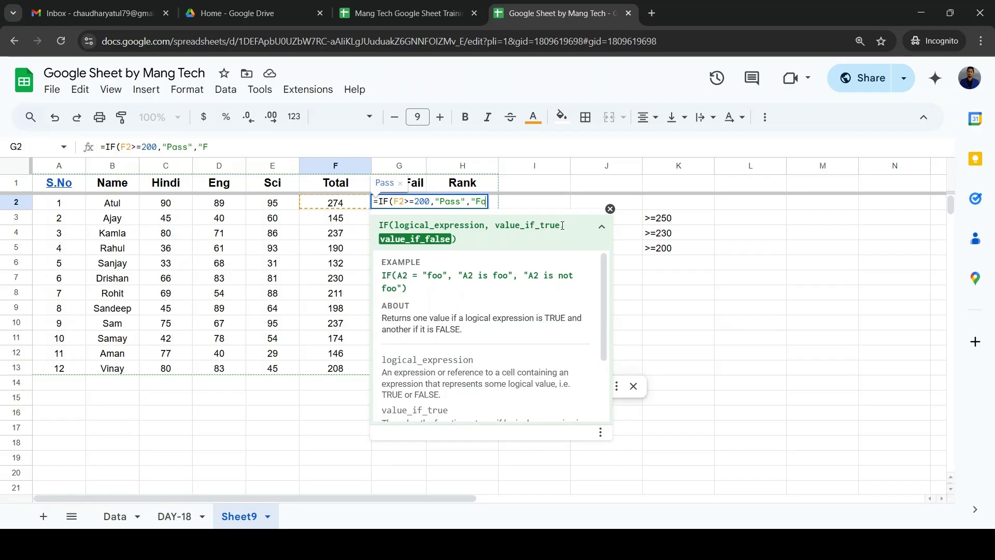
pyautogui.write('il")')
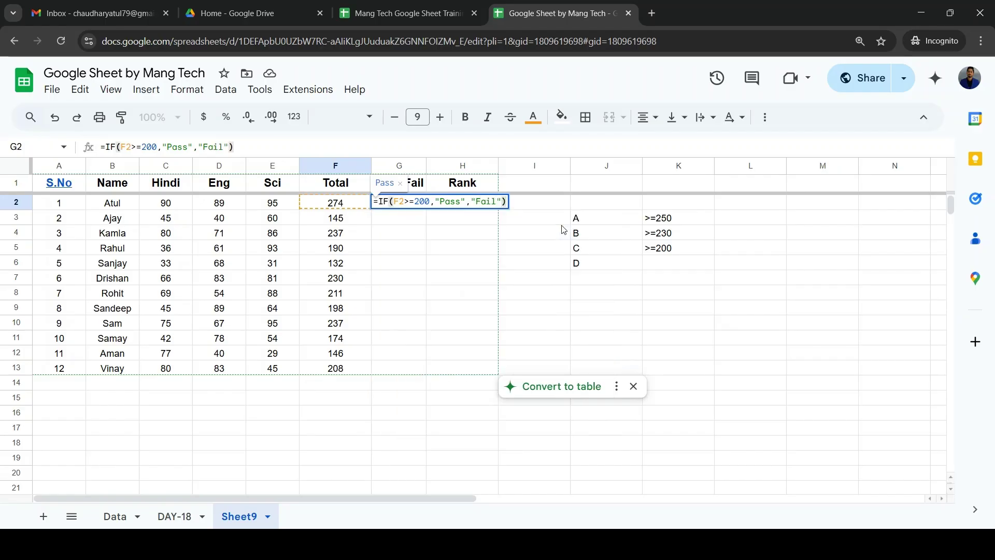
pyautogui.press('Return')
# - Fill the Pass/Fail formula from G2 down through G13
pyautogui.press('Left')
pyautogui.hotkey('ctrl', 'Down')
pyautogui.press('Right')
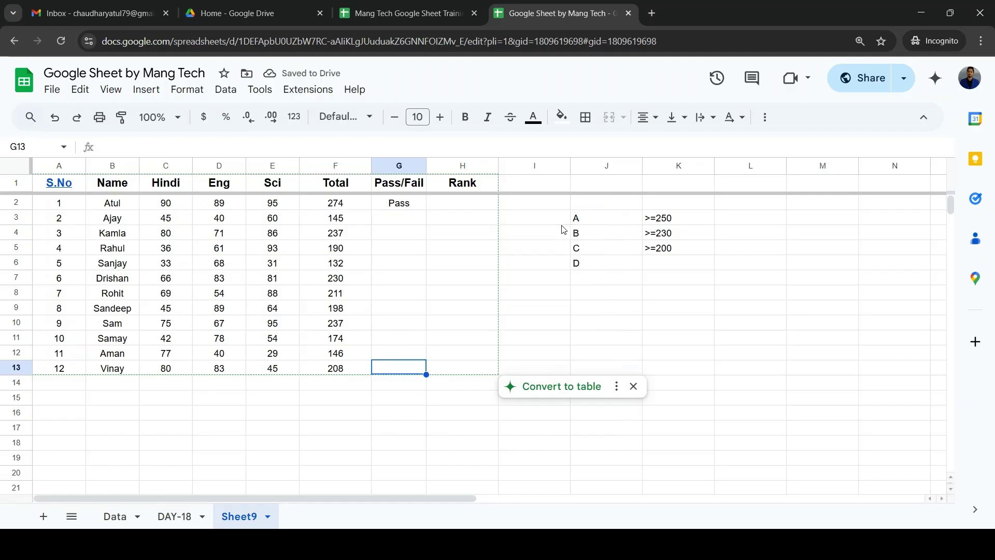
pyautogui.hotkey('ctrl', 'shift', 'Up')
pyautogui.hotkey('ctrl', 'd')
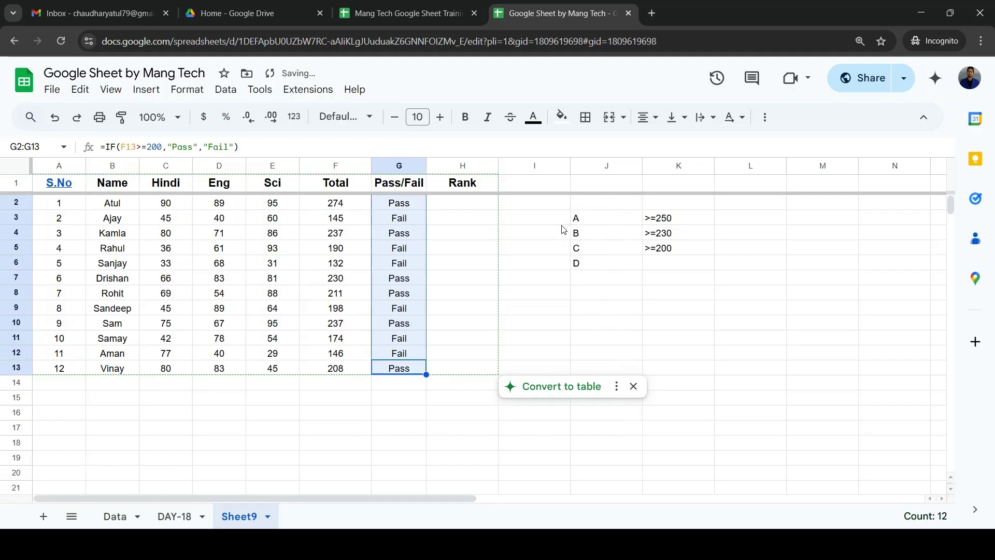
# - Compare the Pass/Fail results in column G with the students' totals in column F
pyautogui.press('Up')
pyautogui.press('Up')
pyautogui.press('Up')
pyautogui.press('Up')
pyautogui.press('Up')
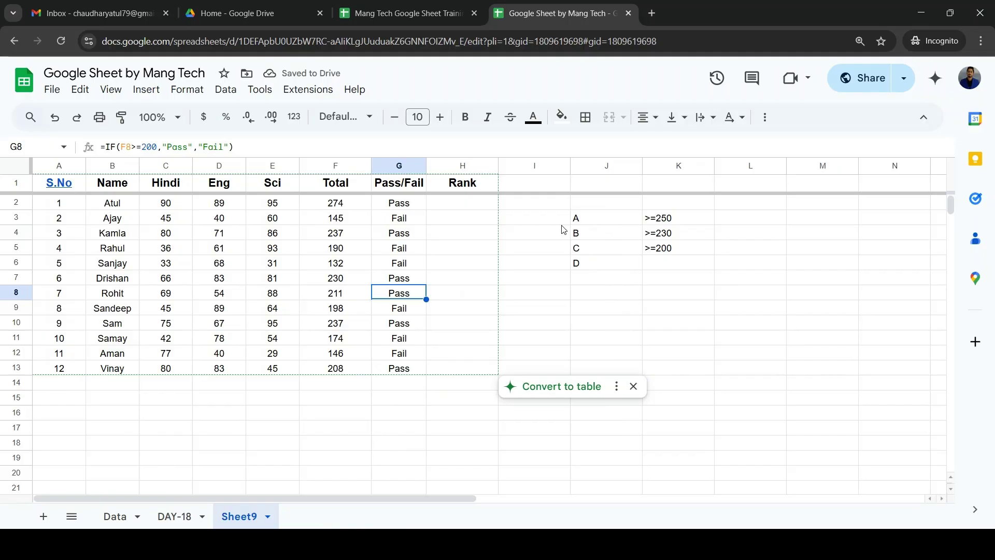
pyautogui.press('Up')
pyautogui.press('Up')
pyautogui.press('Up')
pyautogui.press('Up')
pyautogui.press('Up')
pyautogui.press('Up')
pyautogui.press('Left')
pyautogui.press('Down')
pyautogui.press('Right')
pyautogui.press('Left')
pyautogui.press('Down')
pyautogui.press('Down')
pyautogui.press('Down')
pyautogui.press('Down')
pyautogui.press('Down')
pyautogui.press('Down')
pyautogui.press('Down')
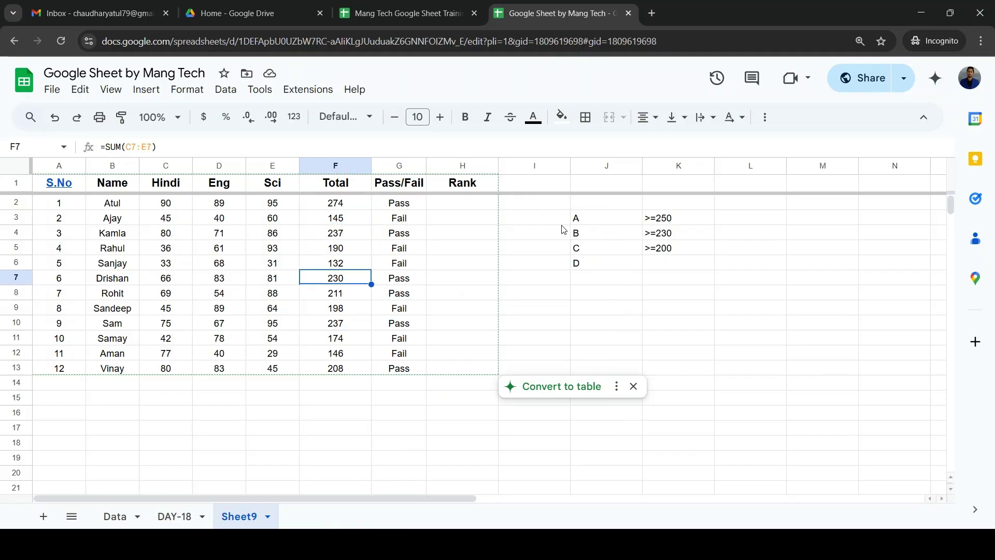
# - Try a total of 200 in F11 to test the Pass/Fail formula, and undo that entry
pyautogui.press('Down')
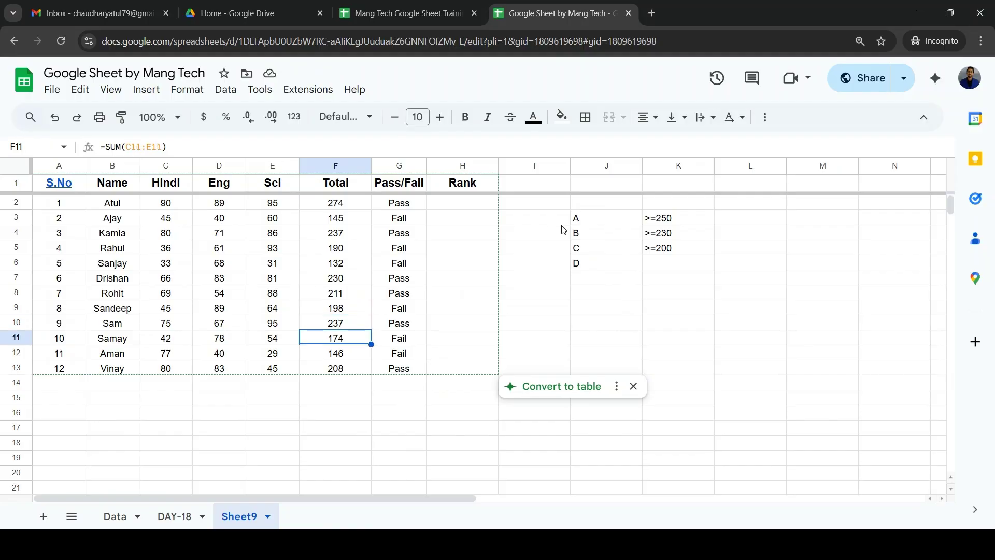
pyautogui.write('200')
pyautogui.press('Return')
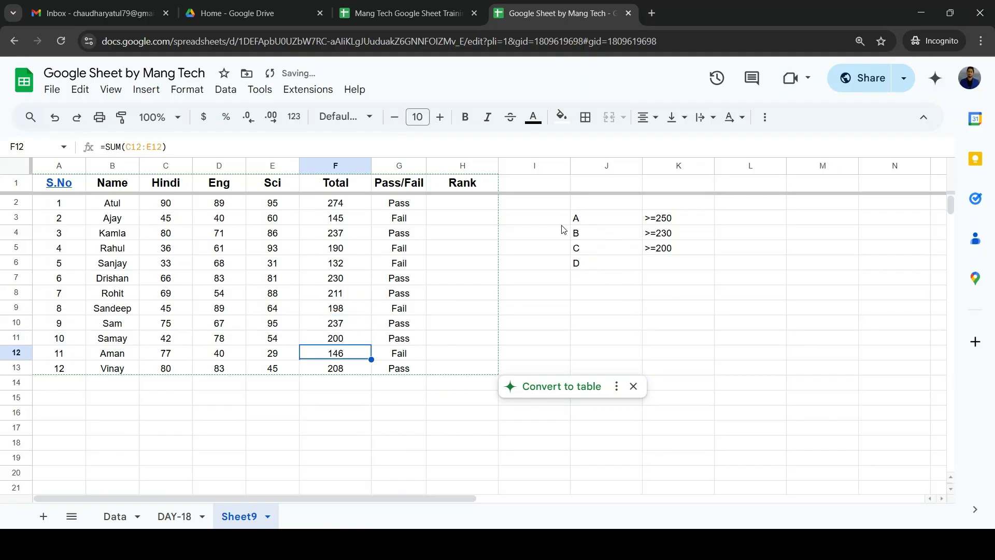
pyautogui.press('Up')
pyautogui.hotkey('ctrl', 'z')
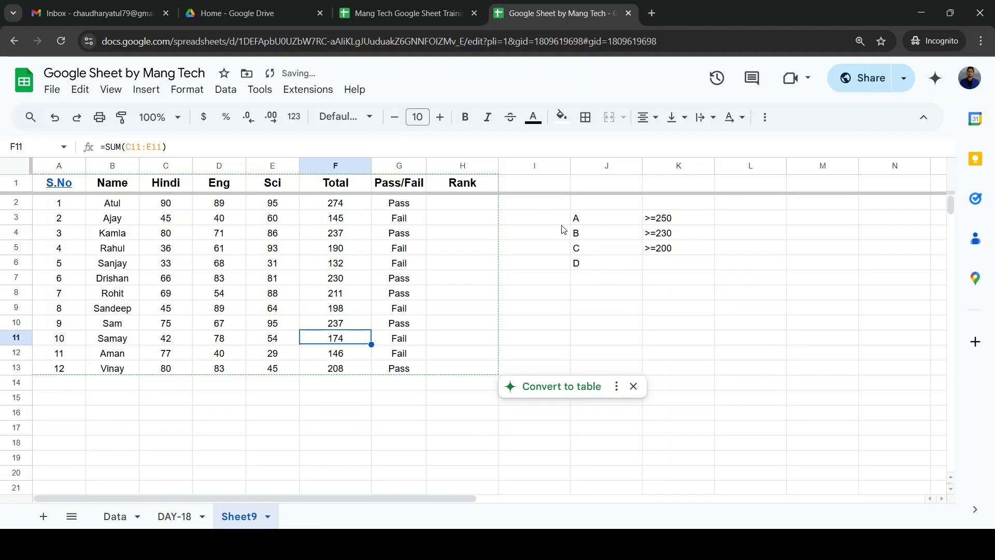
# - Select cell H2 in the Rank column and dismiss the Convert to table suggestion
pyautogui.press('Up')
pyautogui.press('Right')
pyautogui.hotkey('ctrl', 'Up')
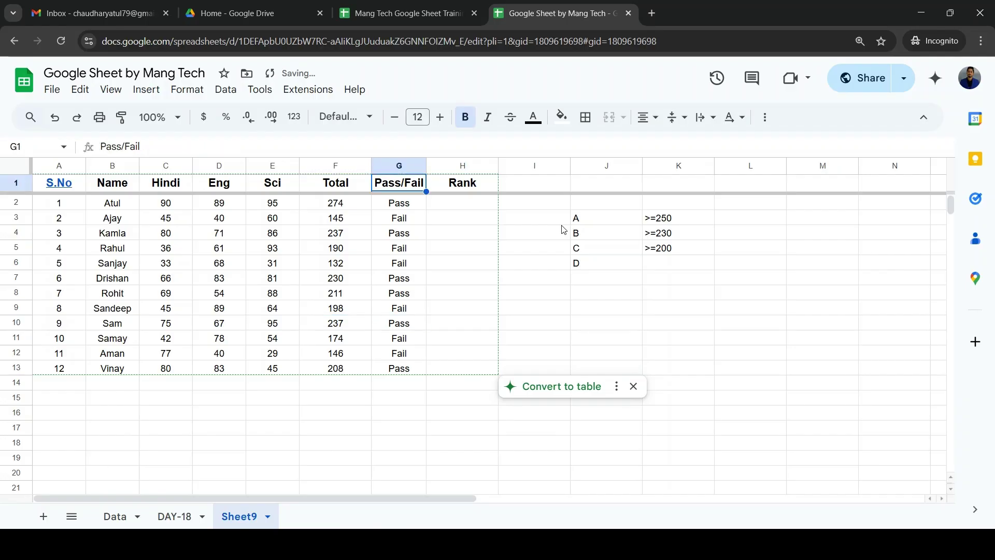
pyautogui.press('Right')
pyautogui.press('Down')
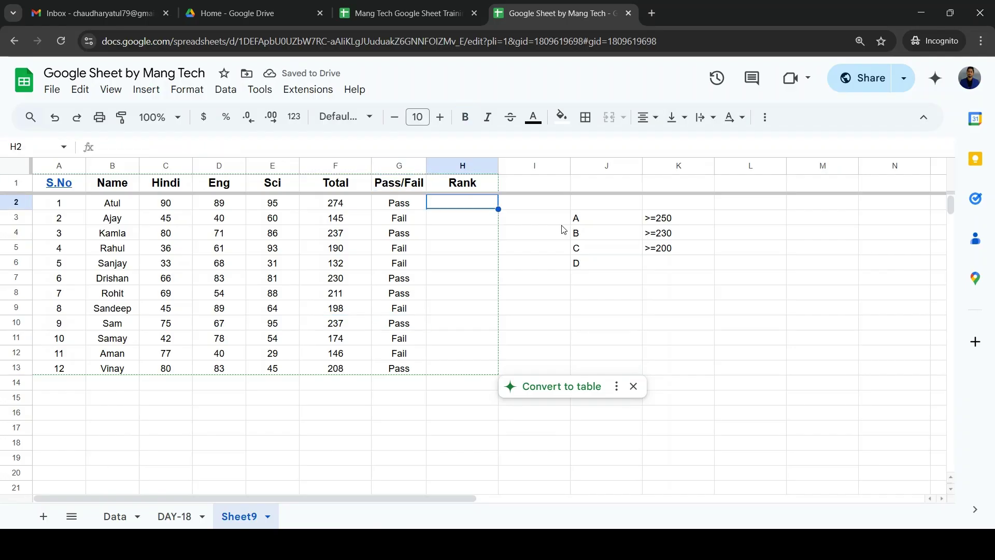
pyautogui.click(633, 386)
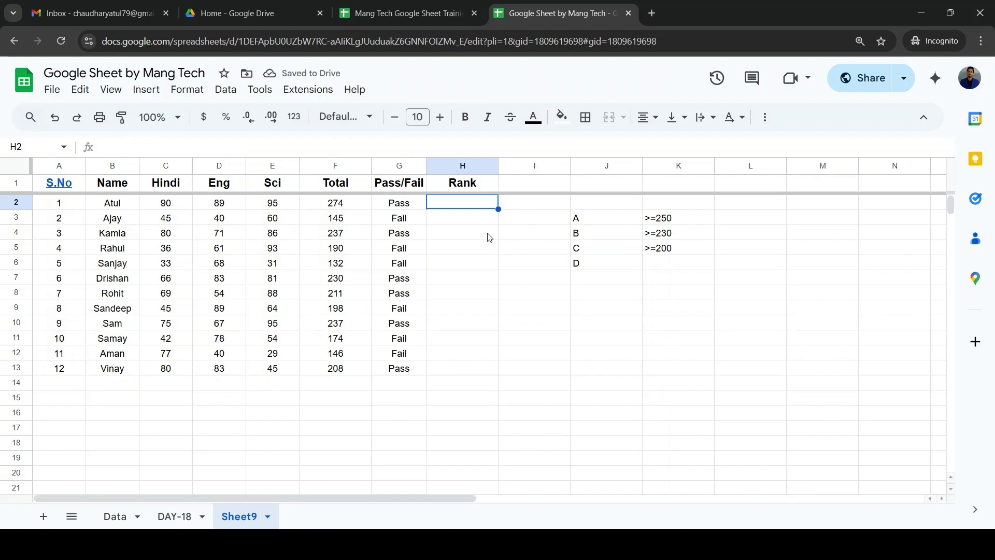
# - Start an IF formula in H2 that returns "A" when the total in F2 is >=250
pyautogui.write('=if')
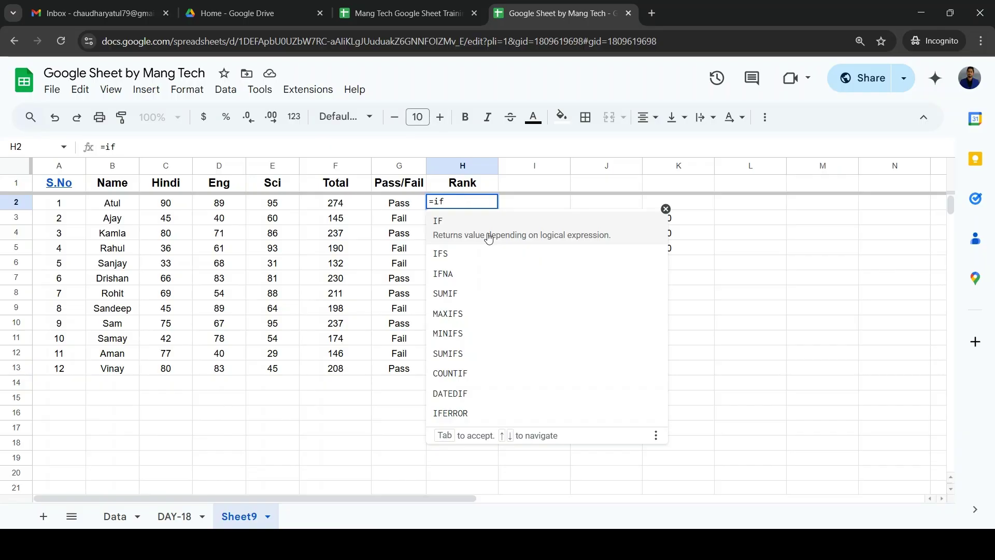
pyautogui.click(488, 238)
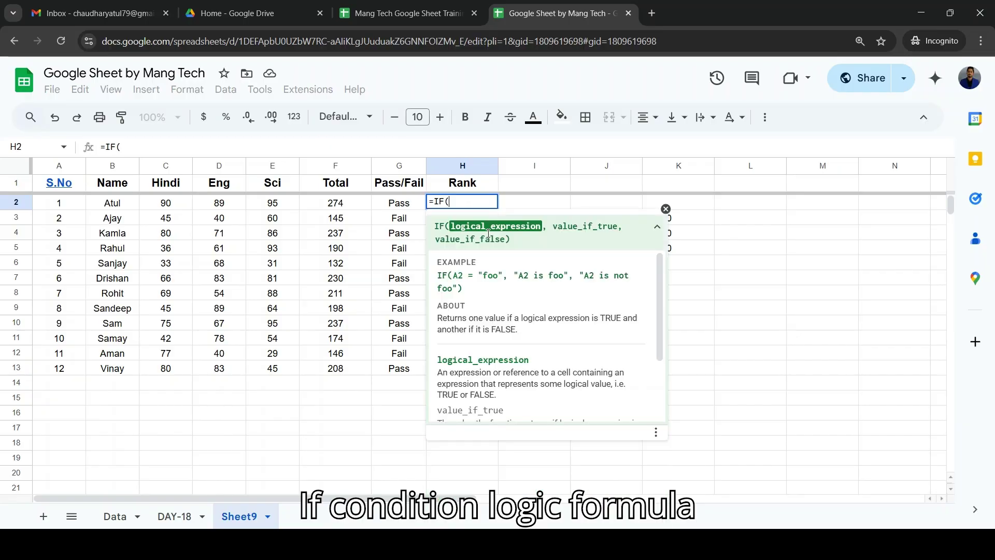
pyautogui.press('Left')
pyautogui.press('Left')
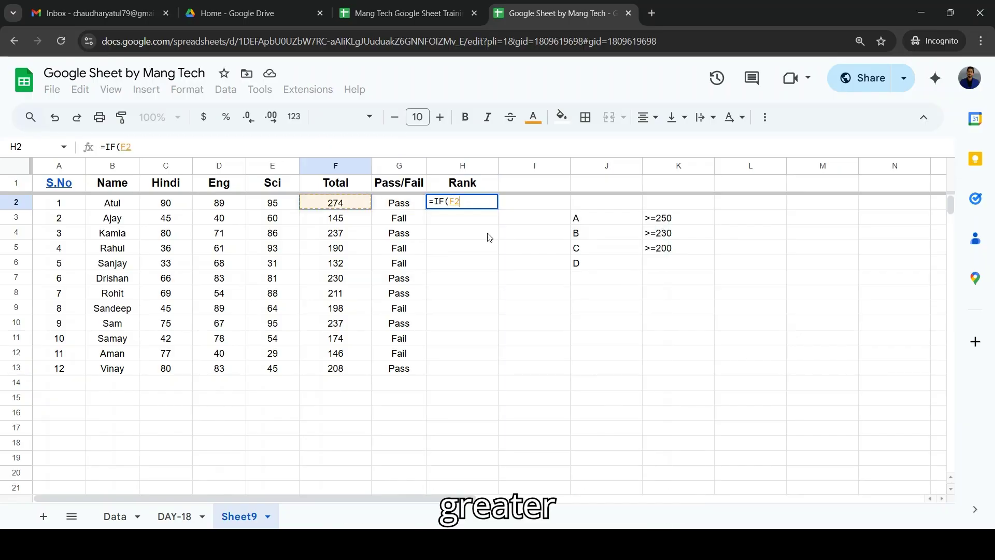
pyautogui.write('>=25')
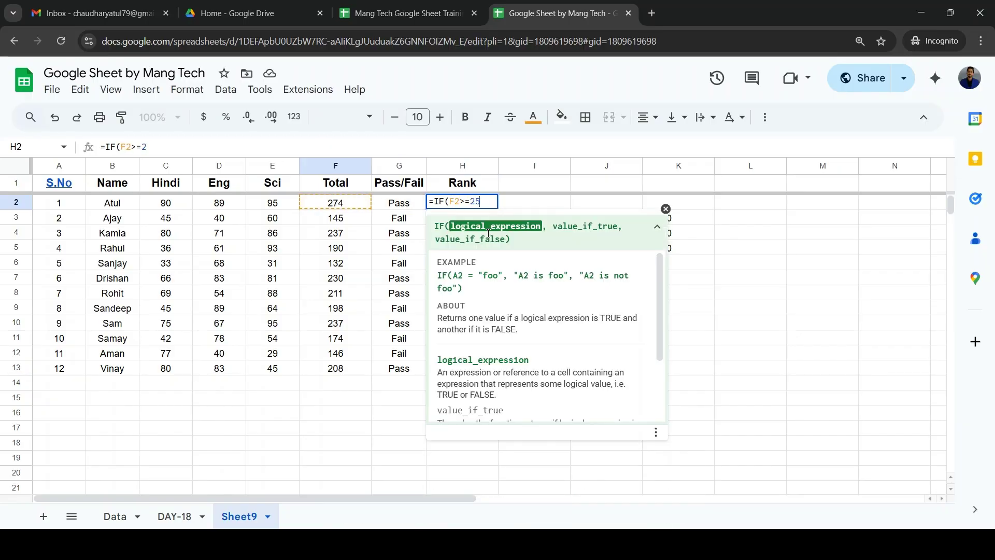
pyautogui.write('0,"A')
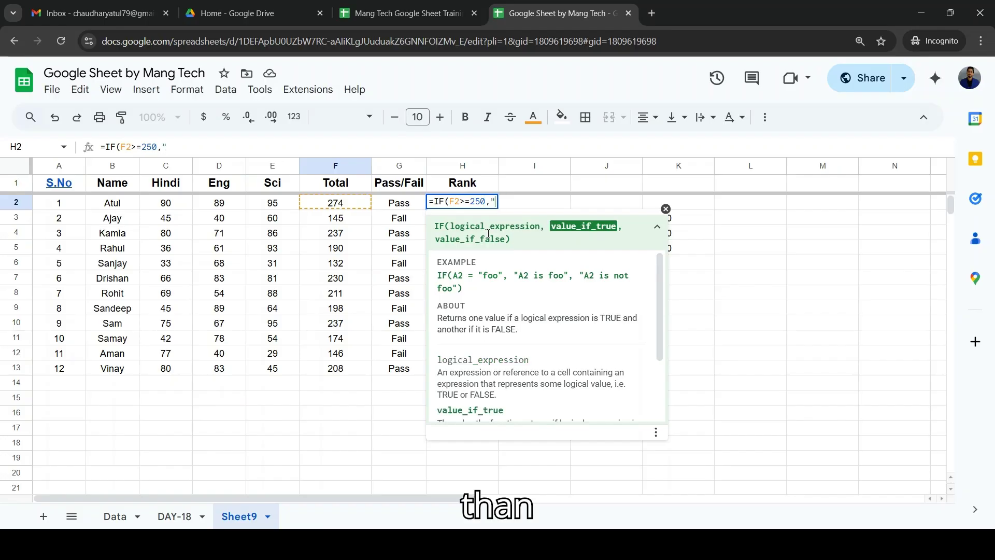
pyautogui.write('",')
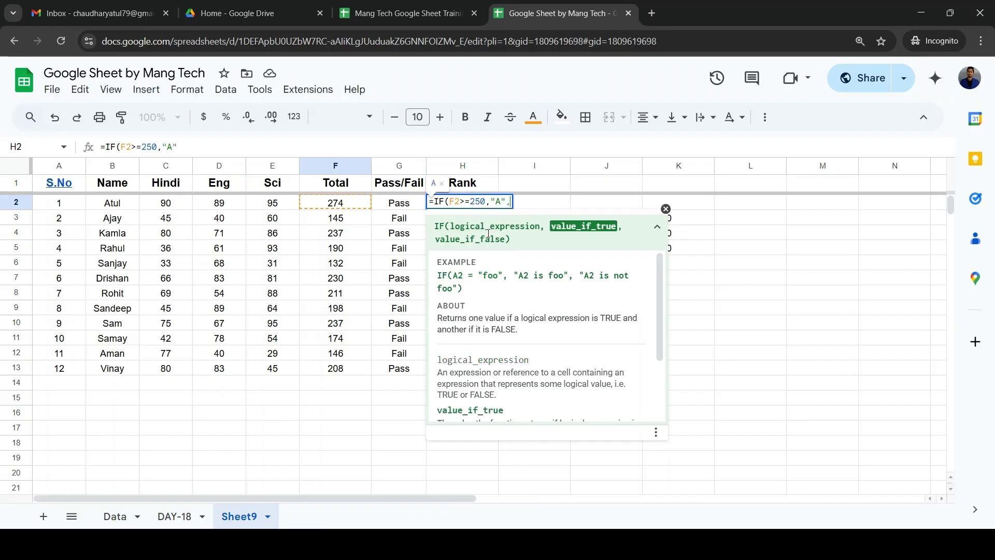
# - Nest a second IF in the H2 formula that returns "B" when F2>=230
pyautogui.write('IF(')
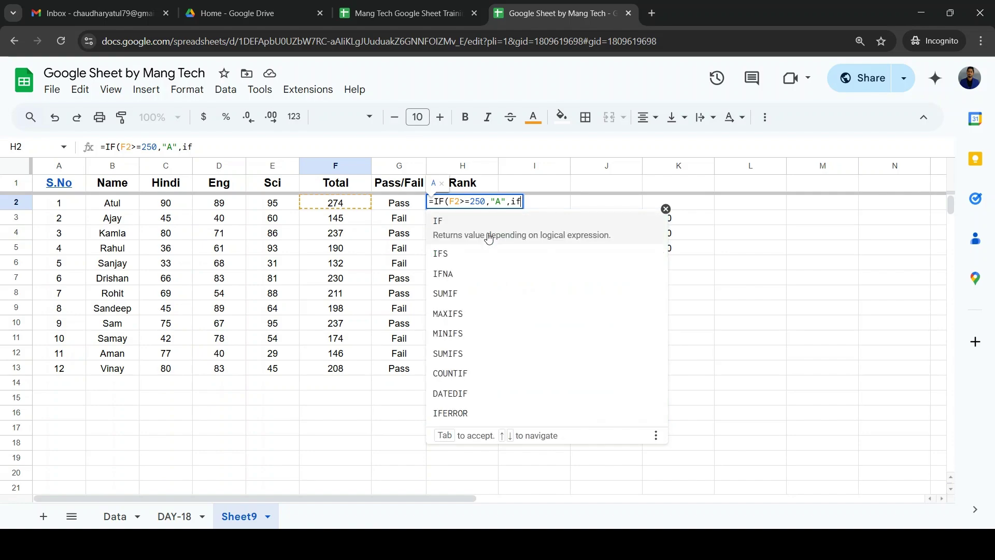
pyautogui.write('F2')
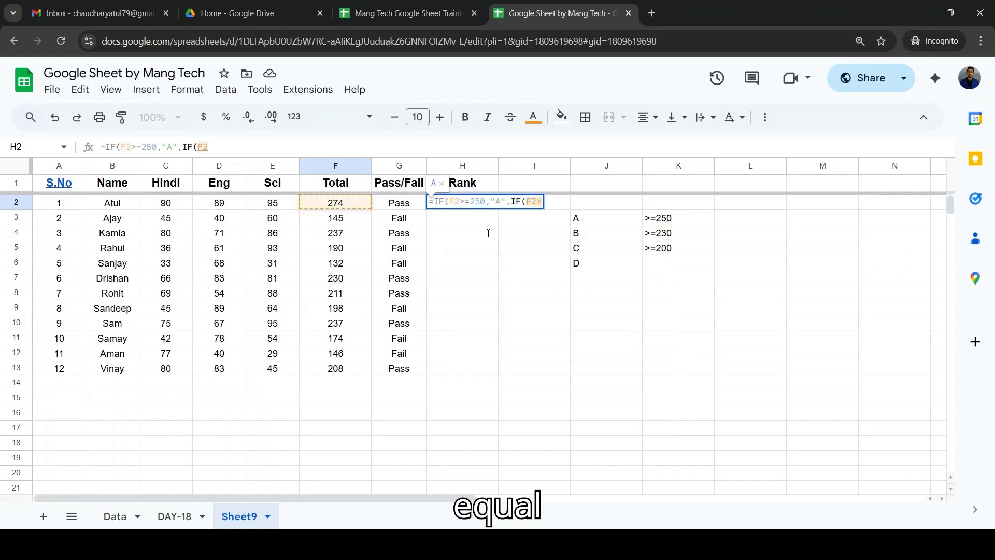
pyautogui.write('>=230')
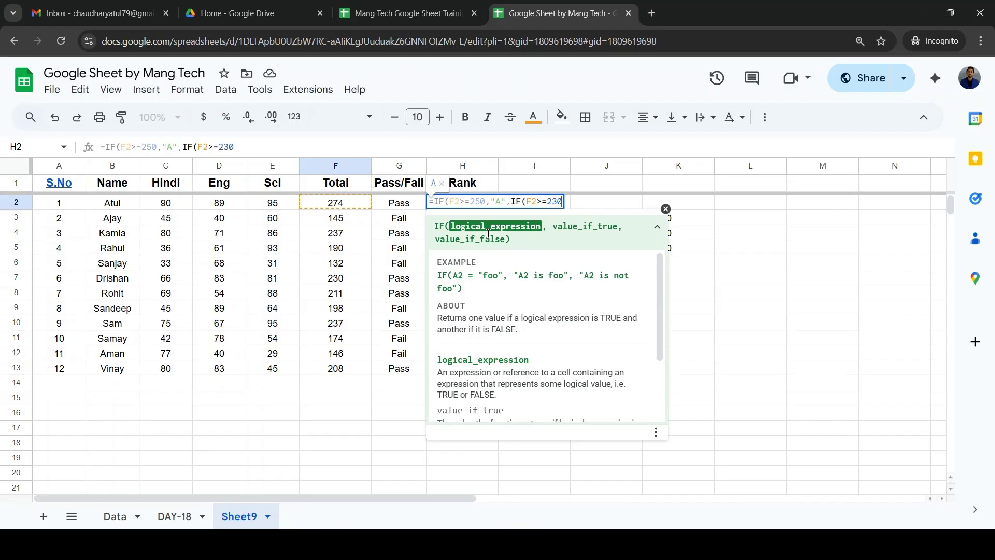
pyautogui.write(',"B"')
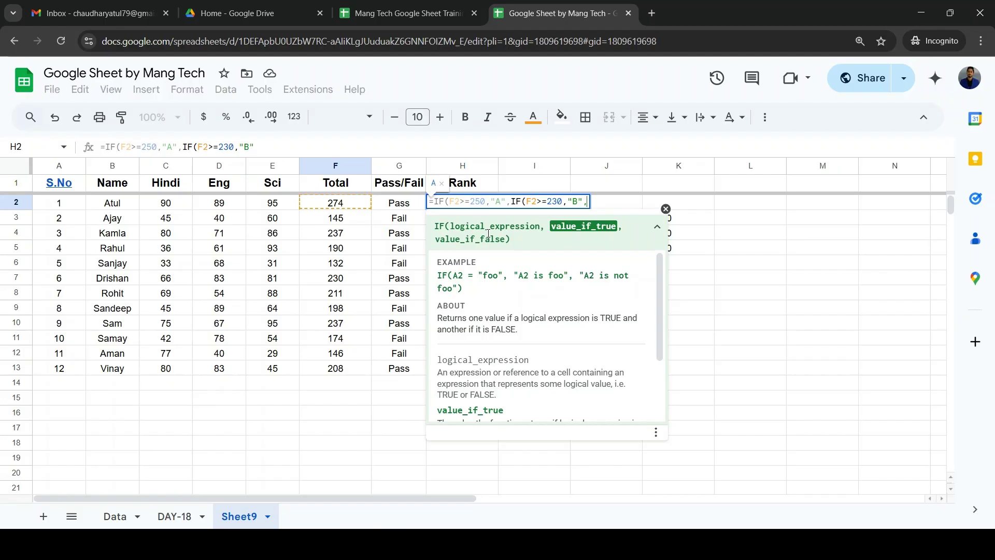
# - Complete the H2 formula with a third nested IF that returns "C" when F2>=200 and otherwise "D"
pyautogui.write(',if')
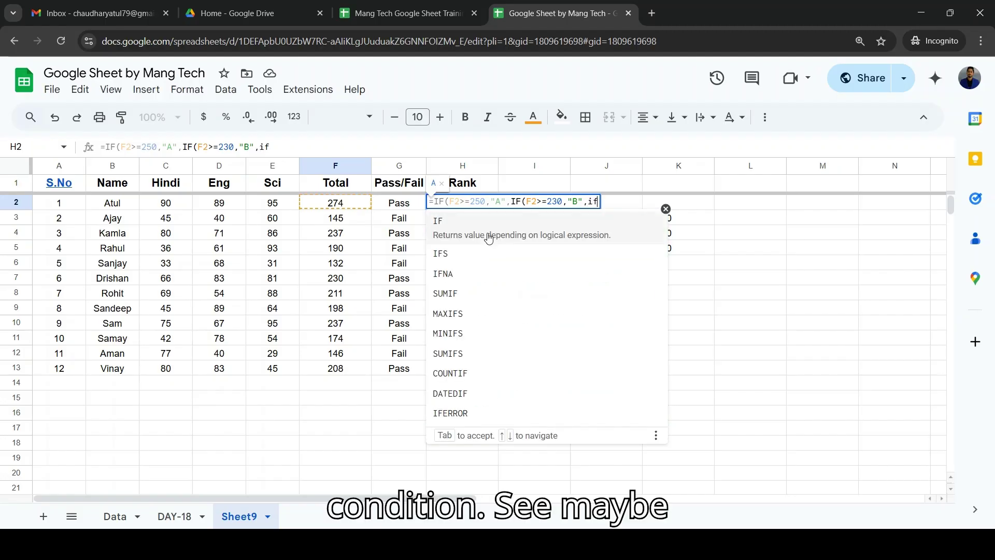
pyautogui.write('(F2')
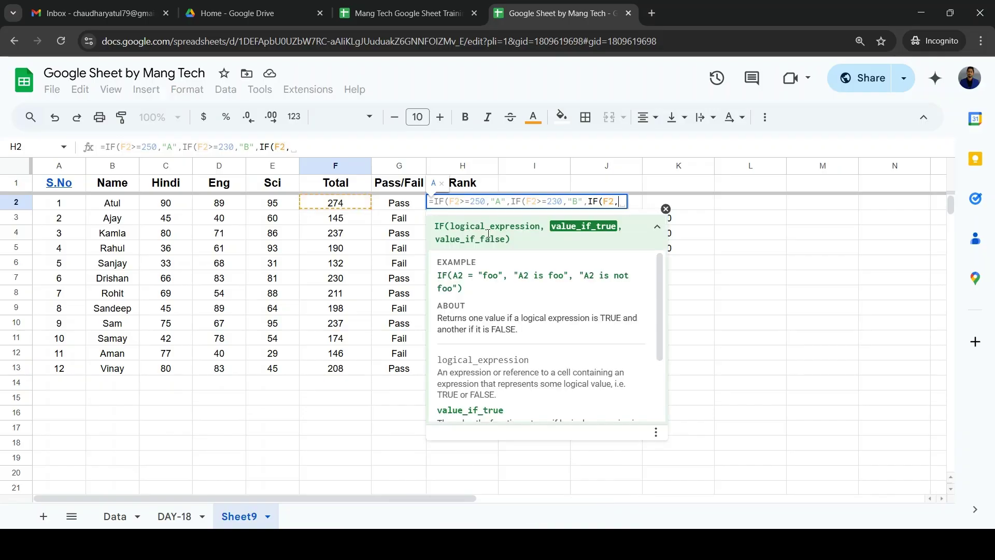
pyautogui.write('>=')
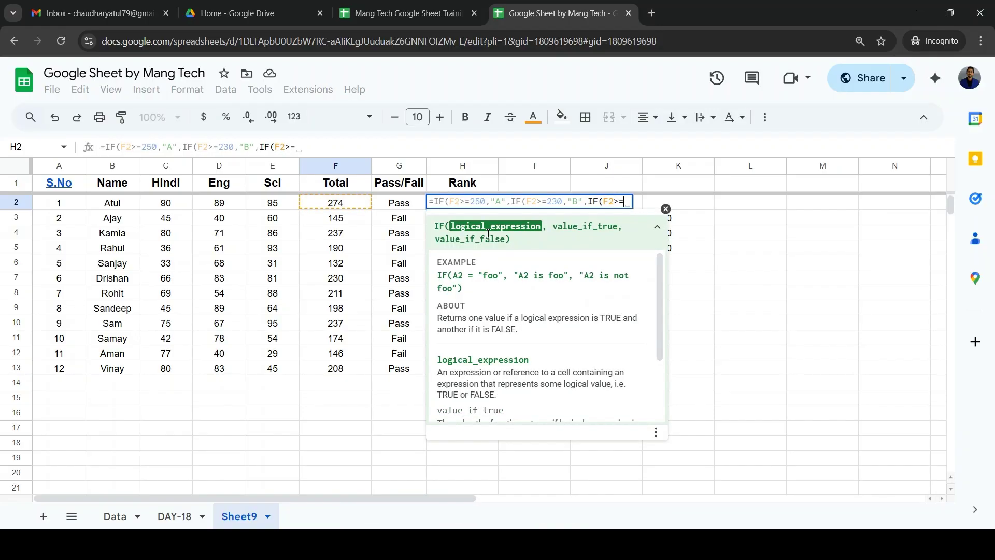
pyautogui.write('200')
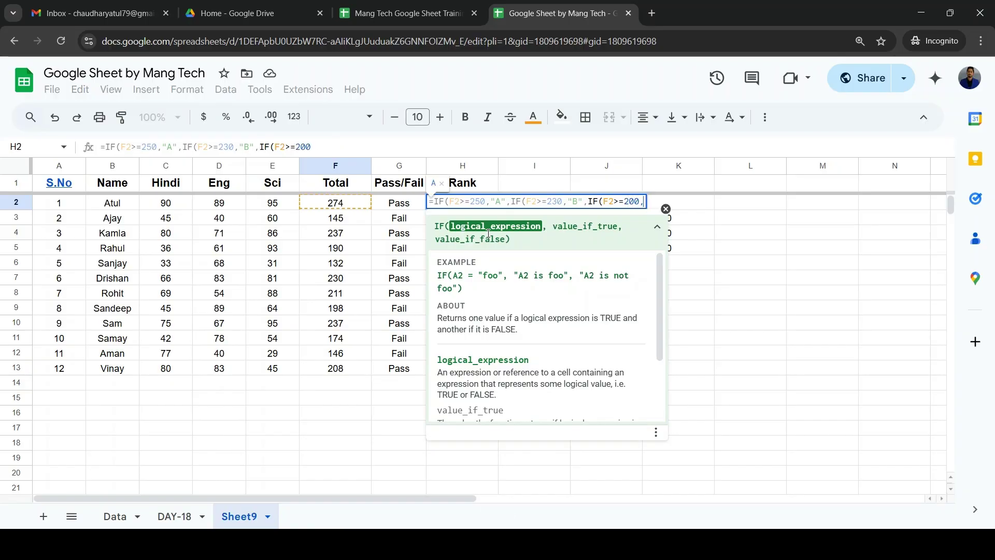
pyautogui.write(',"C"')
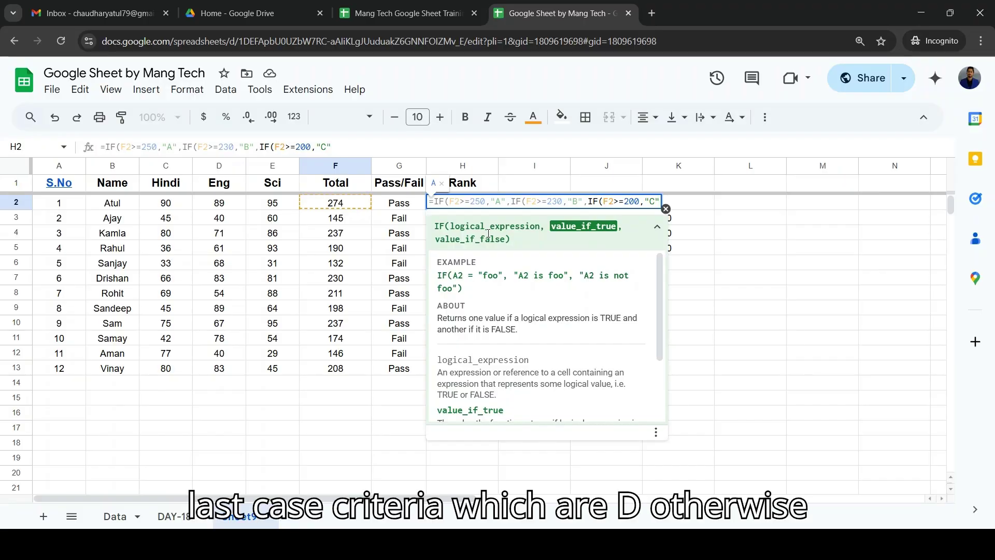
pyautogui.write(',')
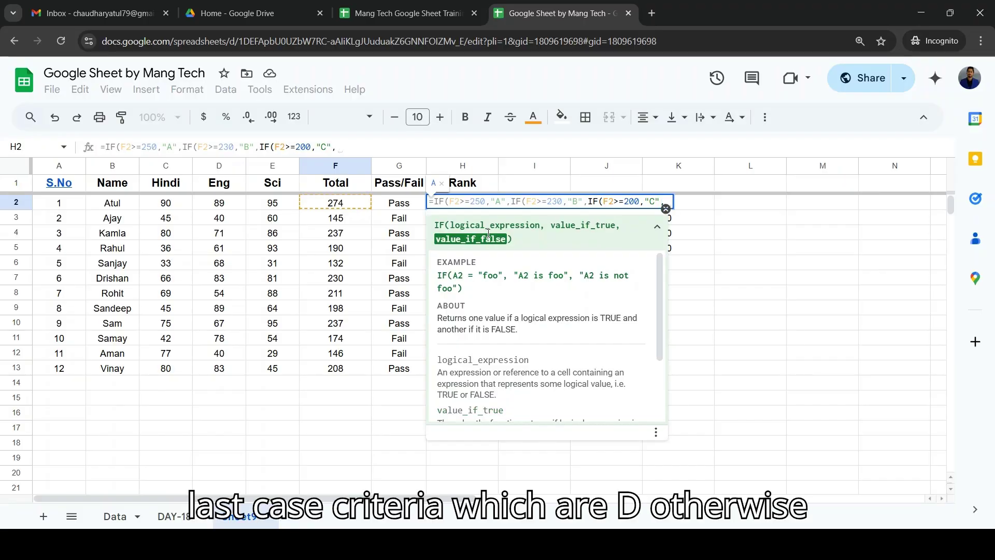
pyautogui.write('"D")))')
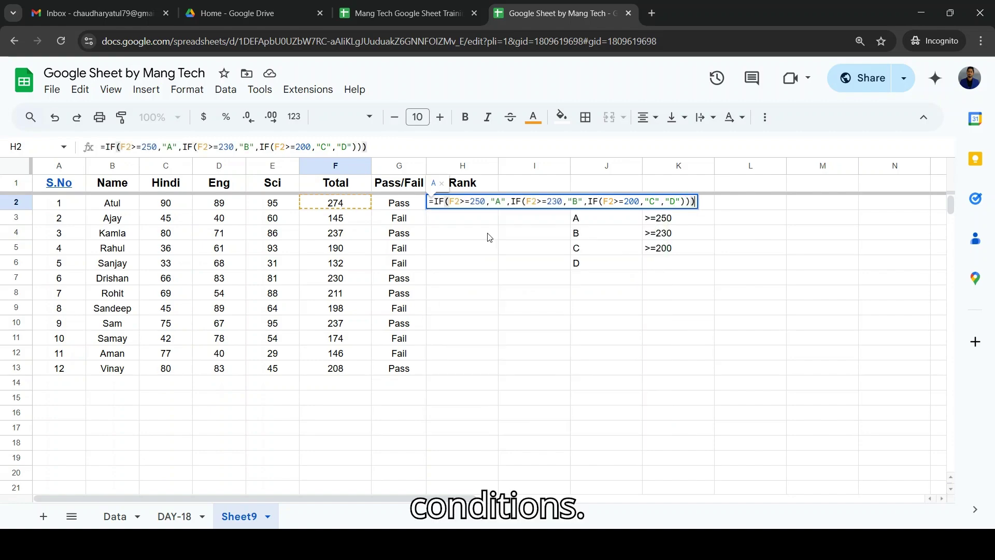
pyautogui.press('Return')
# - Fill the nested IF formula from H2 down through H13 in the Rank column
pyautogui.press('Up')
pyautogui.press('Left')
pyautogui.hotkey('ctrl', 'Down')
pyautogui.press('Right')
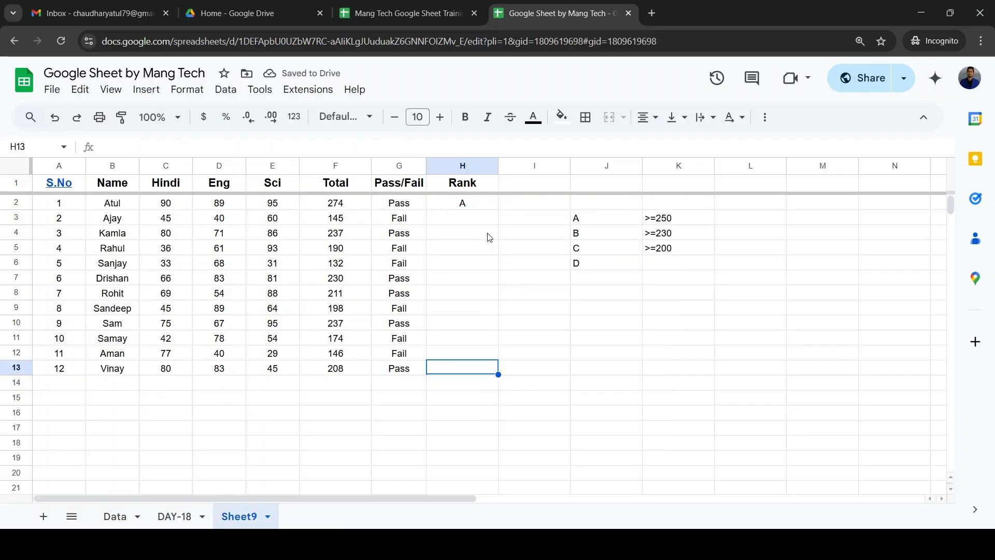
pyautogui.hotkey('ctrl', 'shift', 'Up')
pyautogui.hotkey('ctrl', 'd')
# - Compare the ranks in column H with the totals in column F and the grade thresholds
pyautogui.press('Down')
pyautogui.press('Up')
pyautogui.press('Up')
pyautogui.press('Up')
pyautogui.press('Up')
pyautogui.press('Up')
pyautogui.press('Up')
pyautogui.press('Up')
pyautogui.press('Up')
pyautogui.press('Up')
pyautogui.press('Up')
pyautogui.press('Up')
pyautogui.press('Up')
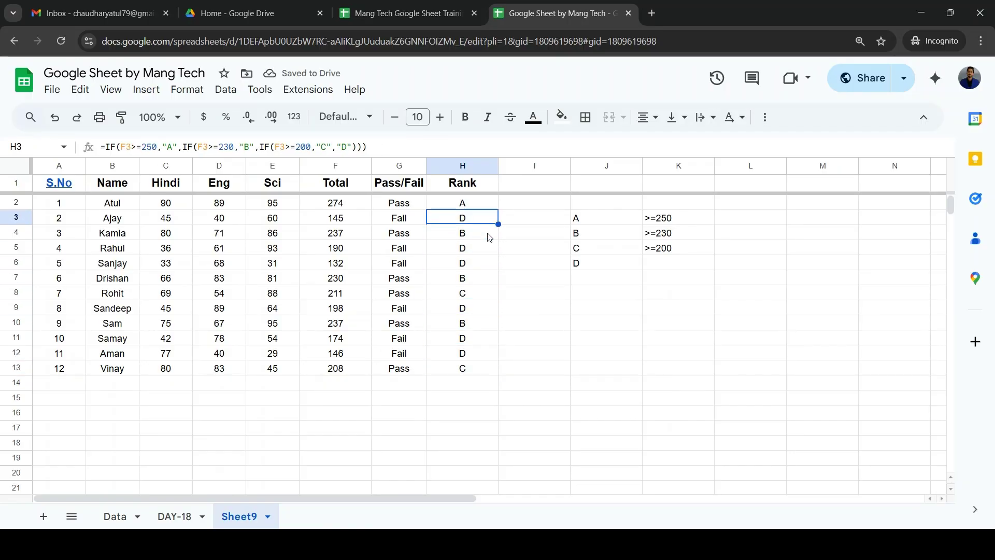
pyautogui.press('Left')
pyautogui.press('Left')
pyautogui.press('Right')
pyautogui.press('Right')
pyautogui.press('Down')
pyautogui.press('Down')
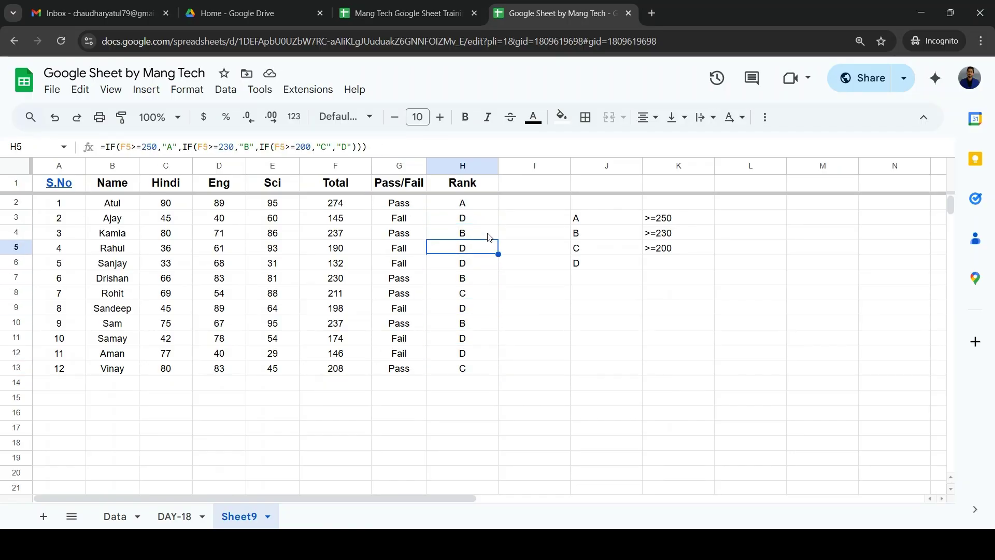
pyautogui.press('Left')
pyautogui.press('Left')
pyautogui.press('Right')
pyautogui.press('Right')
pyautogui.press('Down')
pyautogui.press('Down')
pyautogui.press('Down')
pyautogui.press('Down')
pyautogui.press('Left')
pyautogui.press('Left')
pyautogui.press('Up')
pyautogui.press('Right')
pyautogui.press('Right')
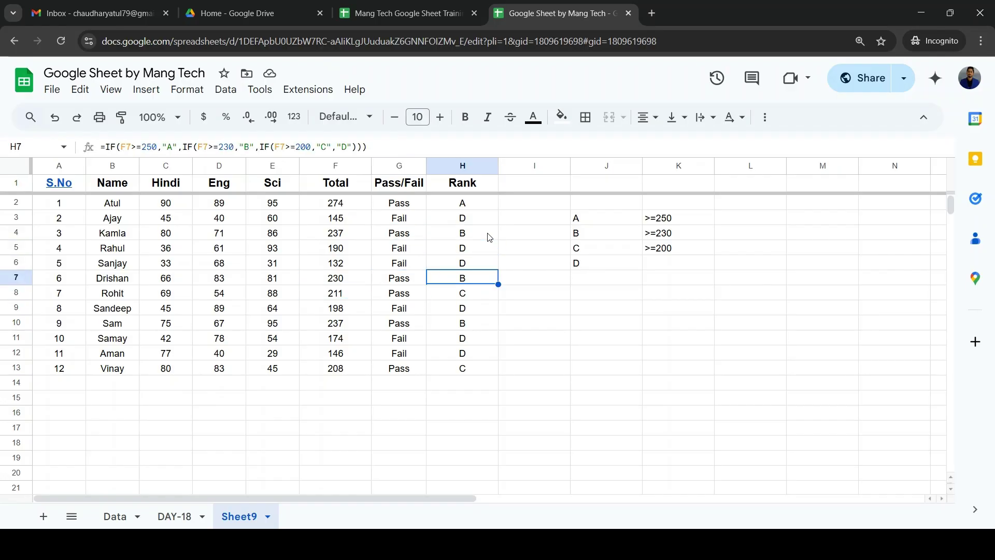
# - Highlight rows 7, 8 and 9 one after another to check each student's total against the rank
pyautogui.hotkey('shift', 'space')
pyautogui.hotkey('shift', 'space')
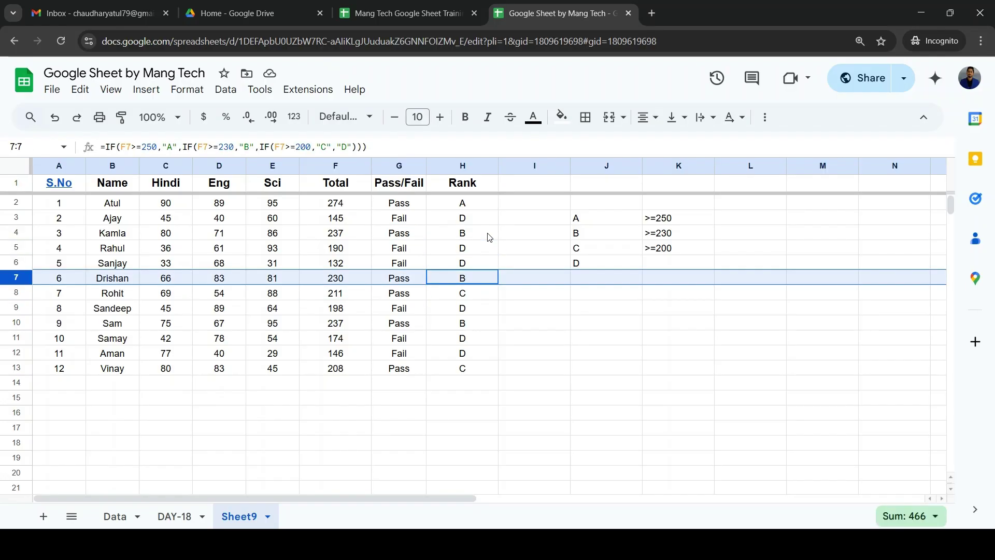
pyautogui.press('Down')
pyautogui.press('Down')
pyautogui.press('Up')
pyautogui.hotkey('shift', 'space')
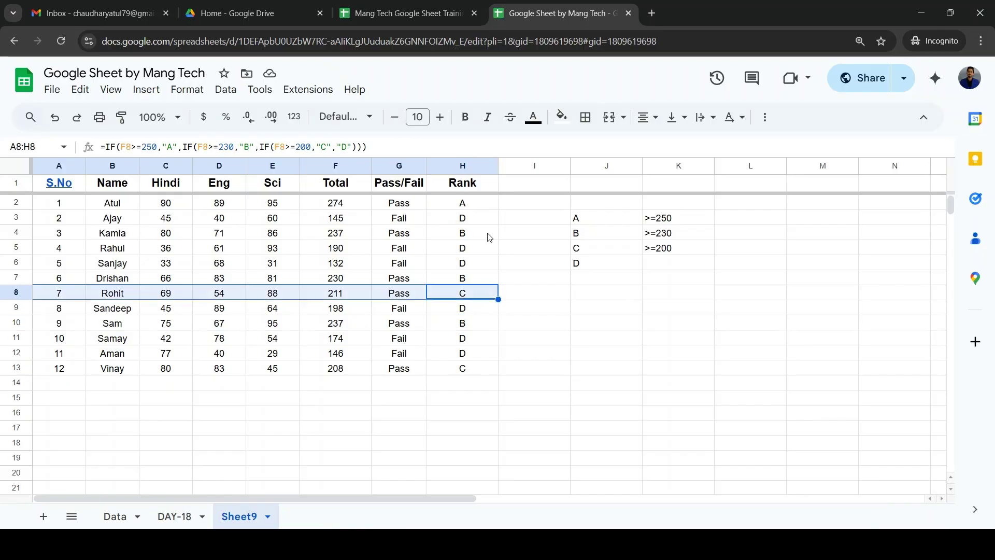
pyautogui.hotkey('shift', 'space')
pyautogui.press('Down')
pyautogui.press('Down')
pyautogui.press('Up')
pyautogui.hotkey('shift', 'space')
pyautogui.hotkey('shift', 'space')
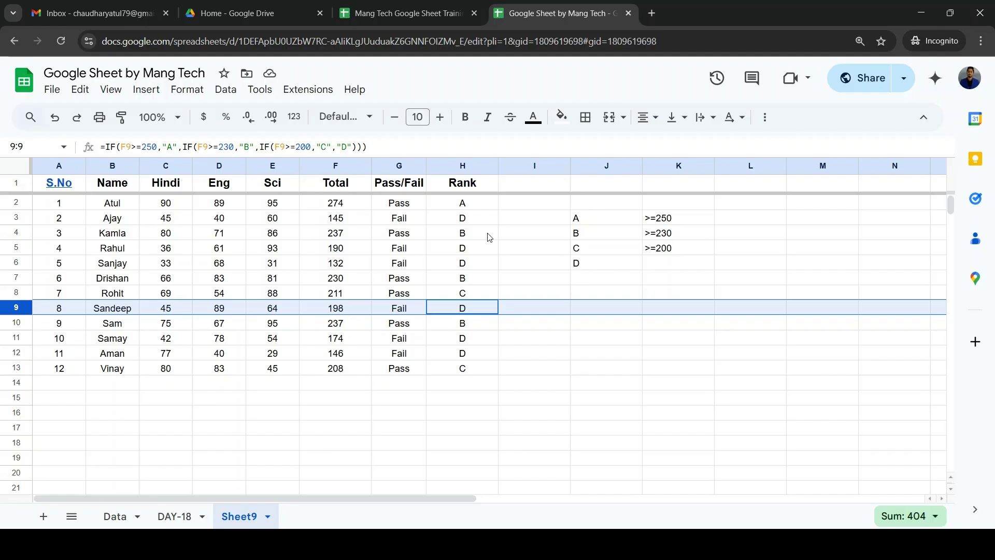
# - Review the formulas and results in the Pass/Fail and Rank columns once more
pyautogui.hotkey('ctrl', 'Up')
pyautogui.press('Down')
pyautogui.press('Up')
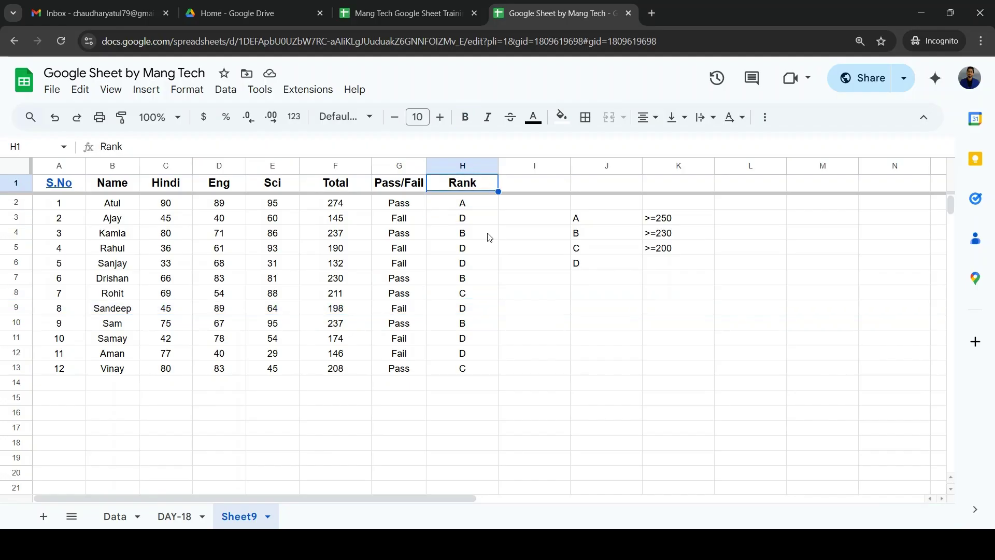
pyautogui.press('Left')
pyautogui.press('Down')
pyautogui.press('Right')
pyautogui.press('Down')
pyautogui.press('Down')
pyautogui.press('Down')
pyautogui.press('Down')
pyautogui.press('Down')
pyautogui.press('Down')
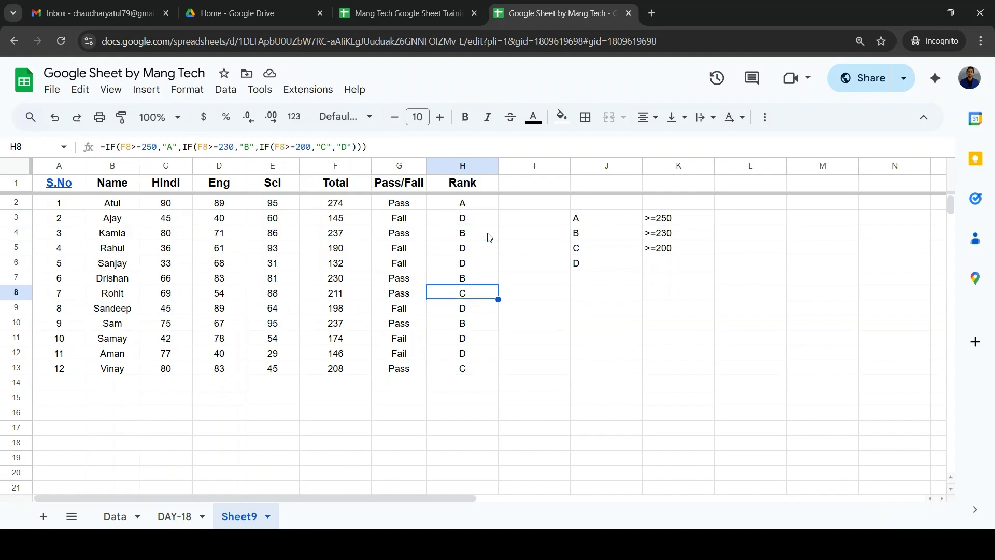
pyautogui.hotkey('ctrl', 'Up')
pyautogui.press('Left')
pyautogui.press('Down')
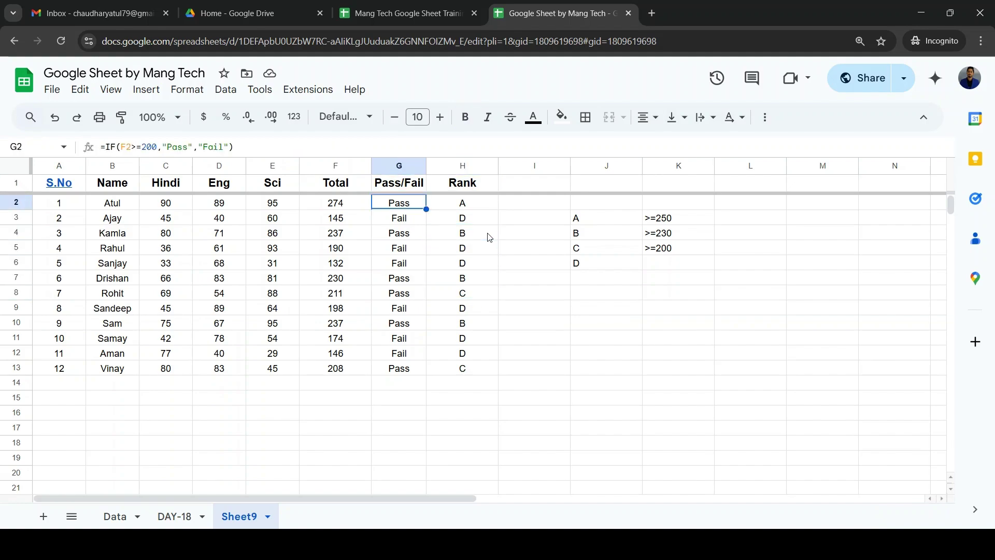
pyautogui.press('Left')
pyautogui.press('Up')
pyautogui.press('Right')
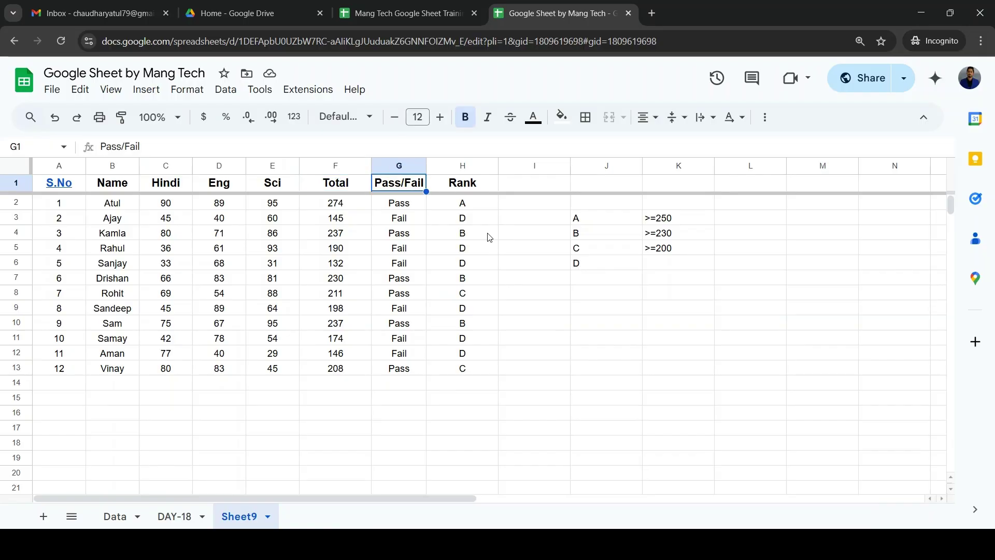
# - Add the column header Avg in cell I1, beside the Rank header
pyautogui.press('Right')
pyautogui.press('Right')
pyautogui.press('Down')
pyautogui.press('Up')
pyautogui.write('Avg')
pyautogui.press('Return')
pyautogui.press('Up')
pyautogui.press('Left')
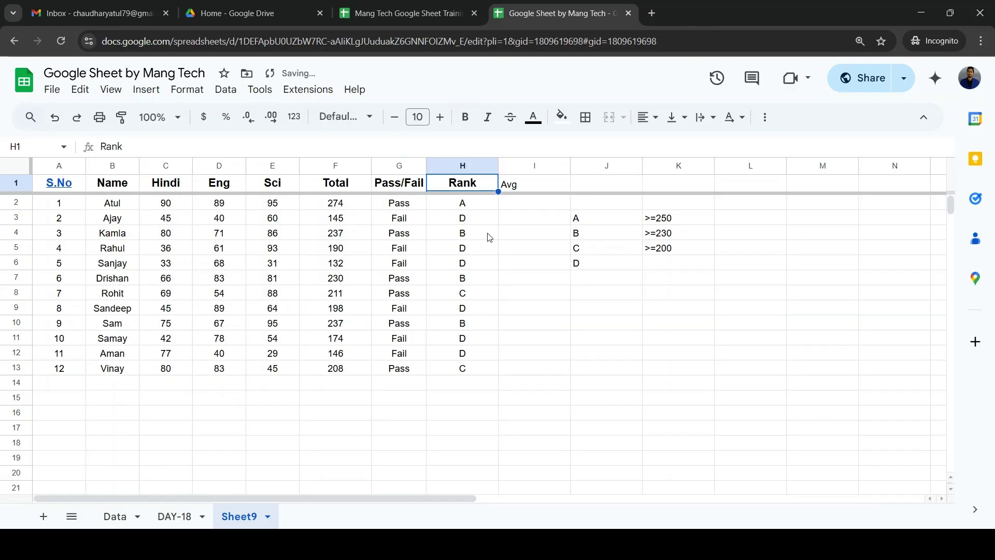
# - Copy the Rank header's formatting onto the Avg header in cell I1
pyautogui.click(128, 127)
pyautogui.press('Right')
pyautogui.press('Down')
pyautogui.press('Up')
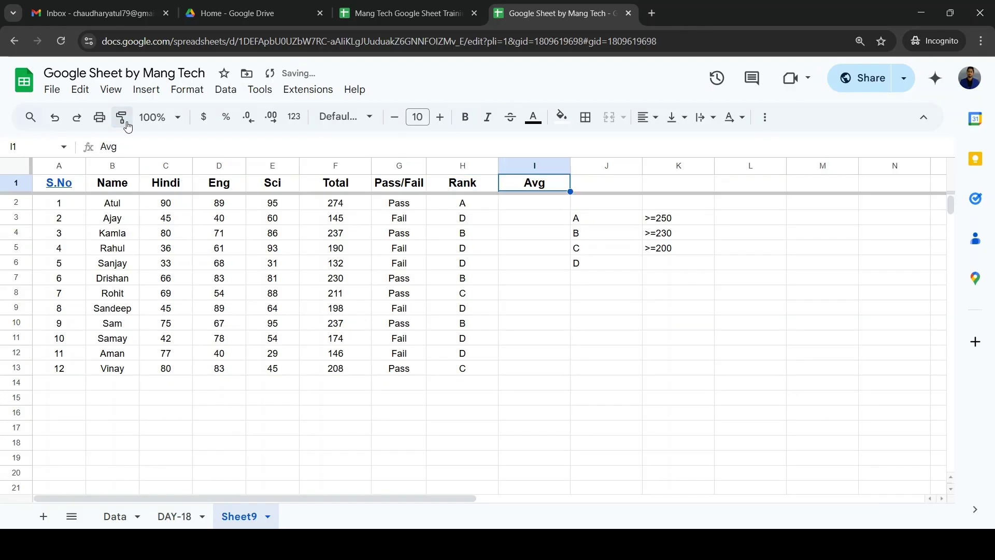
pyautogui.press('Down')
pyautogui.press('Left')
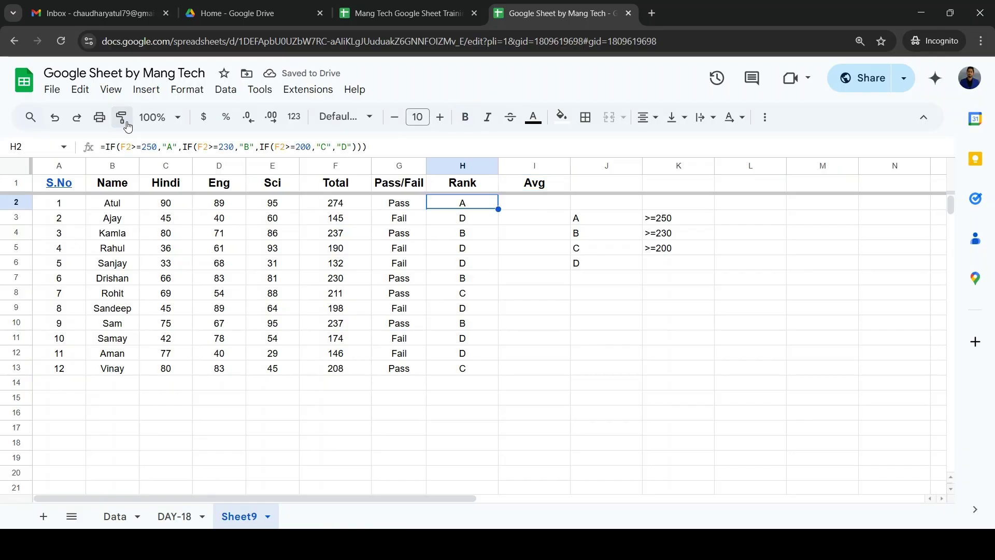
pyautogui.press('Right')
pyautogui.hotkey('shift', 'Left')
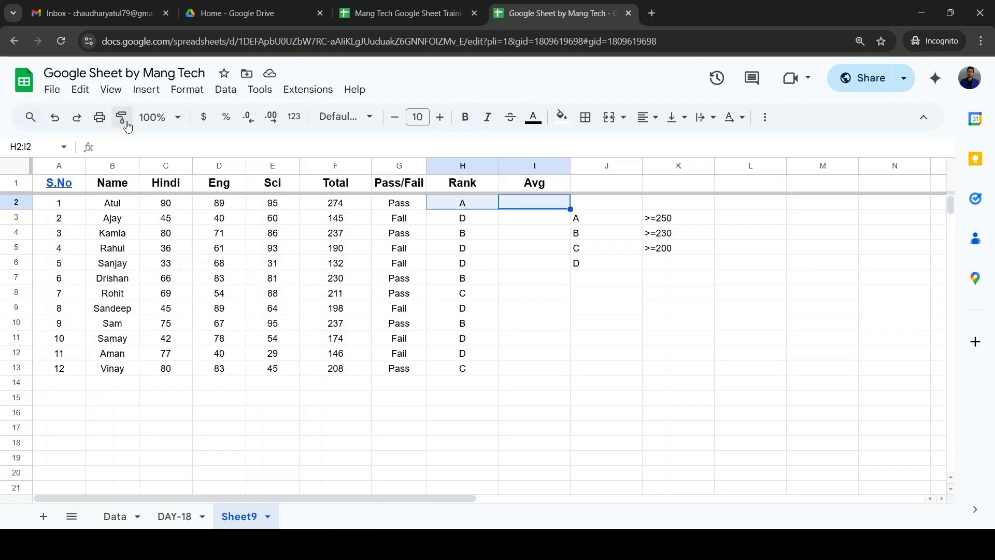
pyautogui.click(558, 122)
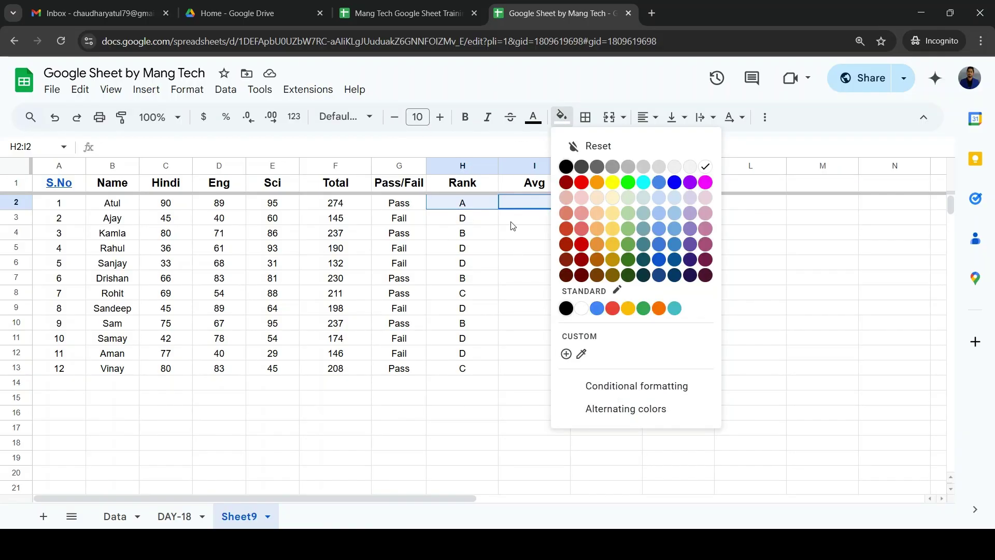
pyautogui.click(511, 223)
pyautogui.press('Up')
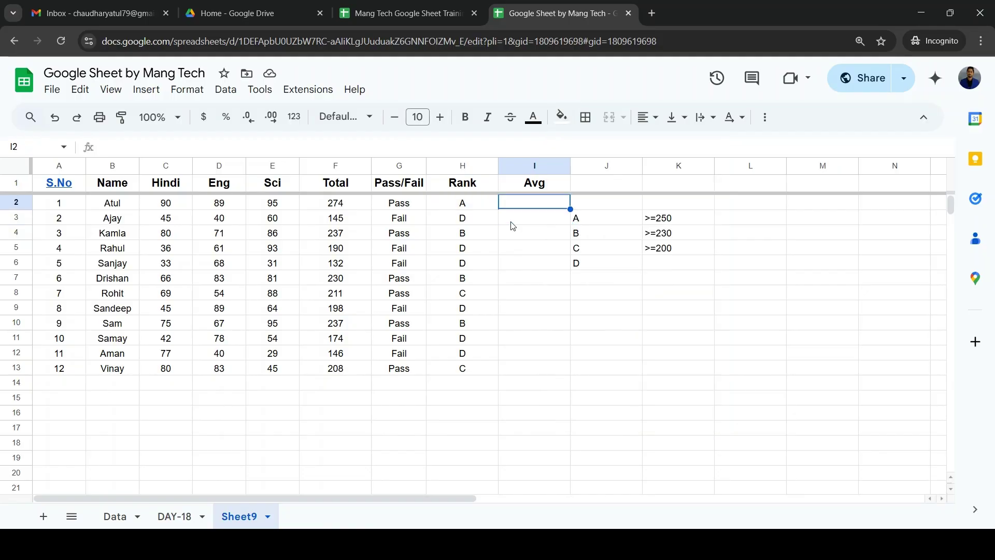
# - Look over the student table from the serial numbers and subject marks across to the Pass/Fail, Rank and Avg columns
pyautogui.press('Left')
pyautogui.press('Right')
pyautogui.press('Left')
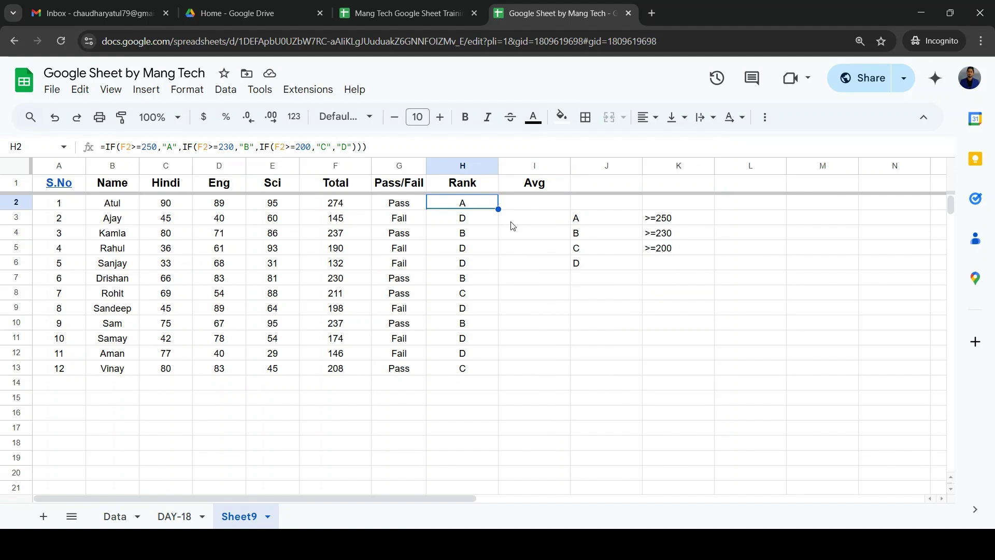
pyautogui.press('Home')
pyautogui.press('Down')
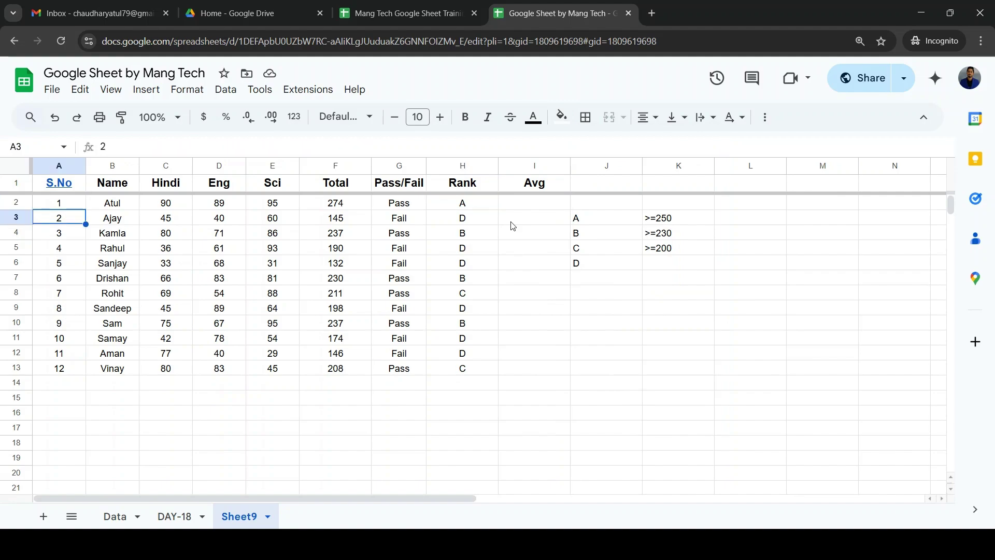
pyautogui.hotkey('ctrl', 'Down')
pyautogui.press('Right')
pyautogui.press('Right')
pyautogui.hotkey('ctrl', 'Up')
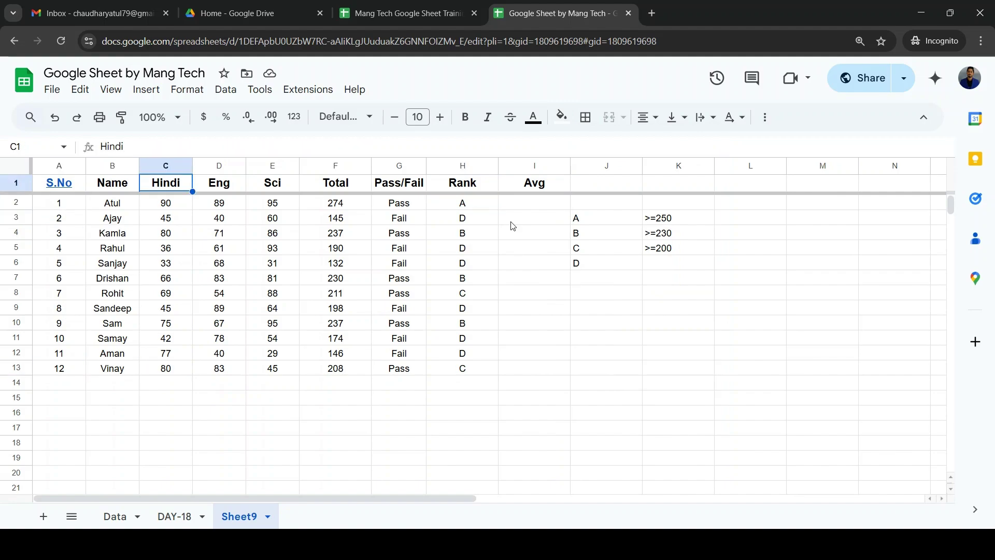
pyautogui.press('Right')
pyautogui.press('Down')
pyautogui.press('Down')
pyautogui.press('Right')
pyautogui.press('Right')
pyautogui.press('Right')
pyautogui.press('Right')
pyautogui.press('Down')
pyautogui.press('Down')
pyautogui.press('Down')
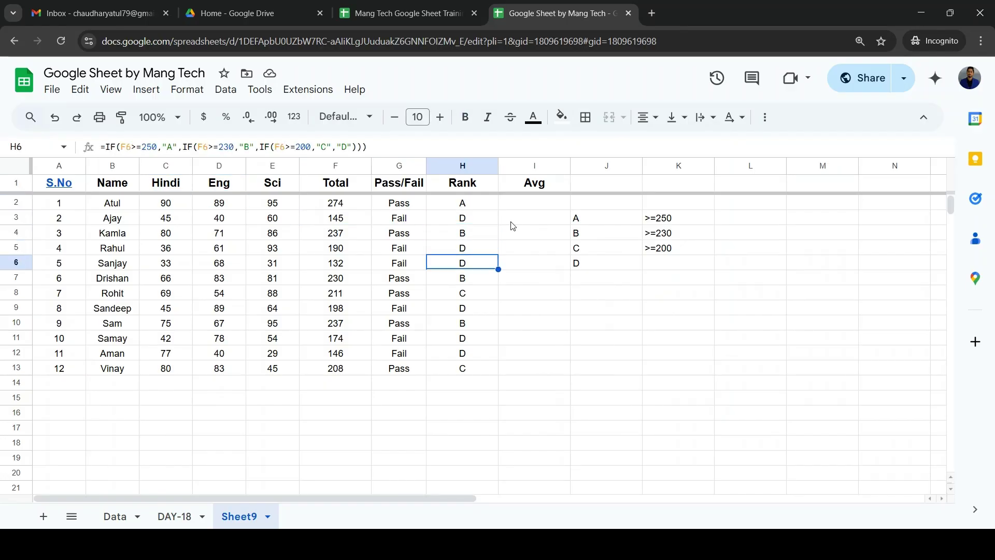
pyautogui.press('Down')
pyautogui.press('Down')
pyautogui.press('Right')
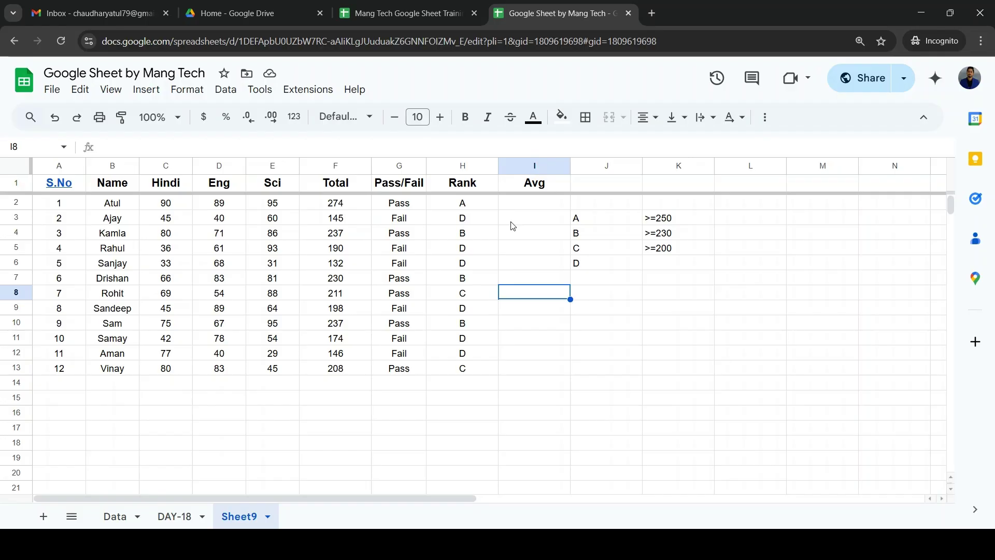
pyautogui.hotkey('ctrl', 'Up')
pyautogui.press('Down')
pyautogui.press('Down')
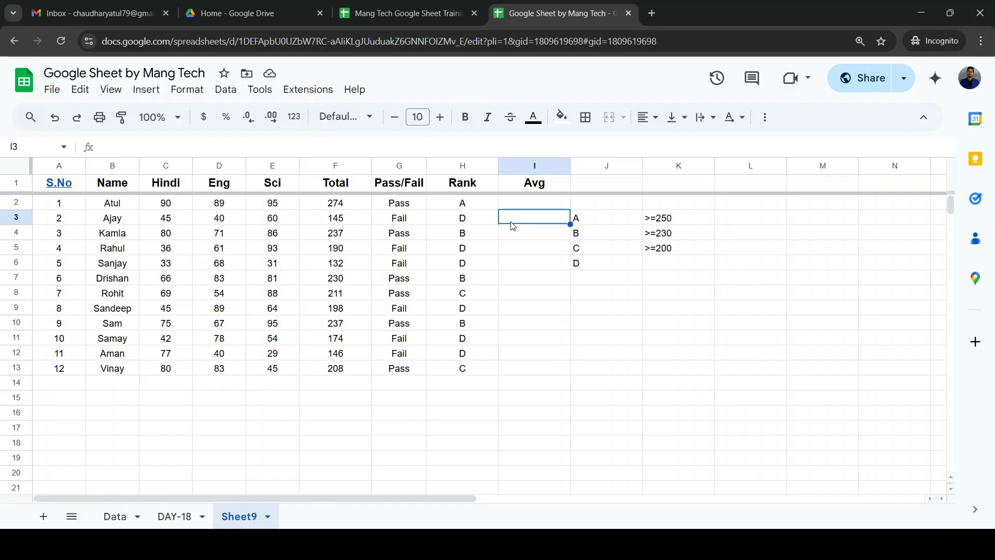
pyautogui.press('Left')
pyautogui.press('Up')
pyautogui.press('Left')
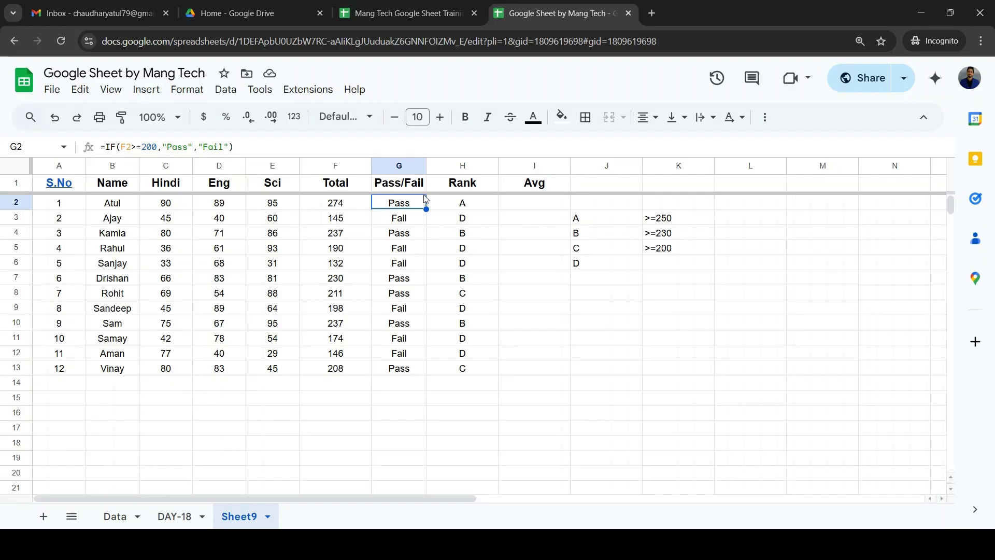
# - Review the IF, AND, OR and NOT example formulas on the DAY-18 sheet
pyautogui.click(174, 518)
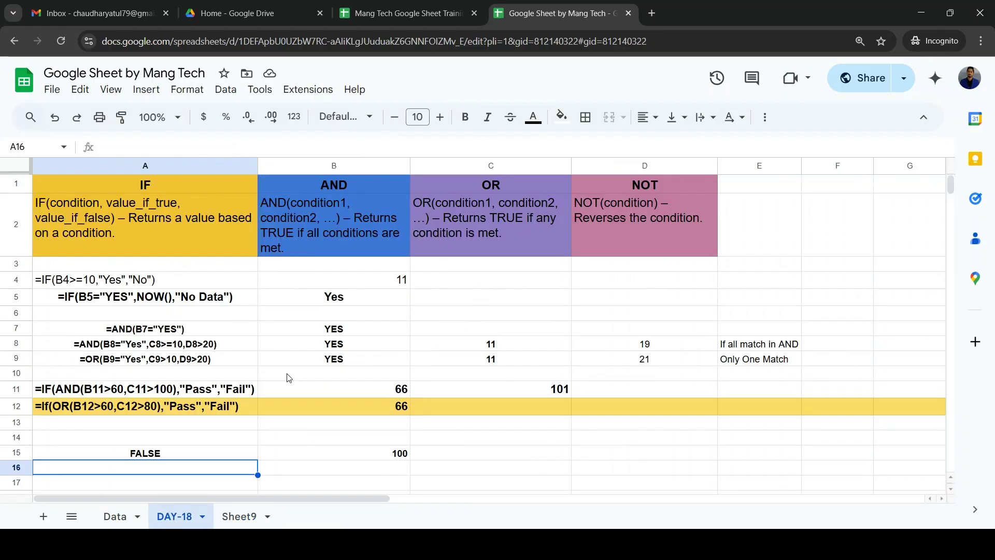
pyautogui.click(280, 338)
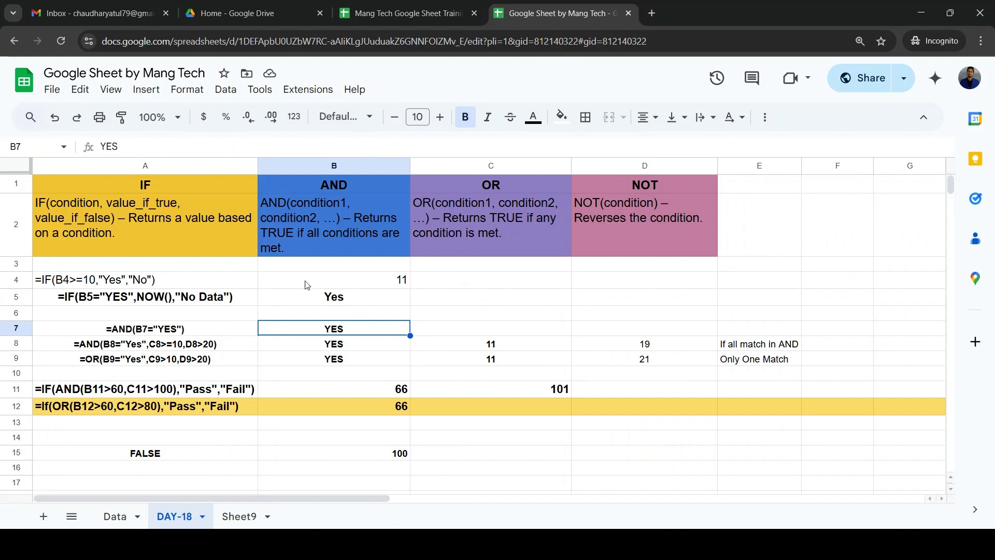
pyautogui.hotkey('alt', 'Tab')
pyautogui.hotkey('alt', 'Tab')
pyautogui.hotkey('alt', 'Tab')
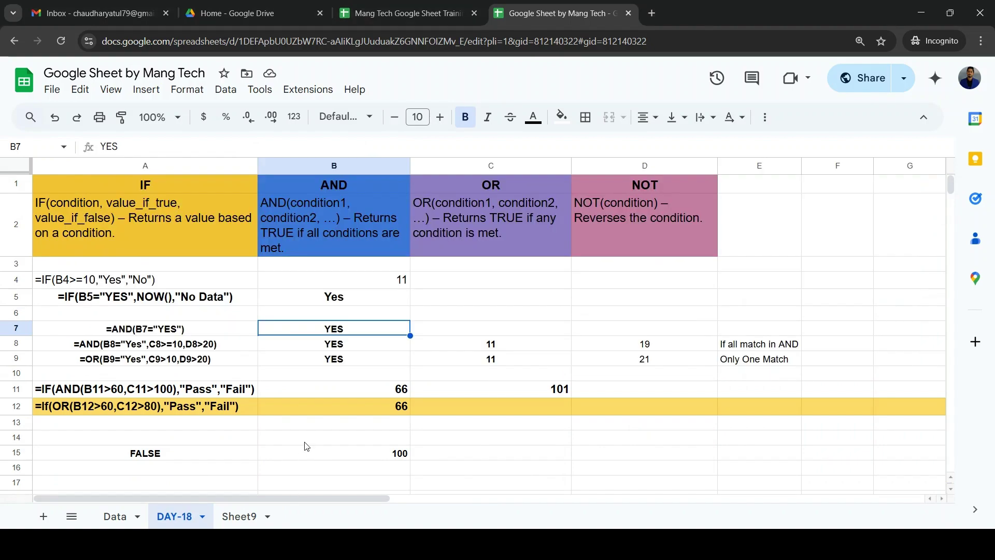
# - In the Mang Tech Google Sheet Training spreadsheet, mark the IF, AND, OR and NOT logical functions as completed in the Status column
pyautogui.click(402, 10)
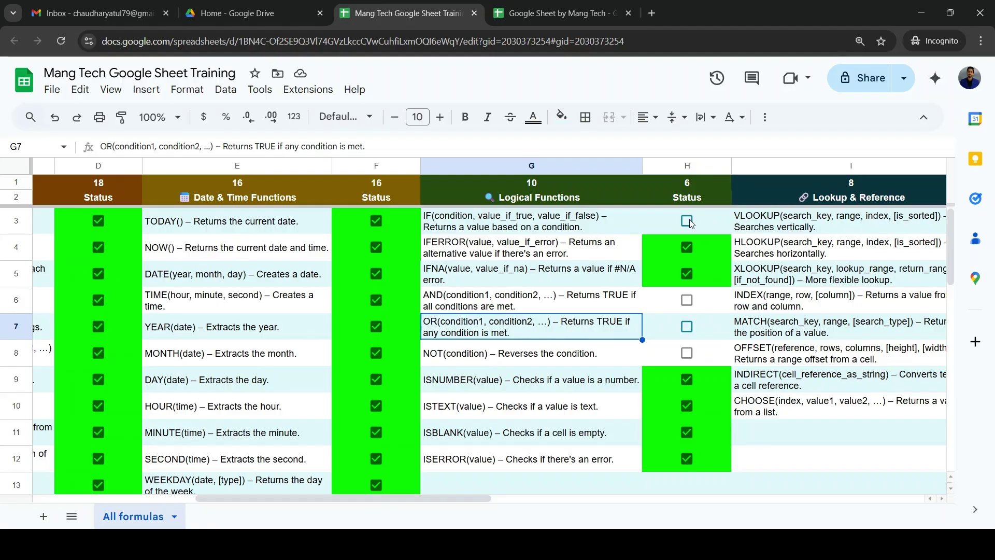
pyautogui.click(687, 222)
pyautogui.click(711, 299)
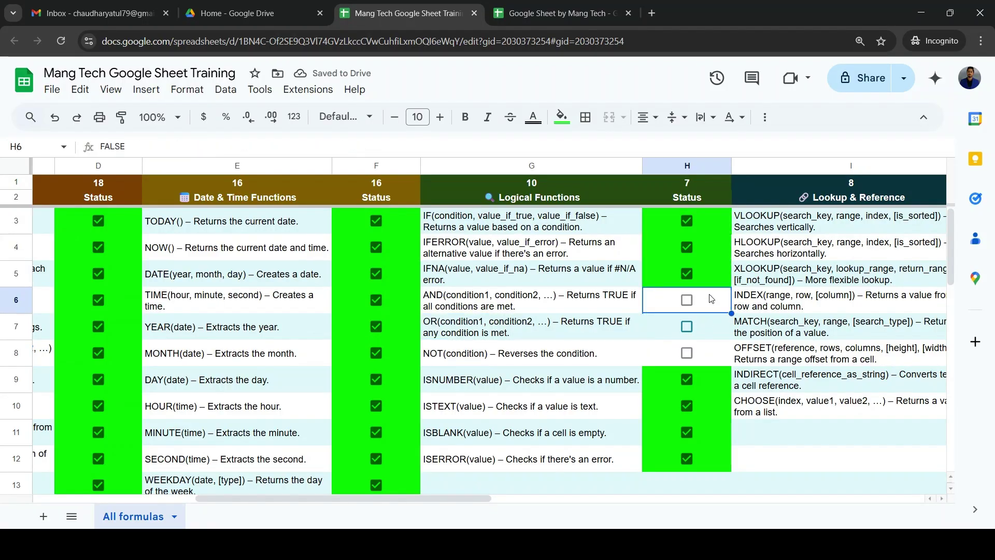
pyautogui.press('space')
pyautogui.press('Down')
pyautogui.press('space')
pyautogui.press('Down')
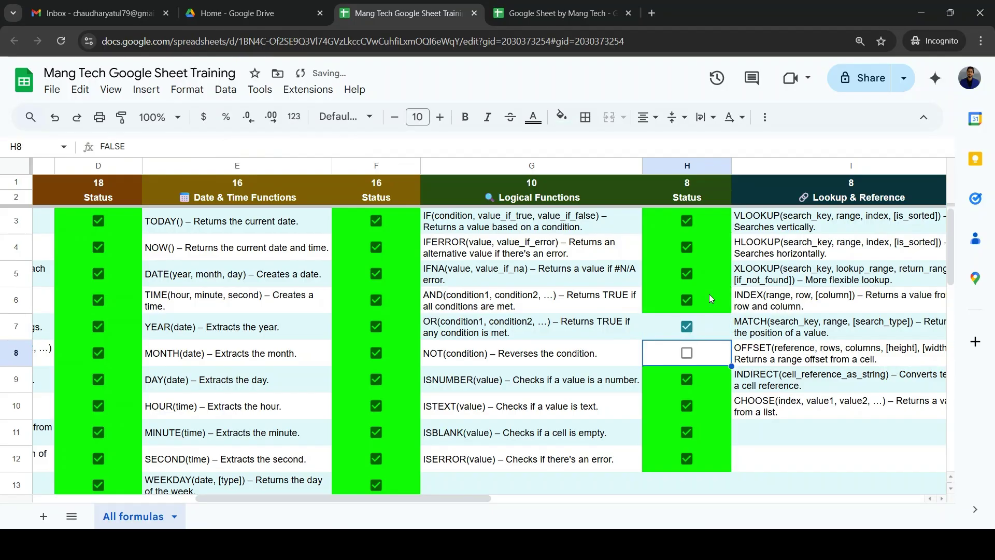
pyautogui.press('space')
# - Examine the progress charts beneath the formula lists, comparing total formulas with completed ones across all categories
pyautogui.scroll(-10, 461, 398)
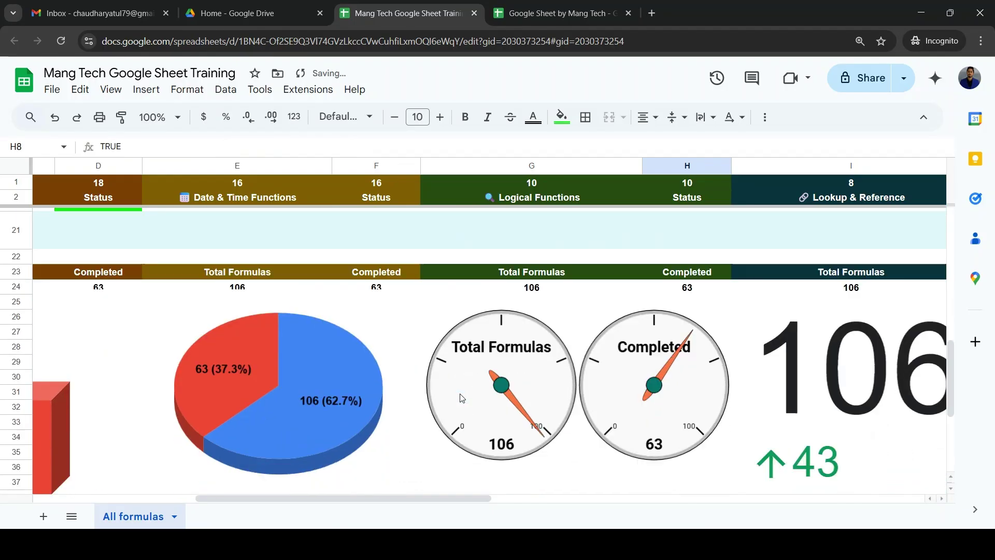
pyautogui.hscroll(-10, 251, 381)
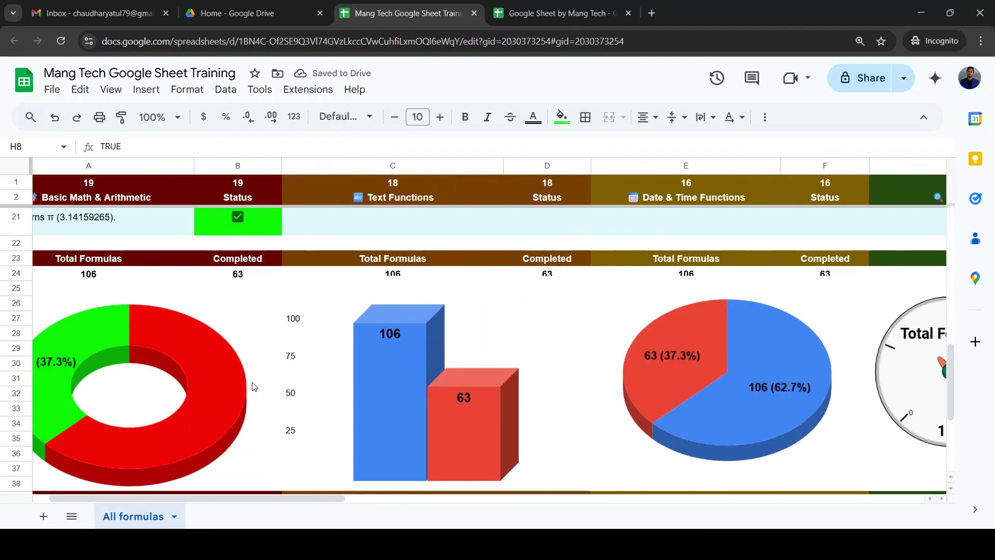
pyautogui.scroll(-2, 282, 361)
pyautogui.scroll(3, 284, 361)
pyautogui.hscroll(-2, 284, 361)
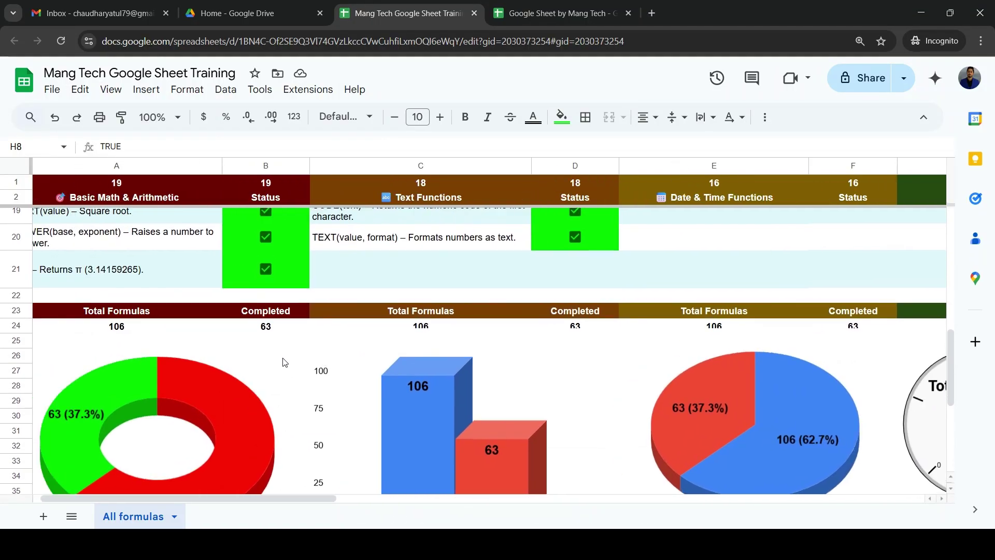
pyautogui.scroll(-1, 284, 362)
pyautogui.hscroll(5, 284, 362)
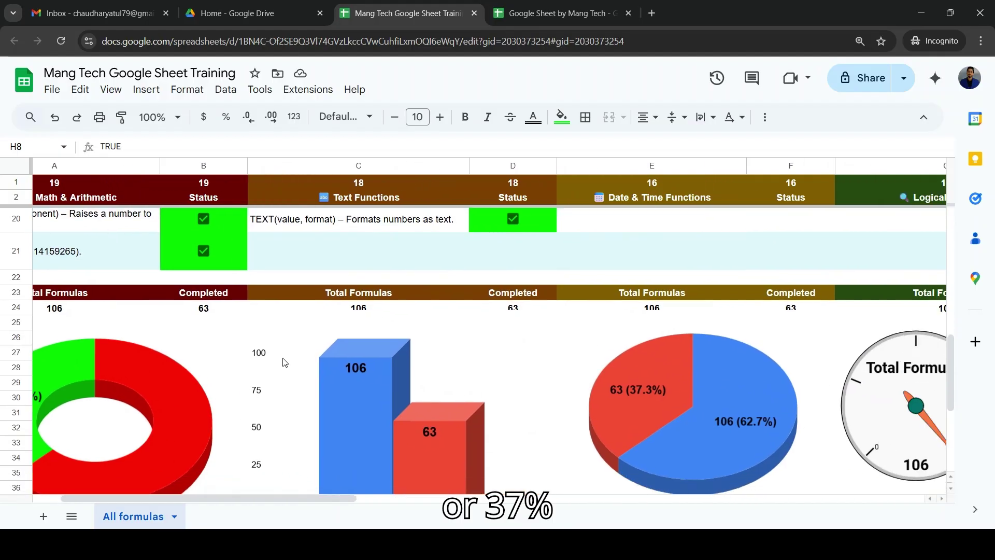
pyautogui.hscroll(3, 284, 362)
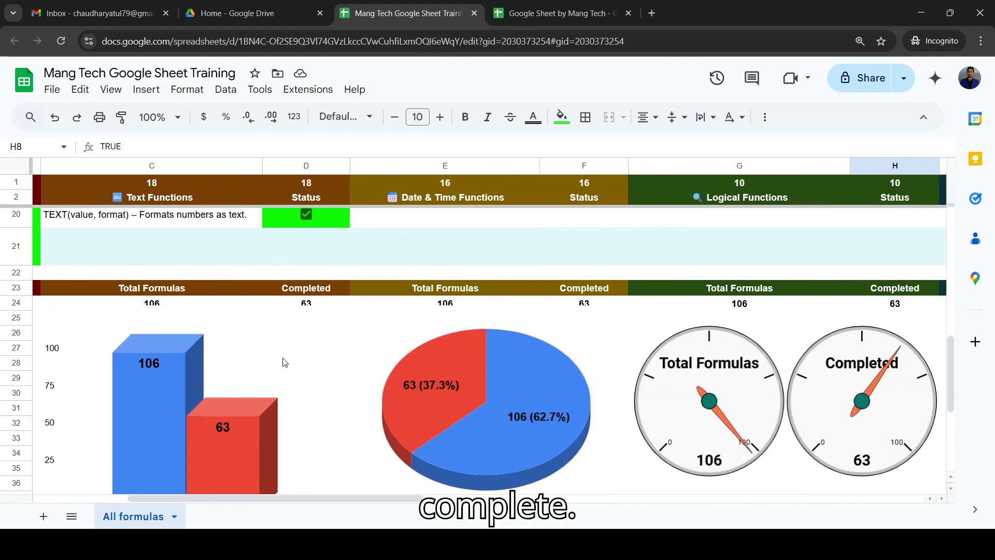
pyautogui.hscroll(10, 284, 361)
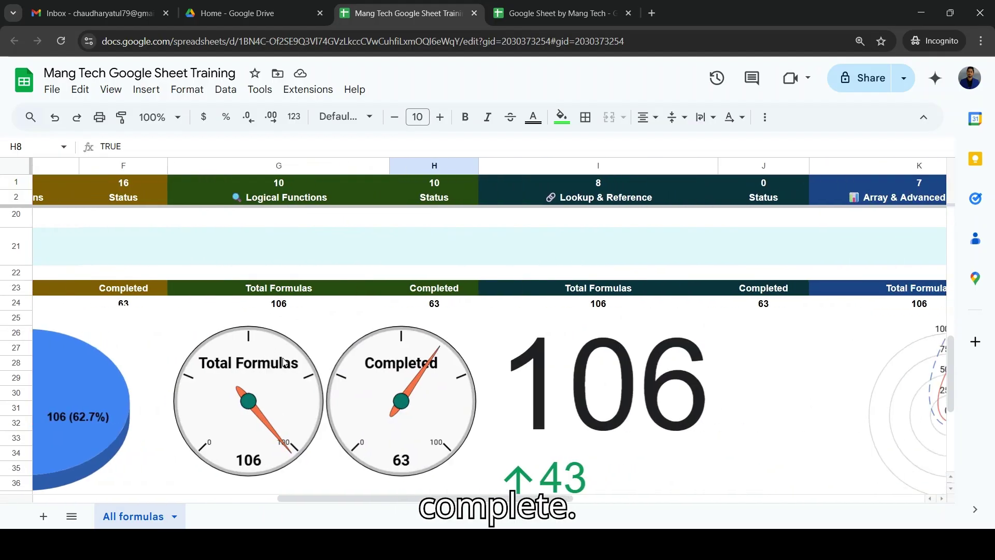
pyautogui.hscroll(8, 284, 362)
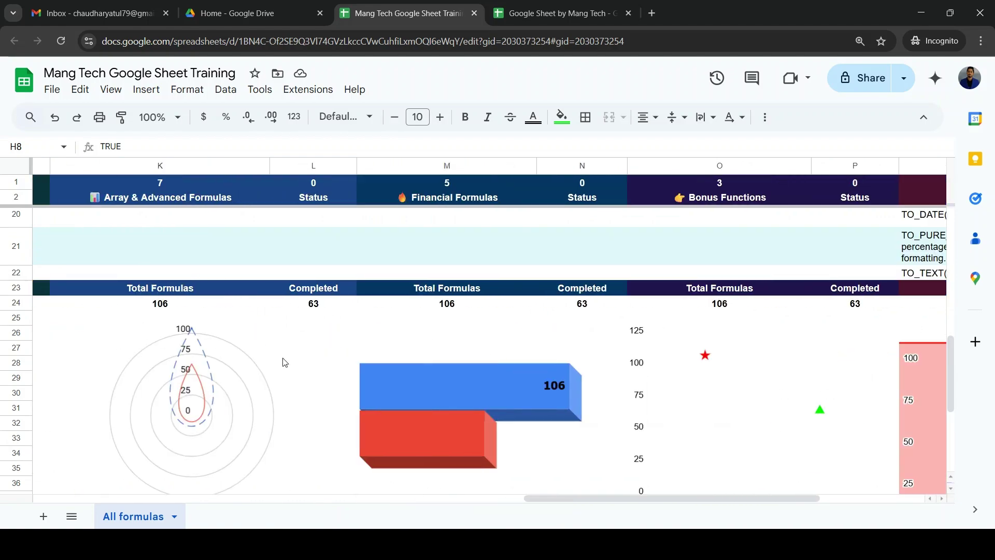
pyautogui.scroll(-5, 429, 402)
pyautogui.hscroll(-5, 430, 402)
pyautogui.hscroll(-2, 432, 402)
# - Review the Logical Functions list with its statuses and the neighbouring Lookup & Reference formulas
pyautogui.scroll(10, 432, 402)
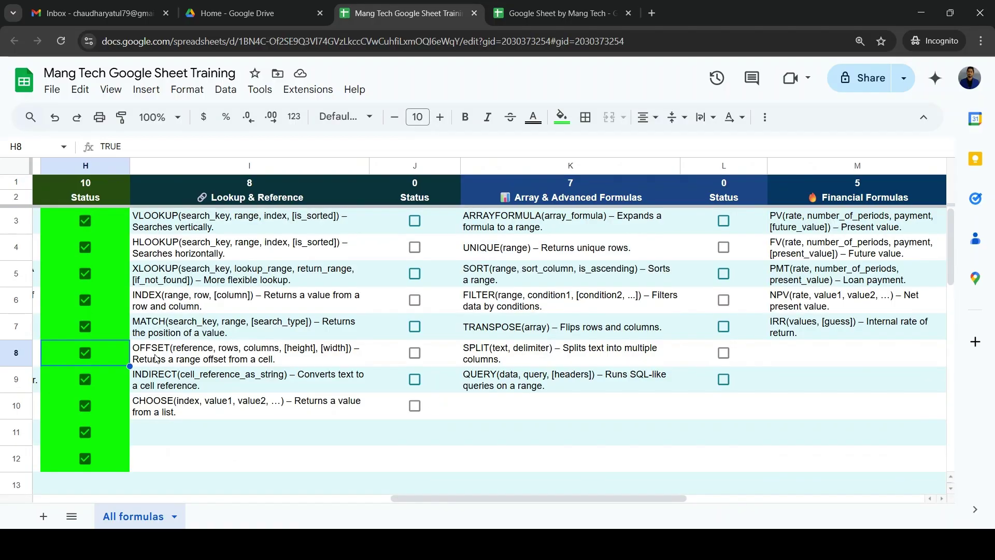
pyautogui.hscroll(-2, 156, 357)
pyautogui.hscroll(-3, 305, 355)
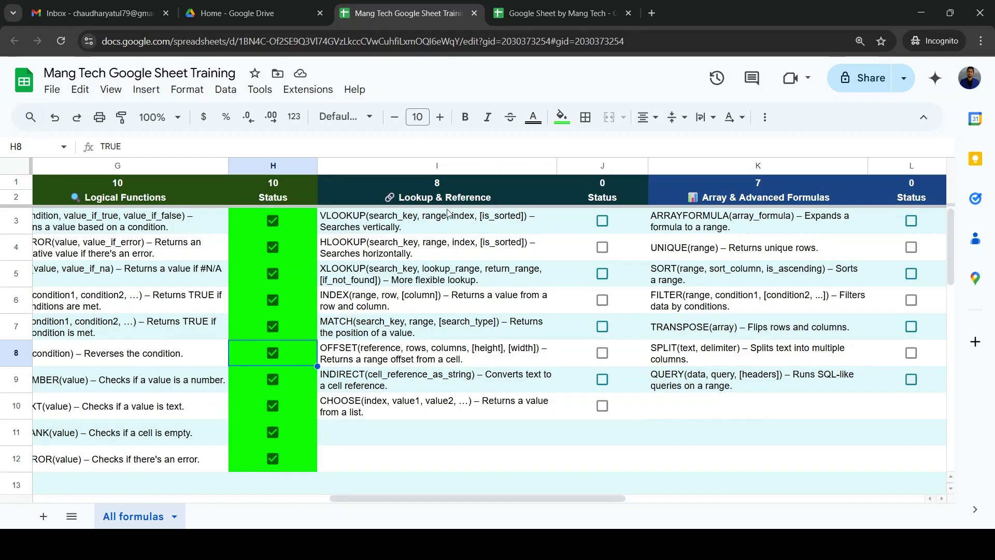
pyautogui.click(149, 260)
pyautogui.press('Left')
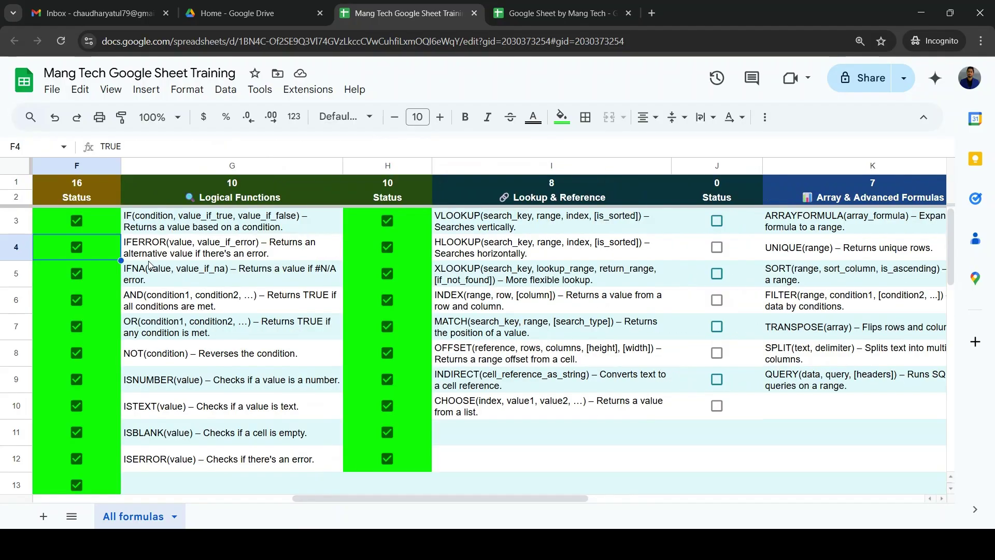
pyautogui.press('Right')
pyautogui.press('Up')
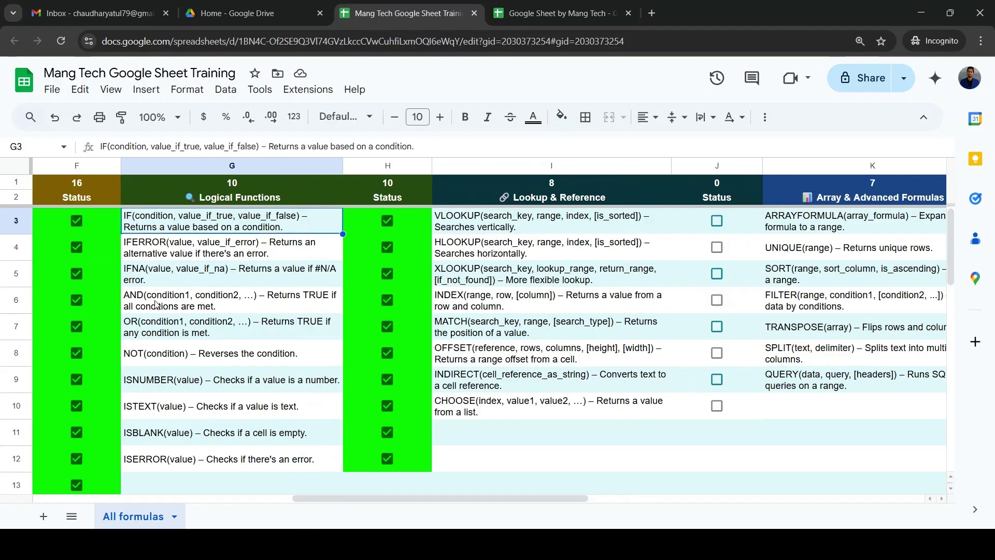
pyautogui.click(473, 336)
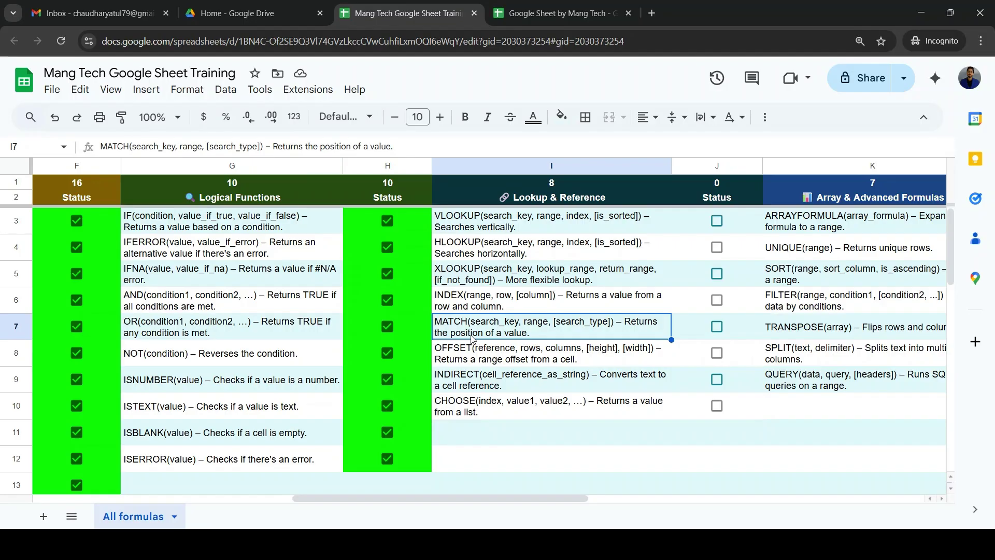